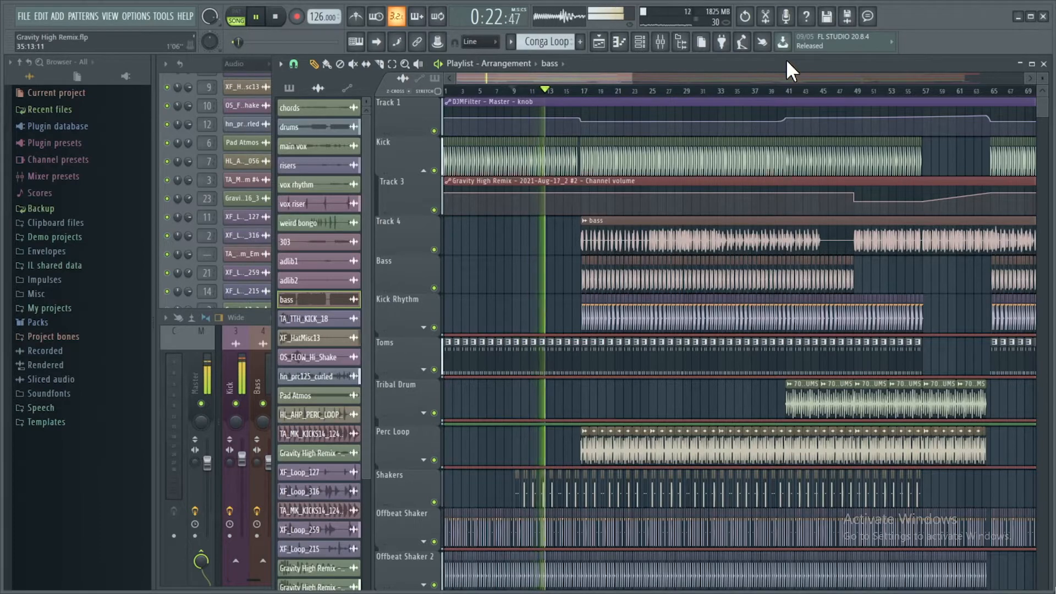
- Mute playlist Track 4, which holds the full-length bass clip above the Bass track
drag(1042, 82, 1043, 94)
drag(630, 80, 736, 77)
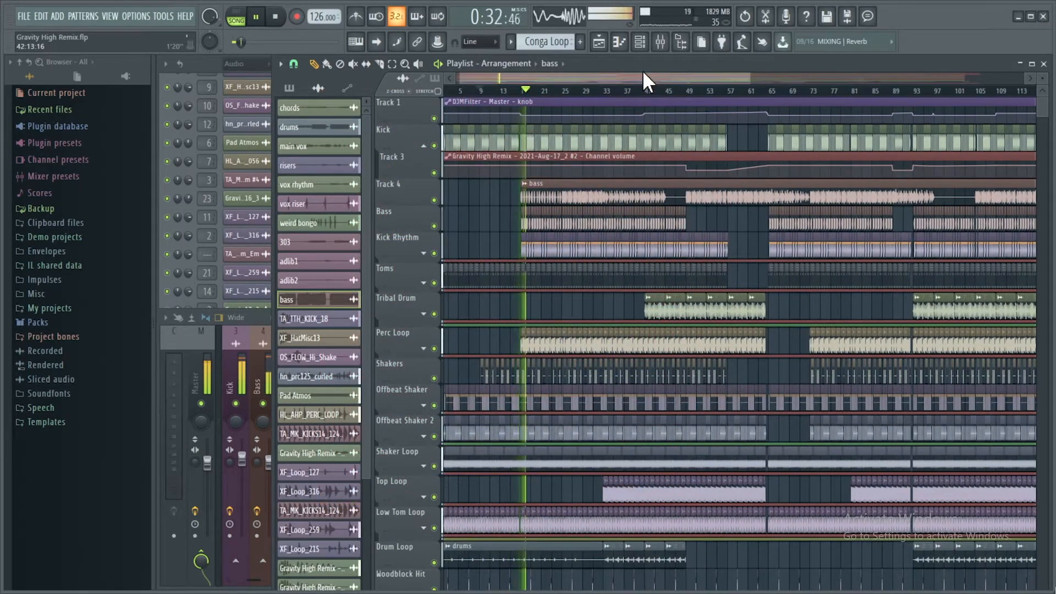
click(434, 200)
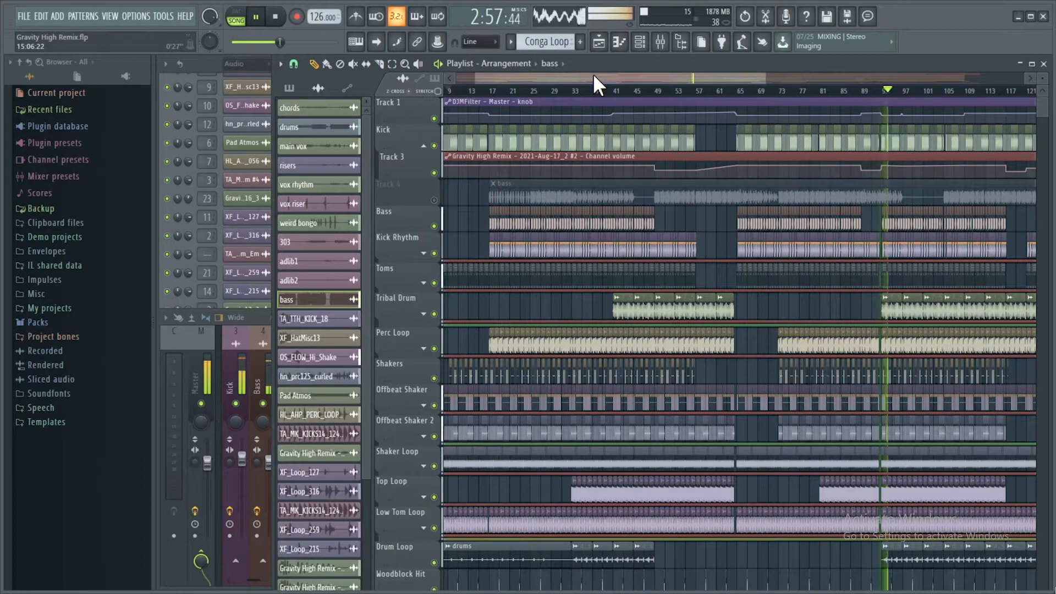
- Follow playback through the arrangement to its closing section, examining the percussion, chord and vocal tracks, and stop playback
drag(593, 73, 760, 85)
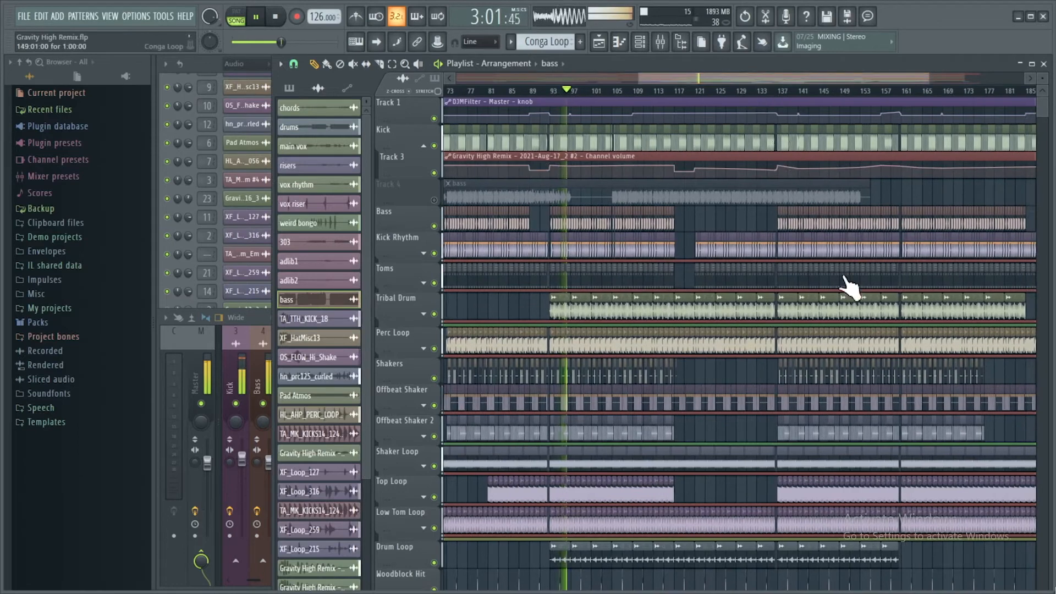
scroll(846, 280, down, 10)
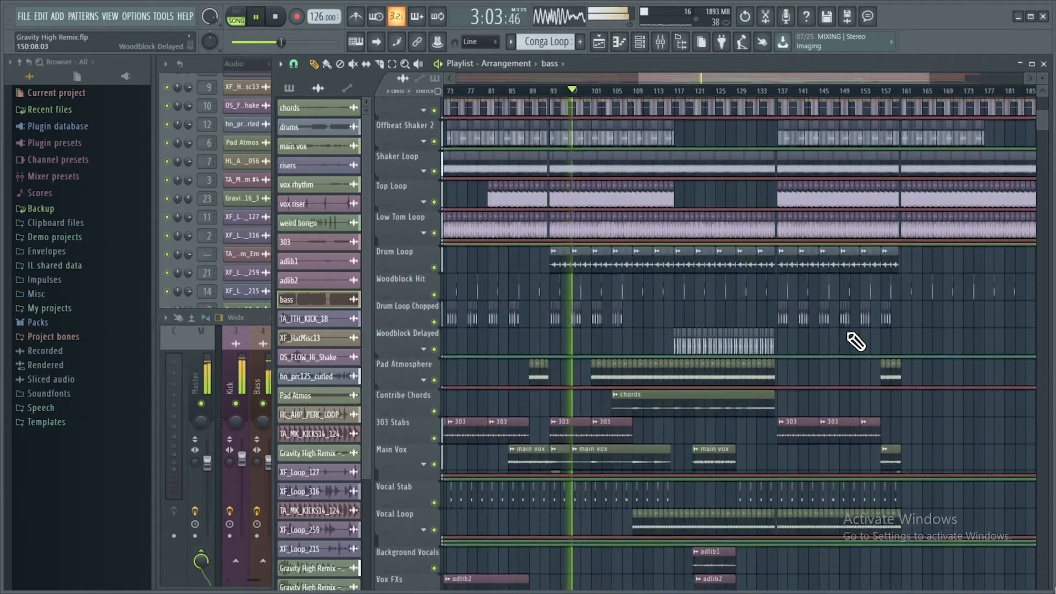
scroll(849, 335, down, 1)
scroll(861, 338, down, 1)
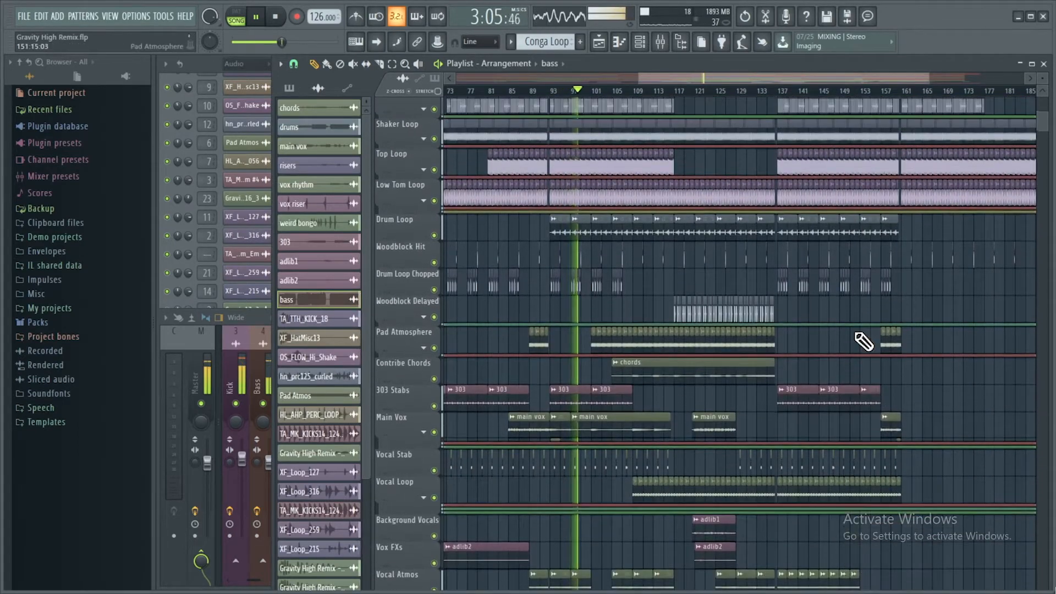
scroll(864, 341, up, 3)
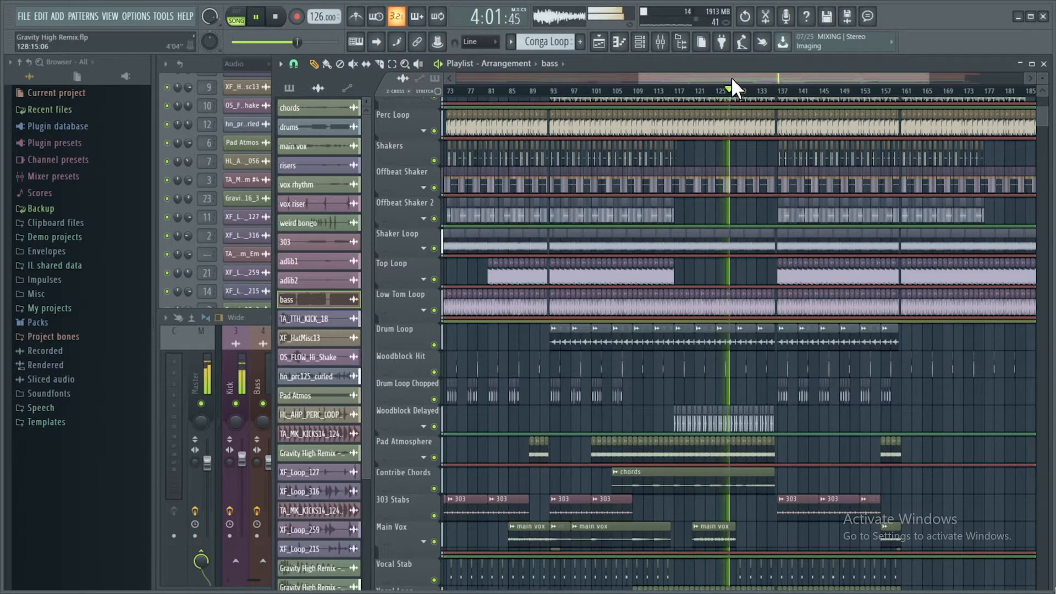
drag(732, 77, 796, 77)
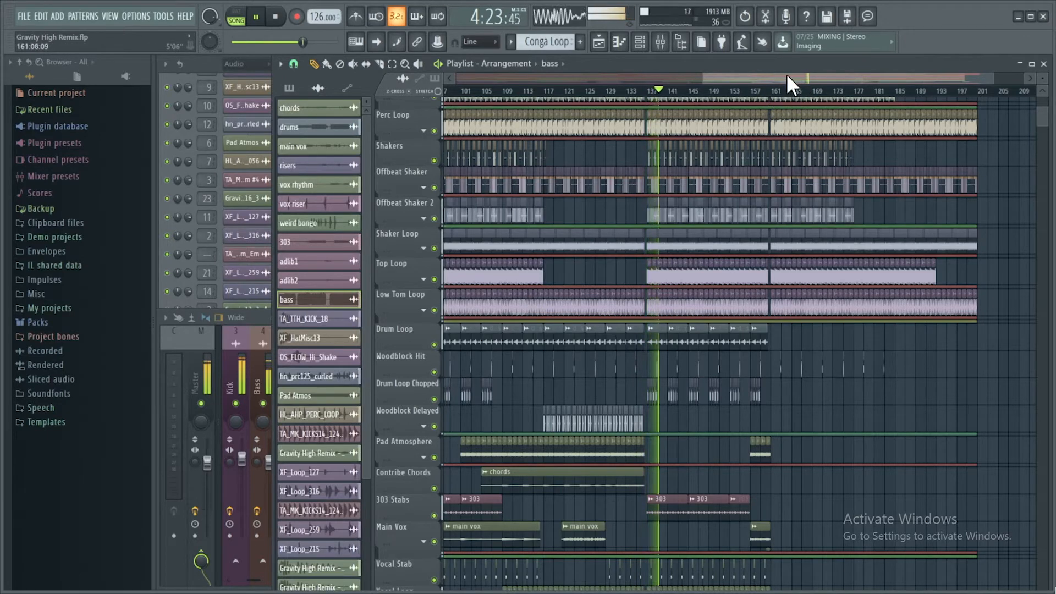
drag(789, 75, 800, 76)
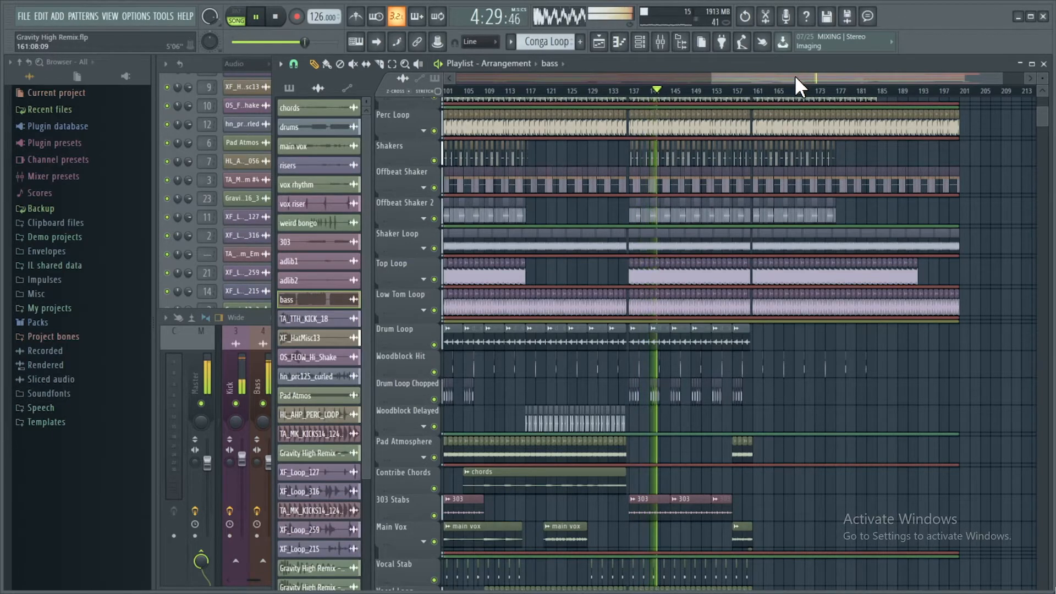
drag(741, 76, 744, 75)
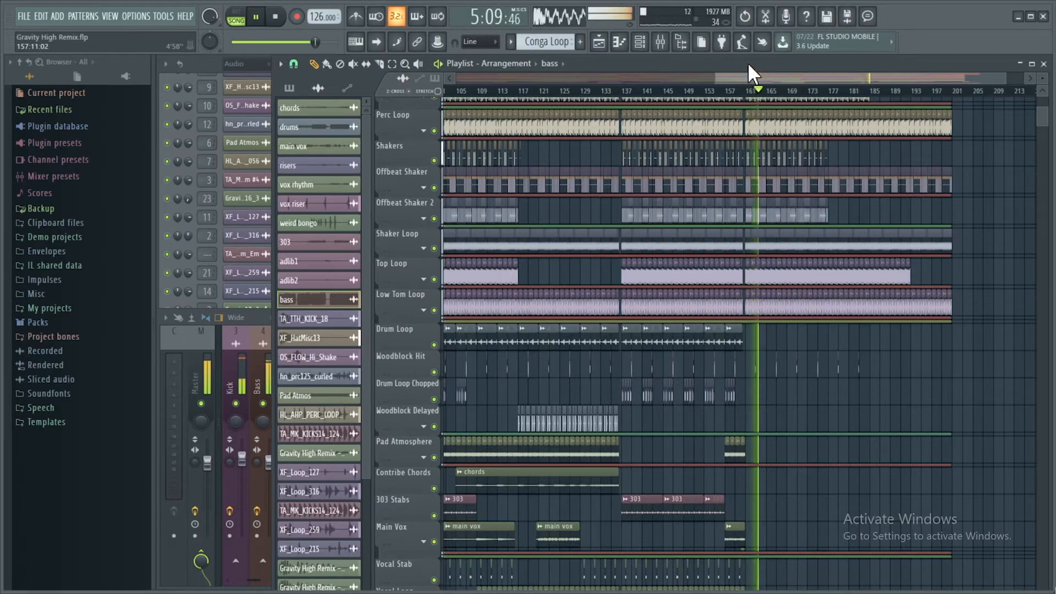
drag(813, 73, 844, 77)
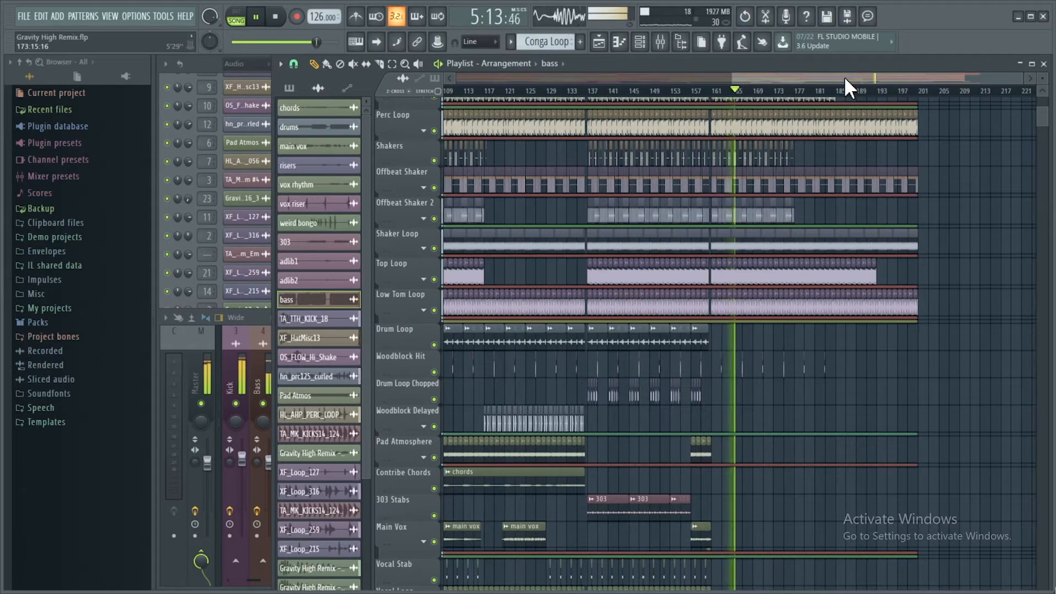
drag(1012, 77, 980, 77)
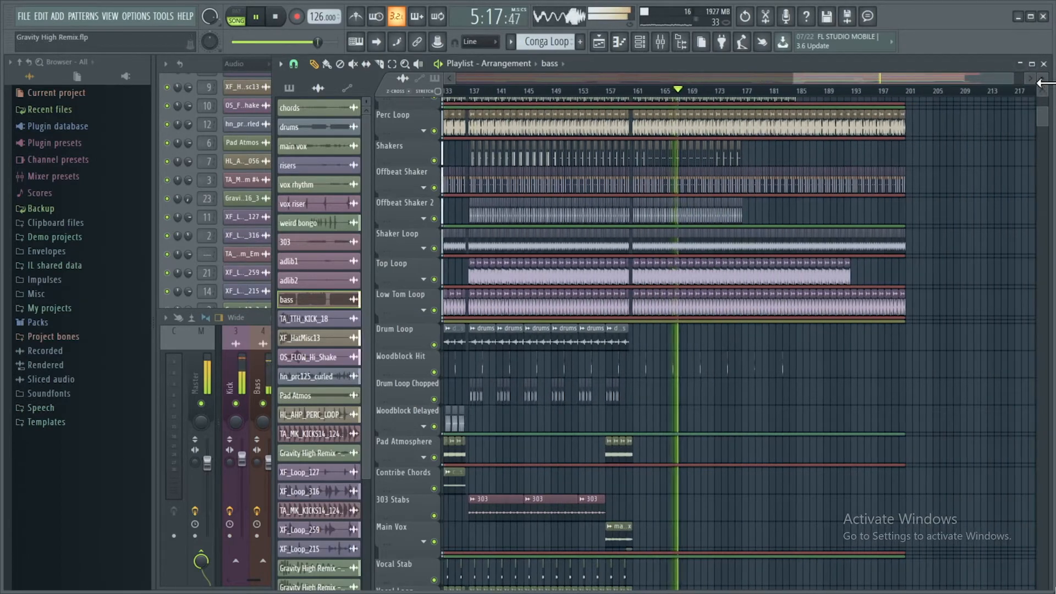
scroll(979, 77, up, 2)
scroll(1012, 78, down, 1)
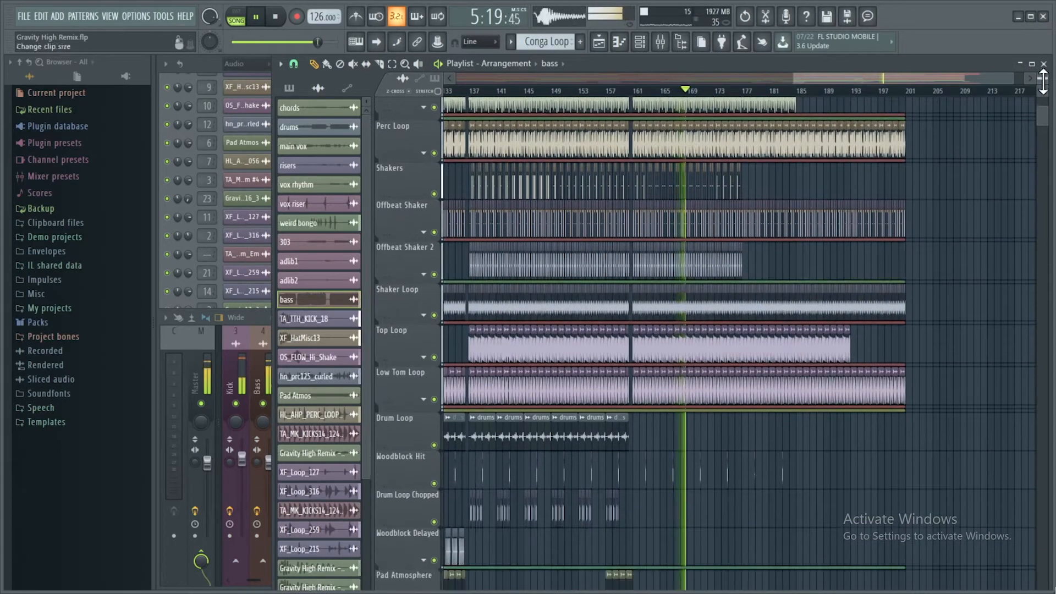
drag(1023, 77, 901, 76)
key(space)
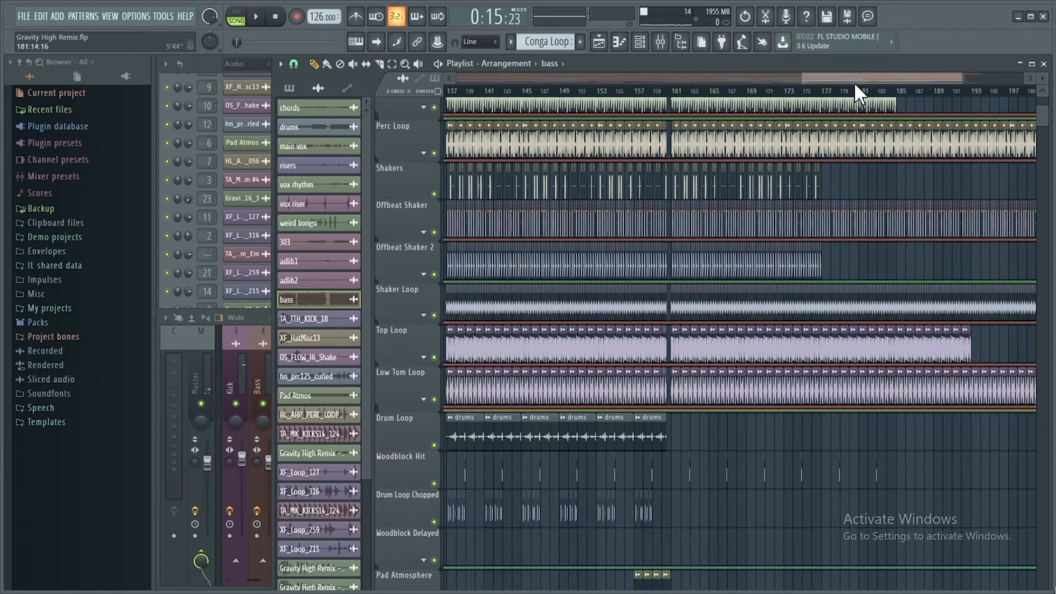
- Return to the start of the arrangement, open the kick sample's settings from the clip at bar 17 and audition the sample
drag(874, 77, 459, 81)
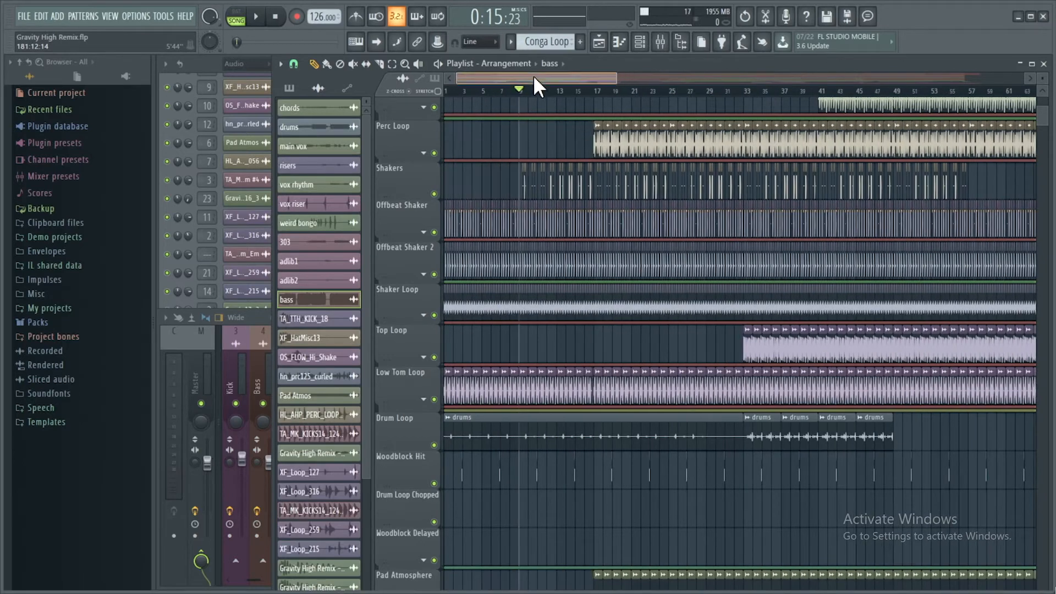
scroll(502, 212, up, 5)
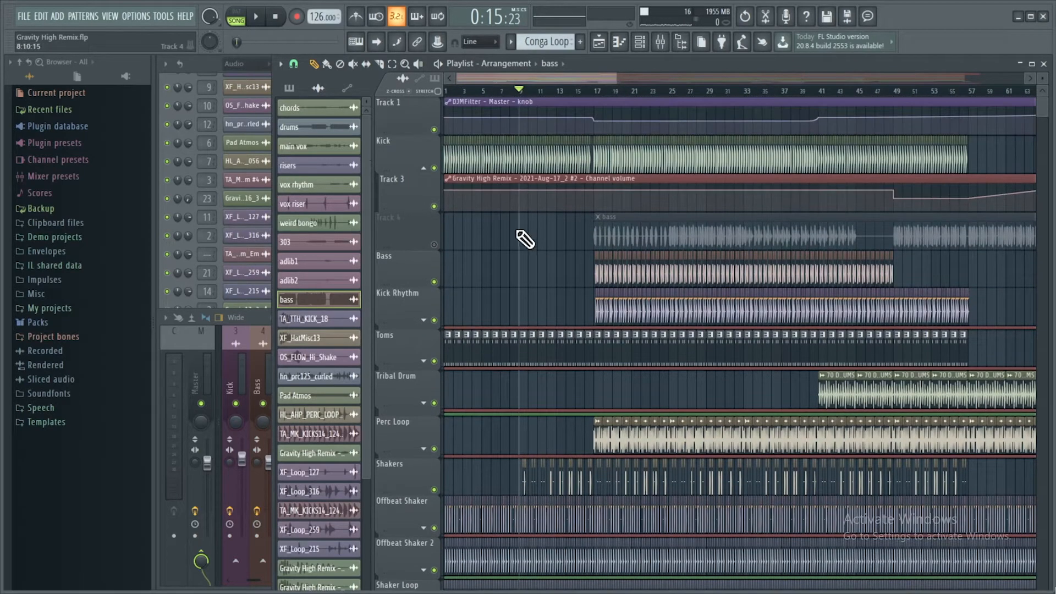
drag(580, 77, 516, 78)
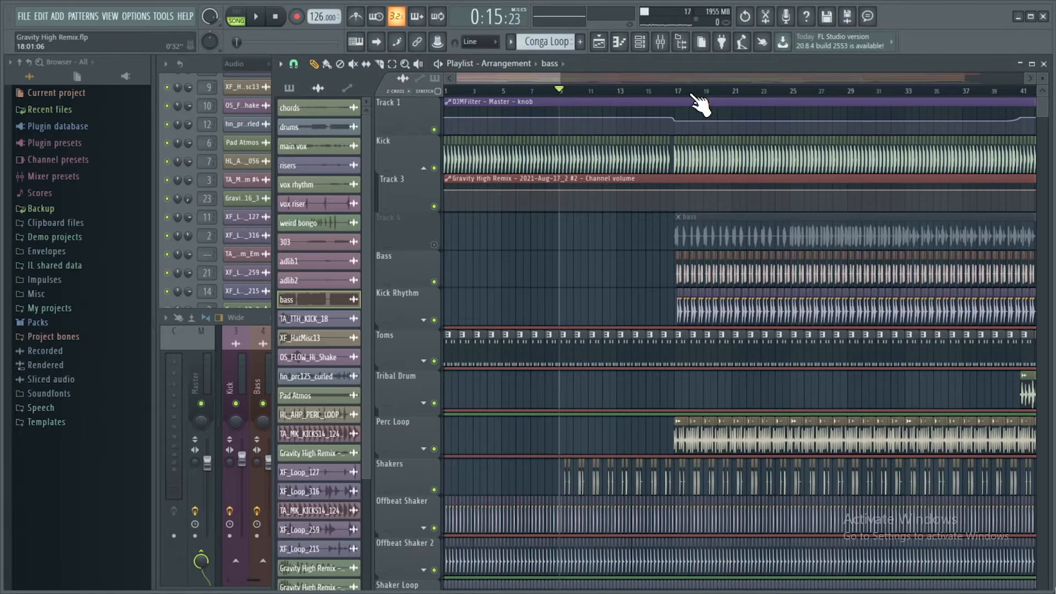
drag(507, 75, 526, 75)
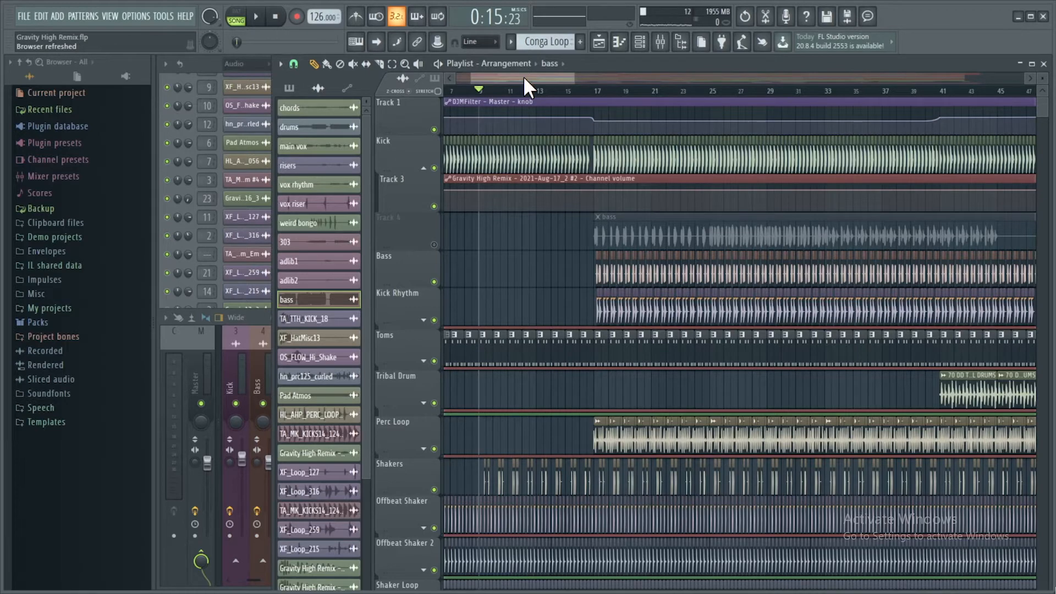
drag(523, 75, 539, 75)
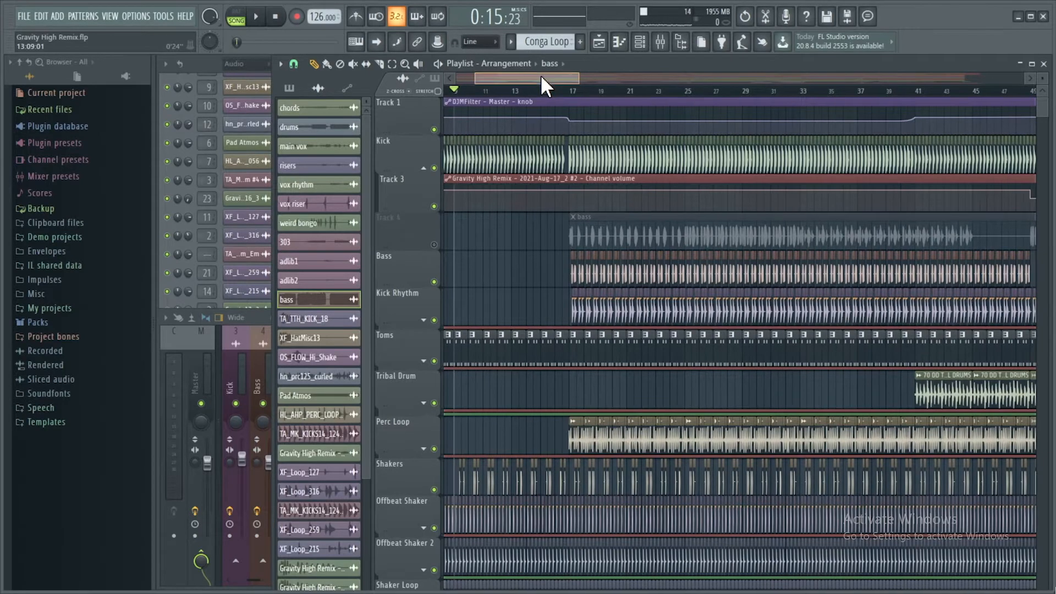
drag(540, 75, 509, 77)
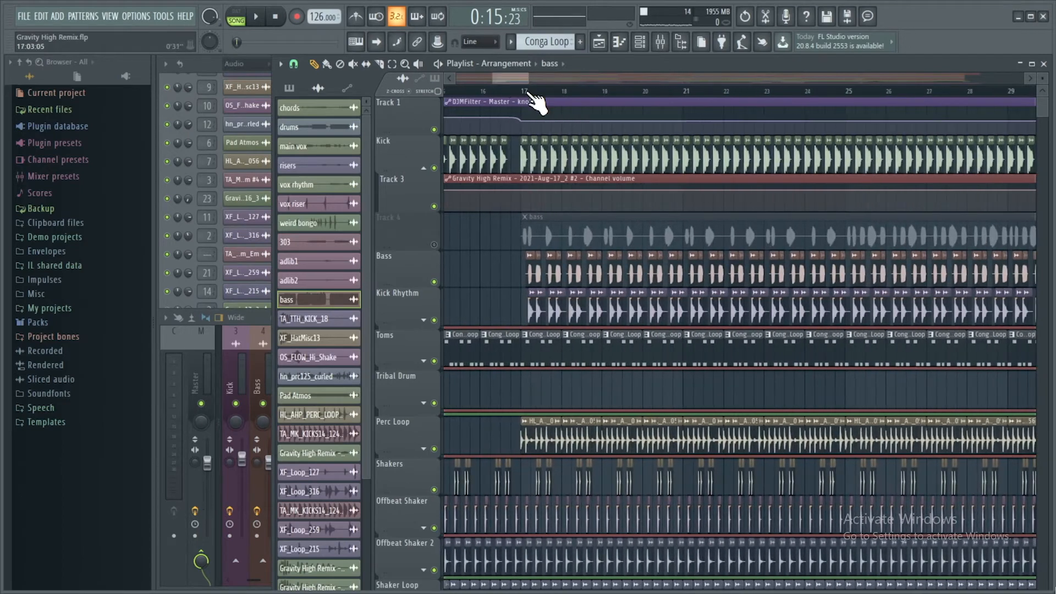
double_click(526, 158)
drag(576, 169, 390, 167)
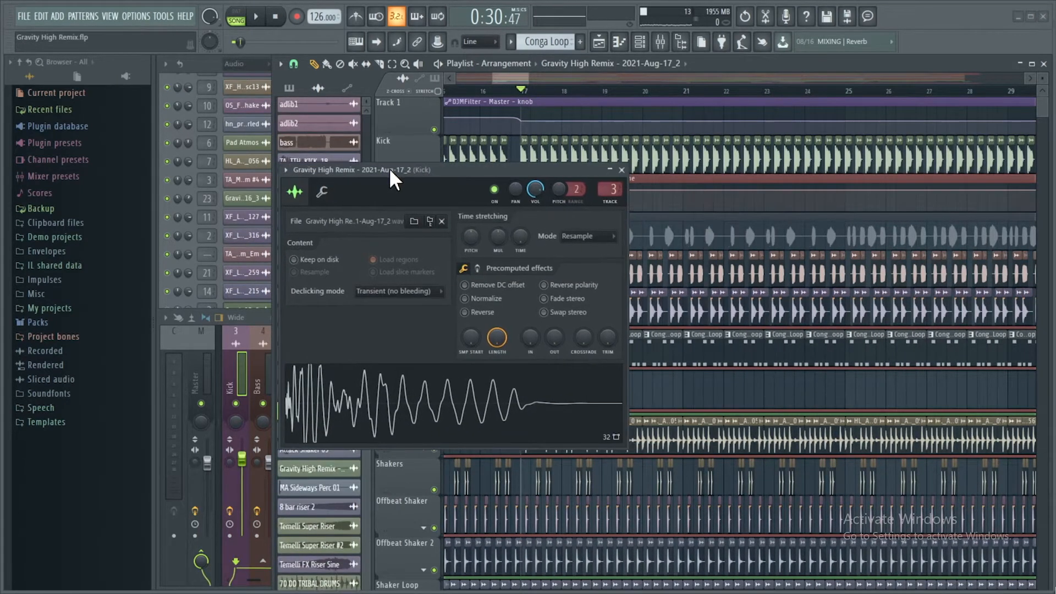
click(419, 401)
drag(456, 167, 501, 175)
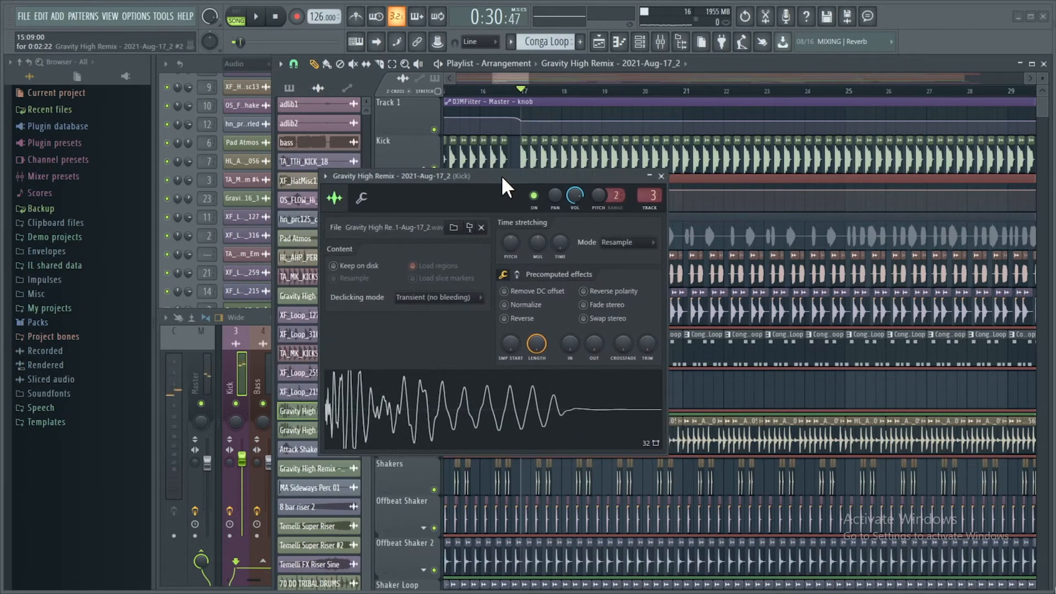
click(467, 417)
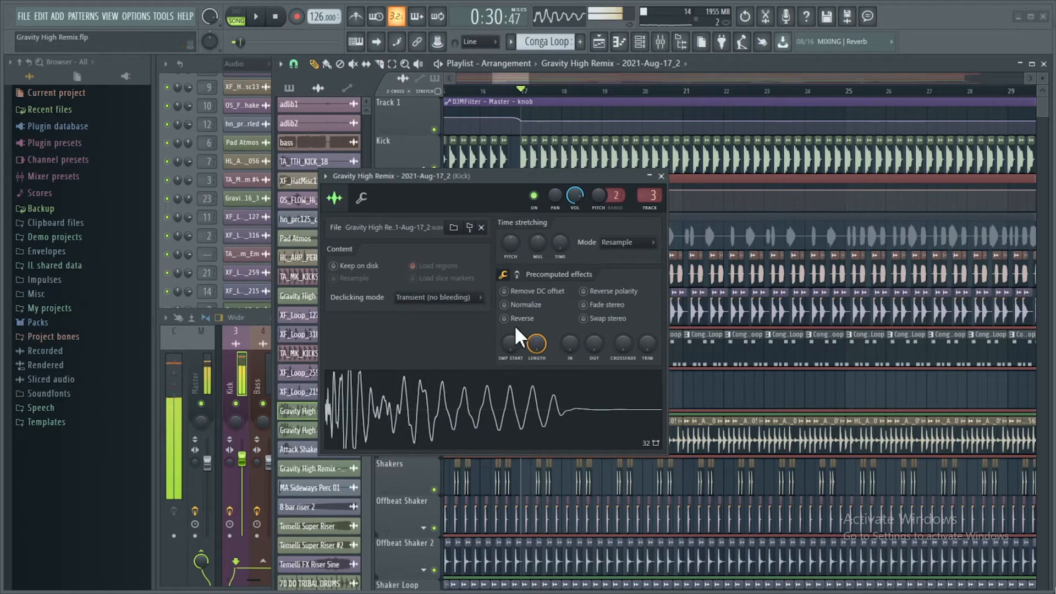
click(661, 176)
- Open the GTune tuner on the Master track and audition the kick sample to check its pitch, closing both windows
drag(519, 77, 508, 81)
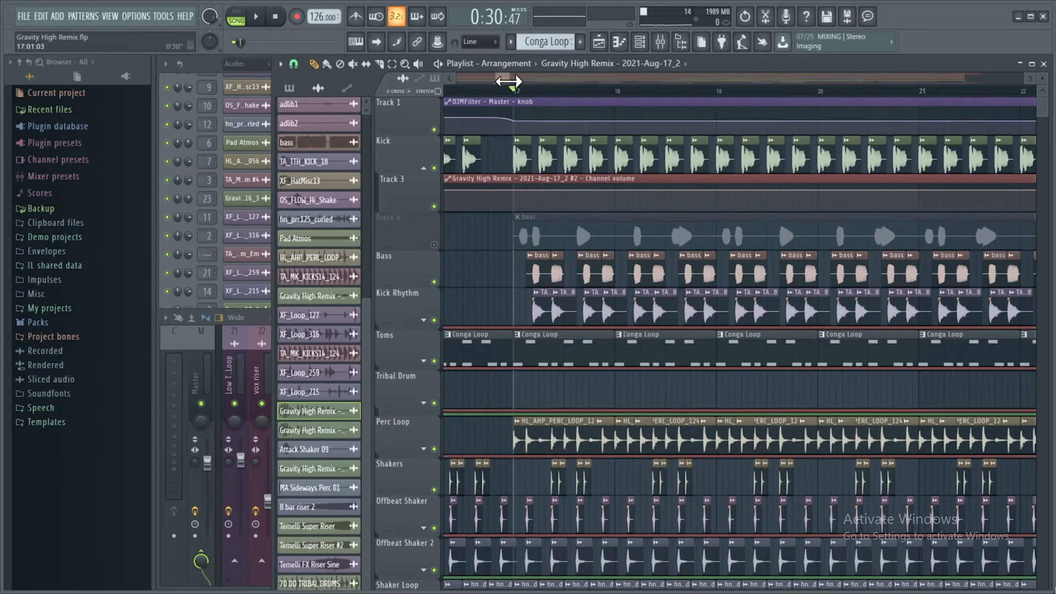
drag(503, 76, 503, 76)
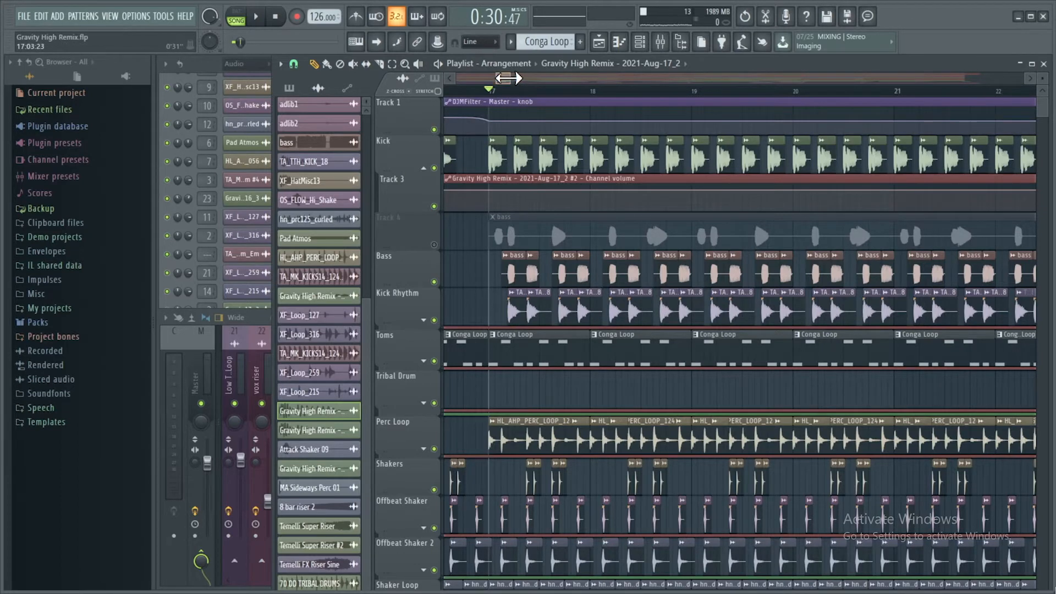
drag(508, 78, 506, 78)
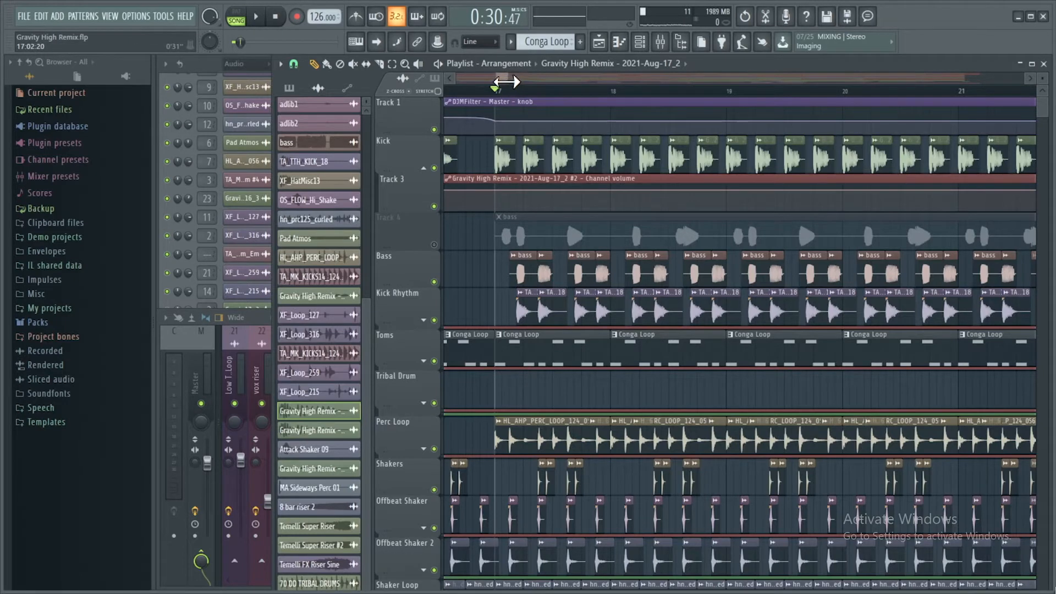
click(201, 379)
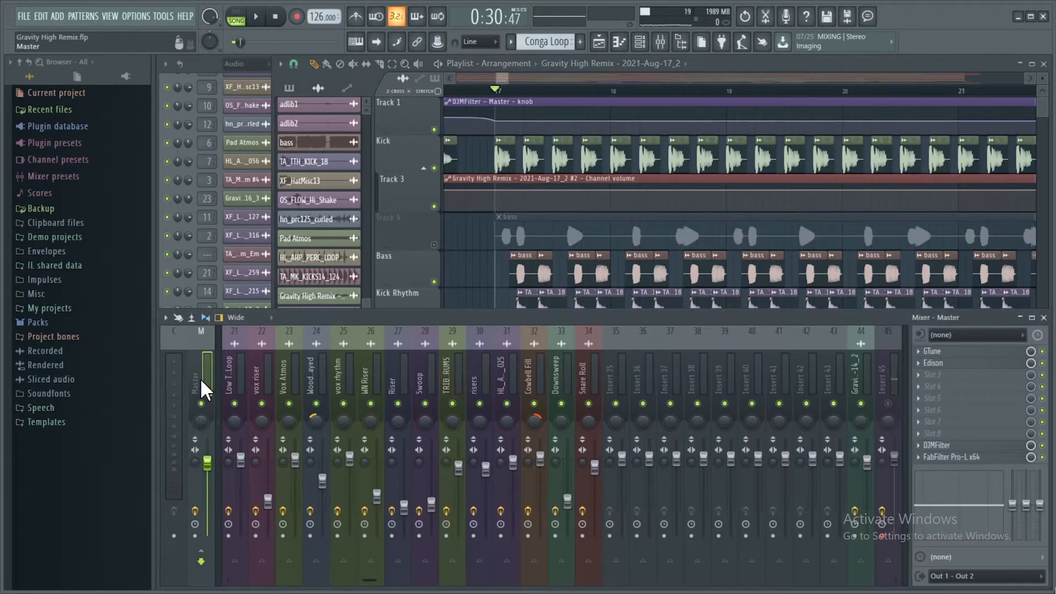
click(934, 351)
drag(297, 144, 301, 167)
double_click(560, 161)
drag(510, 177, 660, 185)
click(644, 423)
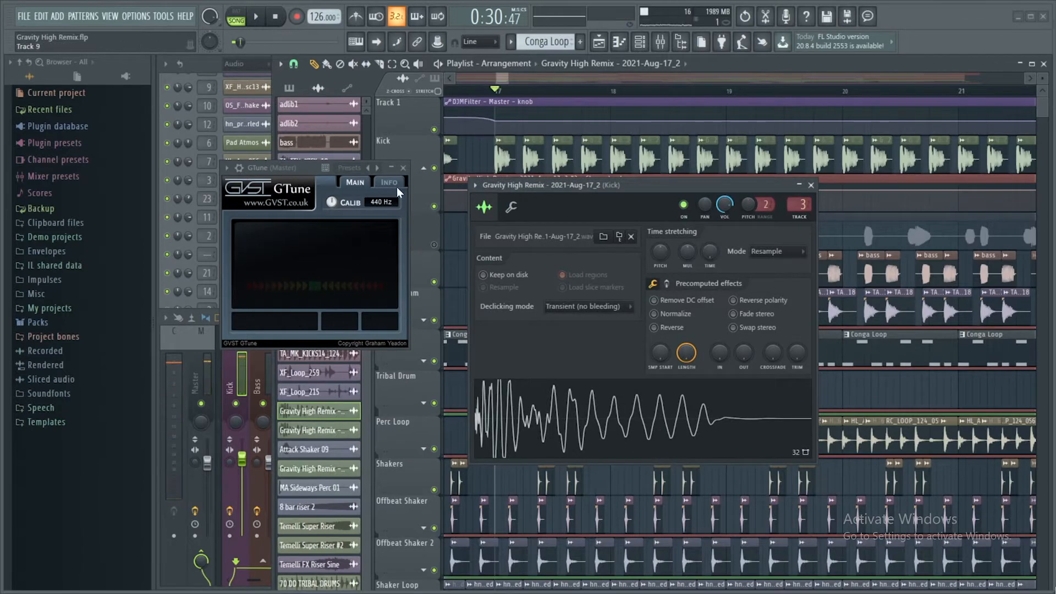
click(404, 167)
click(811, 185)
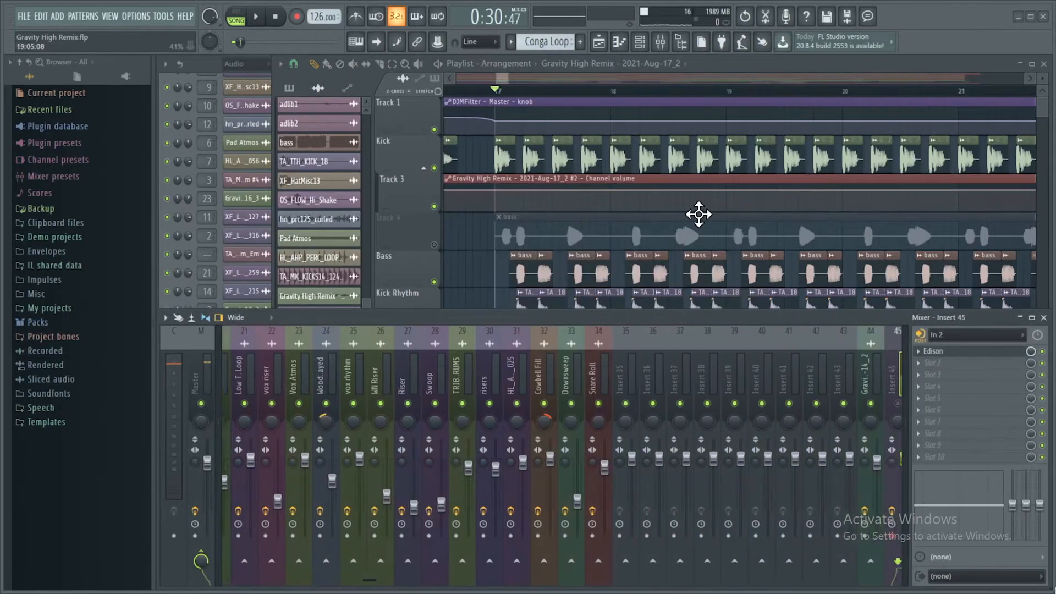
- Examine the DJMFilter effect on the Master track and close its window
click(199, 372)
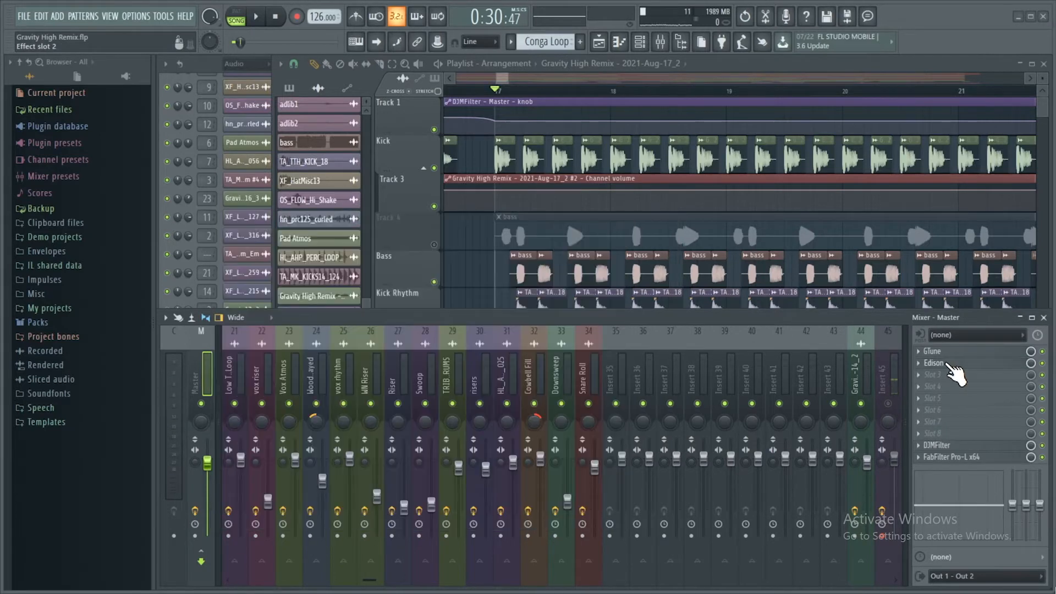
click(950, 445)
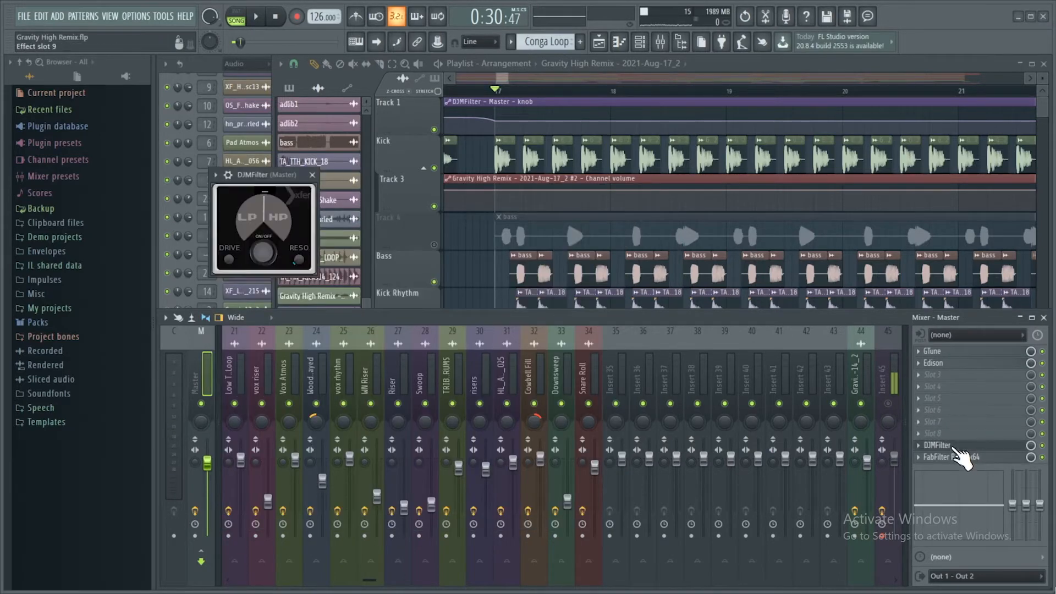
drag(277, 171, 306, 172)
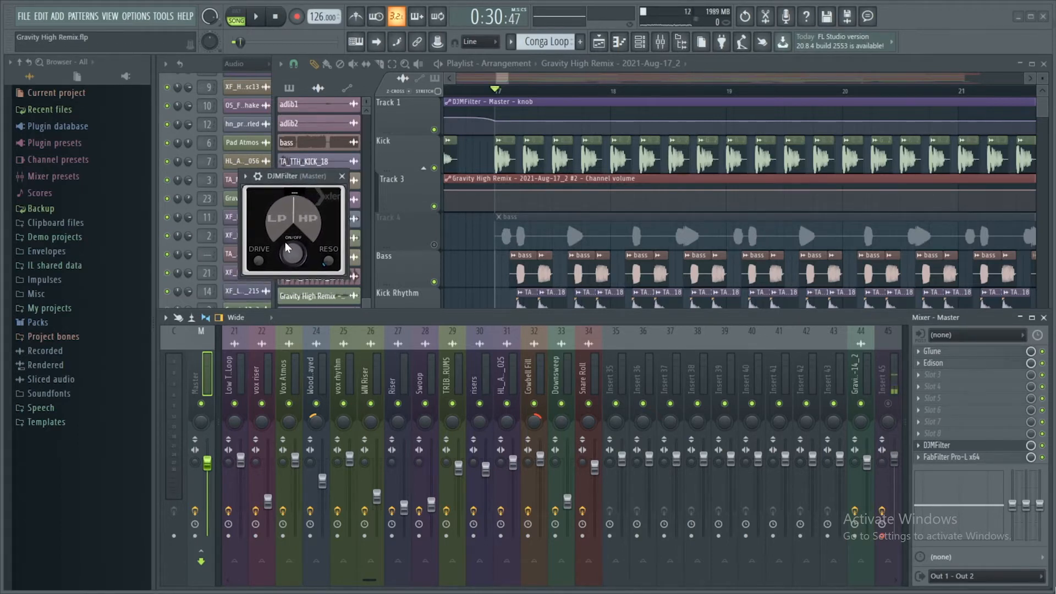
click(343, 177)
click(502, 80)
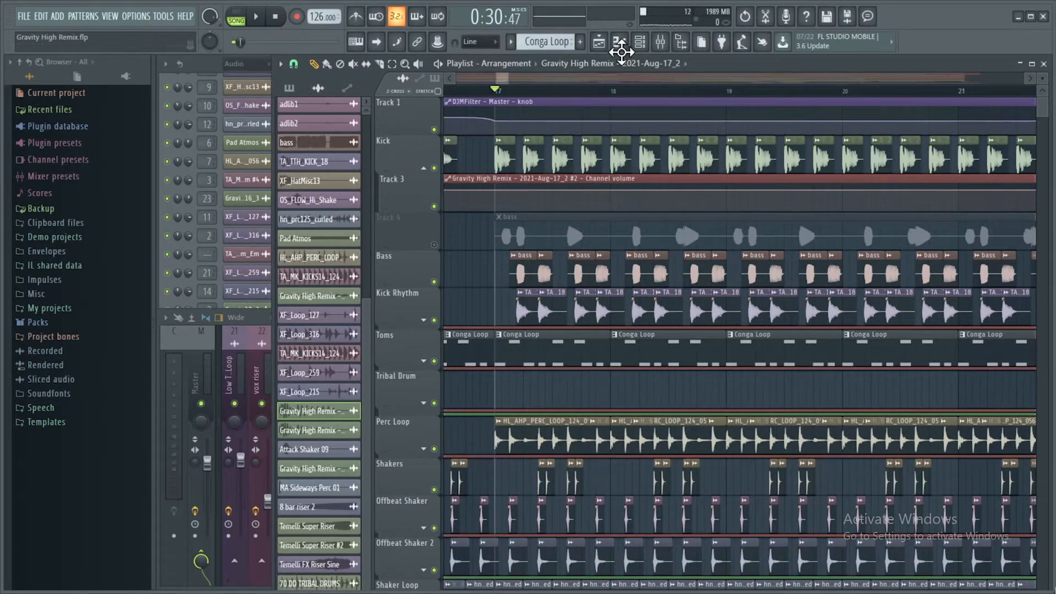
- Examine the FabFilter Pro-L limiter on the Master track and return to the playlist at bar 17
click(205, 385)
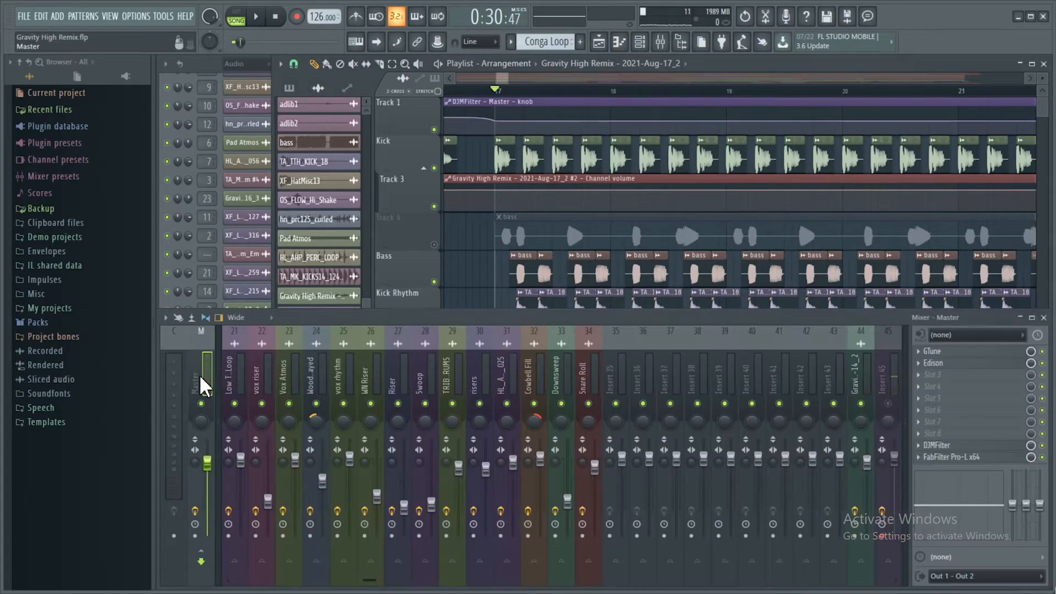
click(959, 457)
click(959, 457)
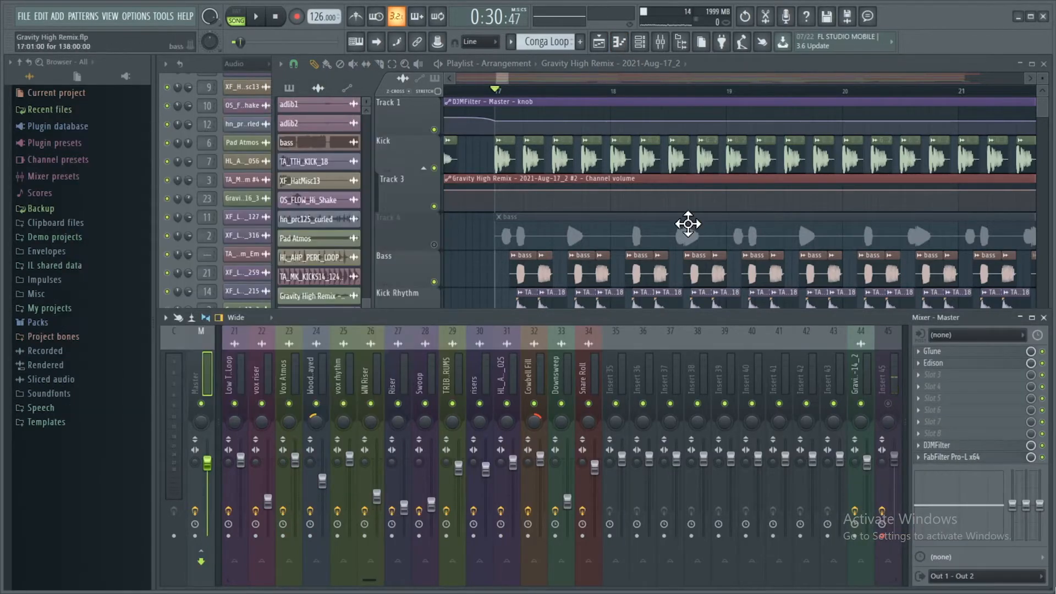
click(500, 77)
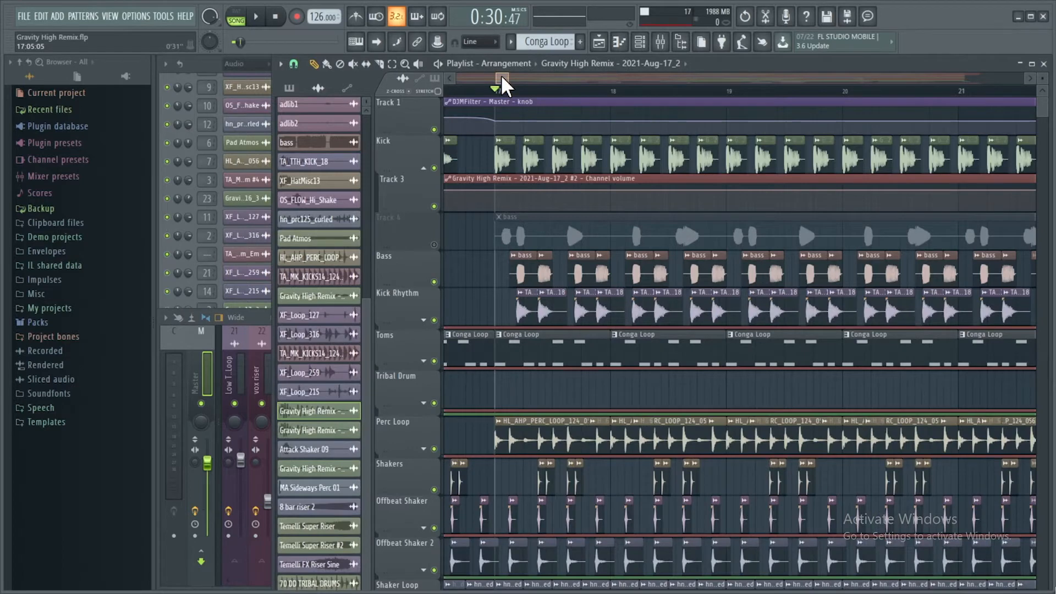
- Solo the Bass track, enable the Kick track with it, and play both from bar 17 before stopping
right_click(434, 282)
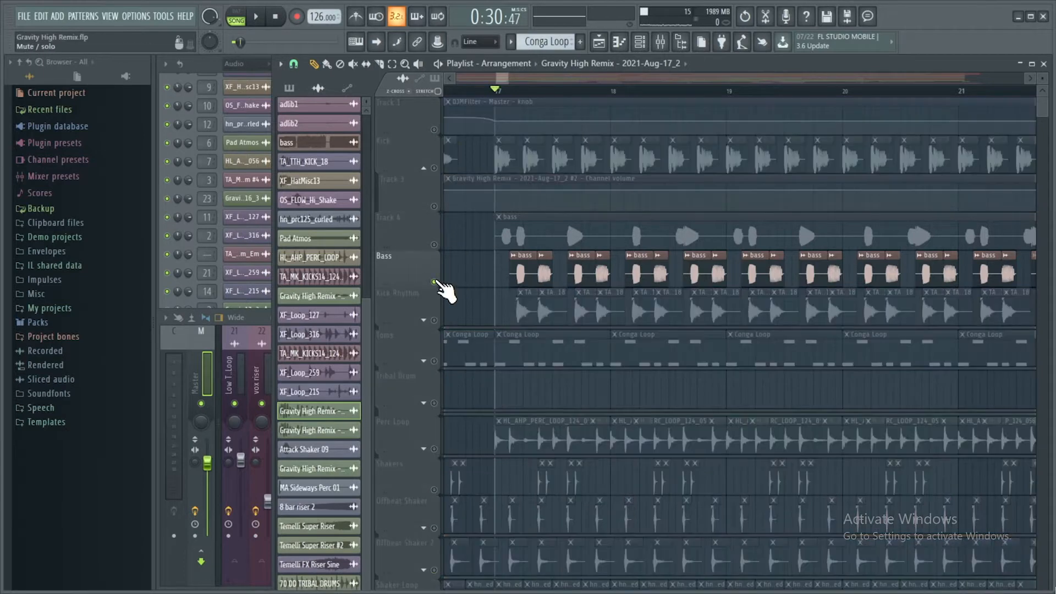
click(434, 166)
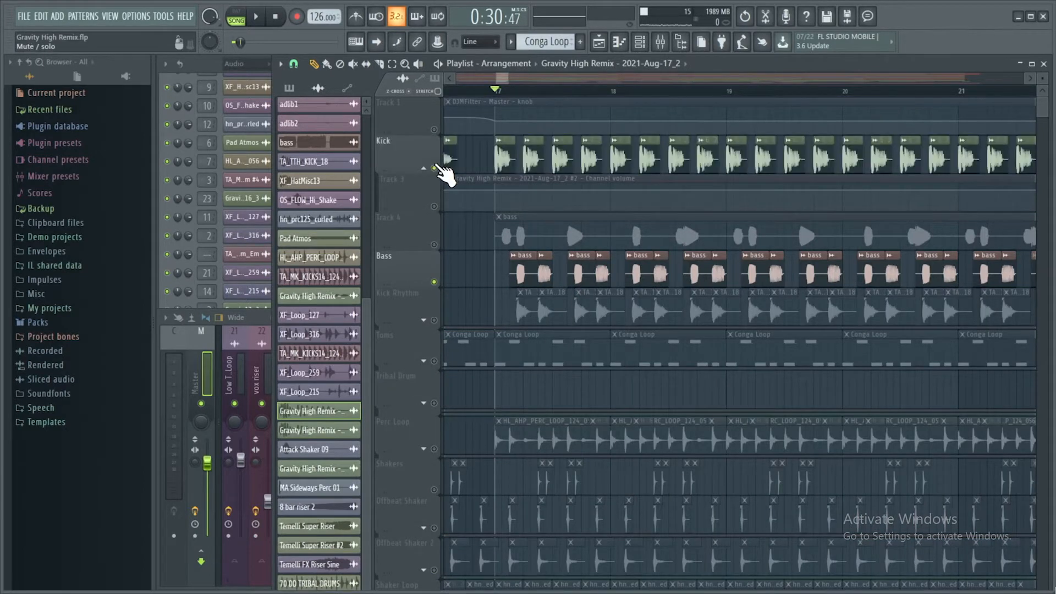
click(503, 78)
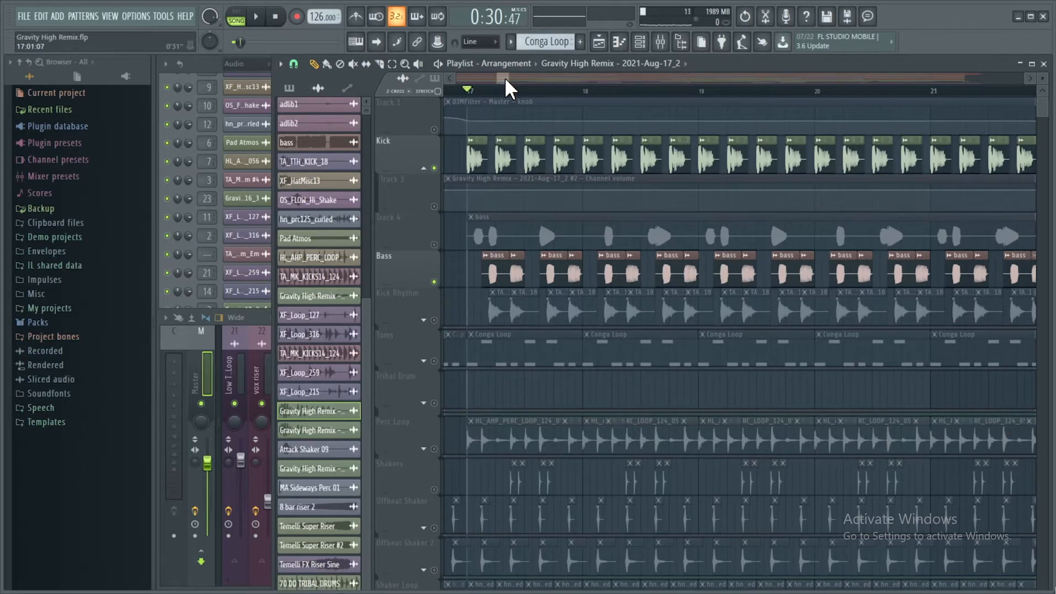
key(space)
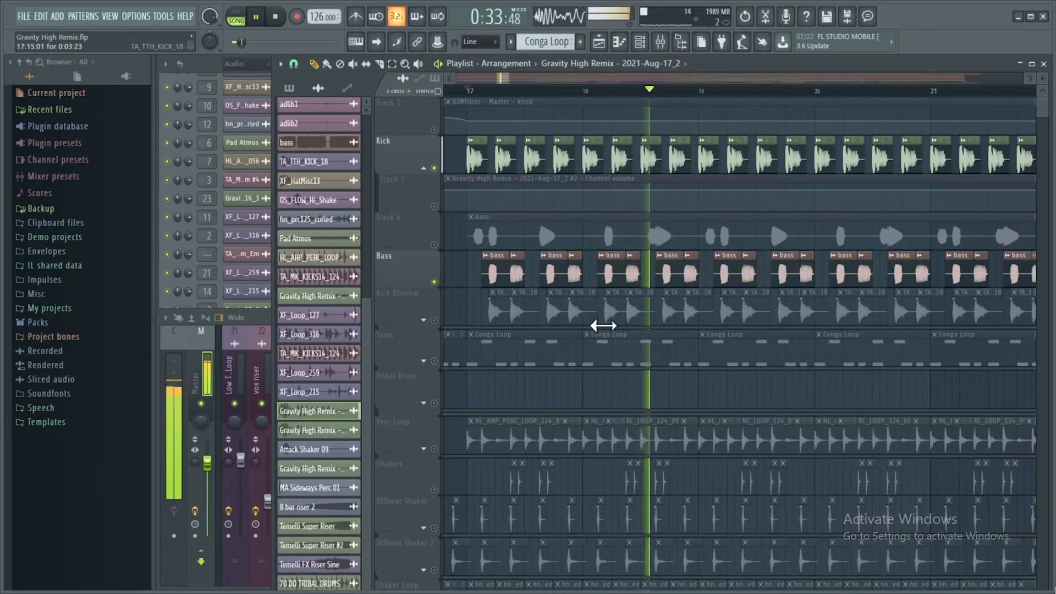
key(space)
- Mute the Bass track, enable Track 4 and play it together with the Kick track from bar 17
click(434, 282)
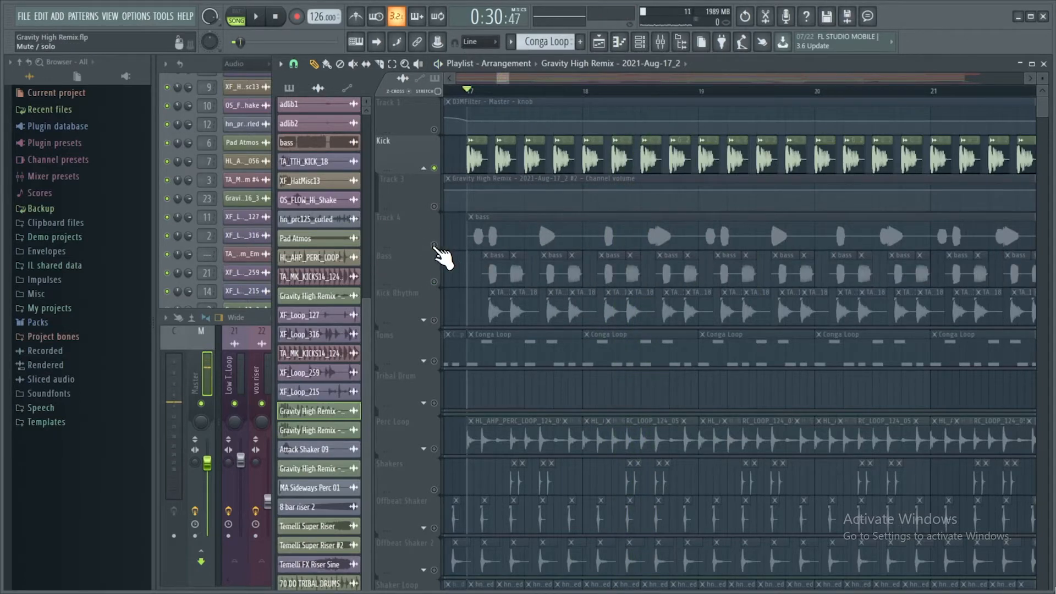
click(434, 245)
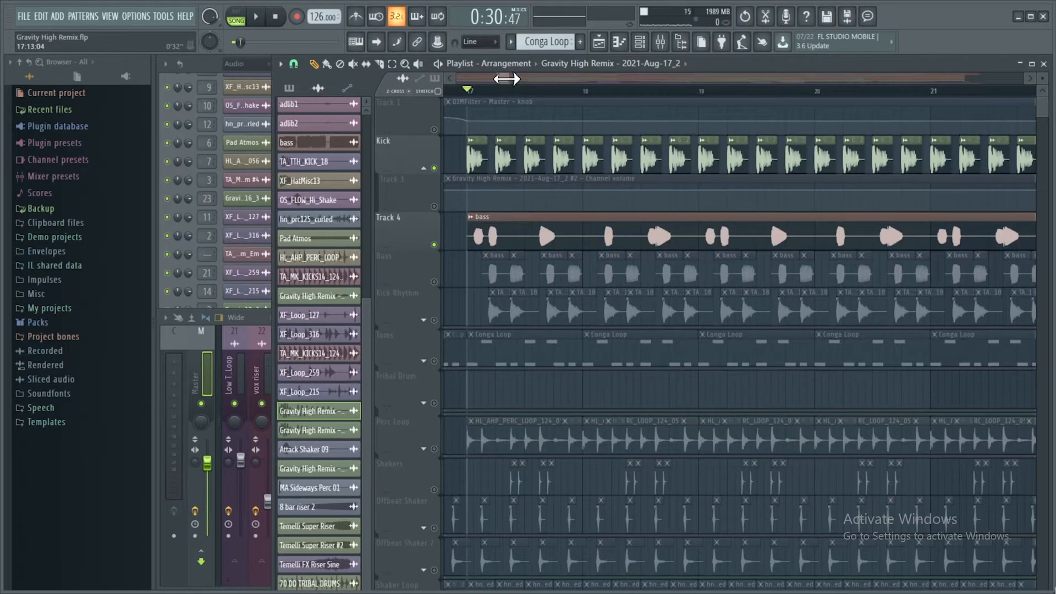
drag(506, 78, 507, 78)
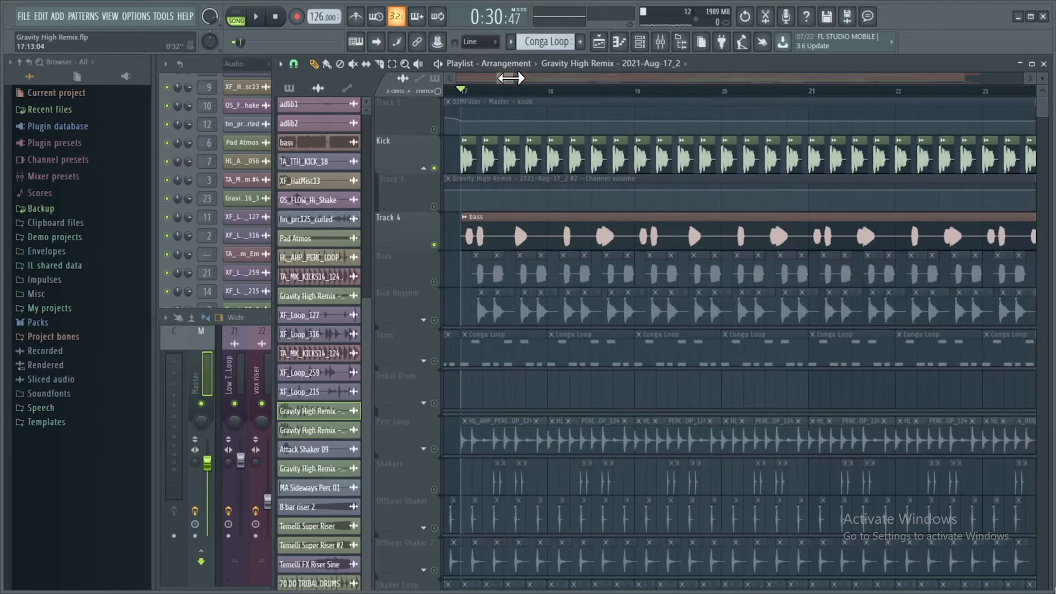
key(space)
- Mute the Kick track and listen to the original bass on Track 4 alone, jumping to about bar 25 before stopping
click(434, 168)
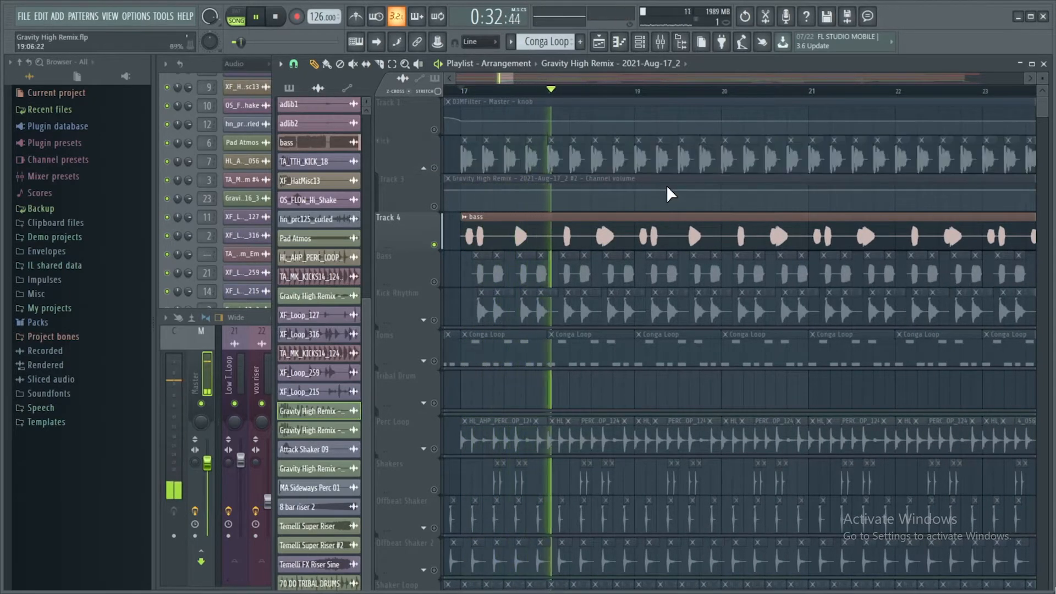
drag(506, 77, 613, 105)
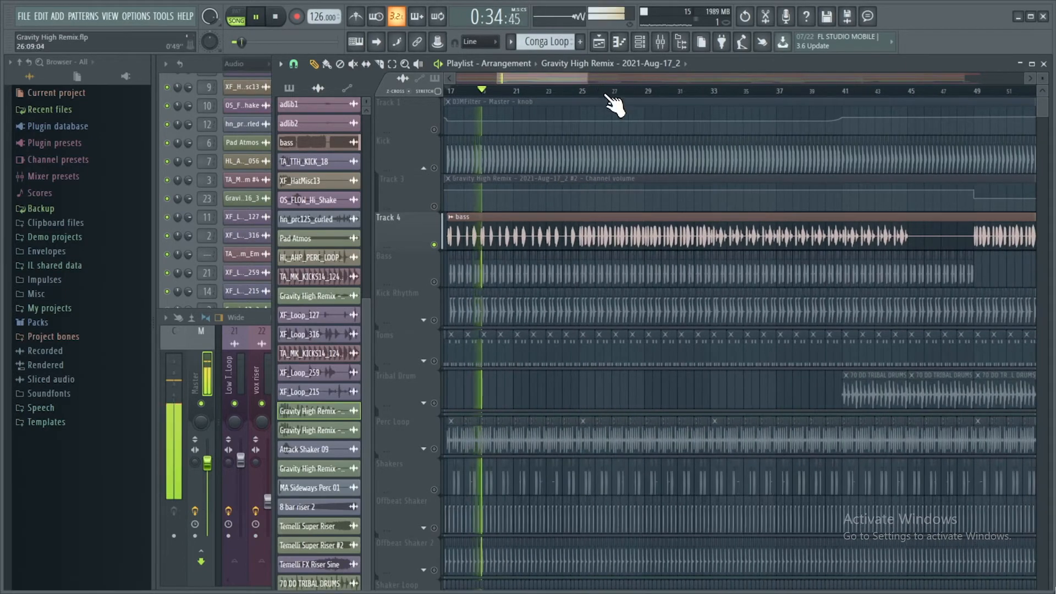
click(573, 91)
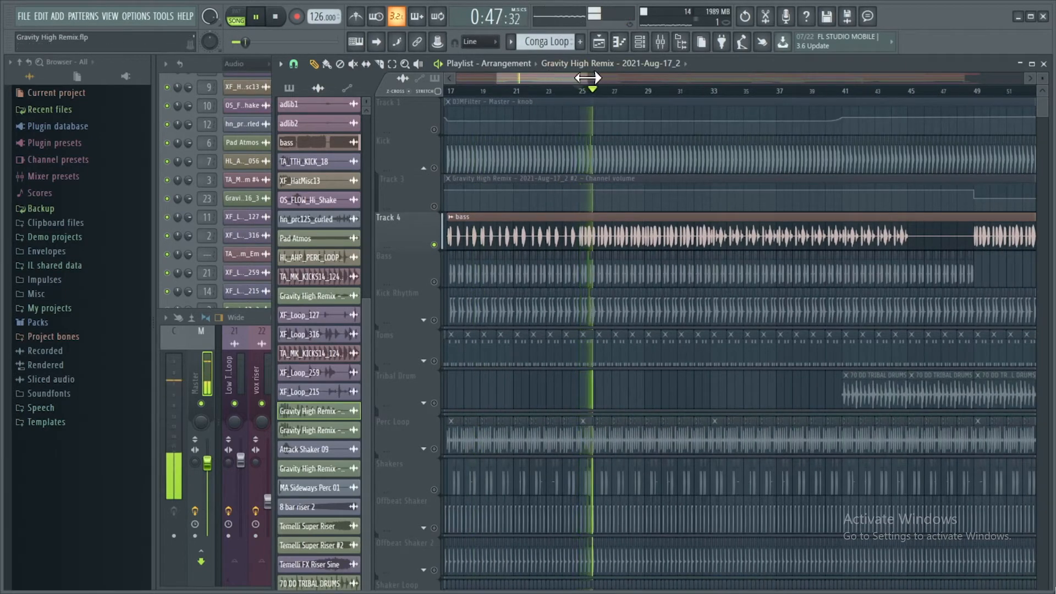
drag(588, 77, 613, 102)
key(space)
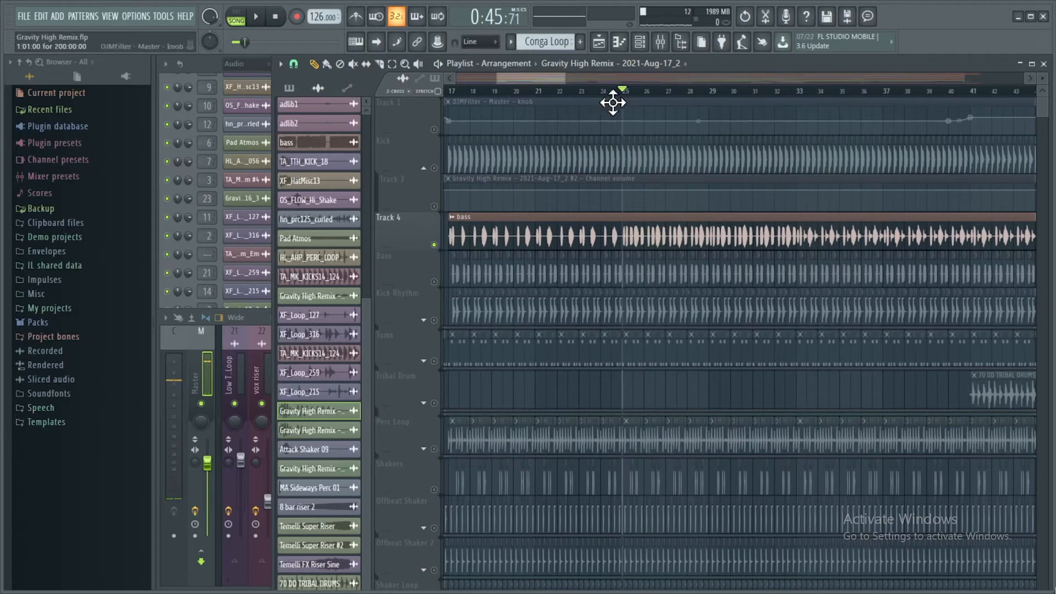
- Enable the Kick track, mute Track 4 and delete Track 4 from the playlist, accepting the confirmation
mouse_move(525, 83)
mouse_down()
mouse_move(533, 77)
mouse_move(516, 77)
mouse_up()
click(433, 167)
click(433, 245)
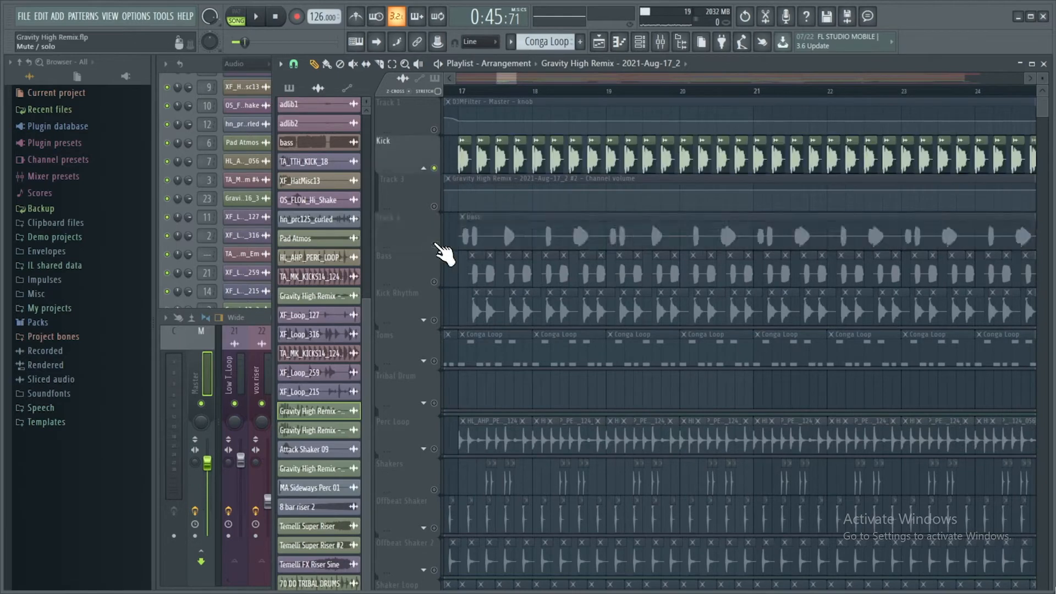
right_click(409, 220)
click(436, 452)
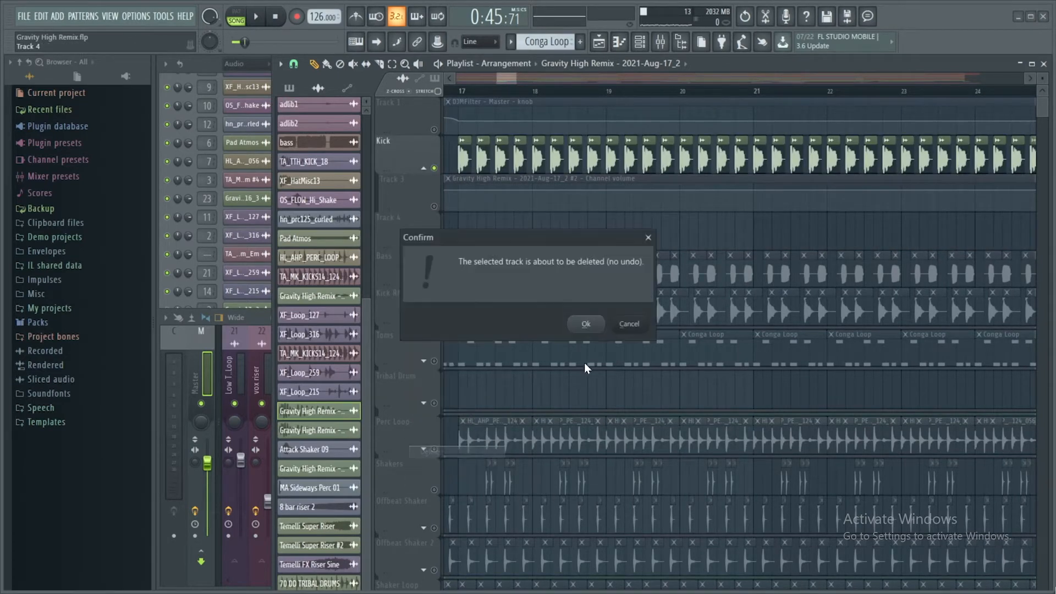
click(585, 324)
- Enable the Bass track and play it with the Kick track from bar 17, then stop playback
click(434, 243)
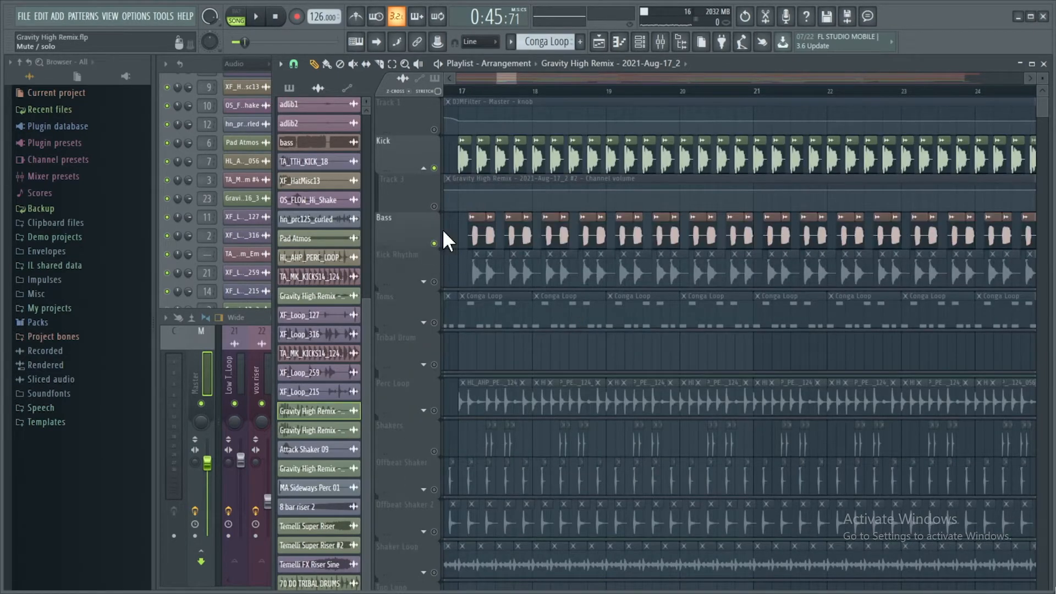
click(467, 93)
key(space)
key(space)
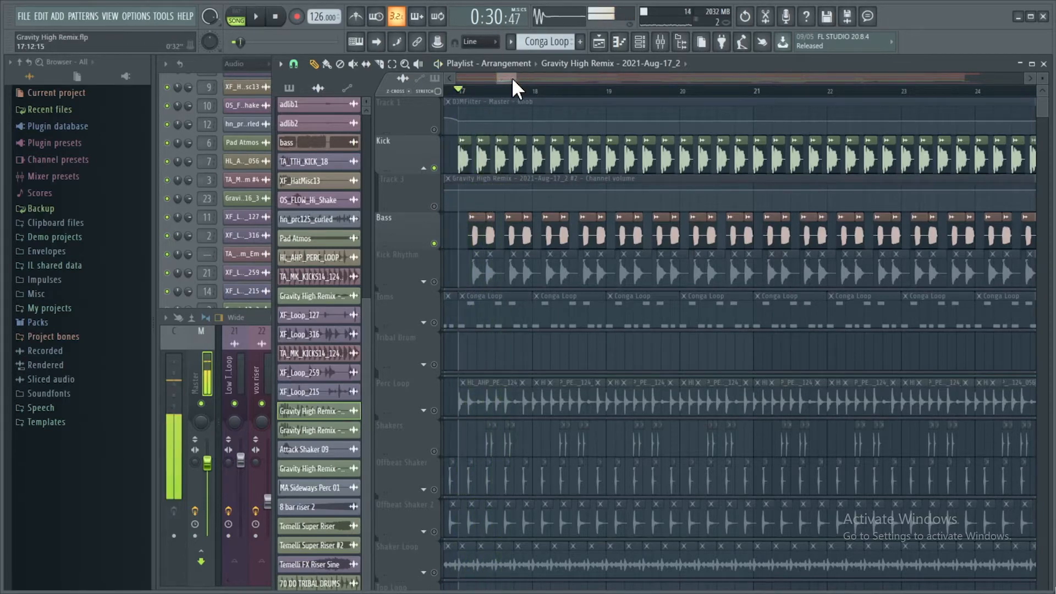
- Enable the Kick Rhythm track, mute the Bass and Kick tracks, and play the Kick Rhythm alone from bar 17
drag(512, 80, 507, 80)
click(434, 282)
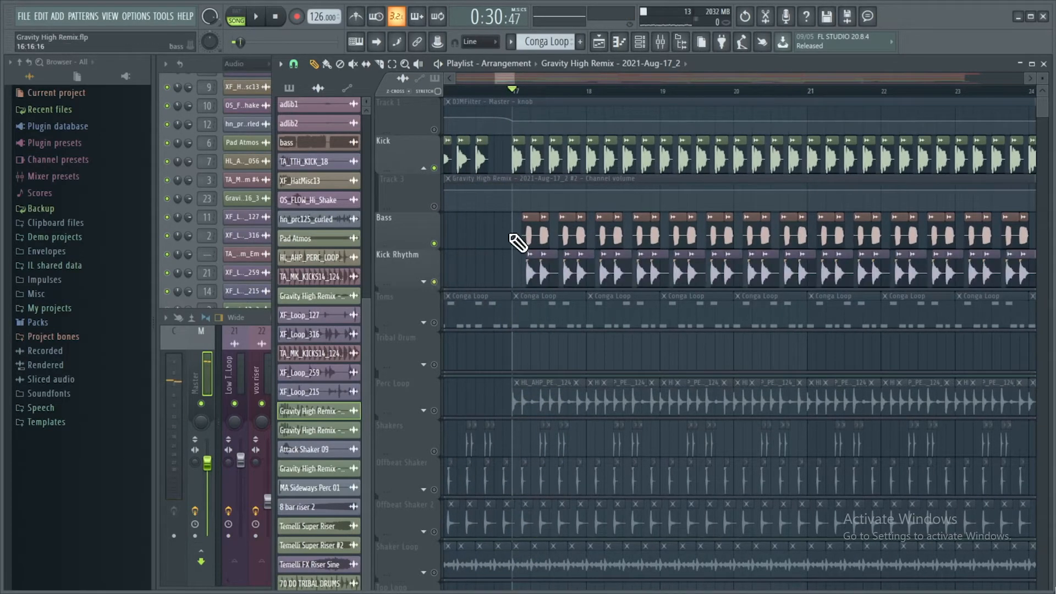
click(434, 243)
click(434, 168)
key(space)
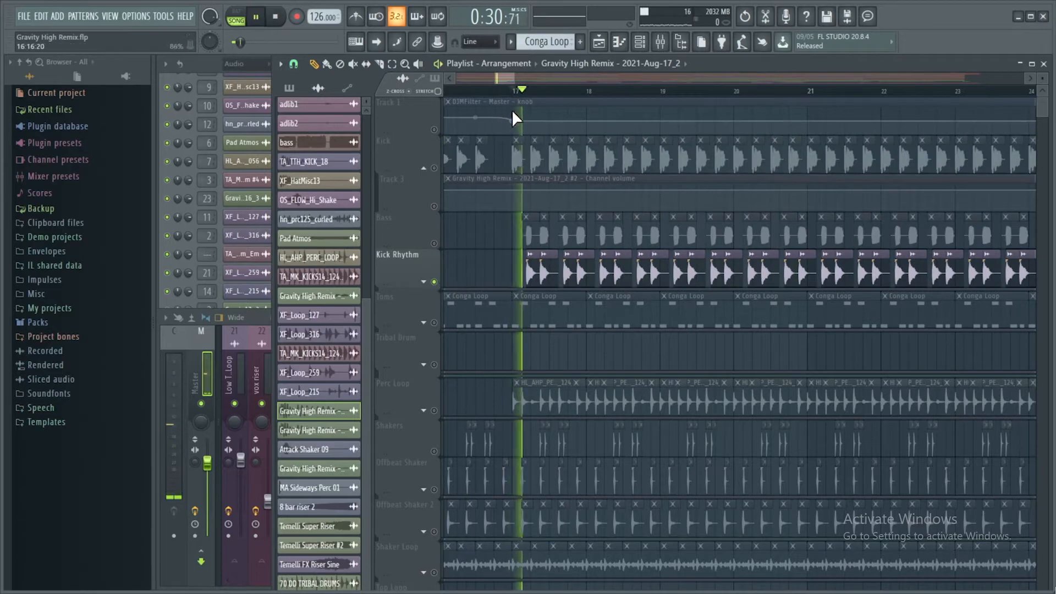
- Enable the Bass and Kick tracks during playback, stop, and collapse the Kick track group
click(434, 243)
click(434, 167)
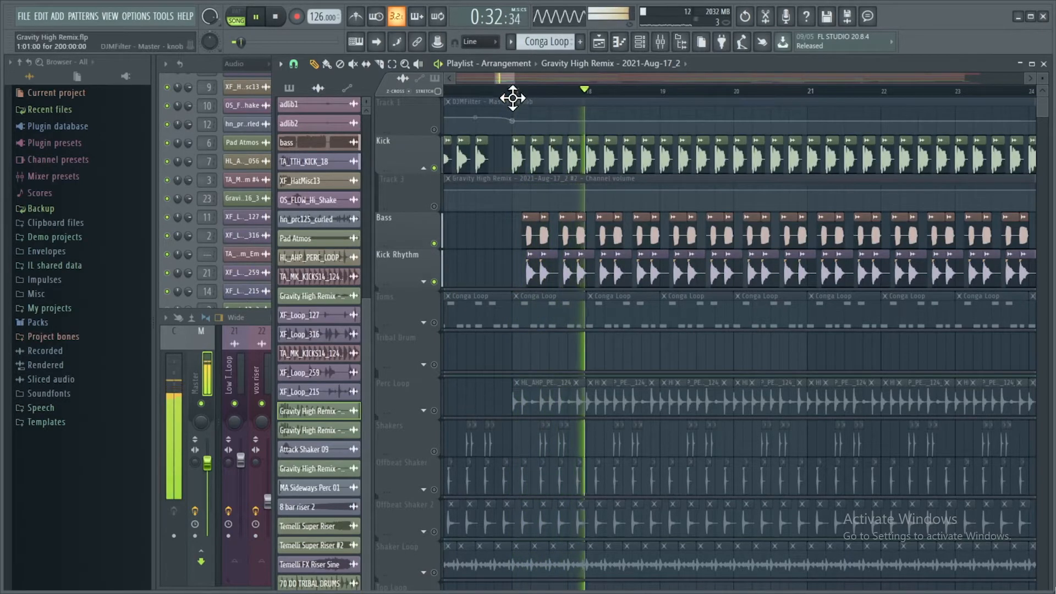
key(space)
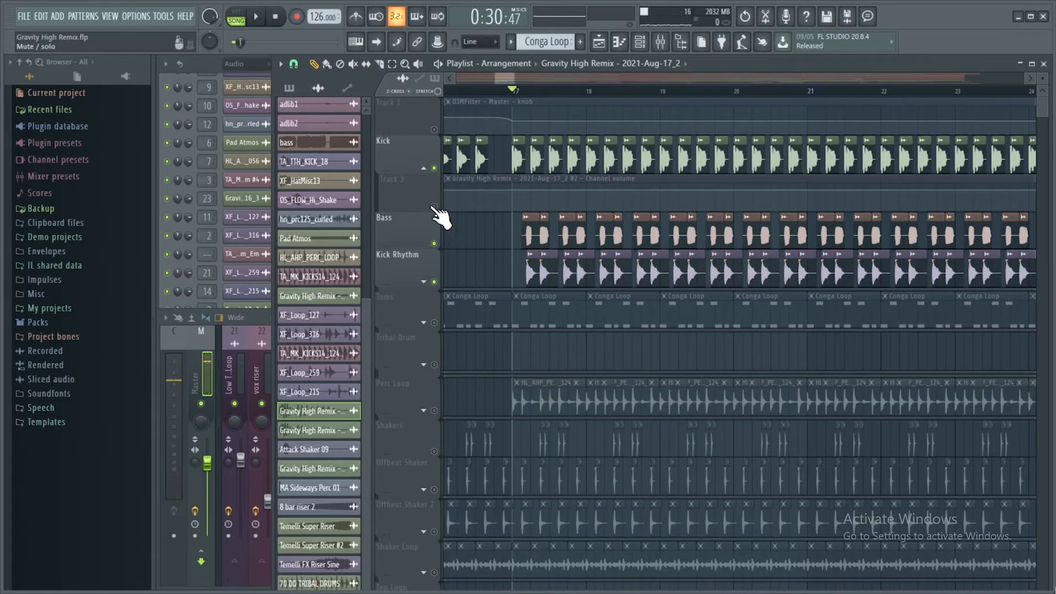
click(424, 169)
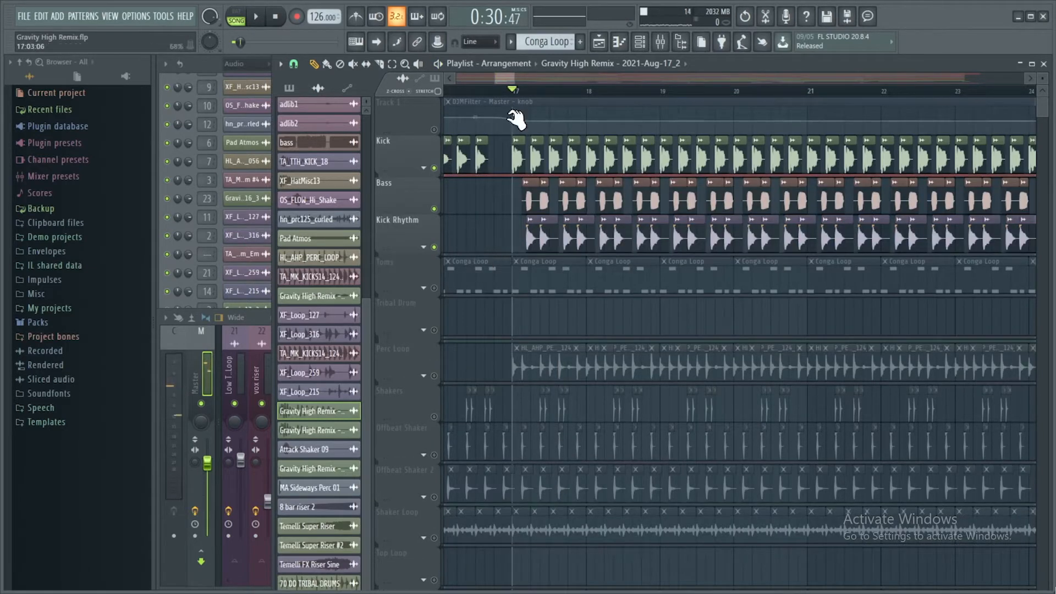
- Solo the Toms track, open its Conga Loop pattern and examine the toms channel's sampler settings, closing the sampler window
click(432, 292)
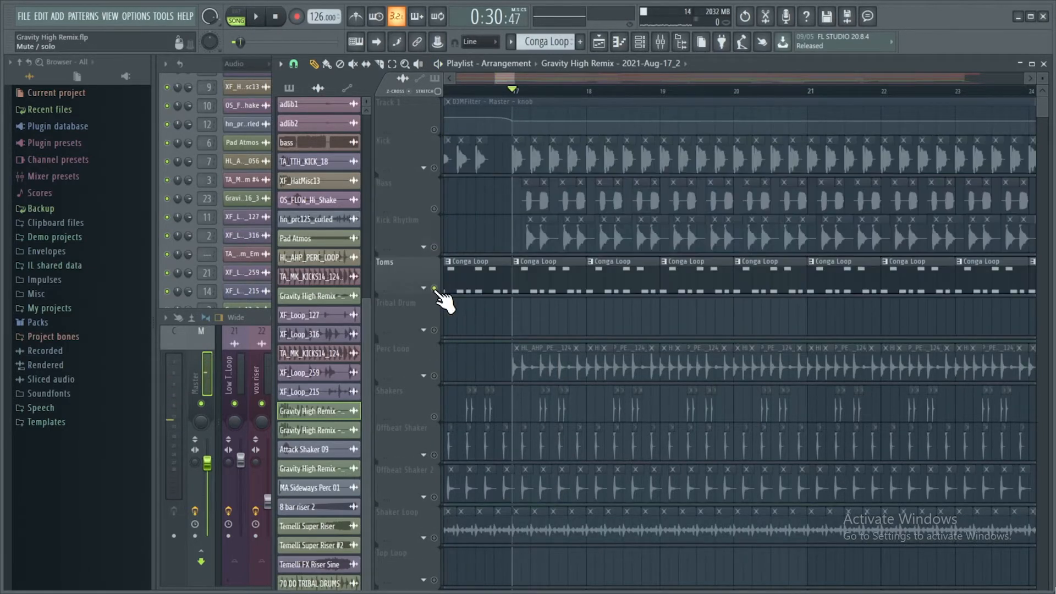
double_click(574, 286)
click(248, 111)
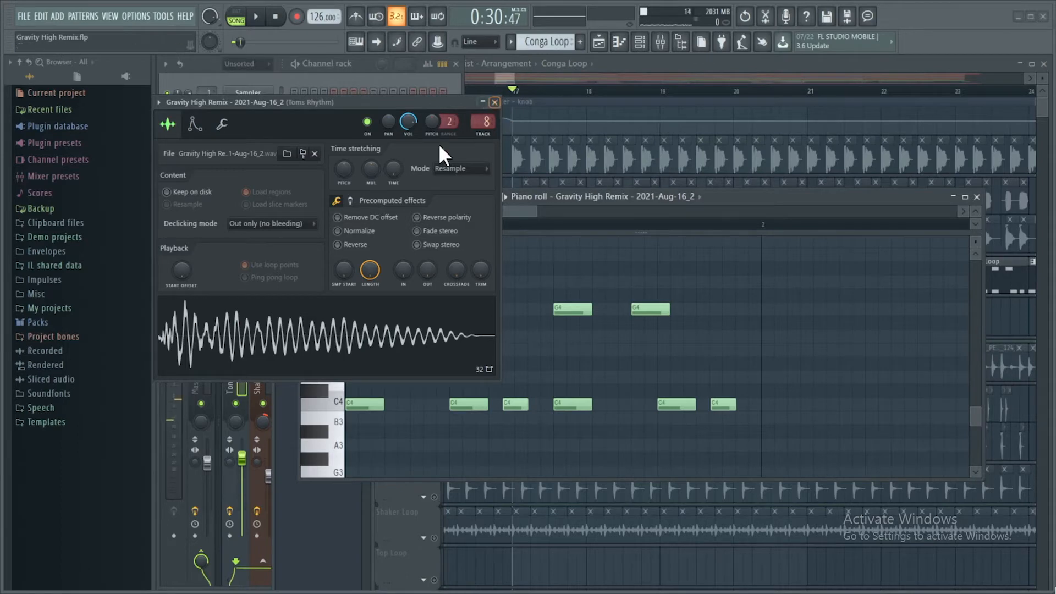
click(495, 102)
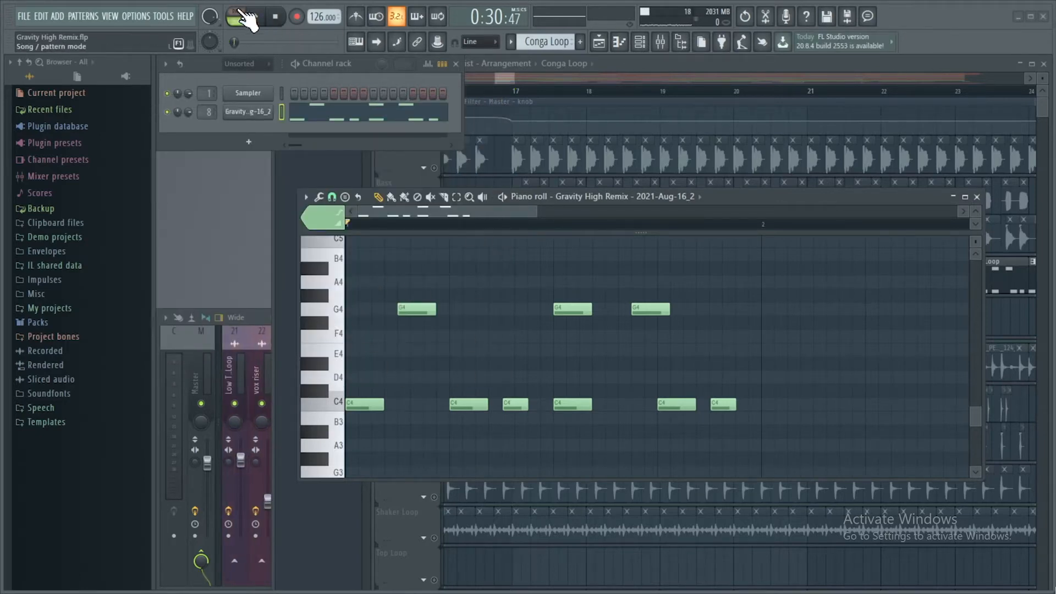
- Switch to pattern mode, play the Conga Loop pattern, stop it and close the piano roll to return to the playlist
click(241, 14)
click(255, 17)
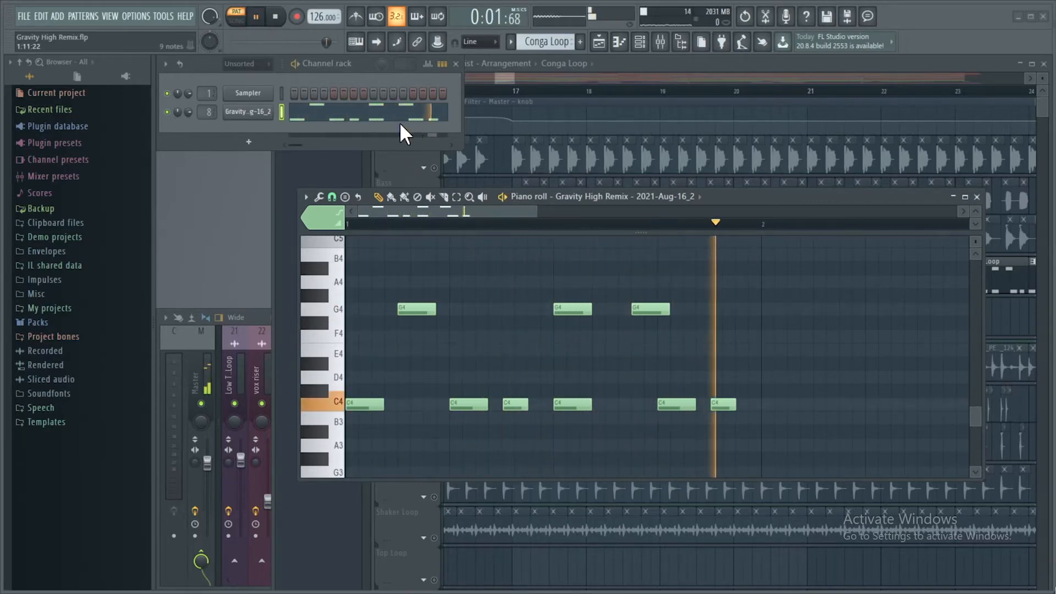
click(276, 18)
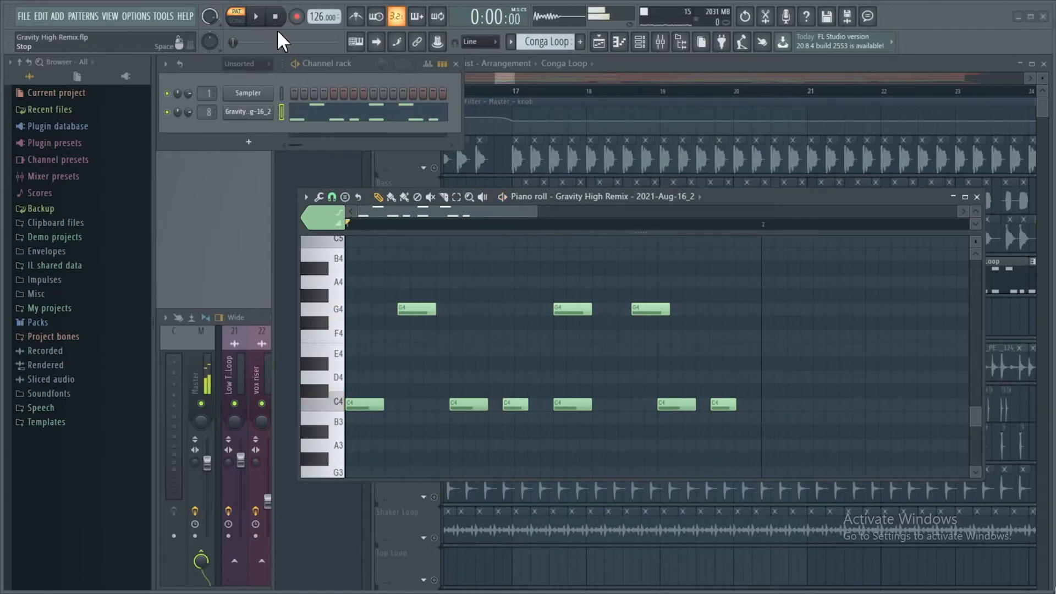
click(976, 197)
click(504, 72)
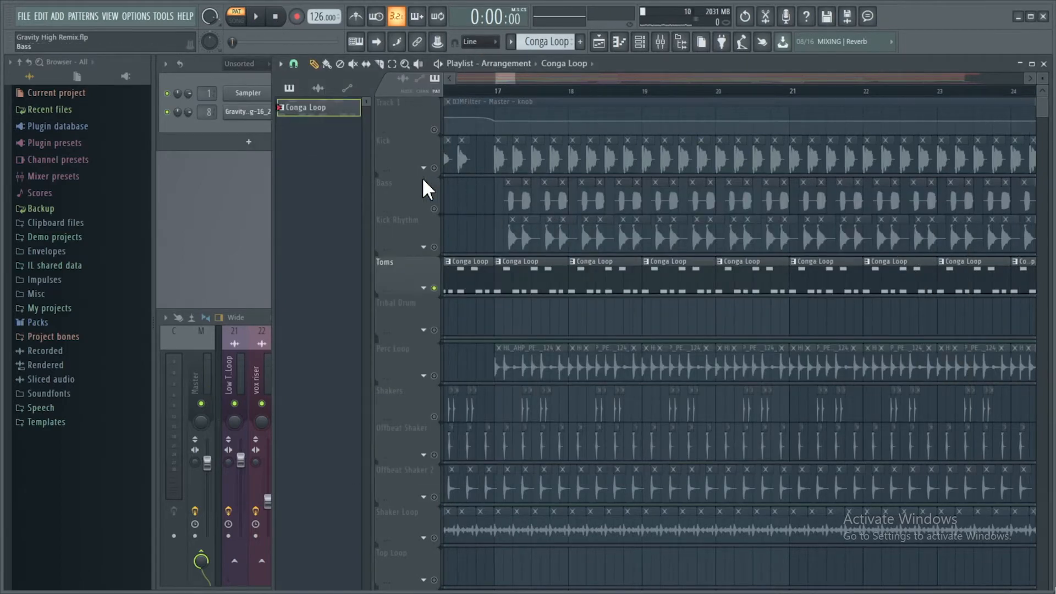
- Enable the Kick, Bass and Kick Rhythm tracks and play them with the Toms in song mode from bar 17
click(434, 168)
click(434, 209)
click(434, 247)
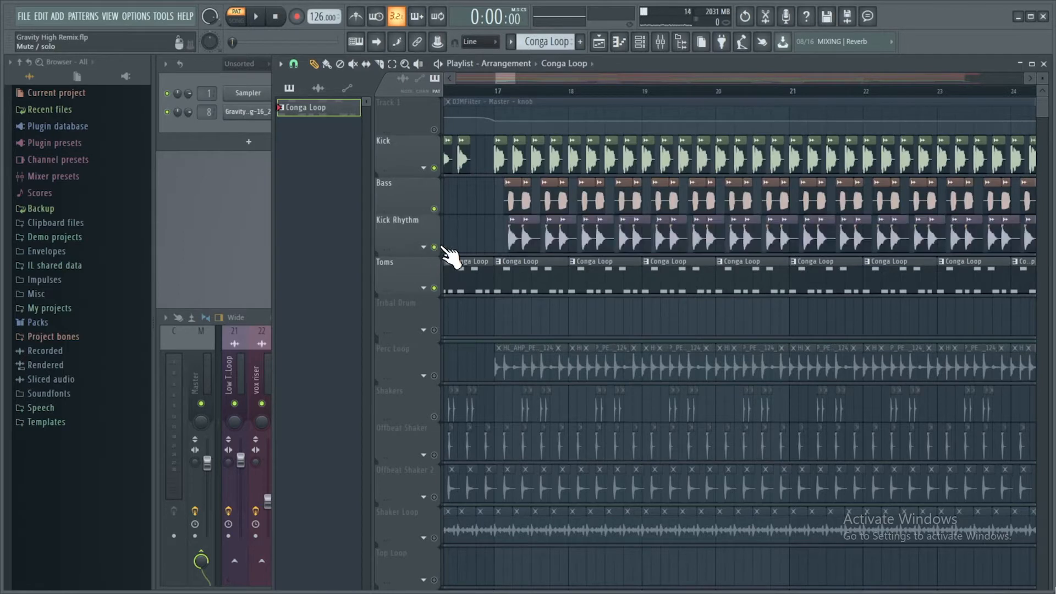
click(499, 91)
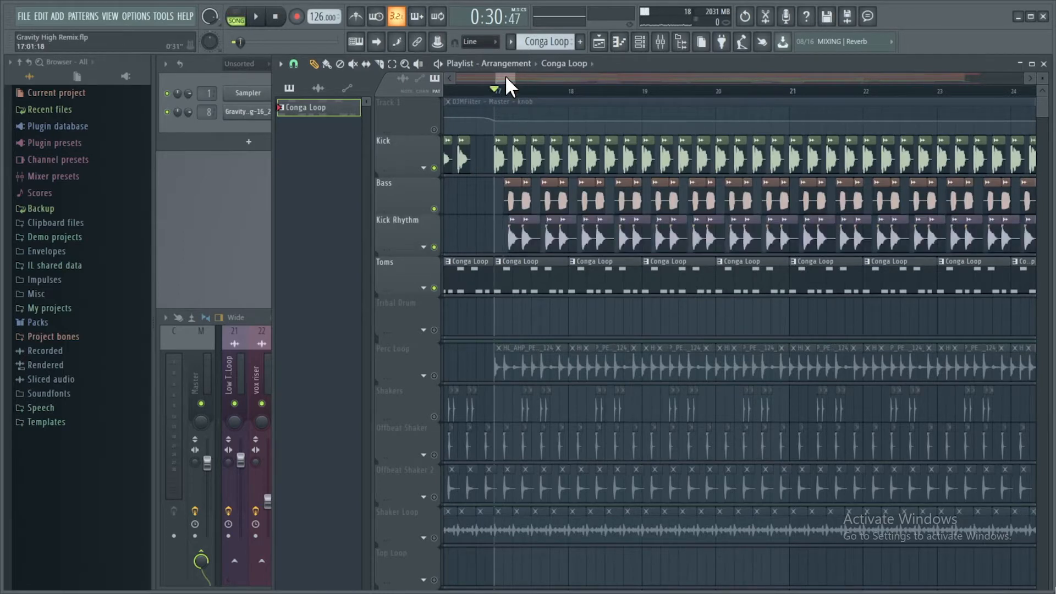
drag(511, 78, 514, 77)
key(space)
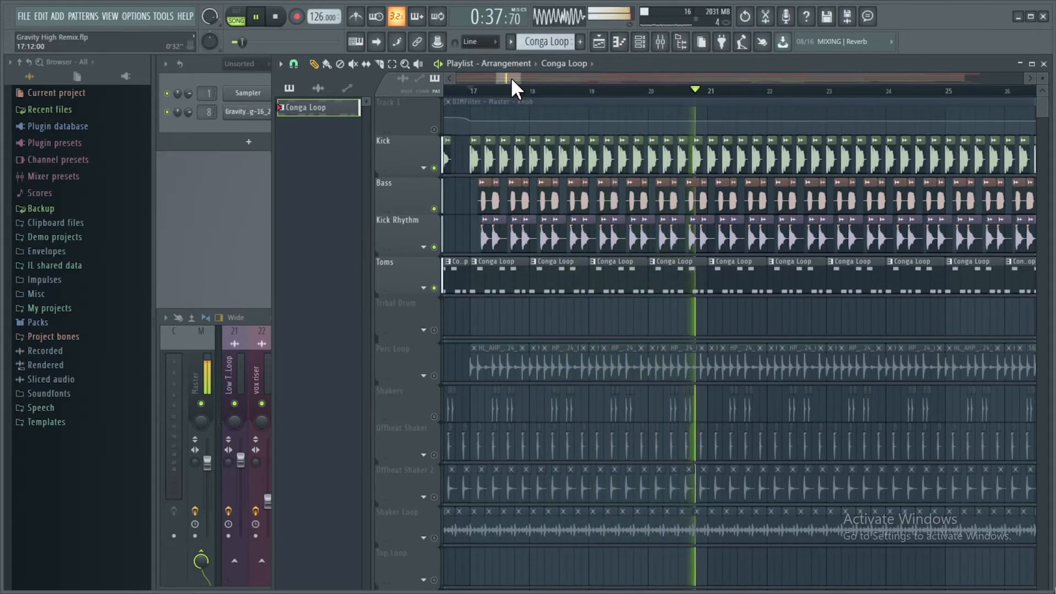
key(space)
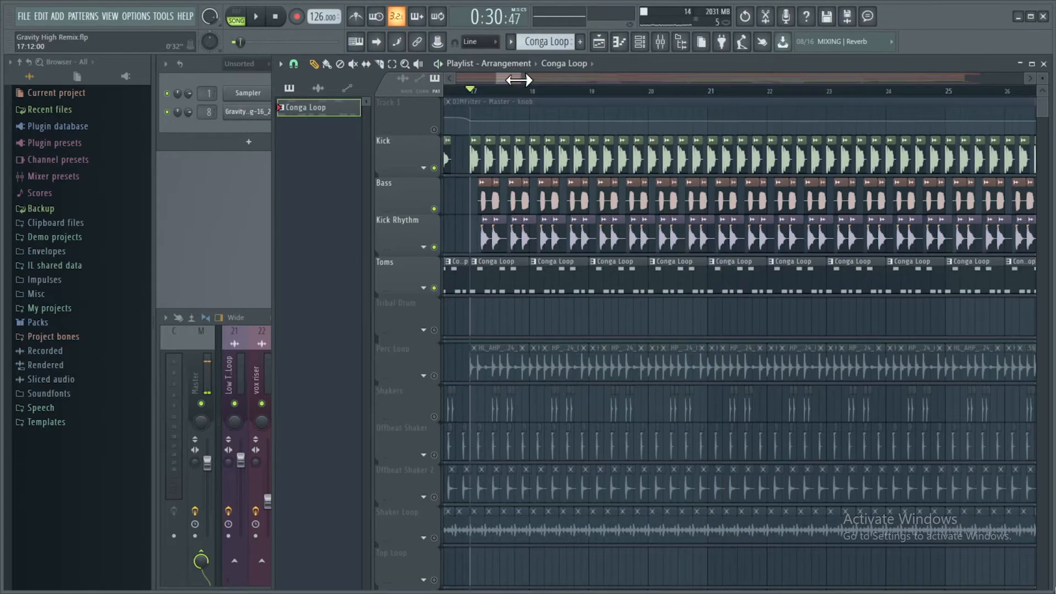
- Examine the sample settings of the HL_AHP_PERC_LOOP_124_056 clip on the Perc Loop track and close the window
mouse_move(521, 79)
mouse_down()
mouse_move(543, 85)
mouse_move(575, 72)
mouse_move(527, 81)
mouse_up()
scroll(469, 333, down, 2)
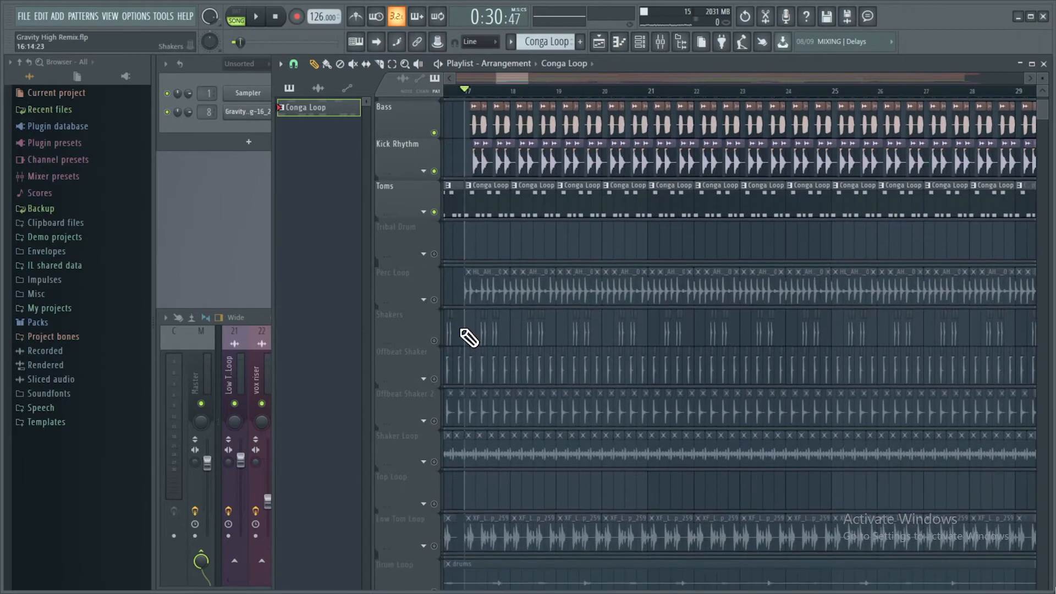
double_click(489, 283)
drag(275, 98, 503, 151)
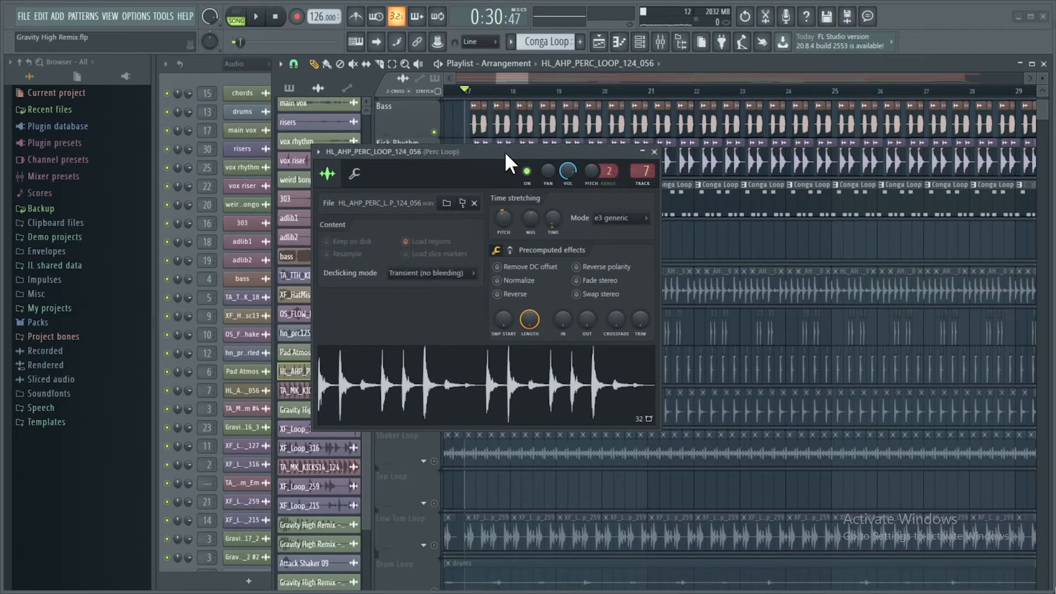
drag(489, 149, 421, 187)
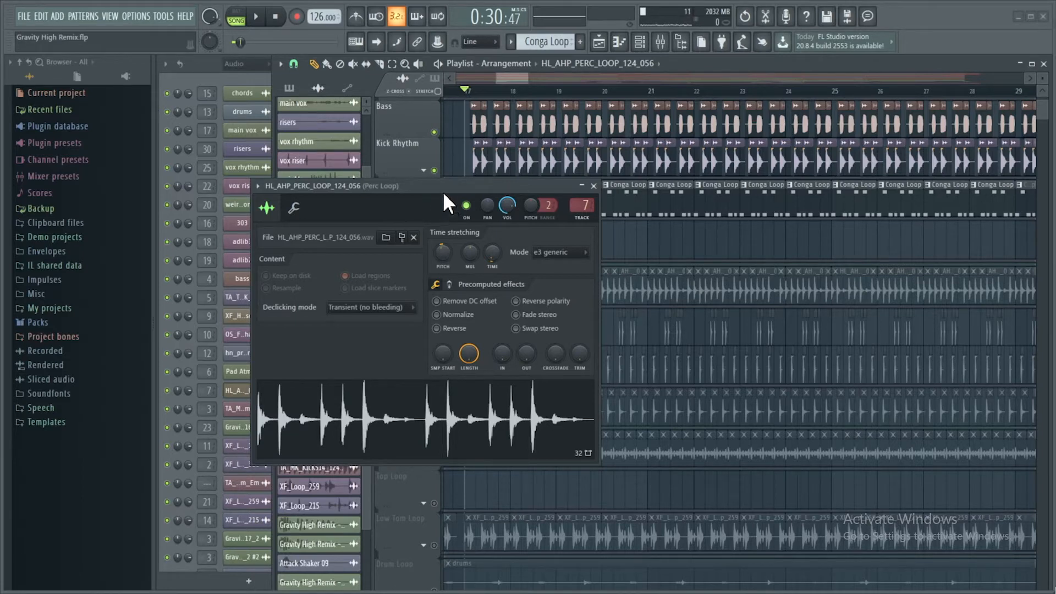
drag(418, 190, 408, 167)
click(575, 166)
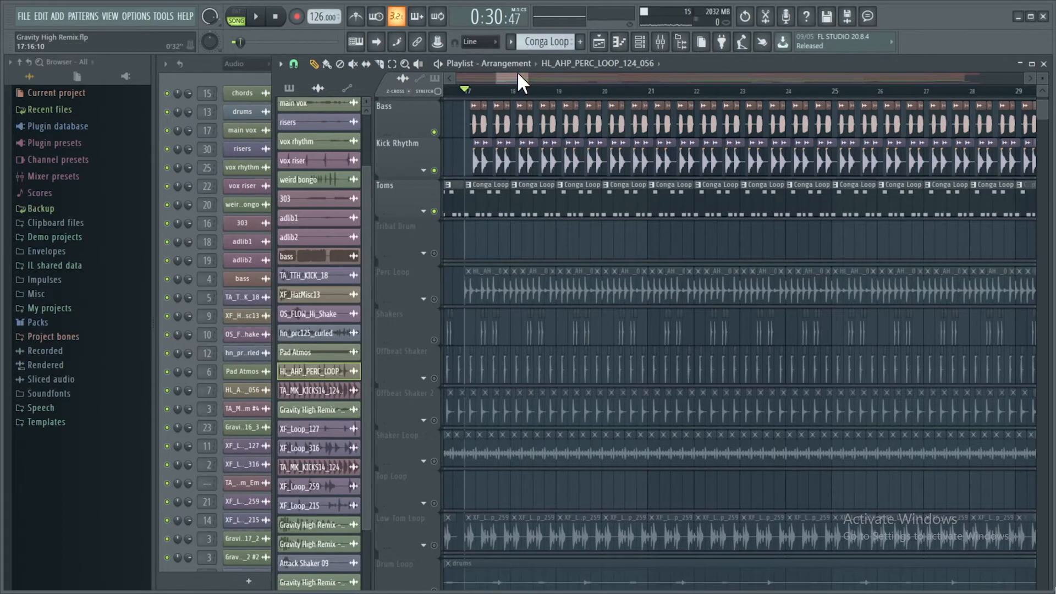
scroll(517, 74, up, 4)
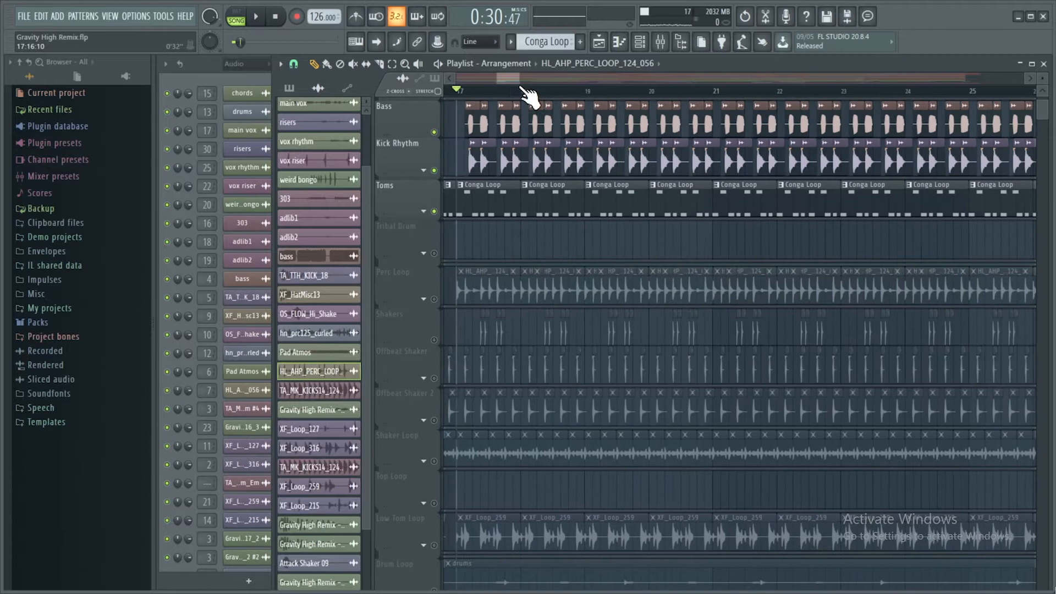
- Review the sample settings of the HL_AHP_PERC_LOOP_124_056 clip once more and close the window
double_click(476, 287)
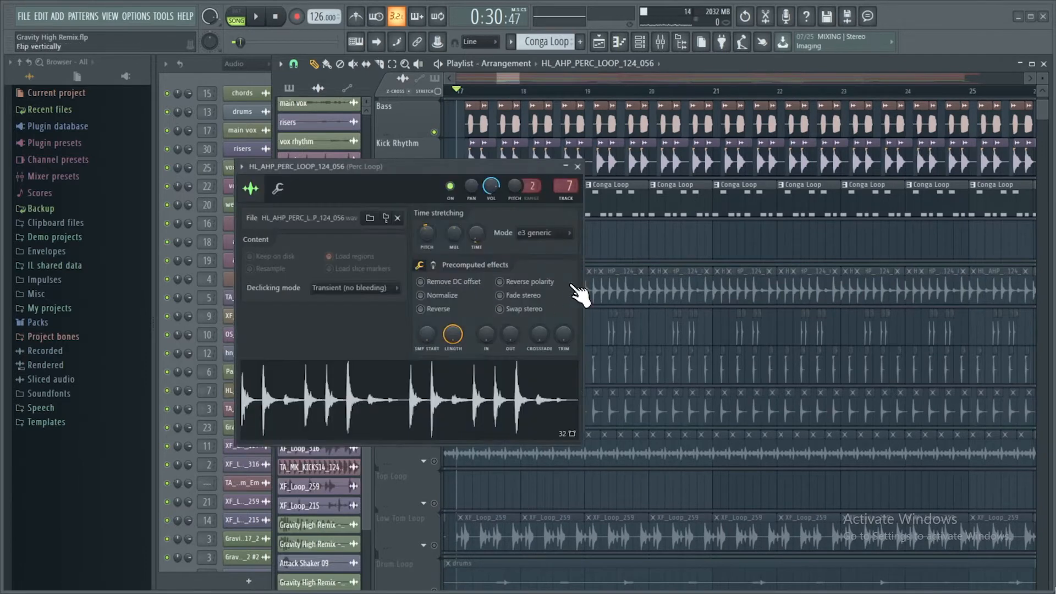
click(577, 166)
drag(516, 80, 512, 81)
- Enable the Perc Loop and Tribal Drum tracks and play them with the kick, bass and toms from bar 17
click(434, 298)
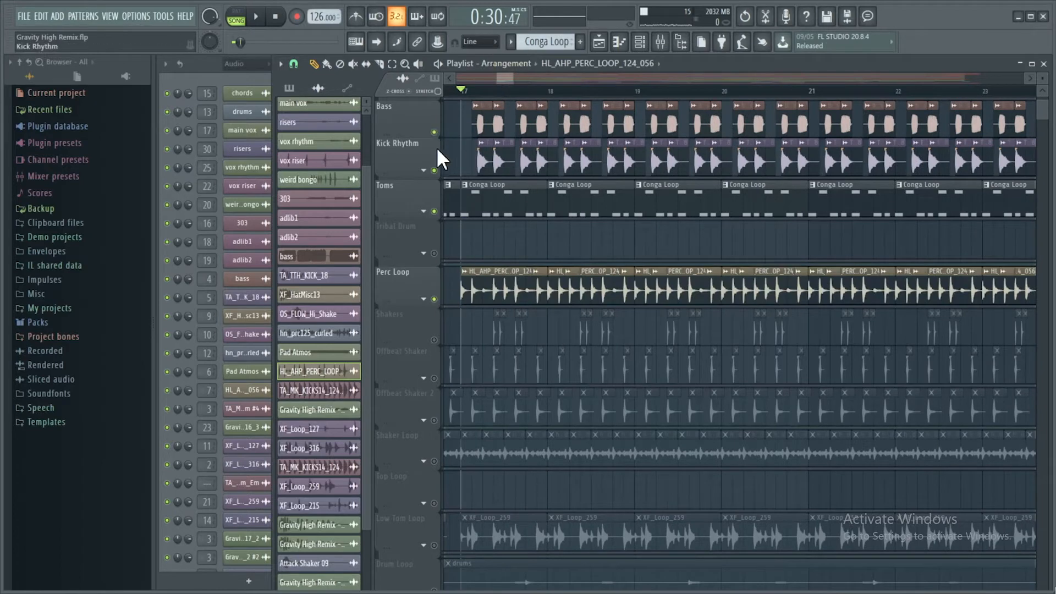
scroll(400, 289, up, 2)
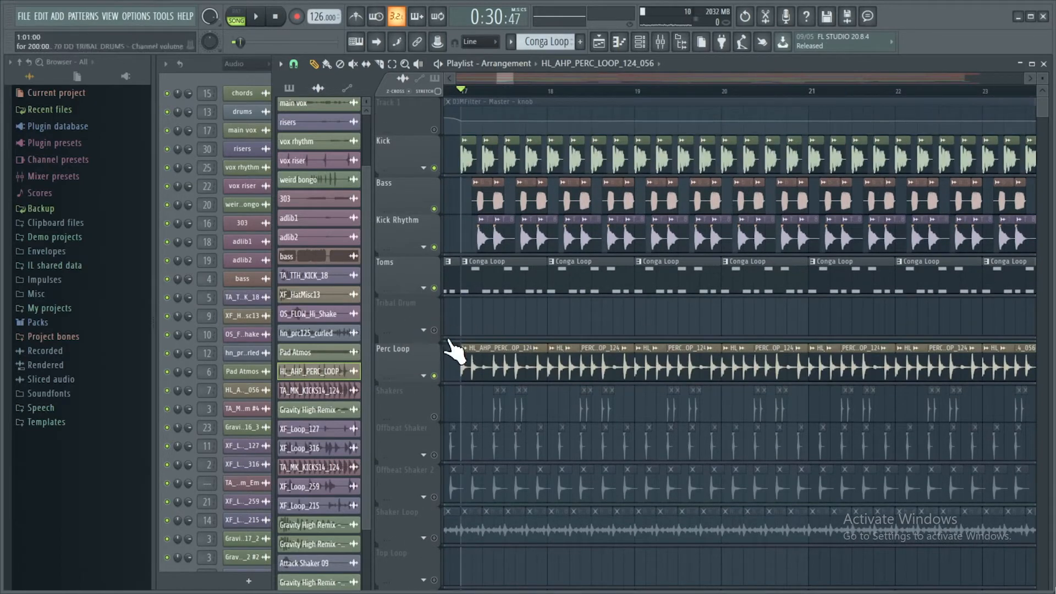
click(434, 330)
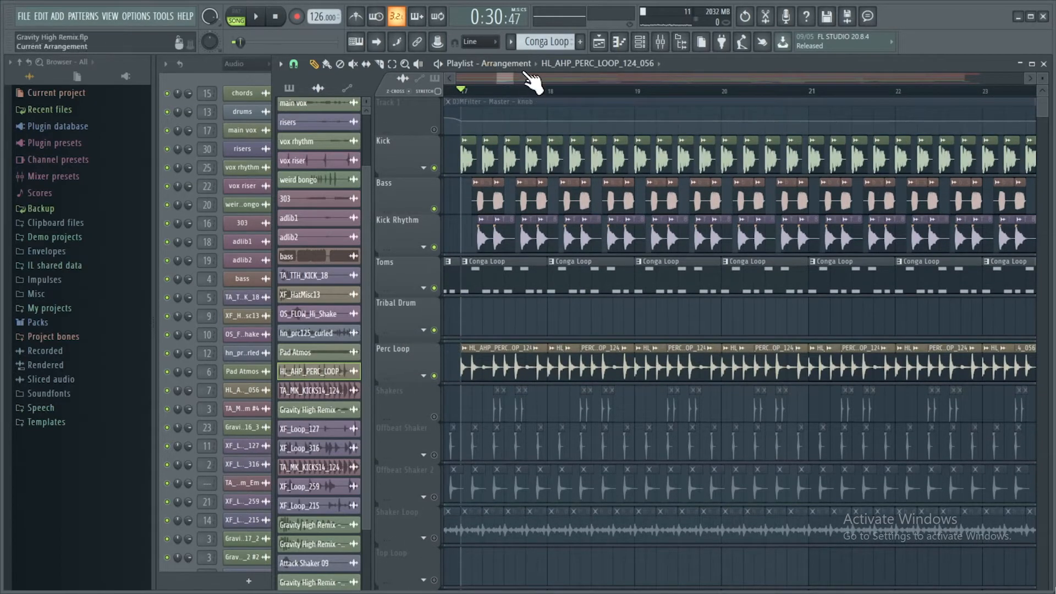
key(space)
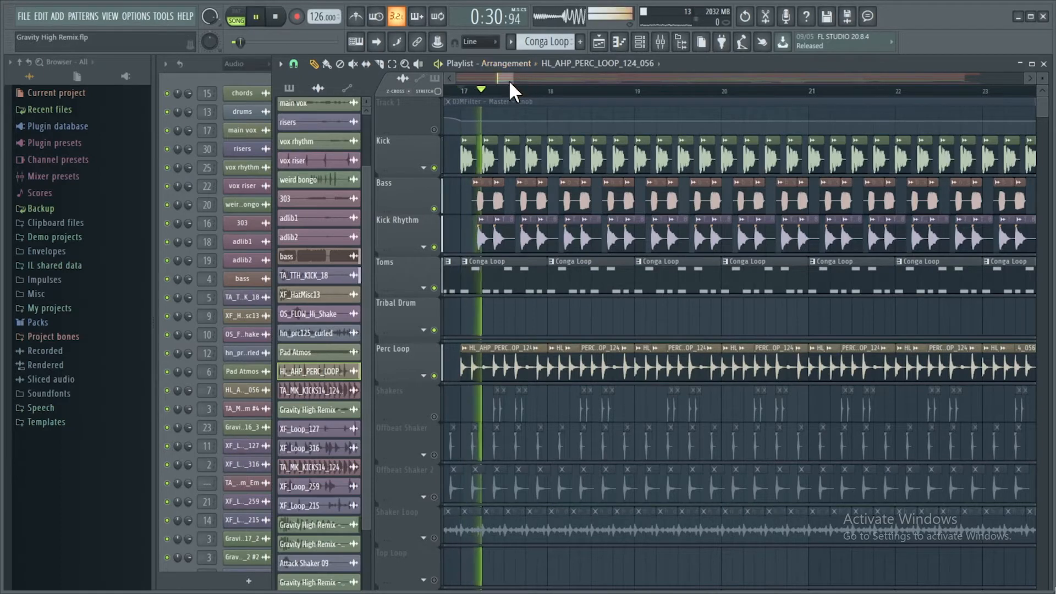
- Solo and play the Perc Loop track, then stop playback and view its clip's sample settings
right_click(433, 376)
key(space)
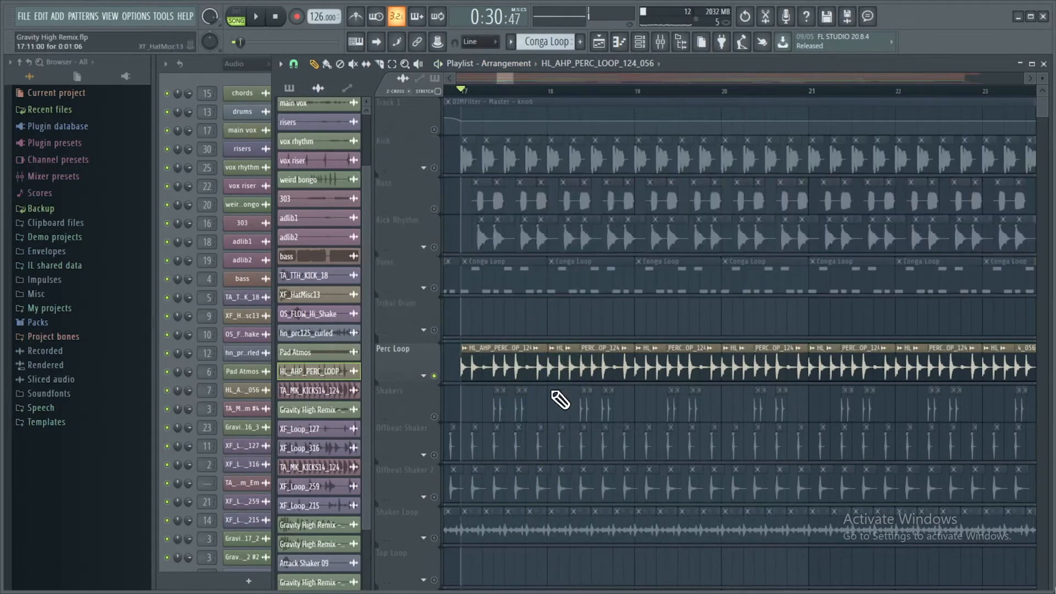
key(space)
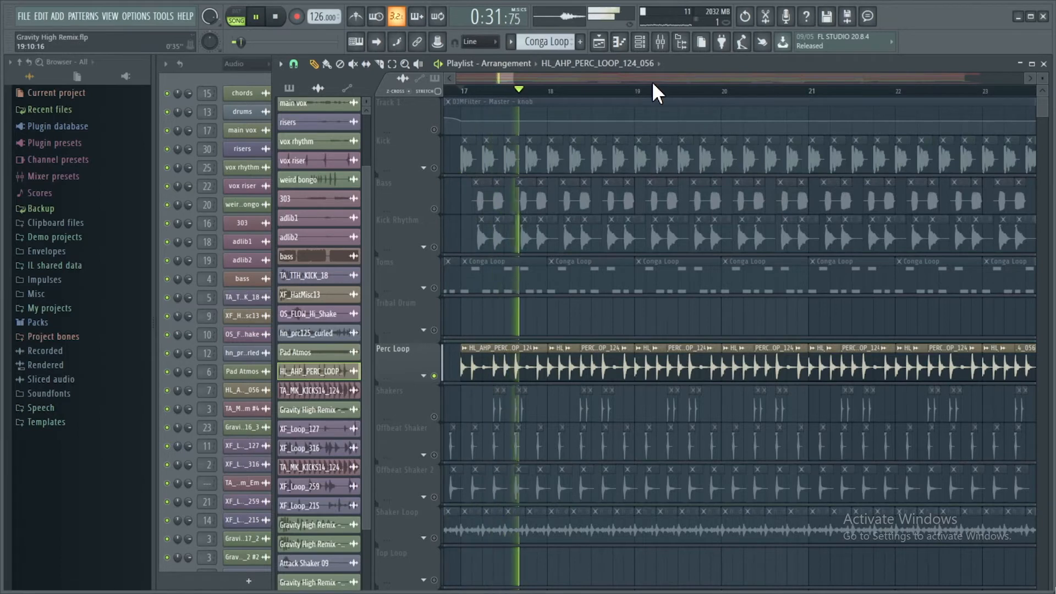
double_click(605, 368)
key(space)
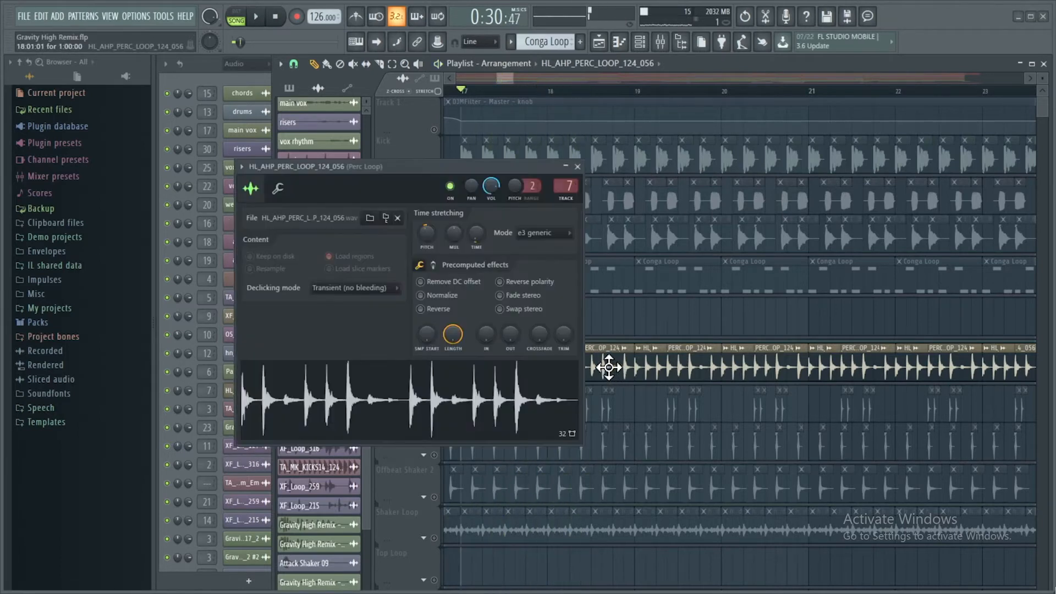
click(577, 166)
- Open the mixer, examine the Fruity Delay 2 settings on the Perc Loop insert and return to the playlist
click(660, 41)
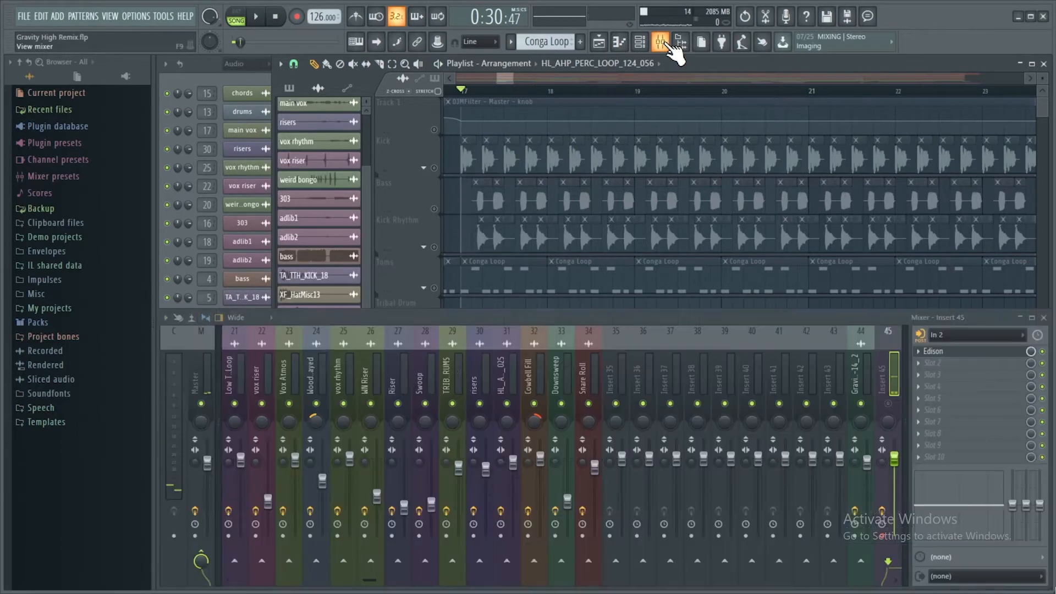
scroll(384, 373, left, 10)
click(387, 372)
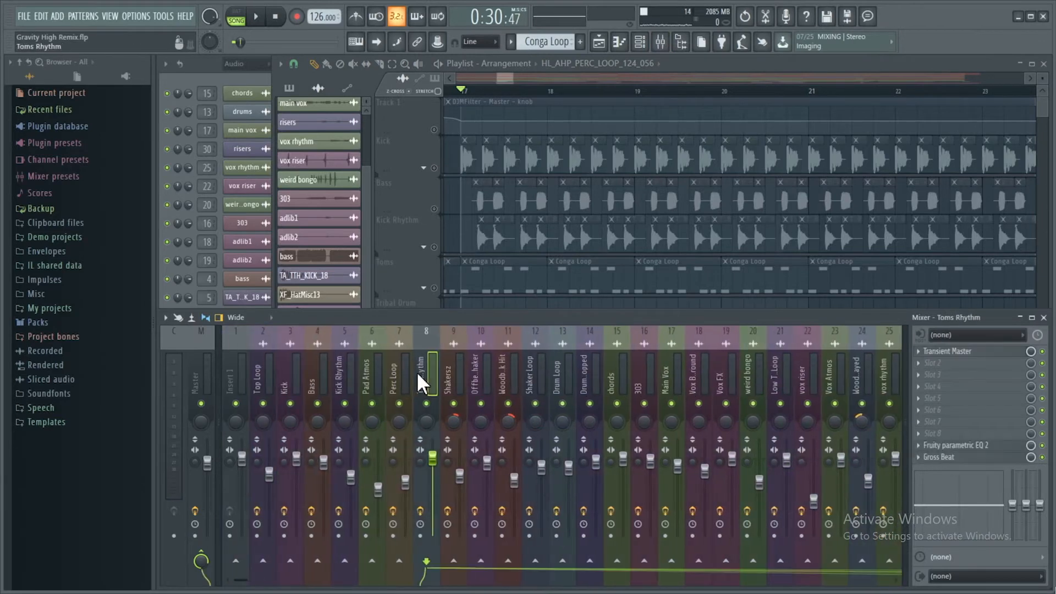
click(950, 352)
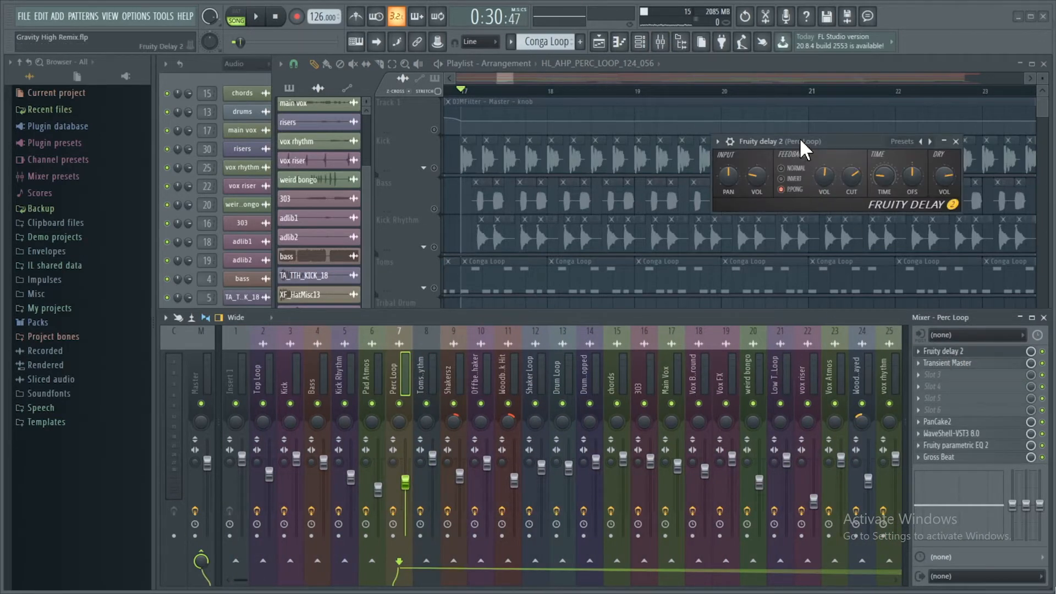
drag(800, 137, 751, 166)
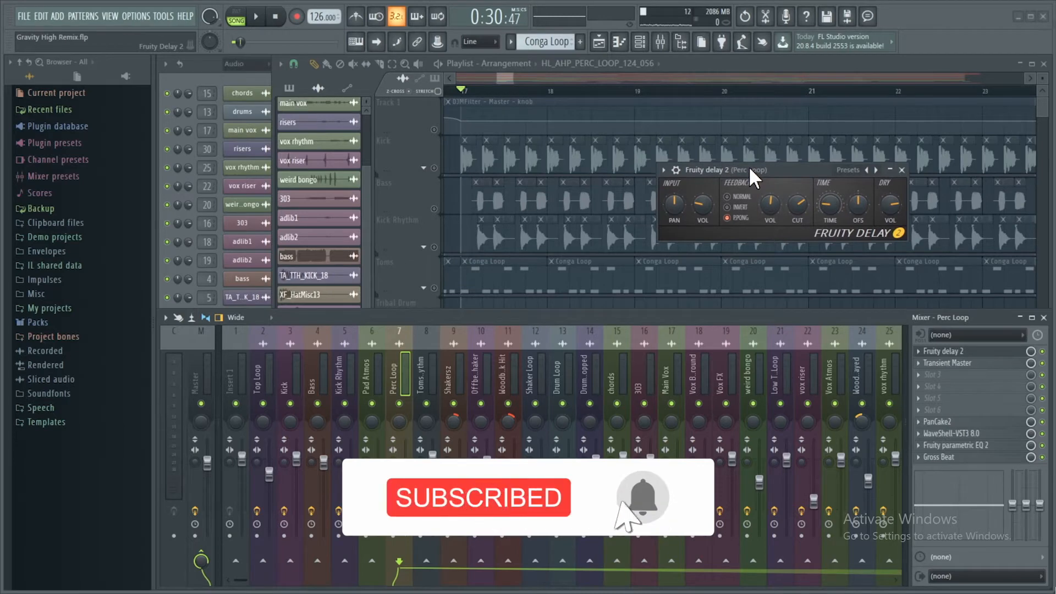
drag(752, 165, 769, 172)
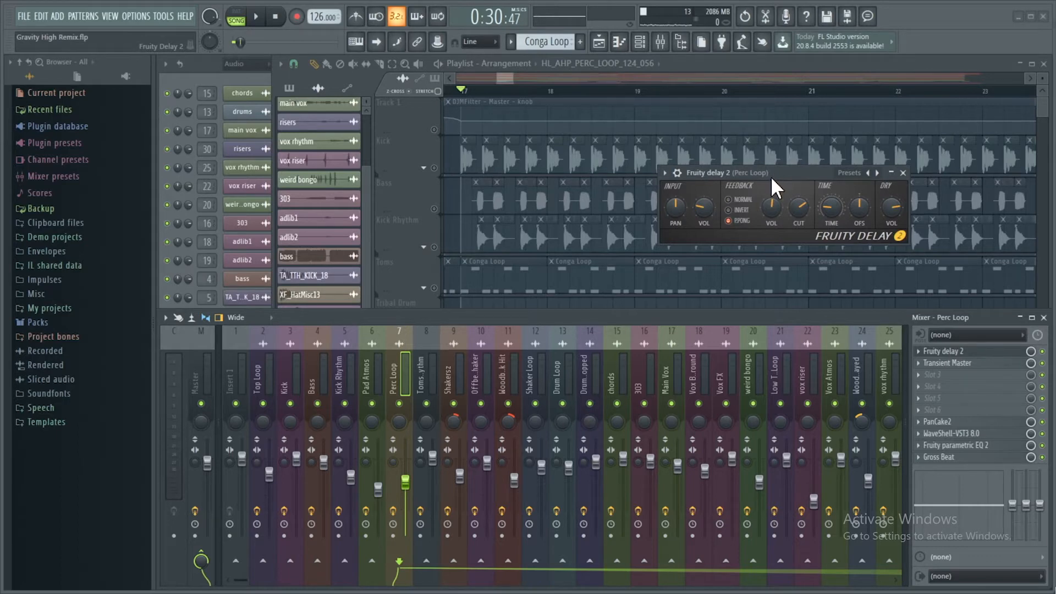
click(903, 173)
click(504, 77)
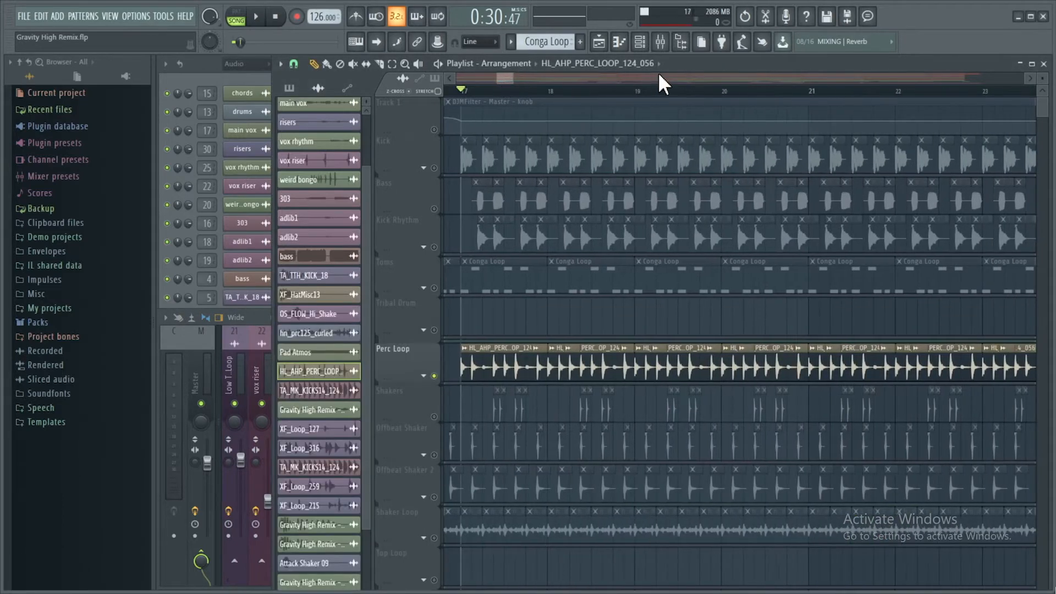
- Examine the Transient Master attack, sustain and gain settings on the Perc Loop mixer insert and close the plugin
click(256, 378)
scroll(345, 374, up, 6)
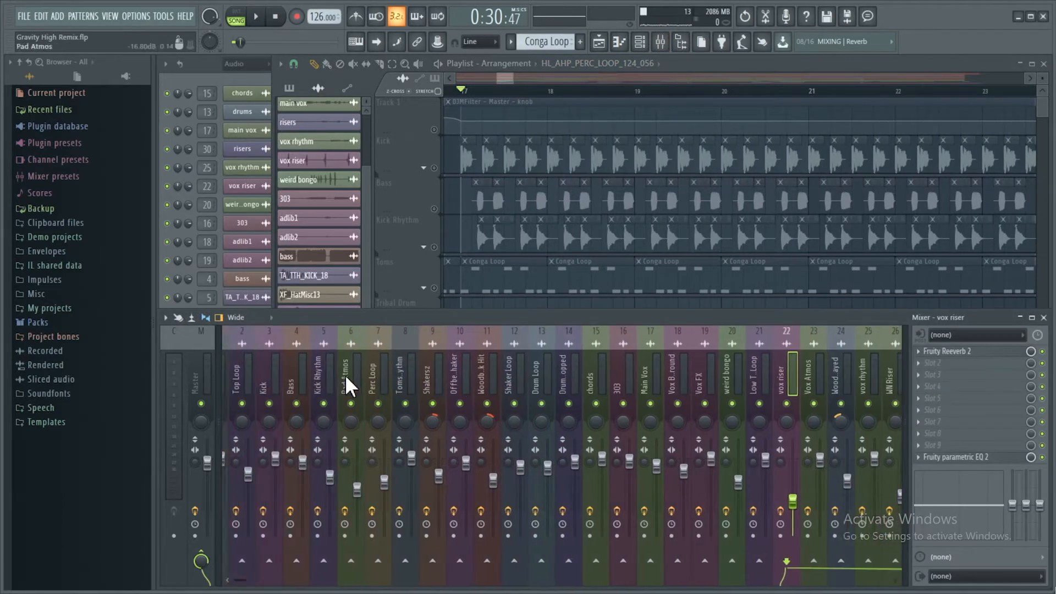
click(405, 372)
click(957, 363)
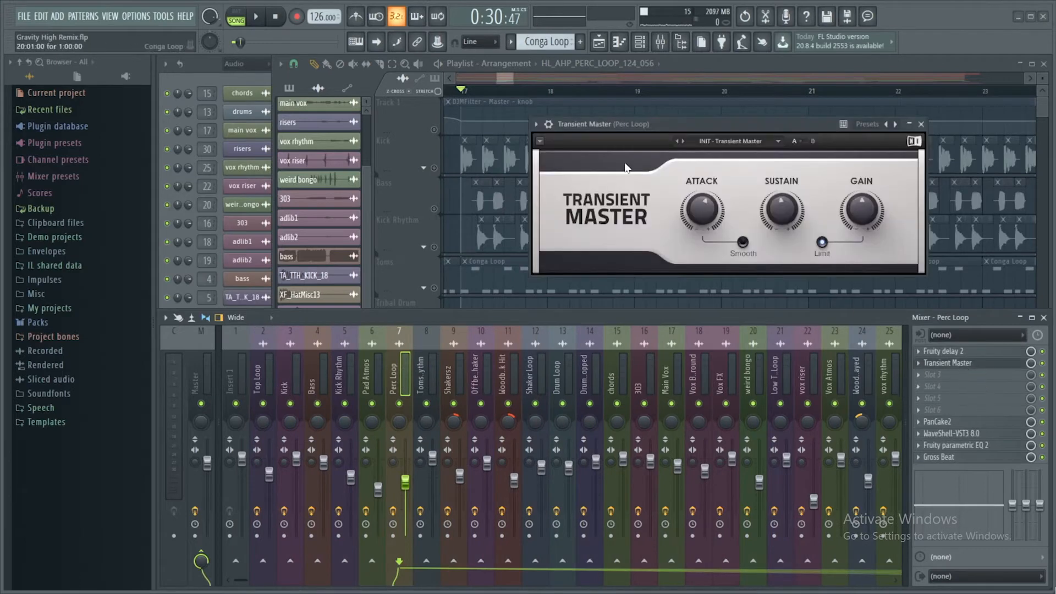
drag(678, 131, 639, 150)
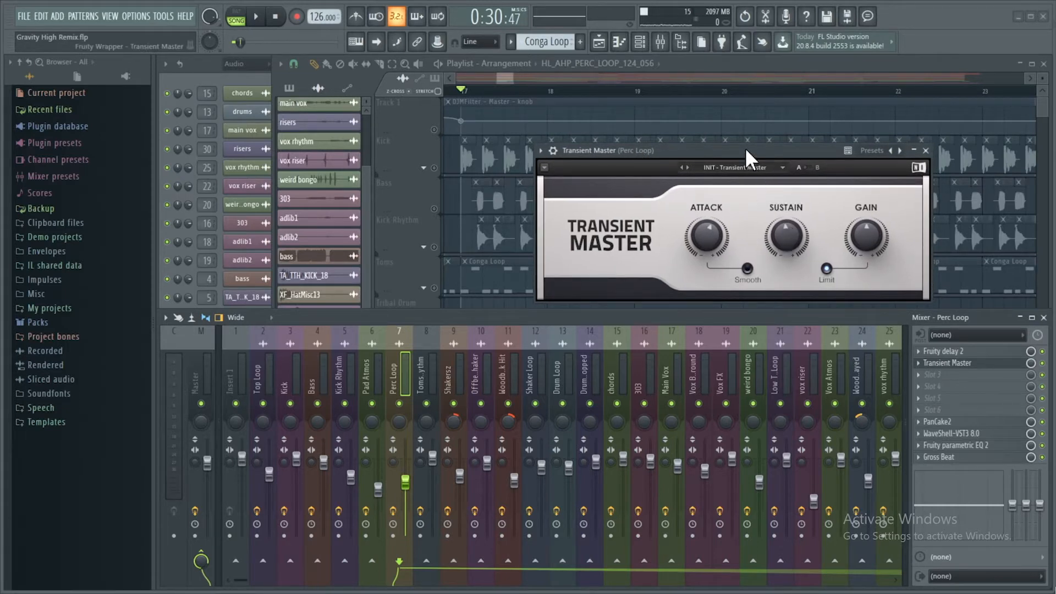
click(926, 152)
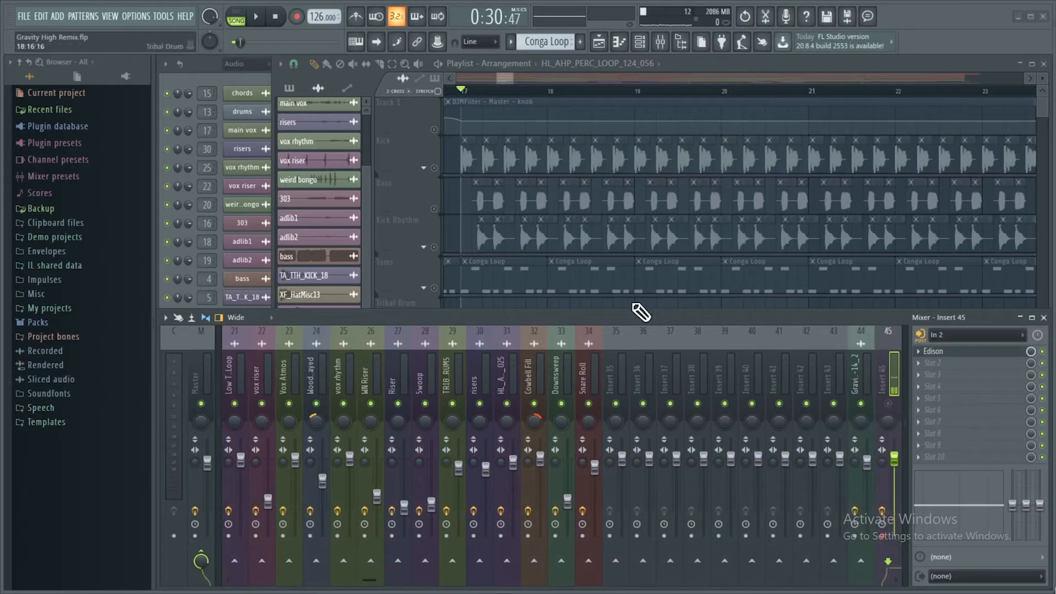
- Examine the PanCake2 panning curve and LFO rate options on the Perc Loop mixer insert, then close the plugin
scroll(422, 389, down, 4)
scroll(340, 364, up, 4)
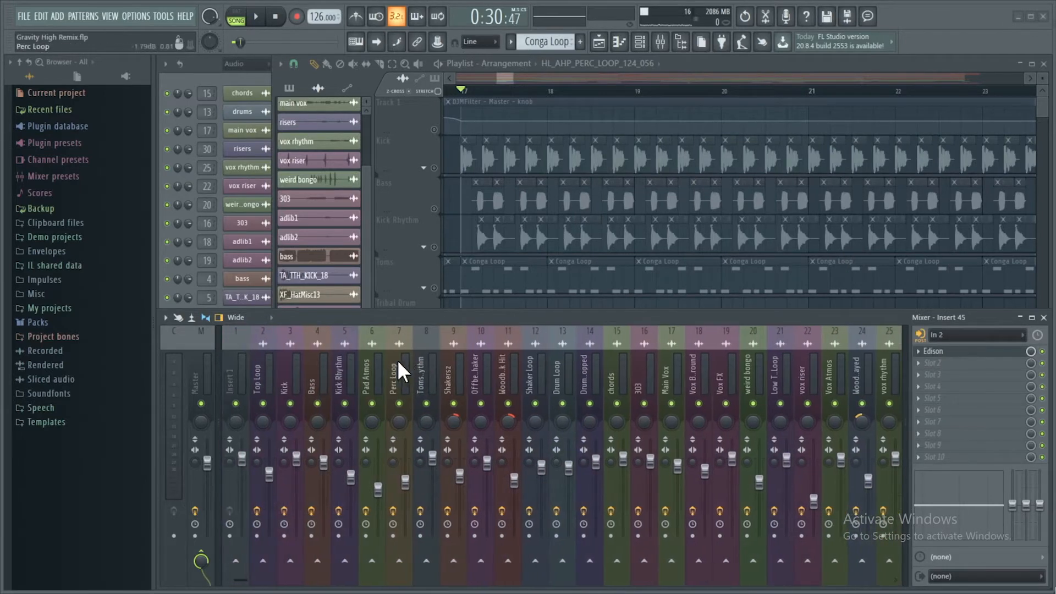
click(399, 363)
click(960, 421)
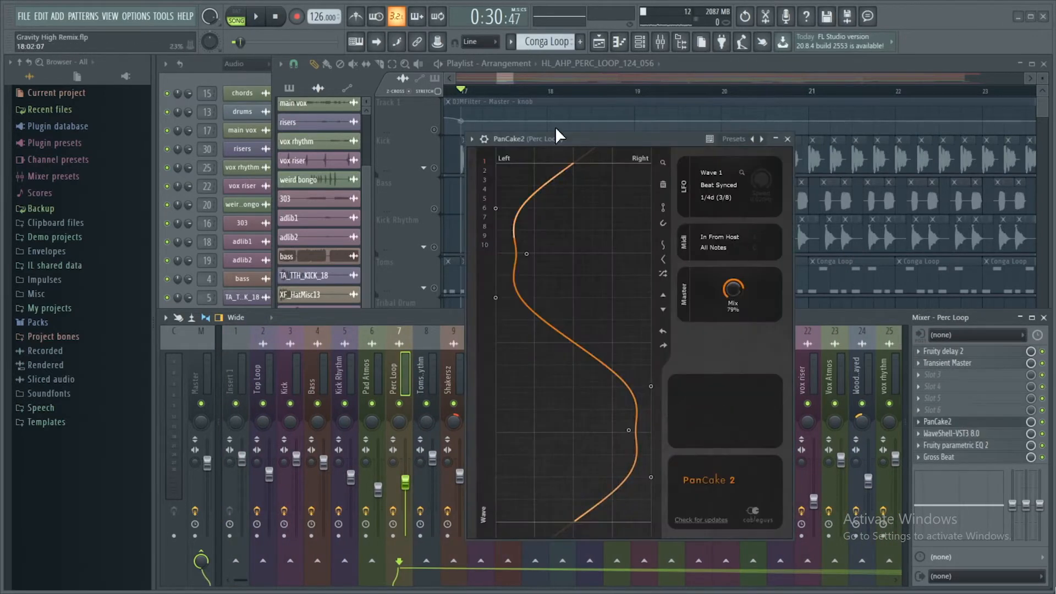
drag(605, 138, 687, 124)
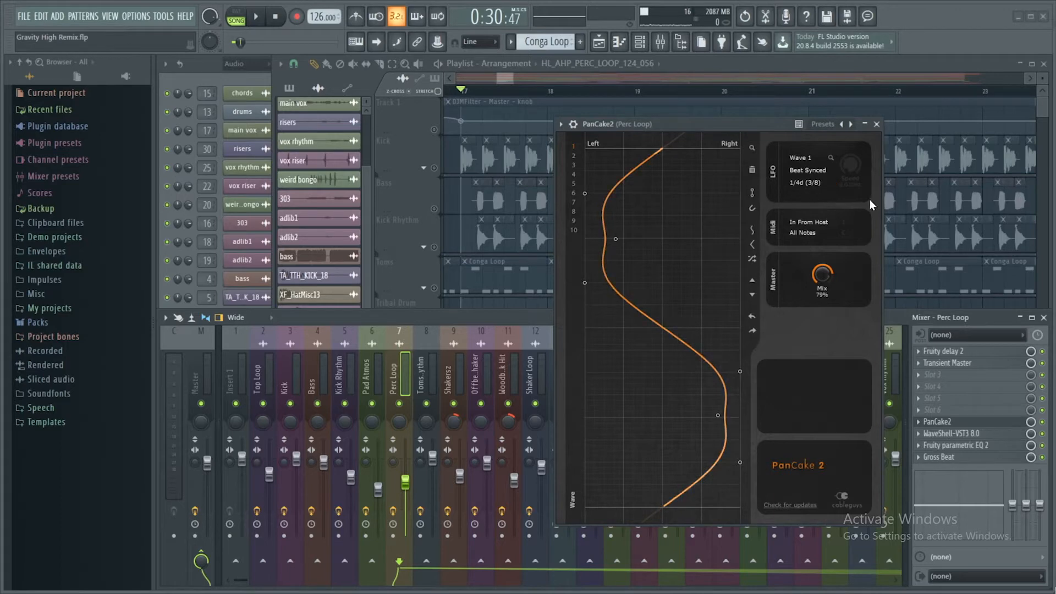
click(815, 181)
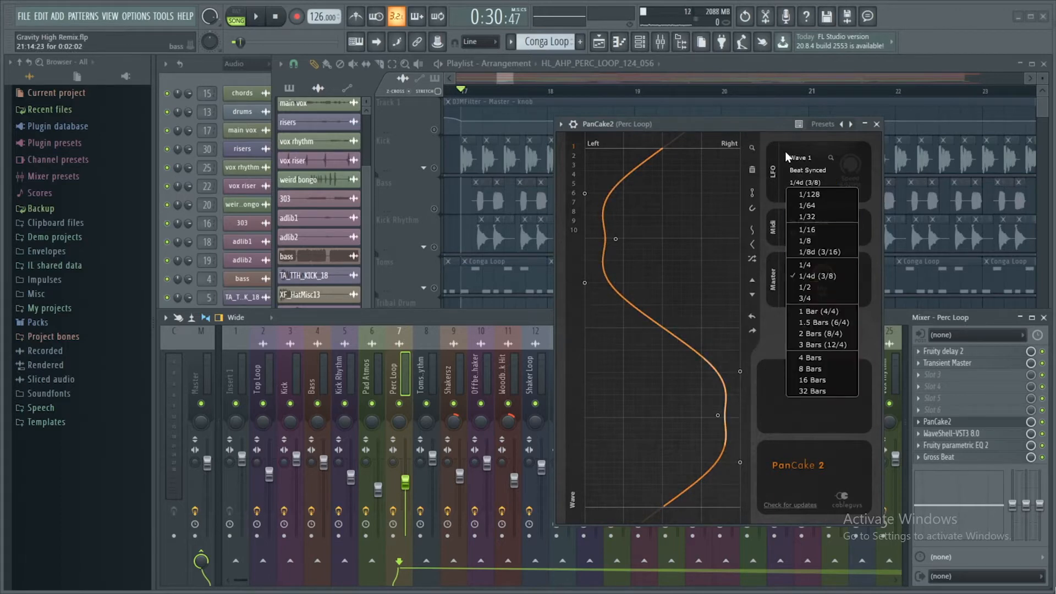
click(770, 133)
click(876, 124)
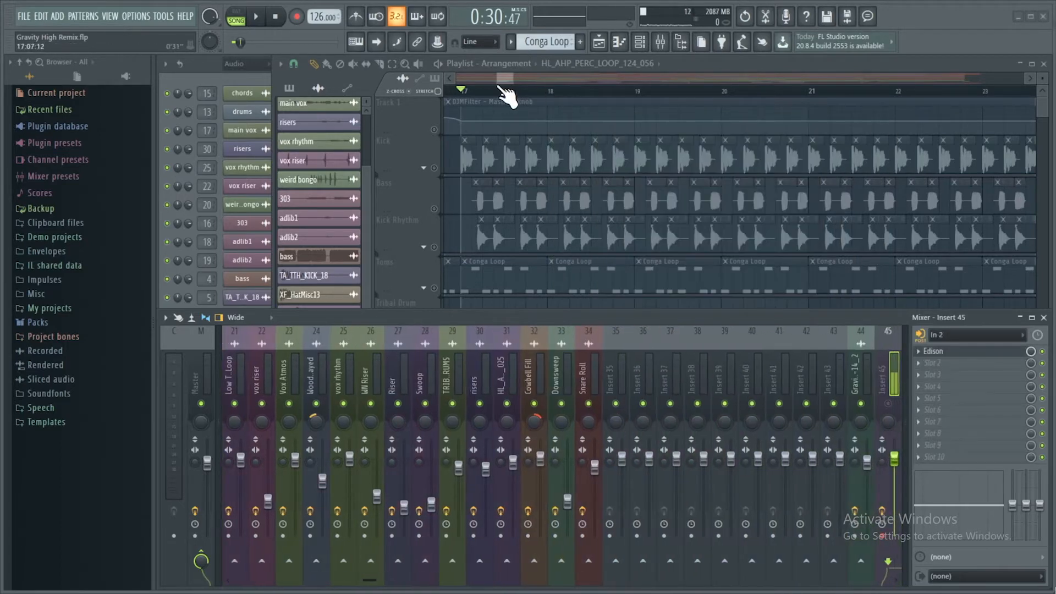
- Examine the WaveShell-VST3 8.0 stereo width effect on the Perc Loop mixer insert and close it
scroll(434, 374, up, 5)
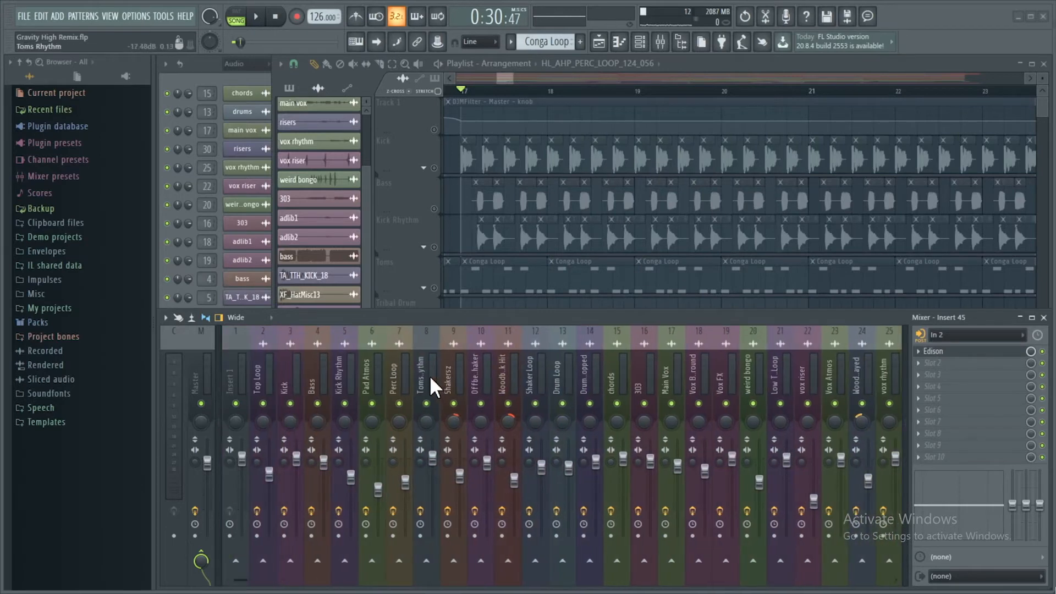
click(404, 362)
click(960, 434)
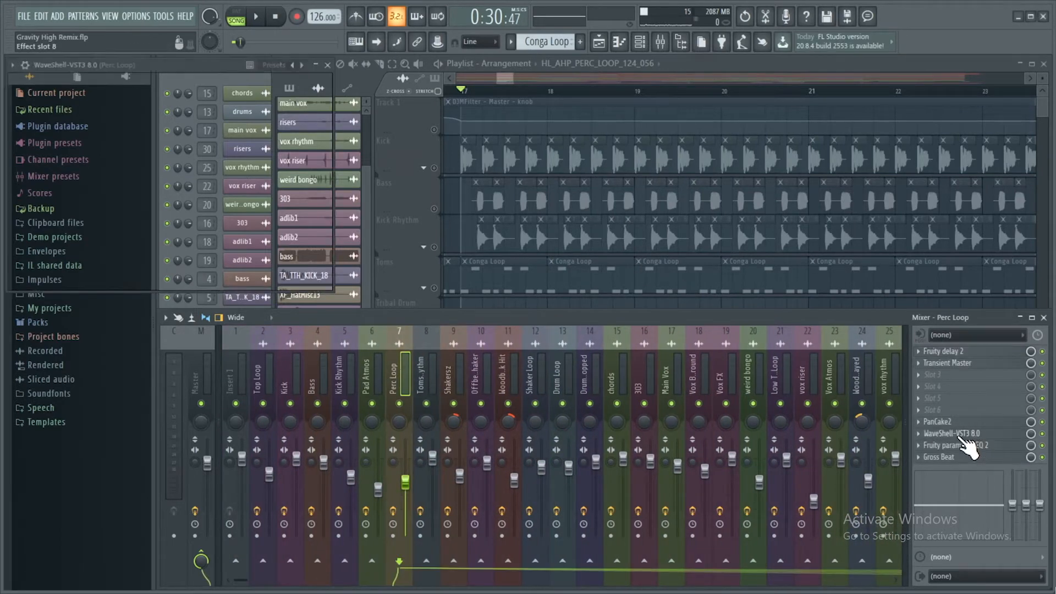
click(963, 434)
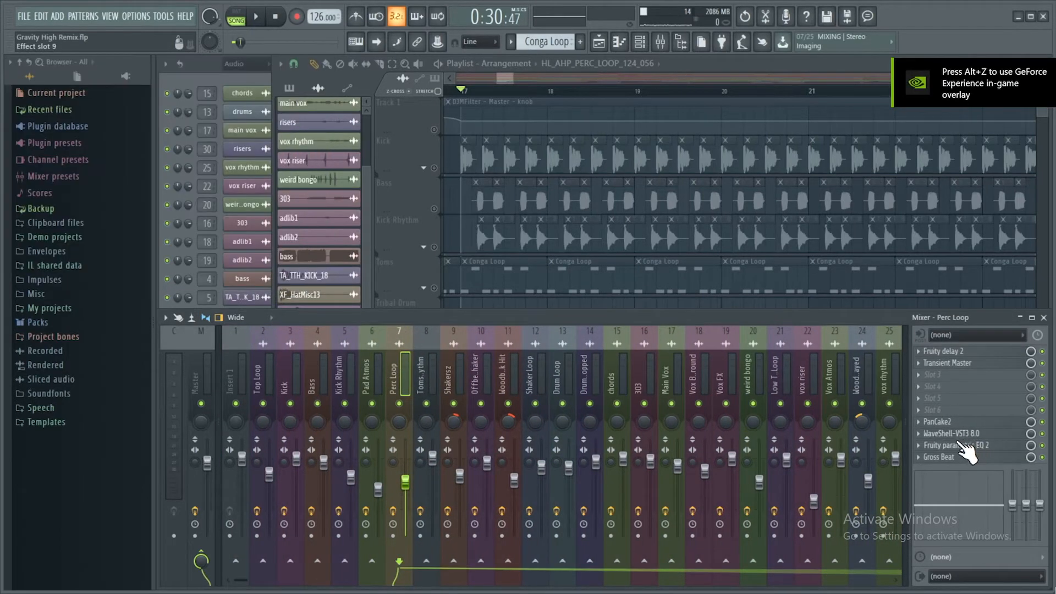
click(962, 434)
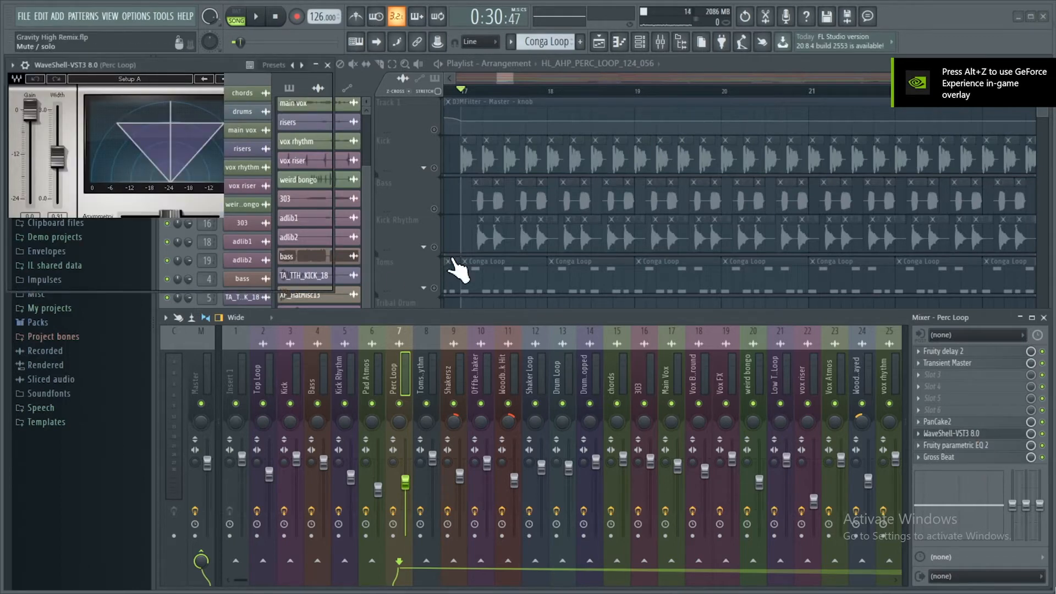
click(958, 436)
- Examine the Fruity parametric EQ 2 curve and the Gross Beat volume envelope on the Perc Loop insert, closing both
click(963, 446)
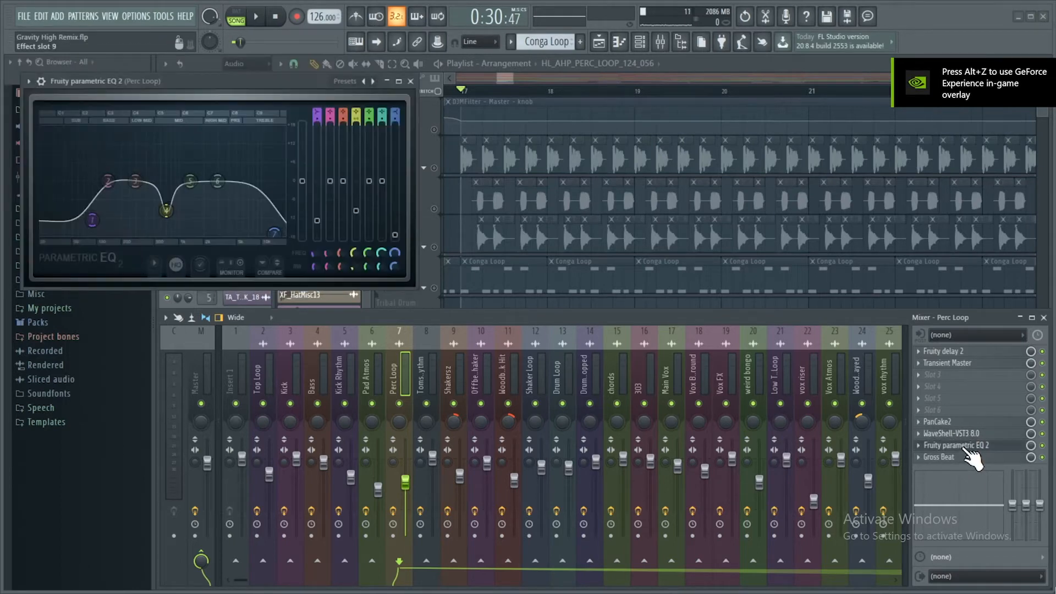
click(966, 446)
click(970, 457)
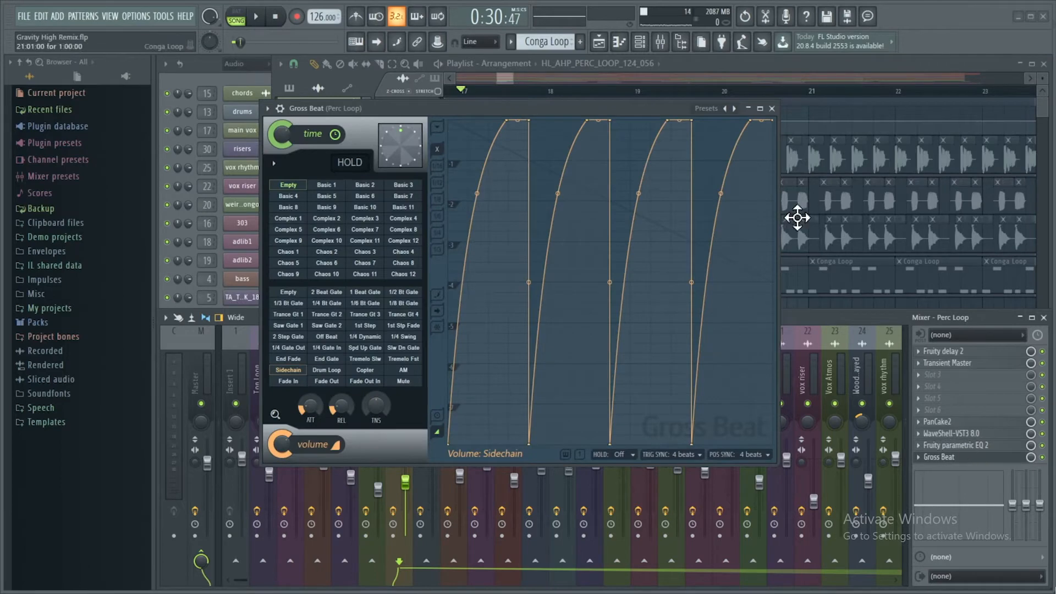
drag(617, 109, 705, 128)
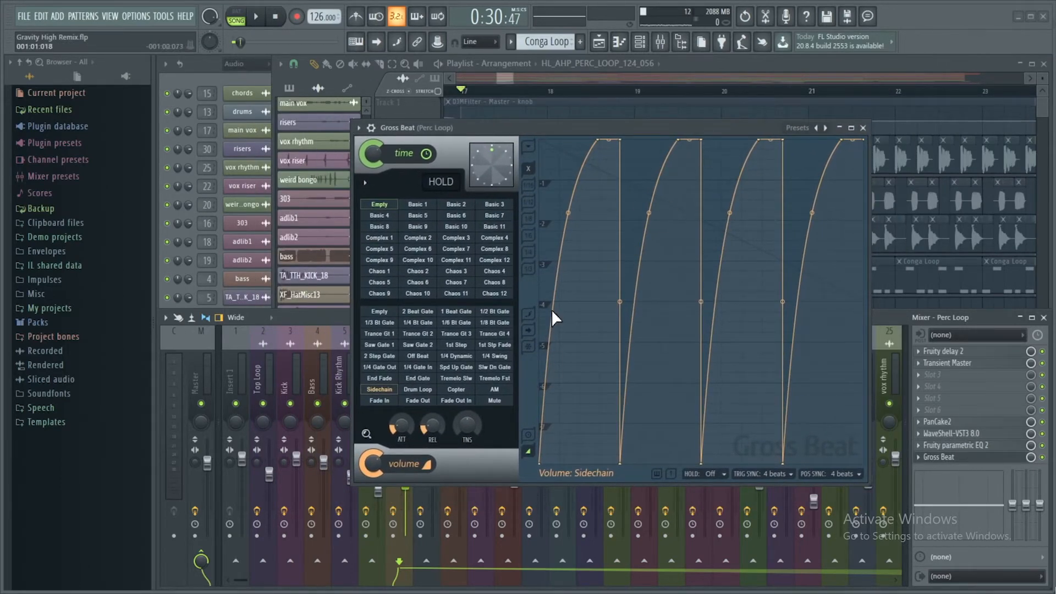
click(862, 128)
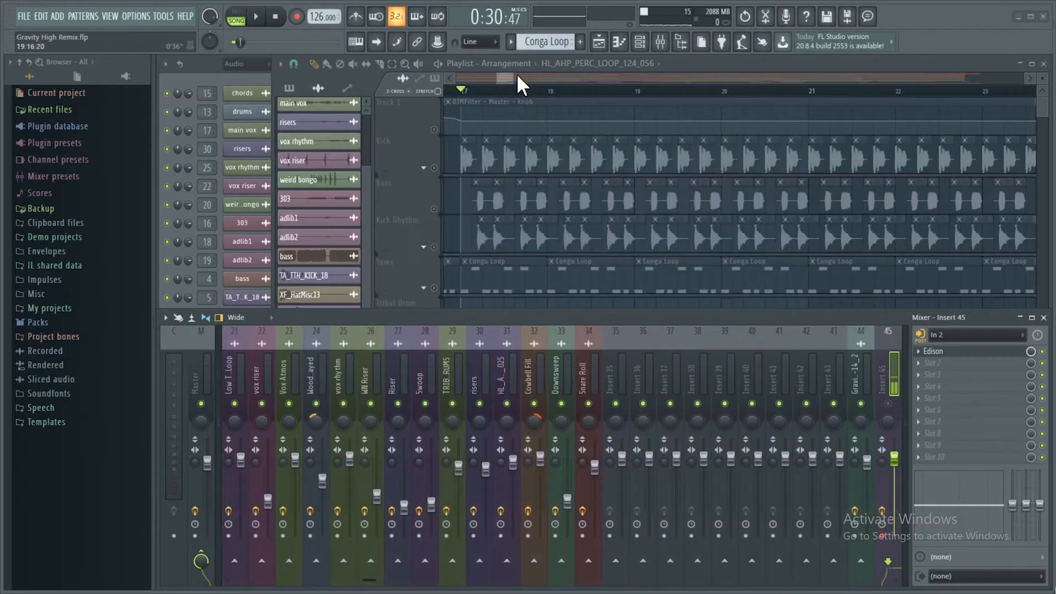
- Play the soloed Perc Loop track from bar 17, stop playback and switch the solo to the Shakers track
click(506, 74)
key(space)
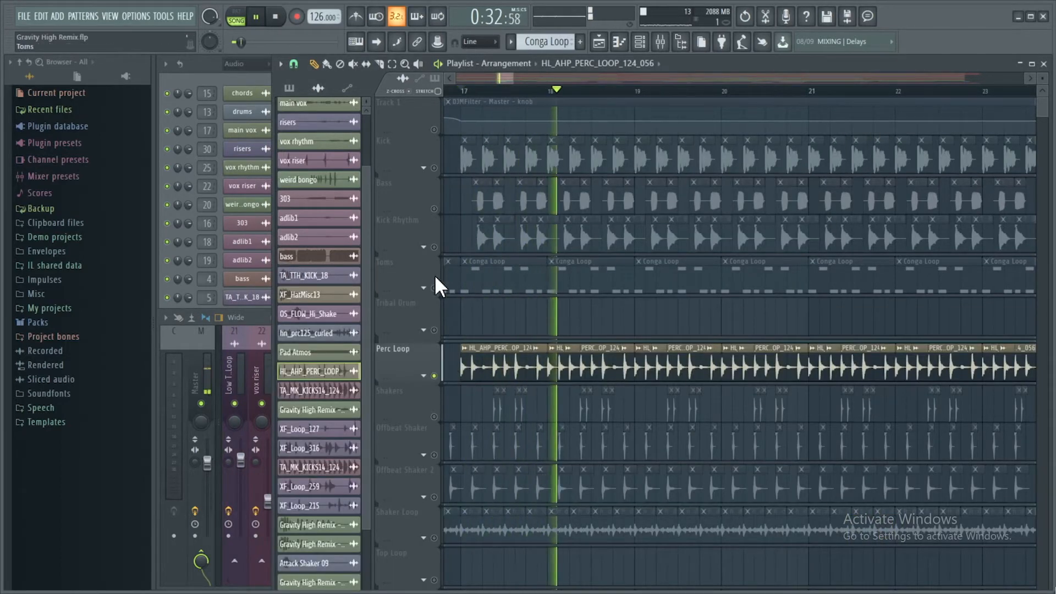
key(space)
click(437, 418)
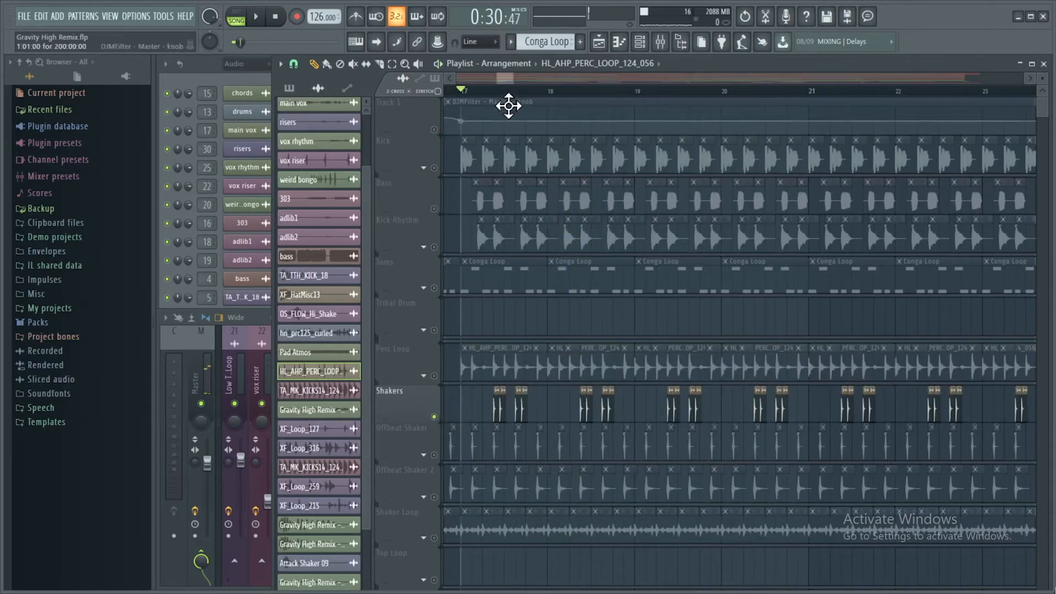
- Set the playback position to bar 41, where the 70 DD TRIBAL DRUMS clips start, and solo the Tribal Drum track
scroll(506, 77, left, 1)
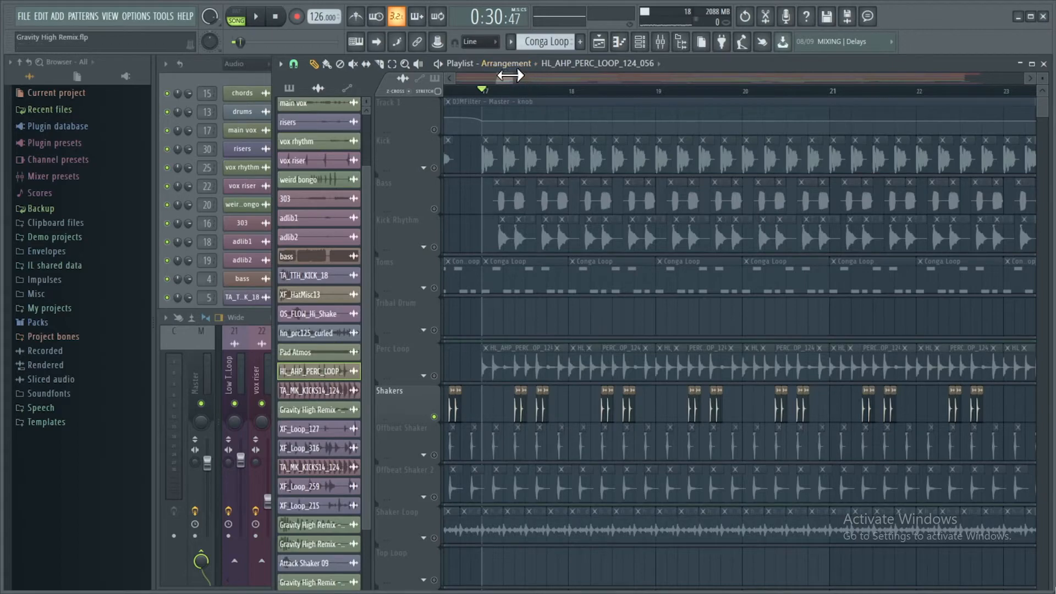
drag(509, 76, 577, 77)
click(528, 91)
right_click(434, 330)
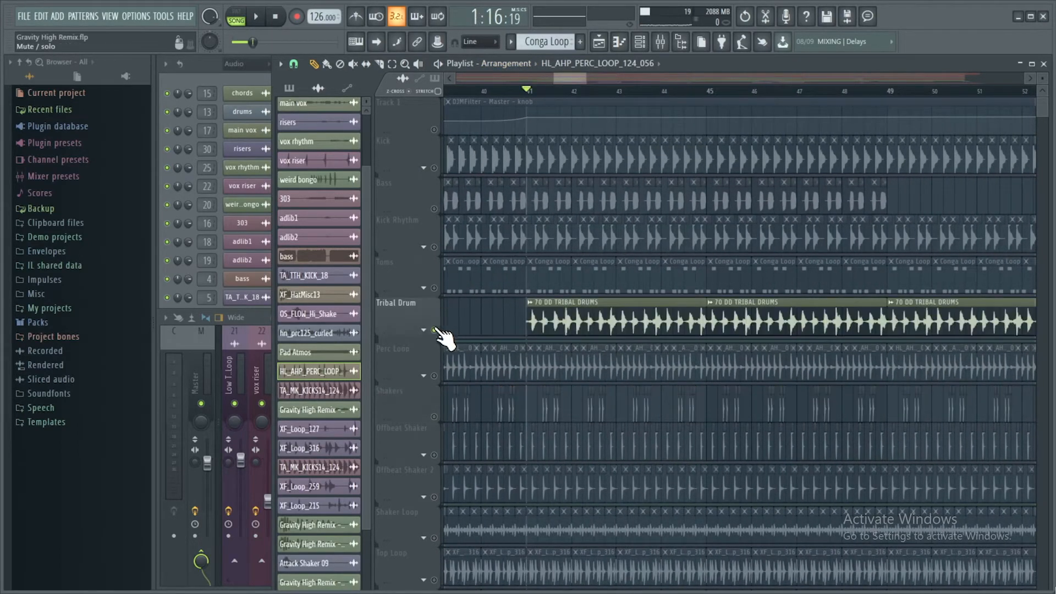
- Play the soloed Tribal Drum track from bar 41, select the TRIBAL DRUMS insert in the mixer and stop playback
key(space)
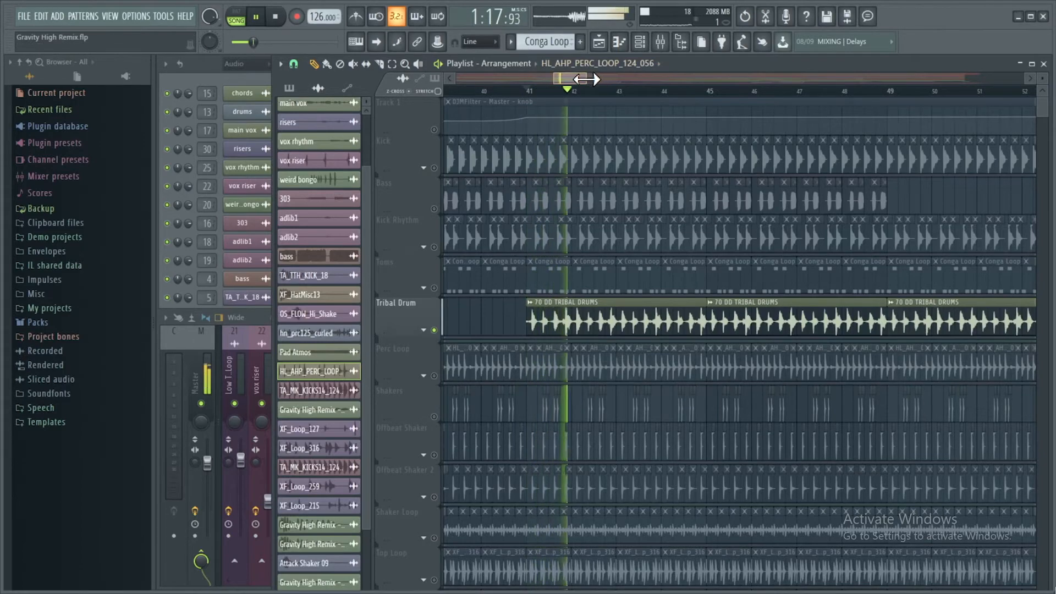
key(F9)
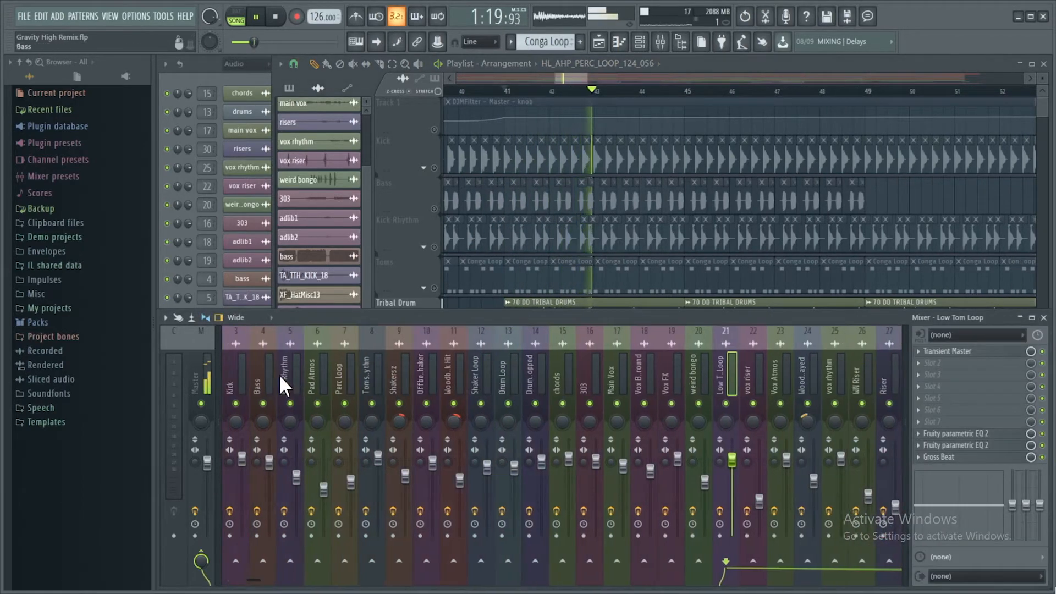
scroll(279, 374, down, 4)
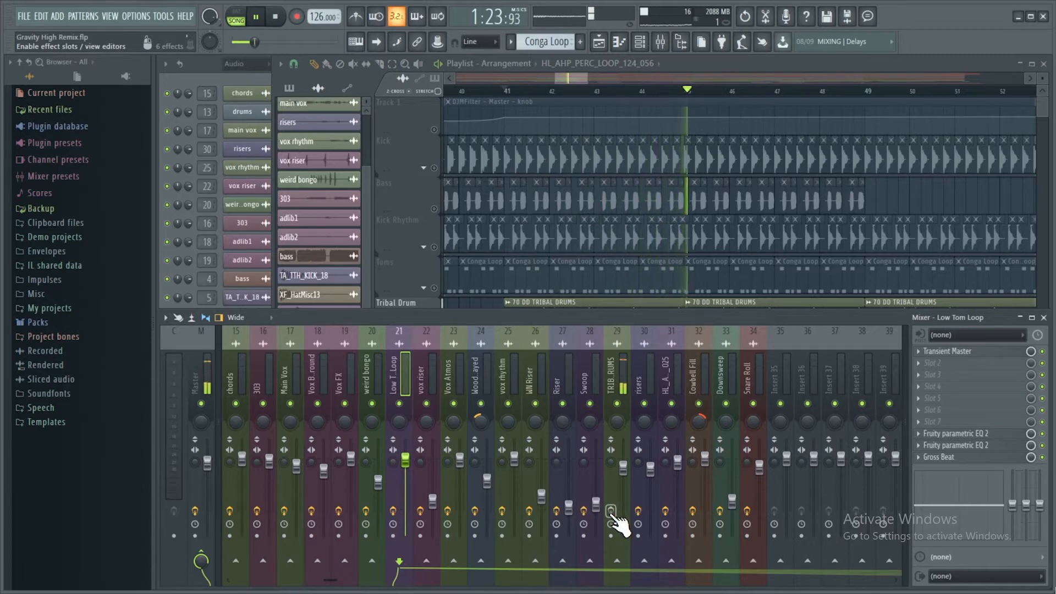
click(616, 380)
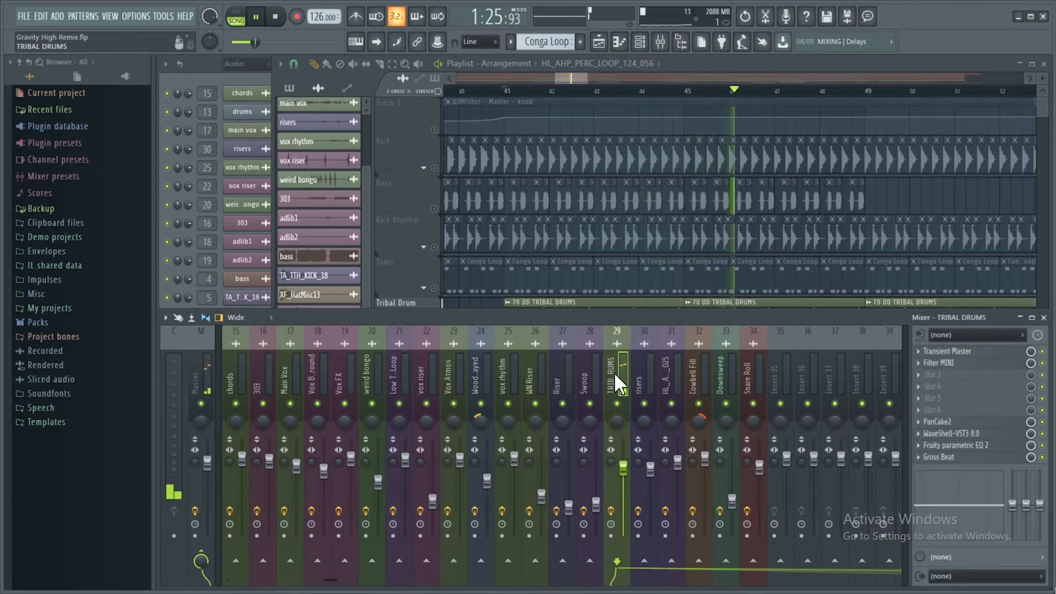
click(620, 99)
click(267, 371)
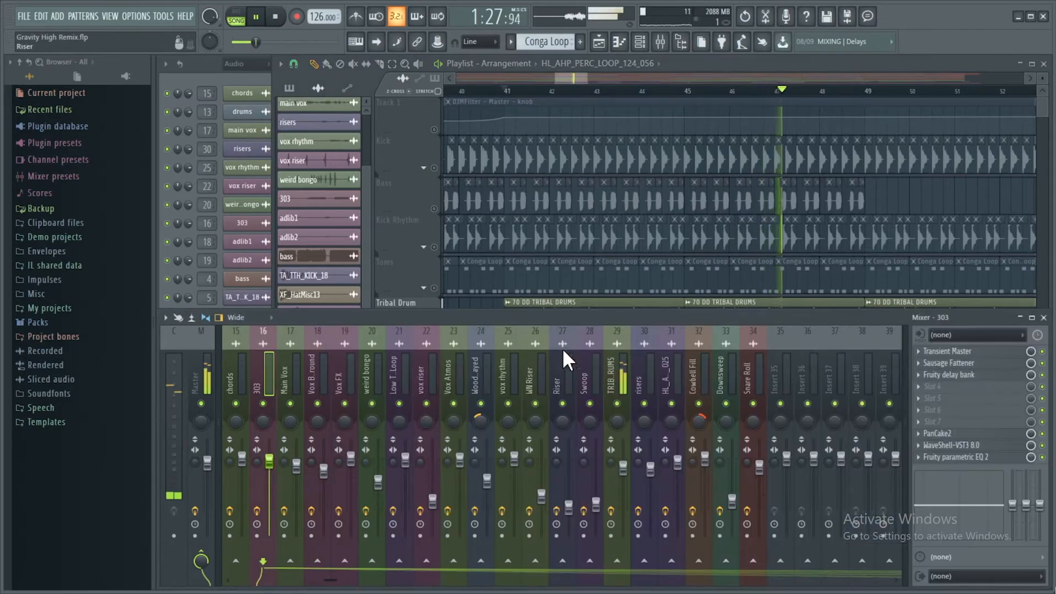
scroll(497, 368, down, 3)
click(451, 368)
key(space)
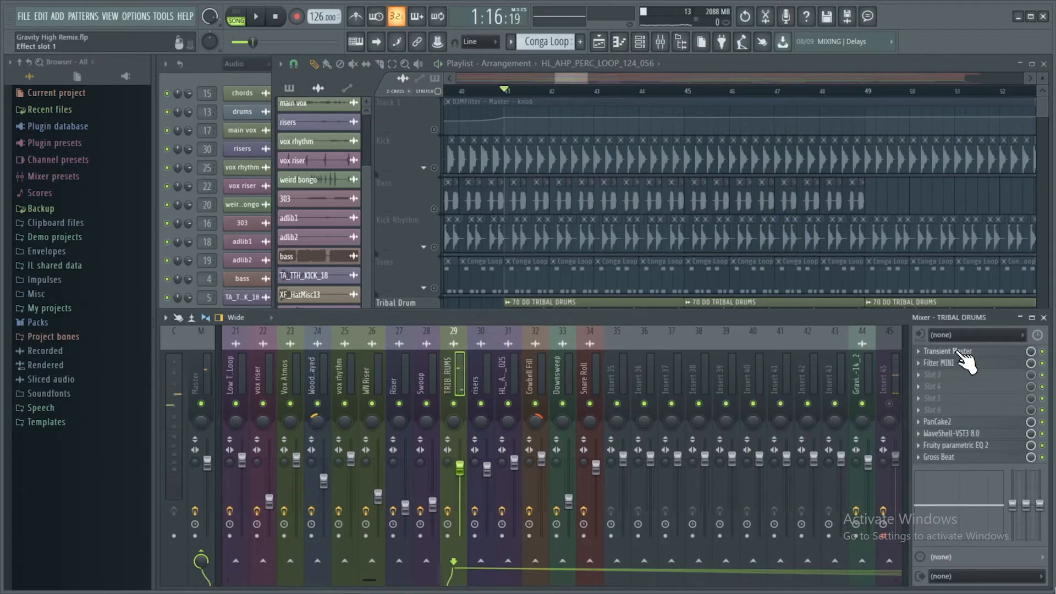
- Examine the Transient Master, Filter MINI and PanCake2 effects on the TRIBAL DRUMS insert, closing each one
click(961, 352)
click(963, 353)
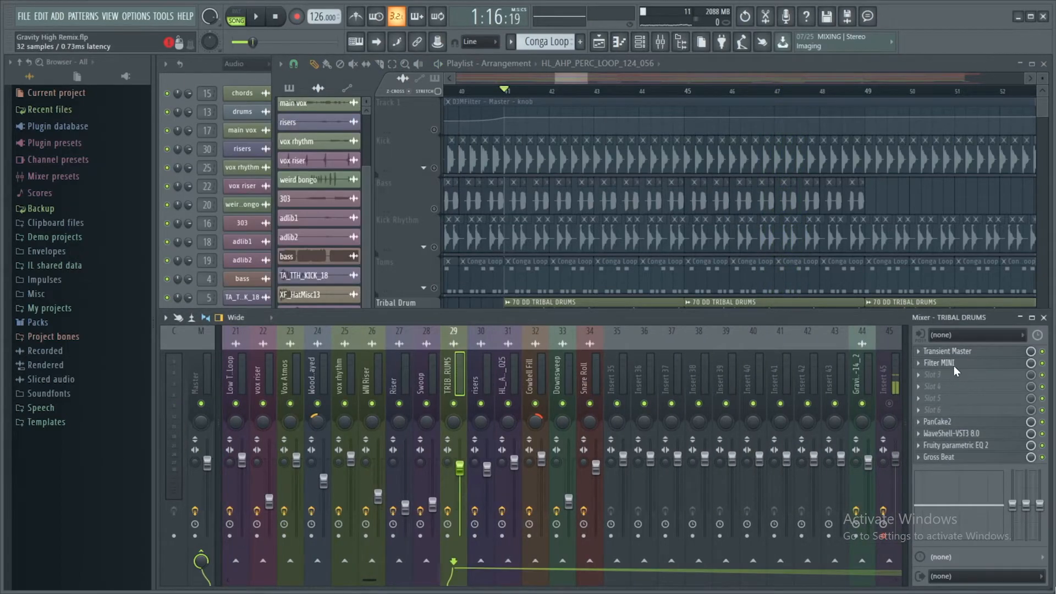
click(955, 365)
click(955, 365)
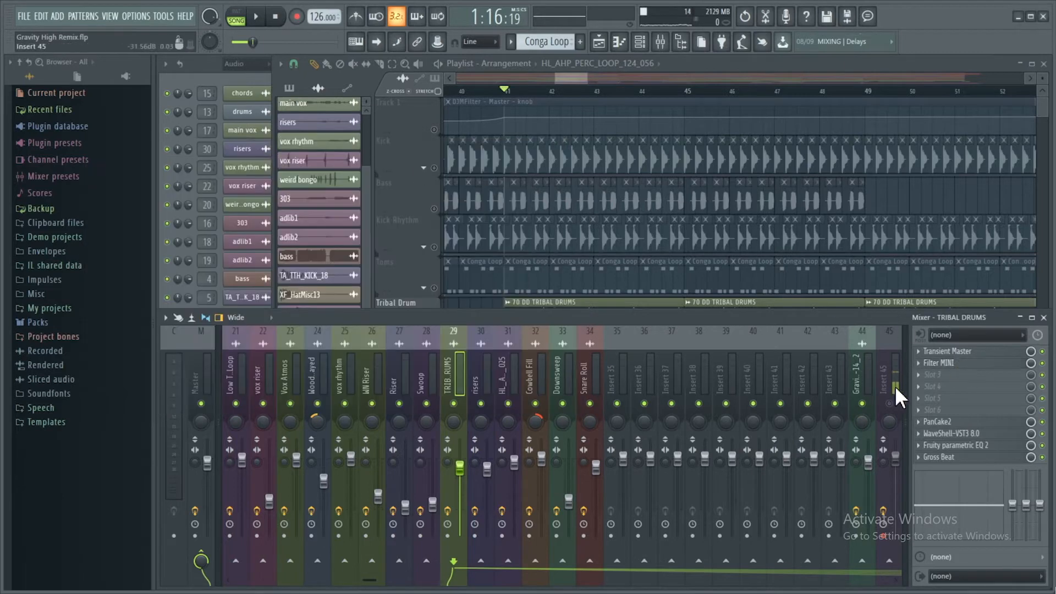
click(938, 421)
click(949, 422)
- Examine the WaveShell-VST3 8.0, Fruity parametric EQ 2 and Gross Beat effects on the TRIBAL DRUMS insert, closing each one
click(954, 433)
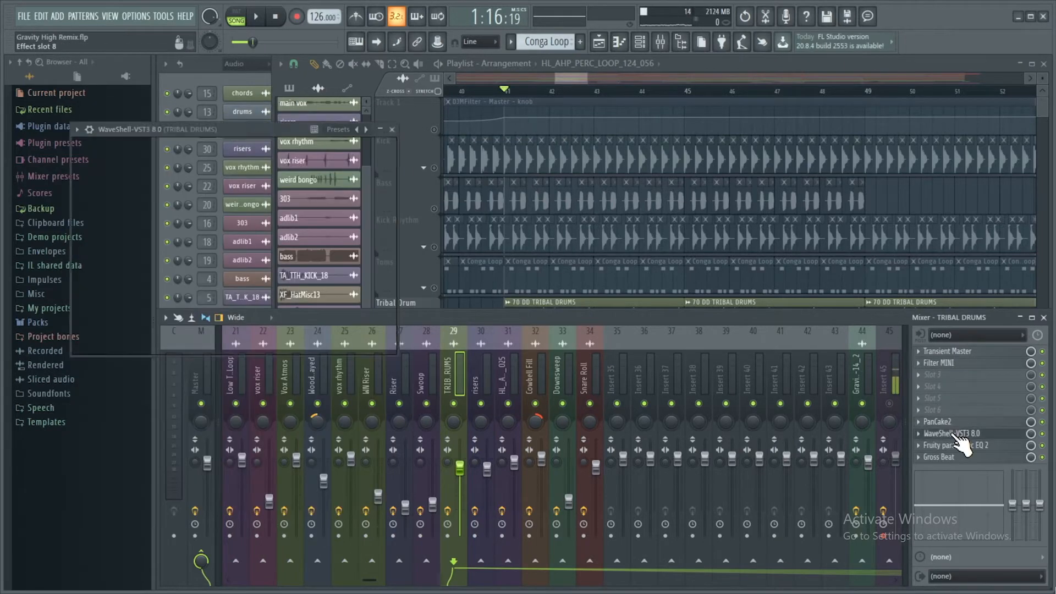
click(955, 435)
click(960, 445)
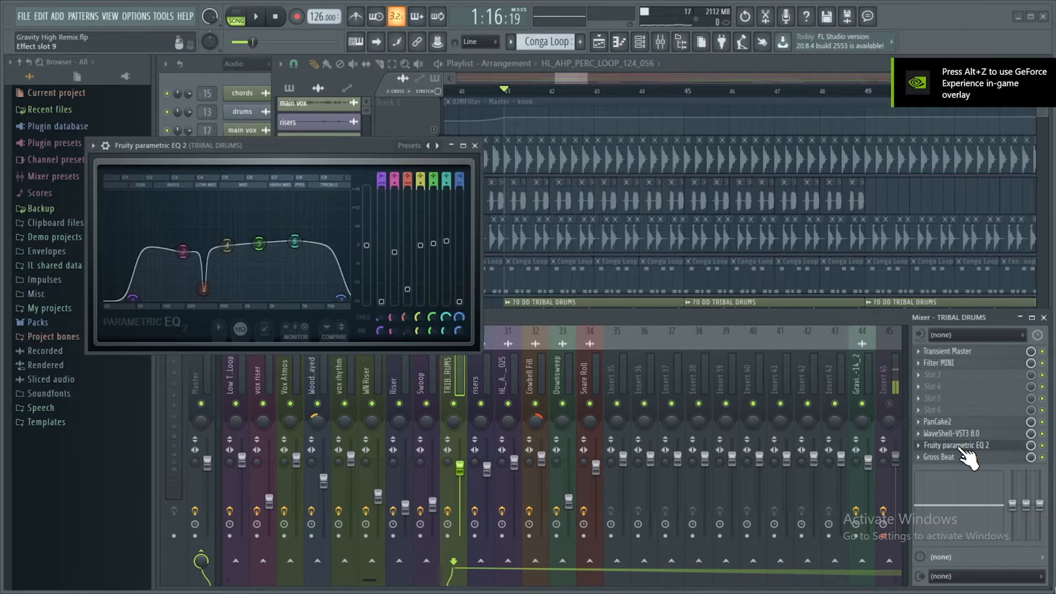
click(963, 447)
click(959, 458)
click(959, 458)
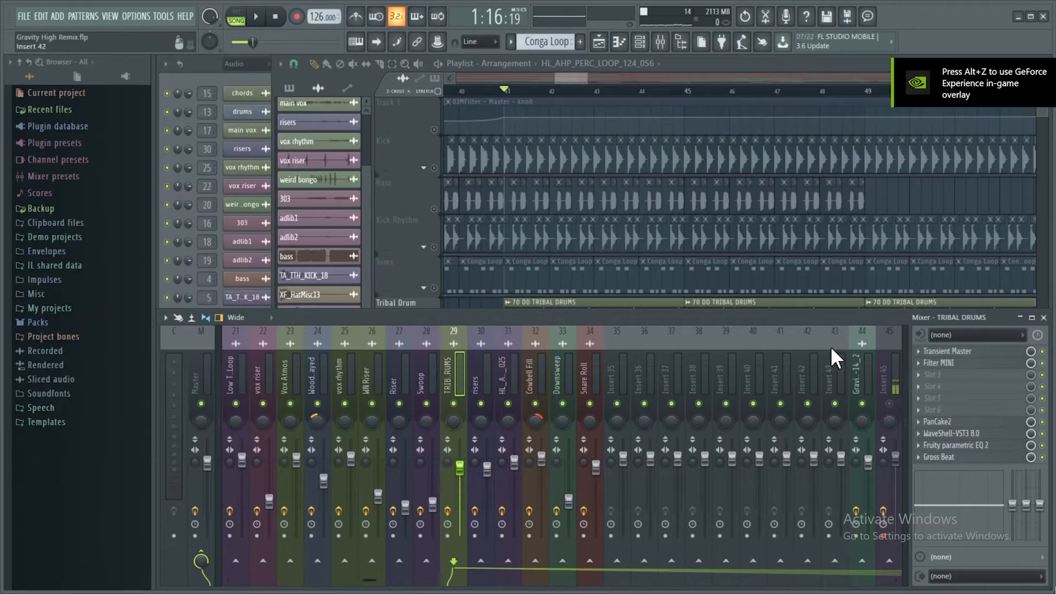
click(962, 457)
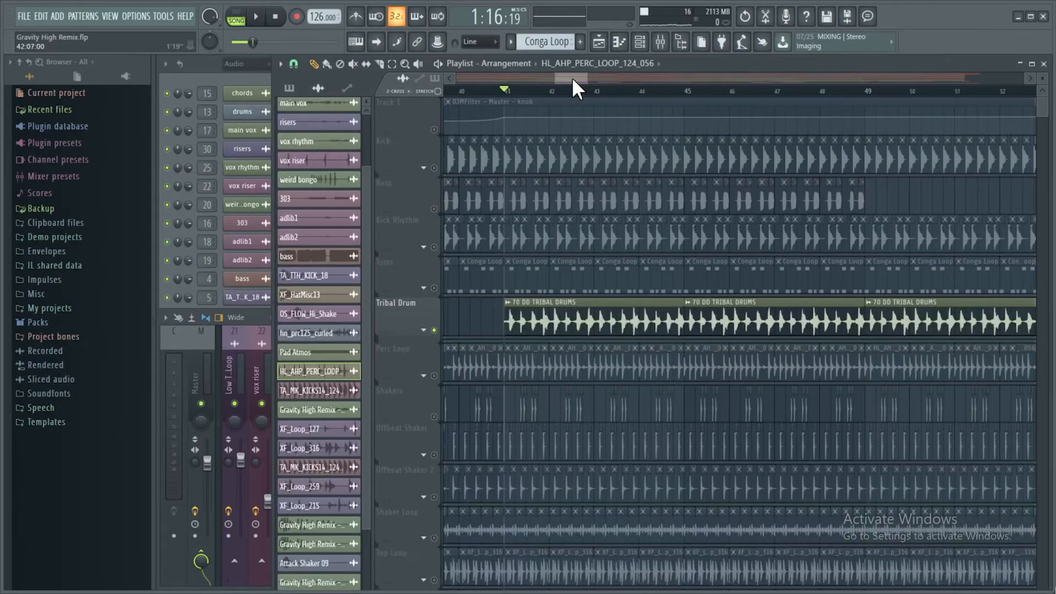
- Set the playback position to bar 17 and solo the Offbeat Shaker and Offbeat Shaker 2 tracks together
drag(572, 77, 513, 81)
scroll(484, 275, down, 3)
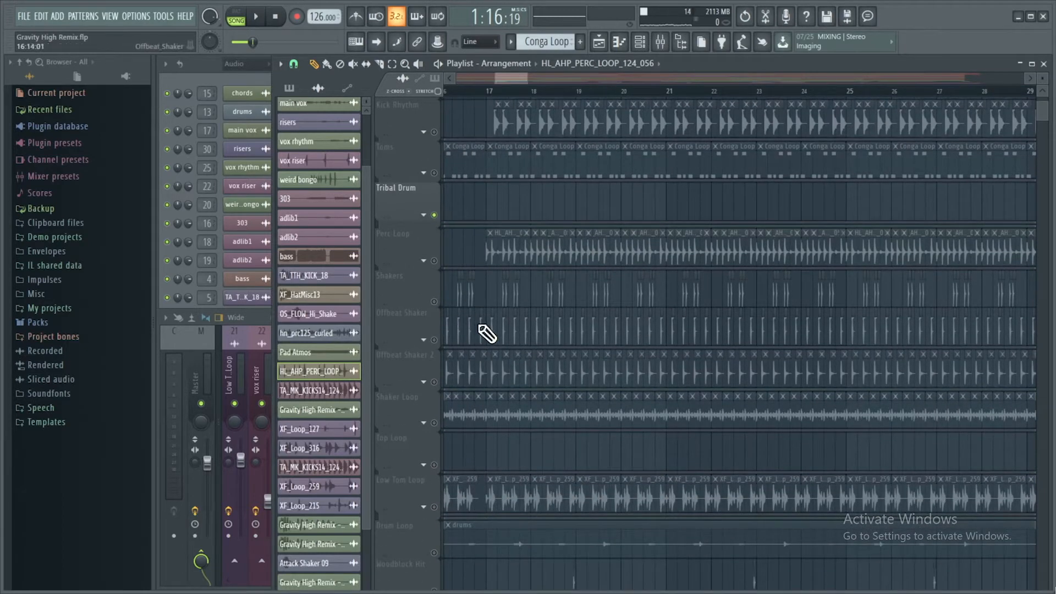
click(502, 90)
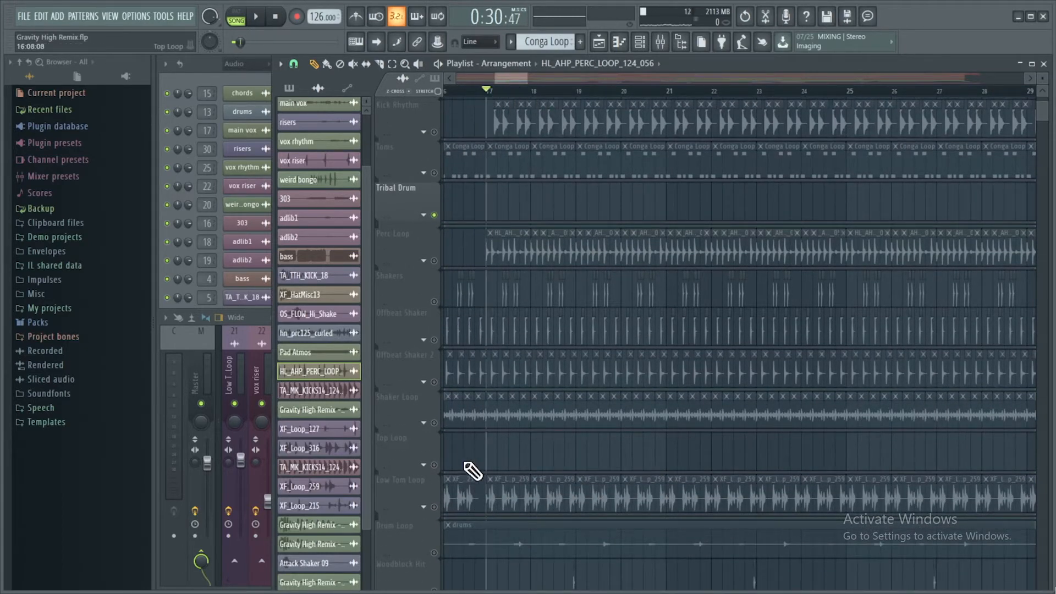
ctrl+click(434, 340)
click(434, 381)
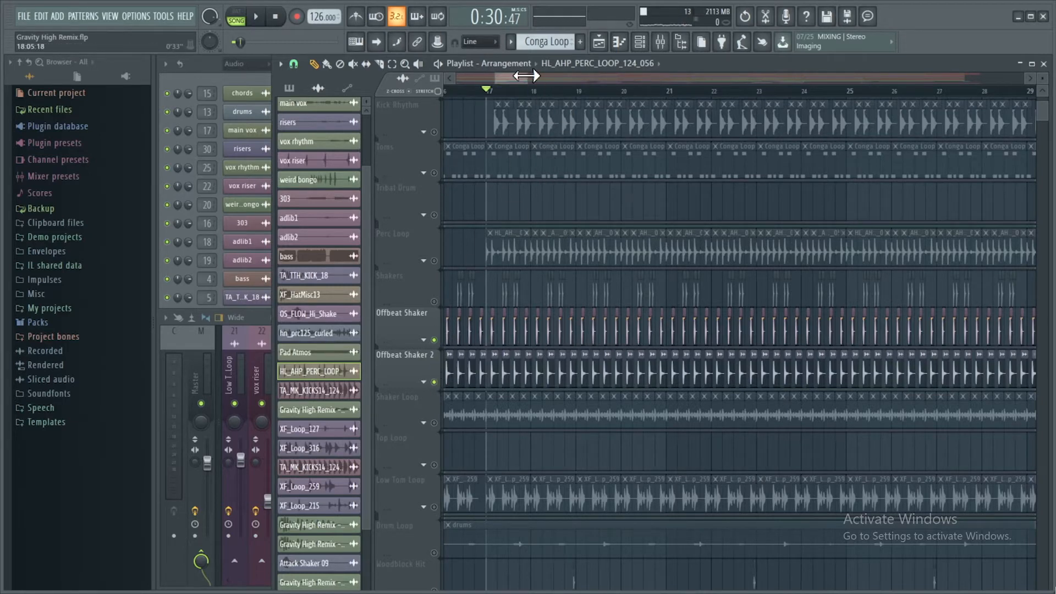
- Play the two soloed offbeat shaker tracks together from bar 17 and stop playback
drag(526, 76, 514, 78)
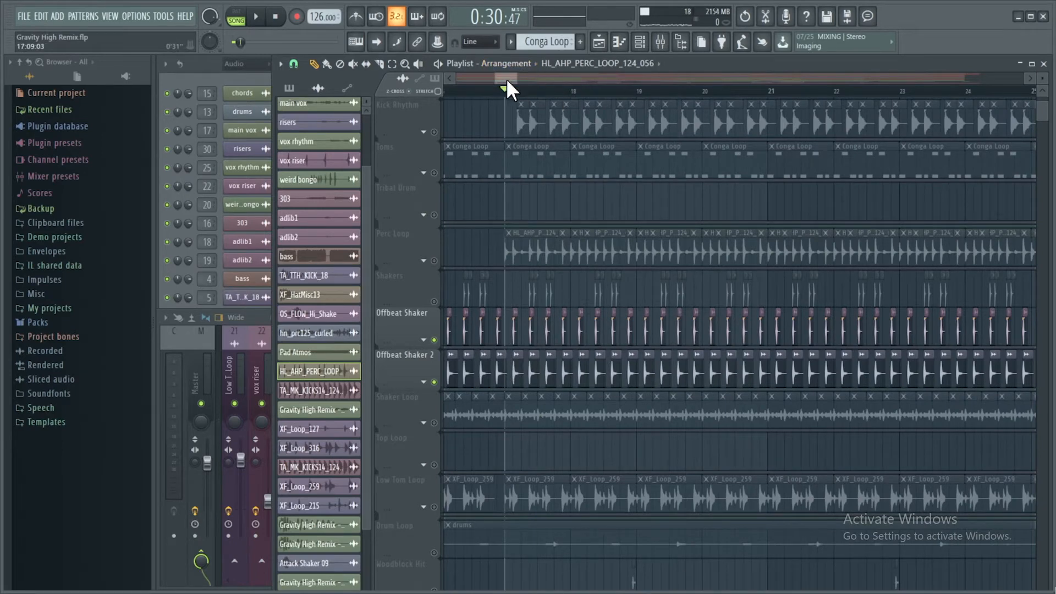
drag(509, 78, 515, 77)
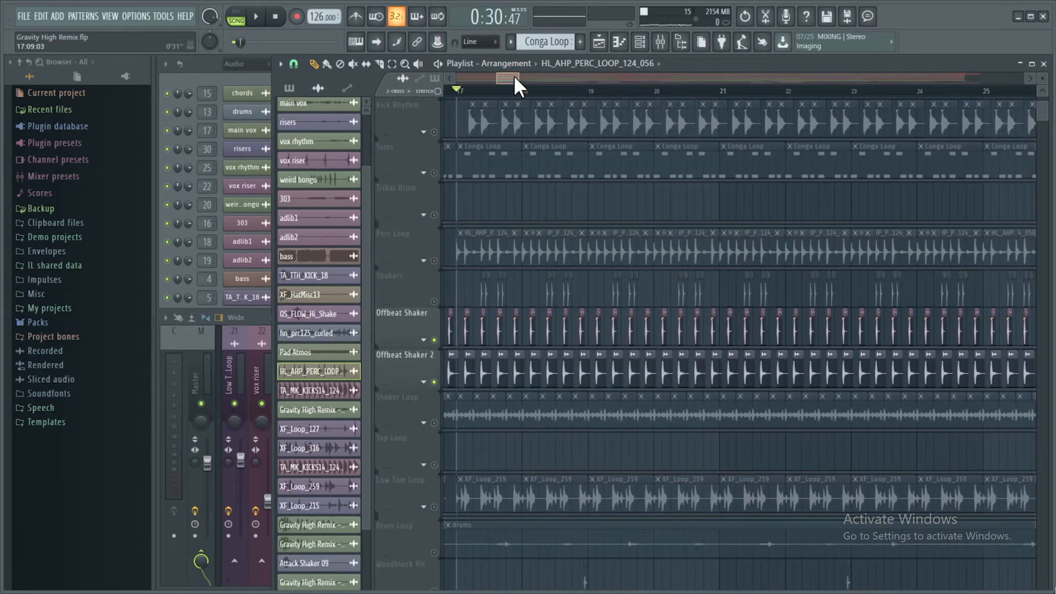
key(space)
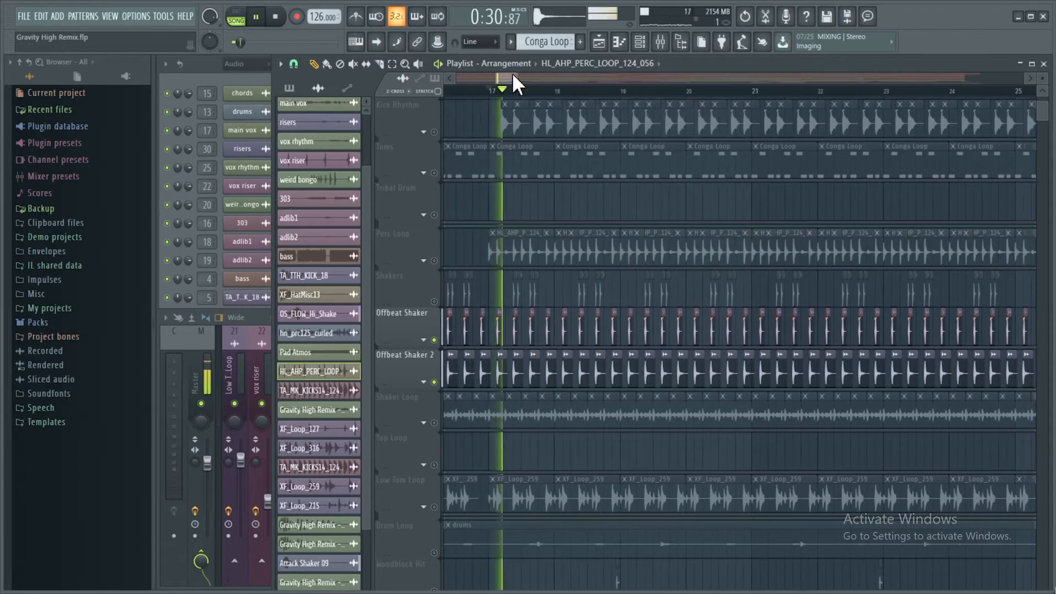
key(space)
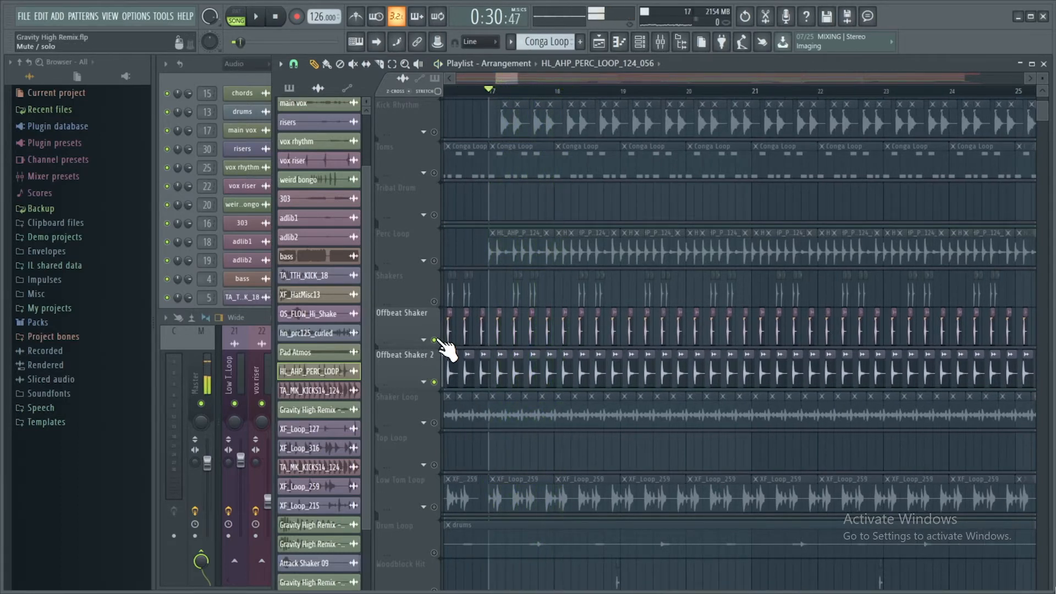
- Audition the Offbeat Shaker track alone, then switch the solo to Offbeat Shaker 2 and play it
right_click(436, 340)
key(space)
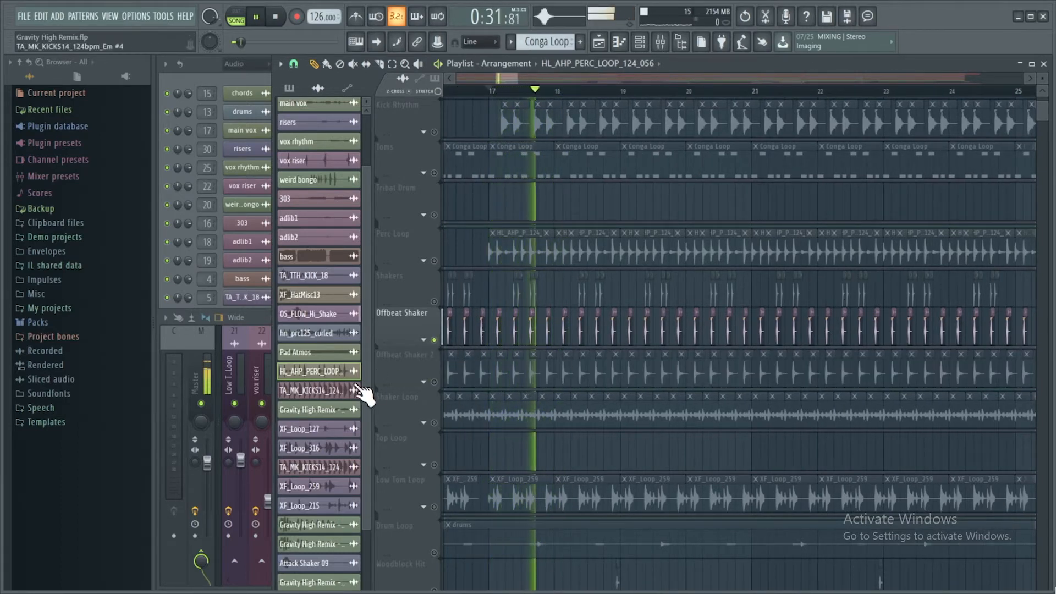
key(space)
right_click(434, 383)
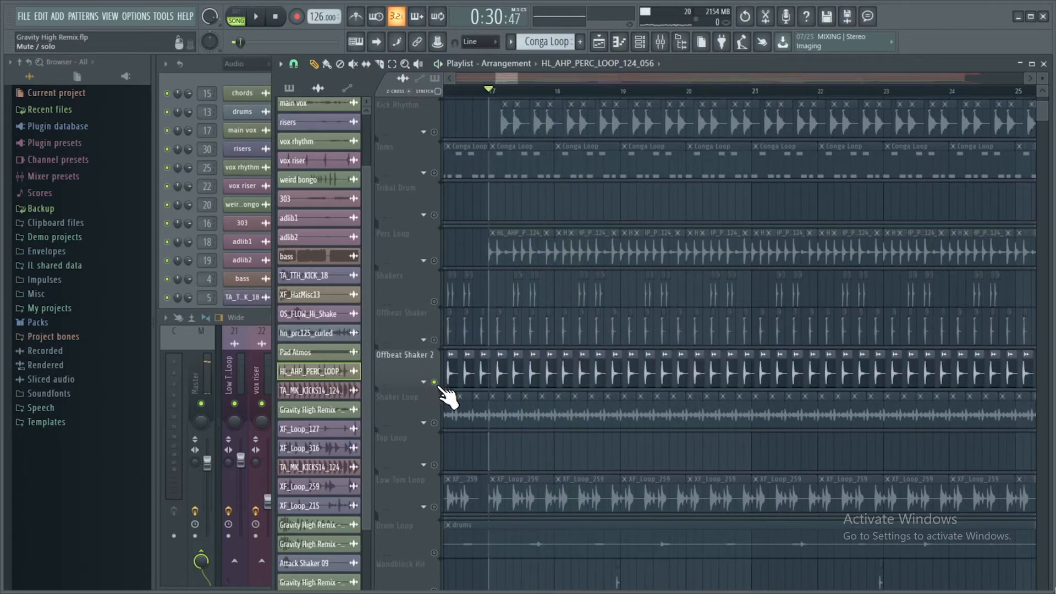
key(space)
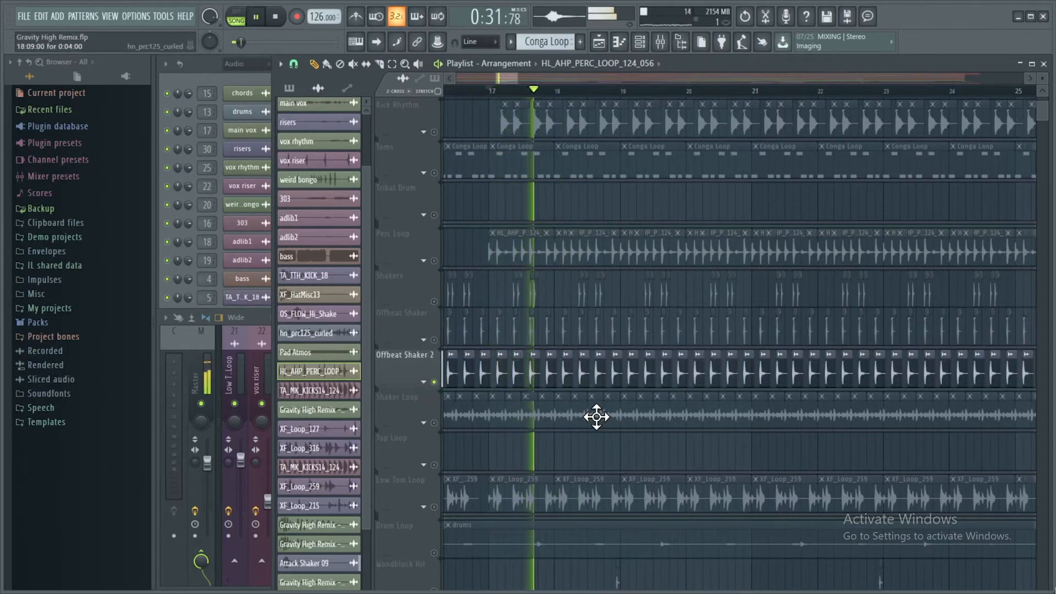
- Unmute Offbeat Shaker alongside Offbeat Shaker 2, replay both from bar 17 and stop playback
click(434, 340)
key(space)
key(space)
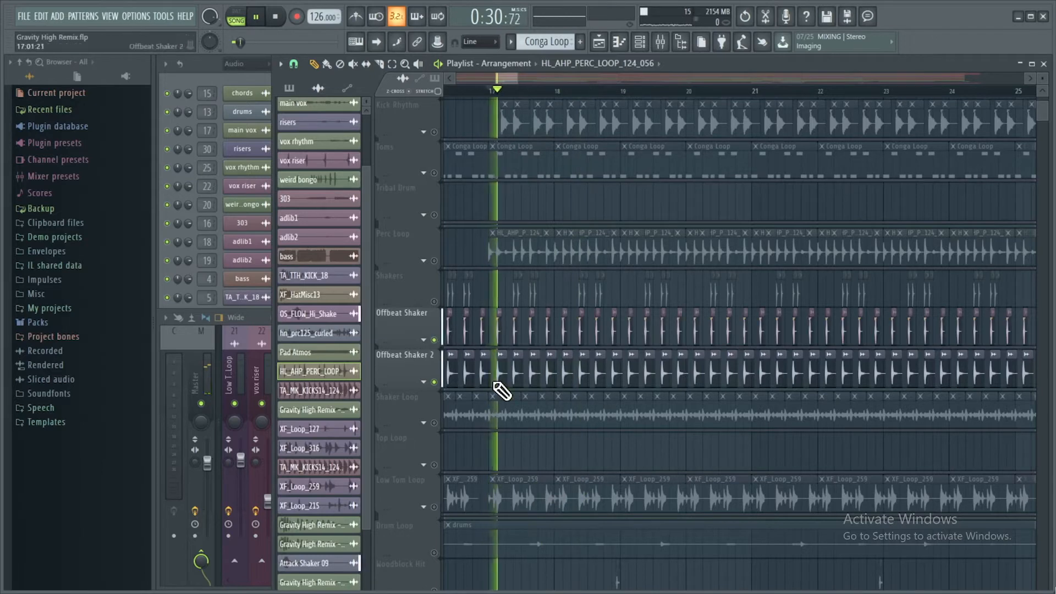
key(space)
- Solo the Shakers track, play it from bar 17 and stop playback
right_click(435, 302)
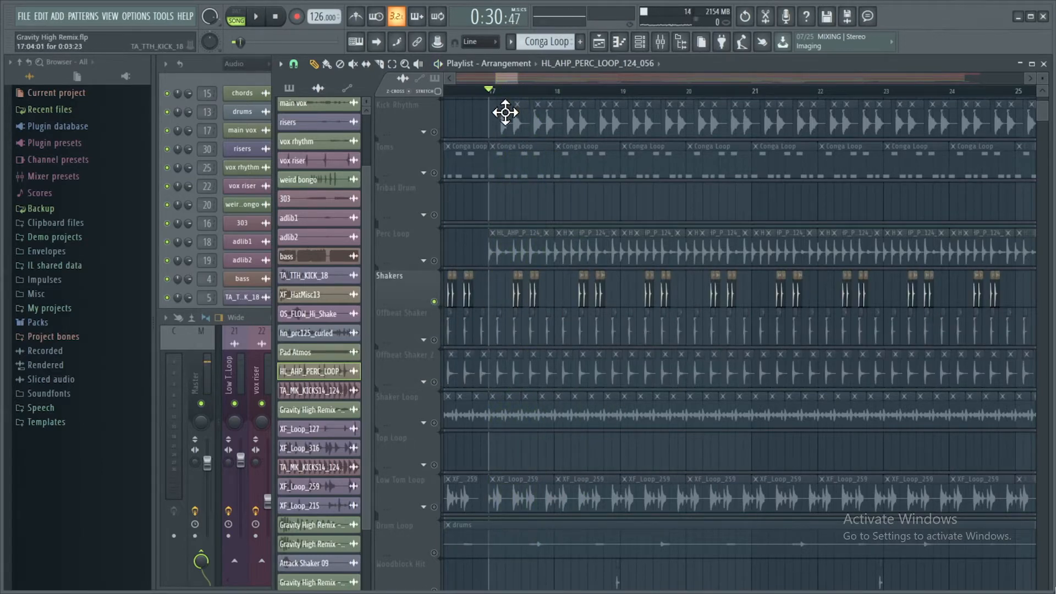
key(space)
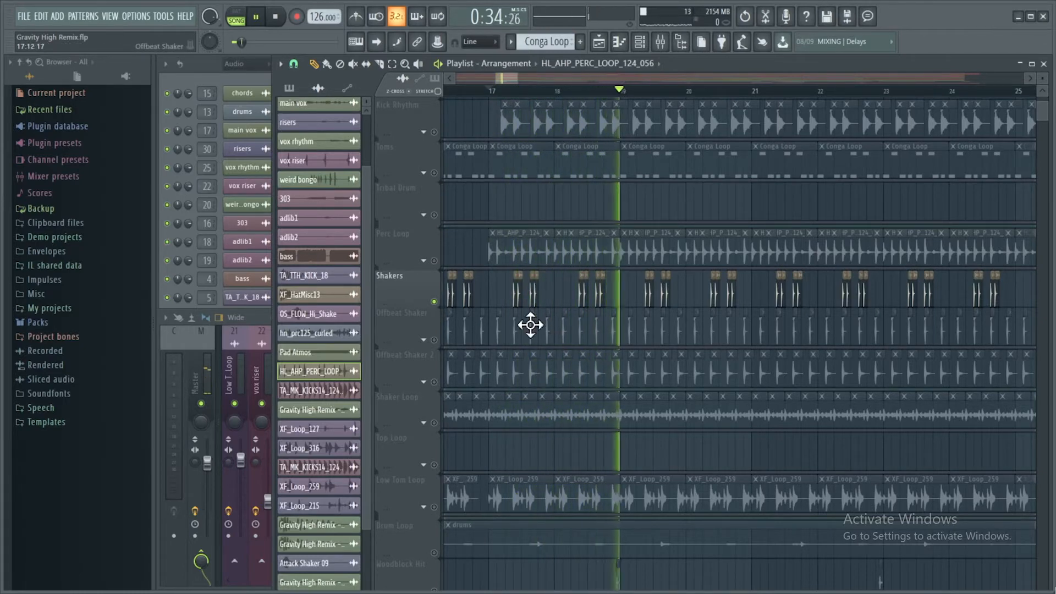
key(space)
- Unmute both offbeat shaker tracks alongside Shakers, play all three from bar 17 and stop playback
click(433, 340)
click(434, 381)
key(space)
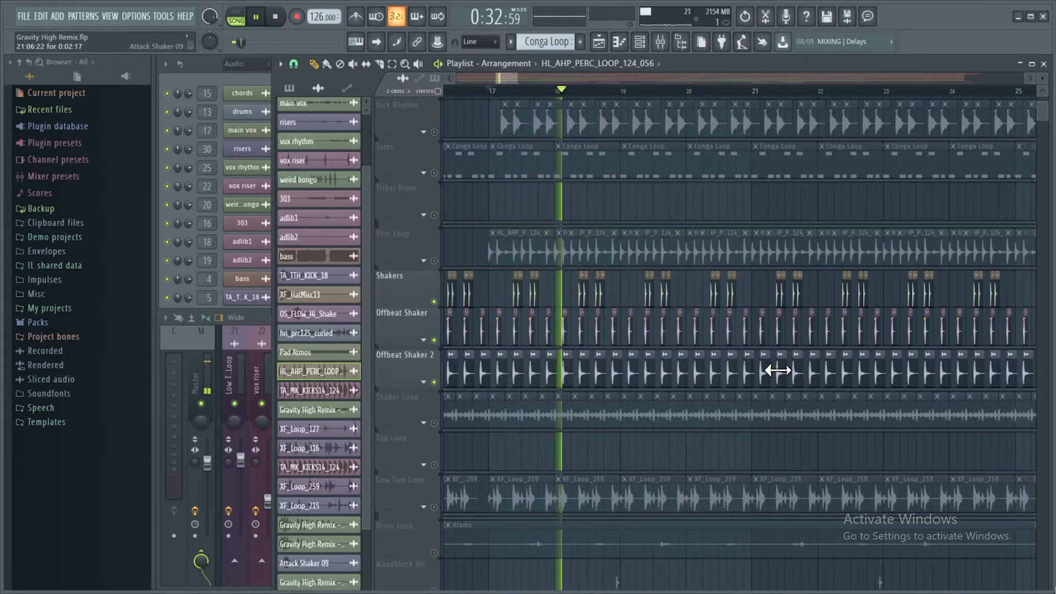
scroll(522, 371, down, 2)
key(space)
- Solo and play the Shaker Loop track, view its hn_prc125_curled sample settings, close them and stop playback
right_click(435, 345)
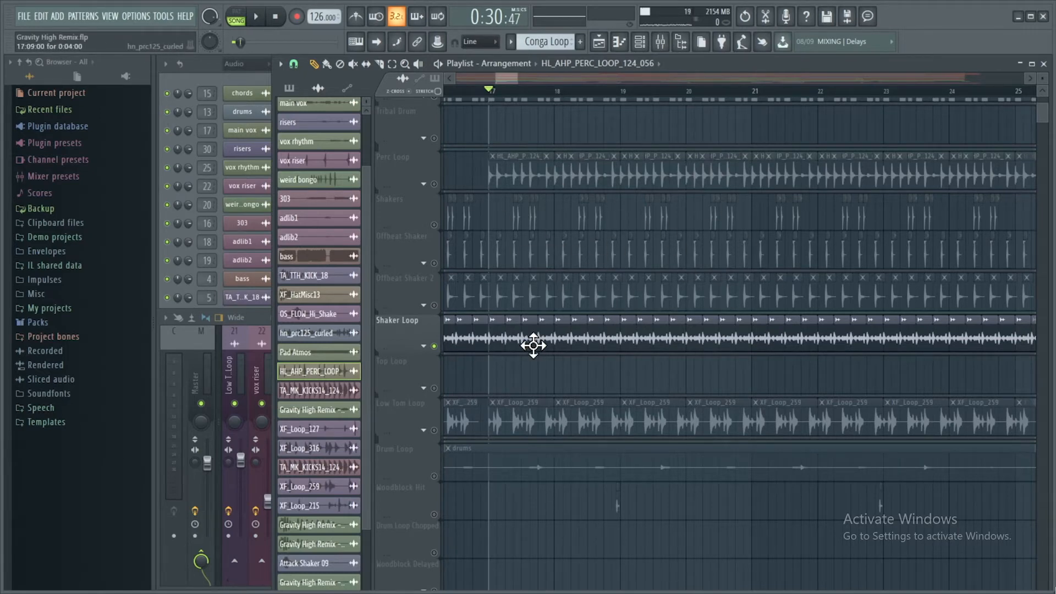
key(space)
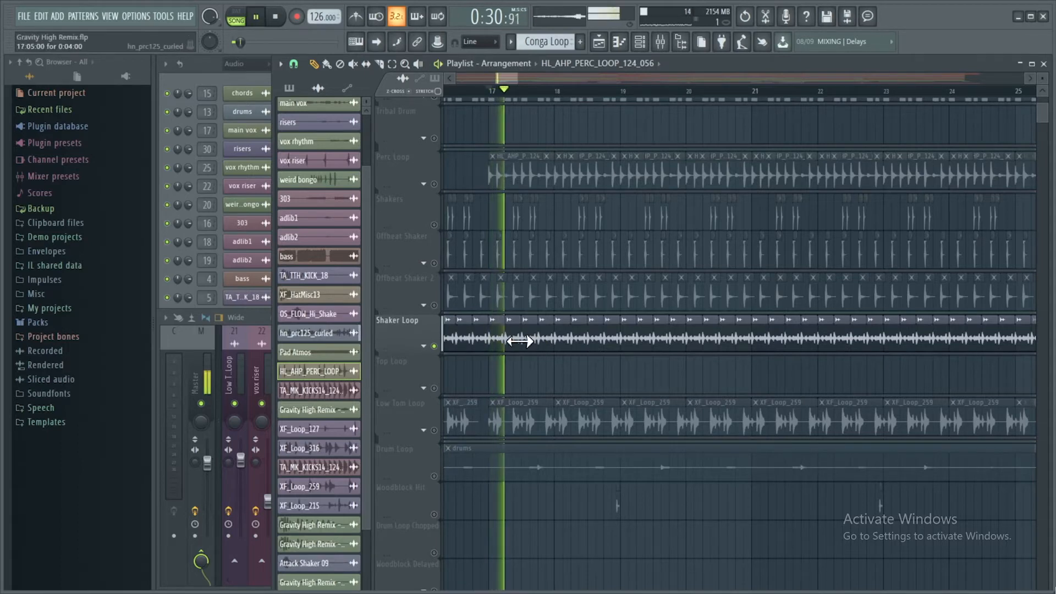
double_click(530, 337)
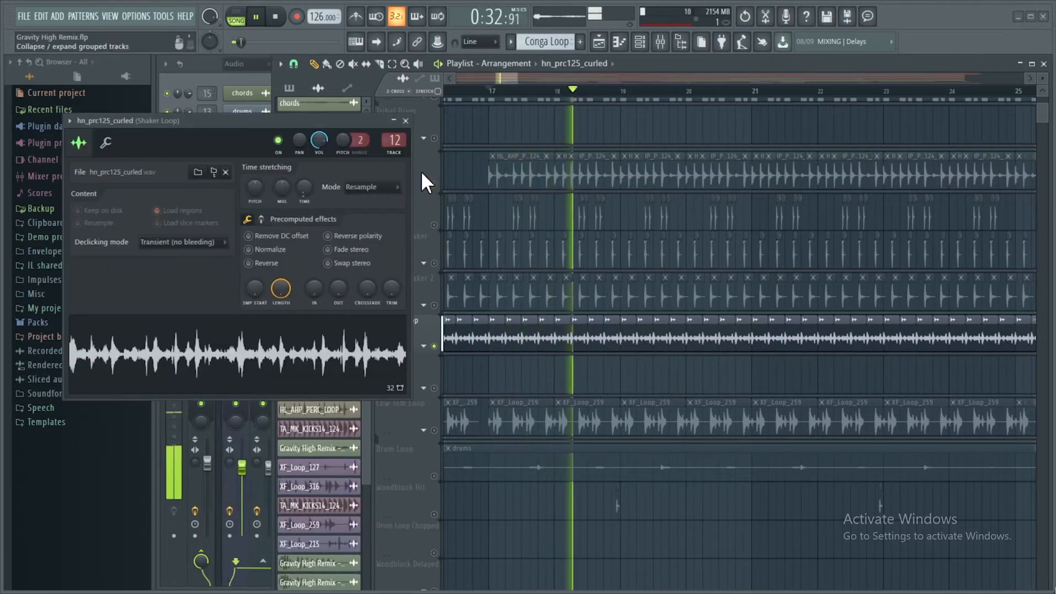
click(406, 120)
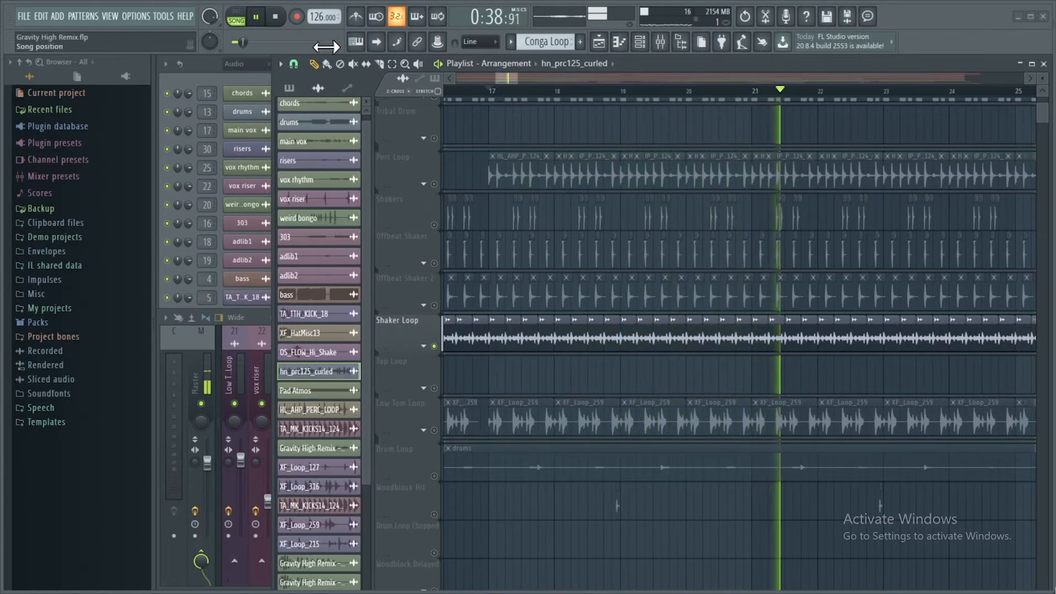
click(276, 17)
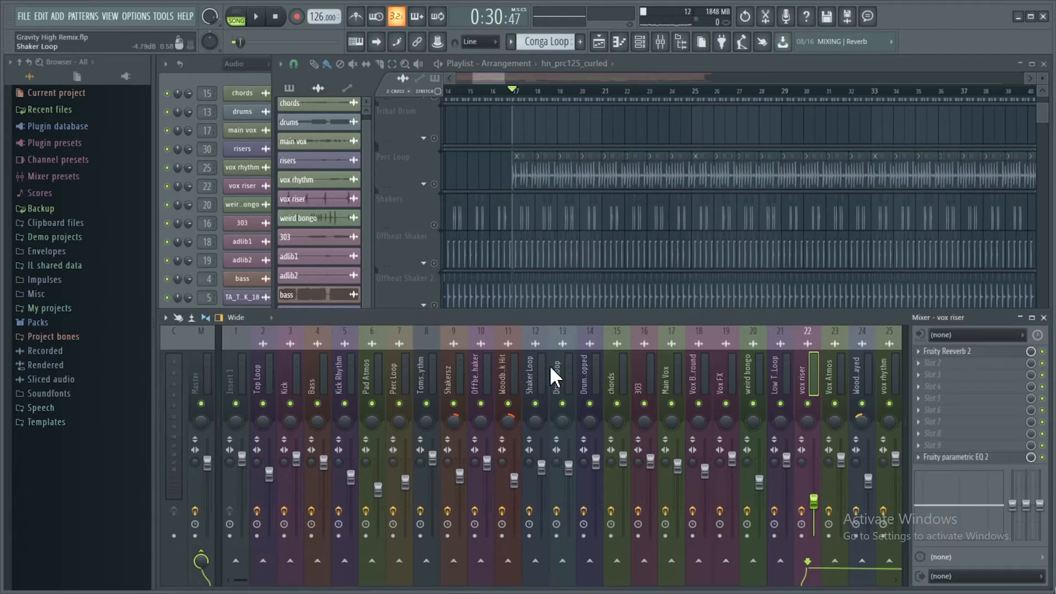
- Select the Shaker Loop insert in the mixer and open its Transient Master effect for inspection
click(540, 368)
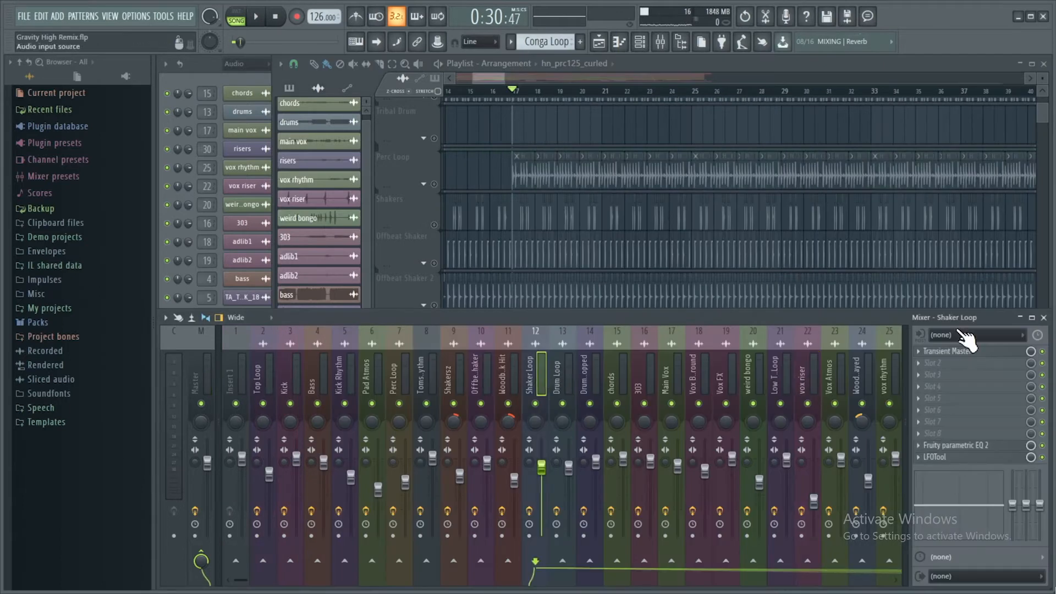
key(F9)
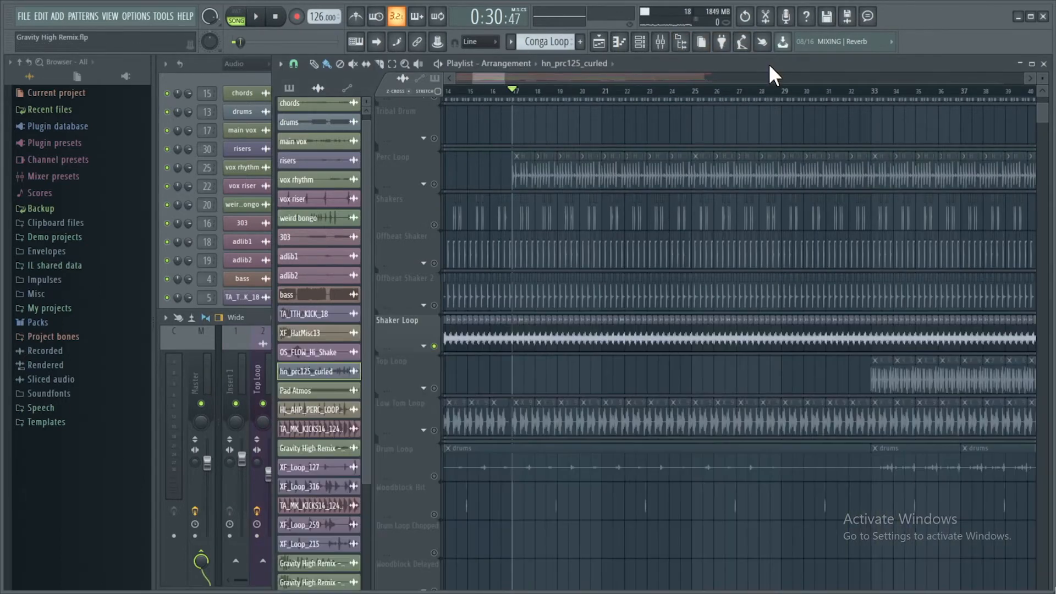
click(660, 42)
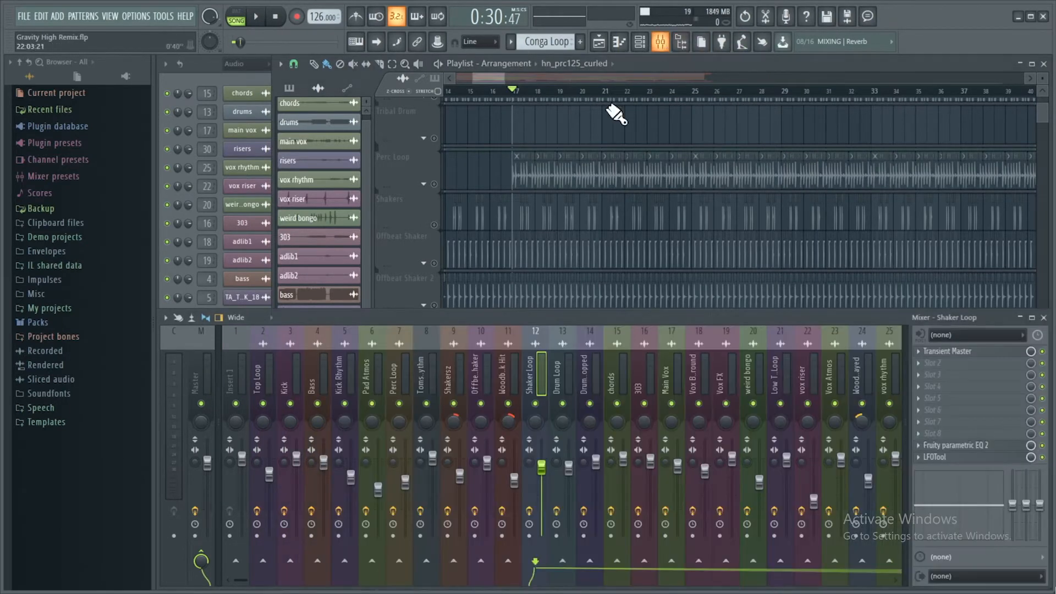
click(985, 355)
drag(261, 74, 274, 97)
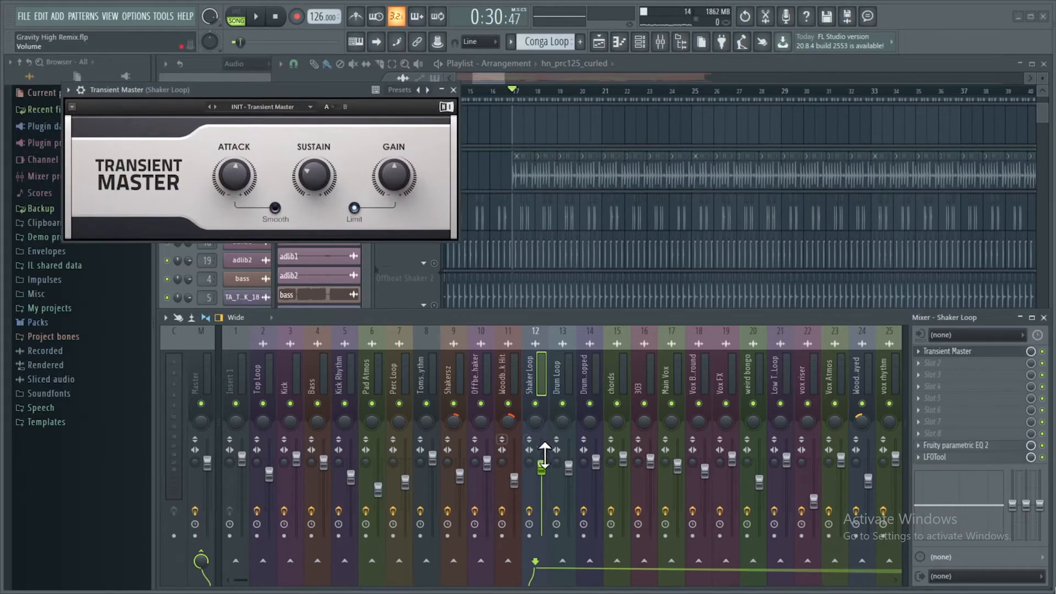
- Play the Shaker Loop from bar 17, comparing it with Transient Master bypassed and active, and stop playback
click(506, 93)
key(space)
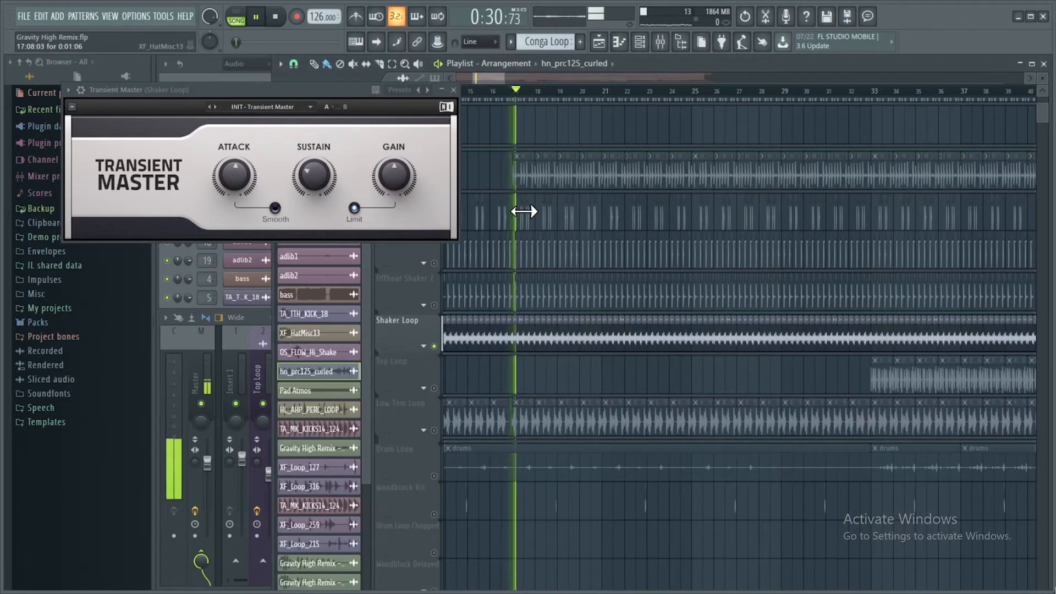
click(260, 374)
click(537, 374)
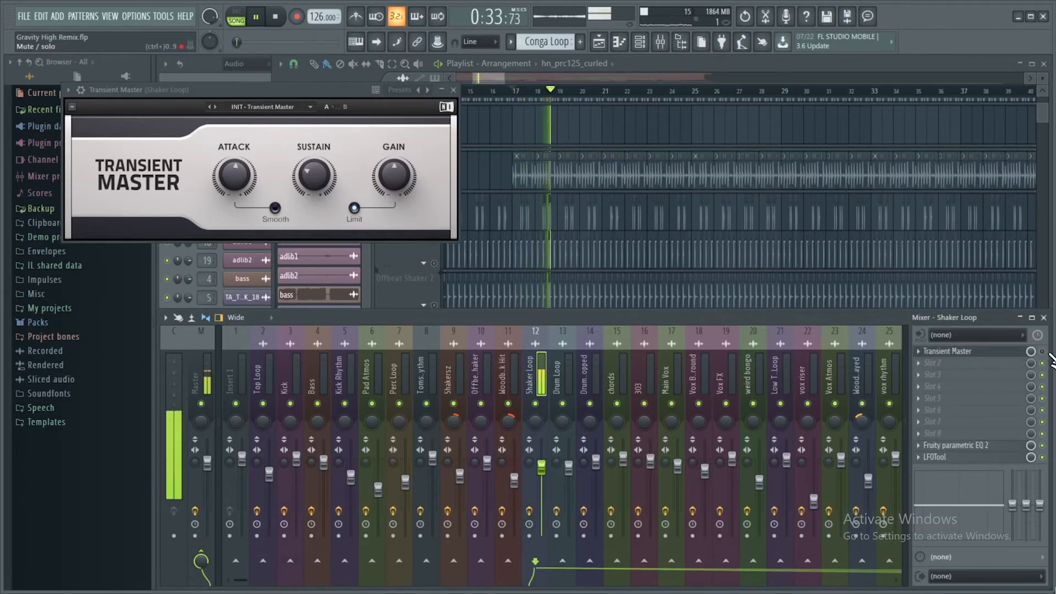
click(501, 77)
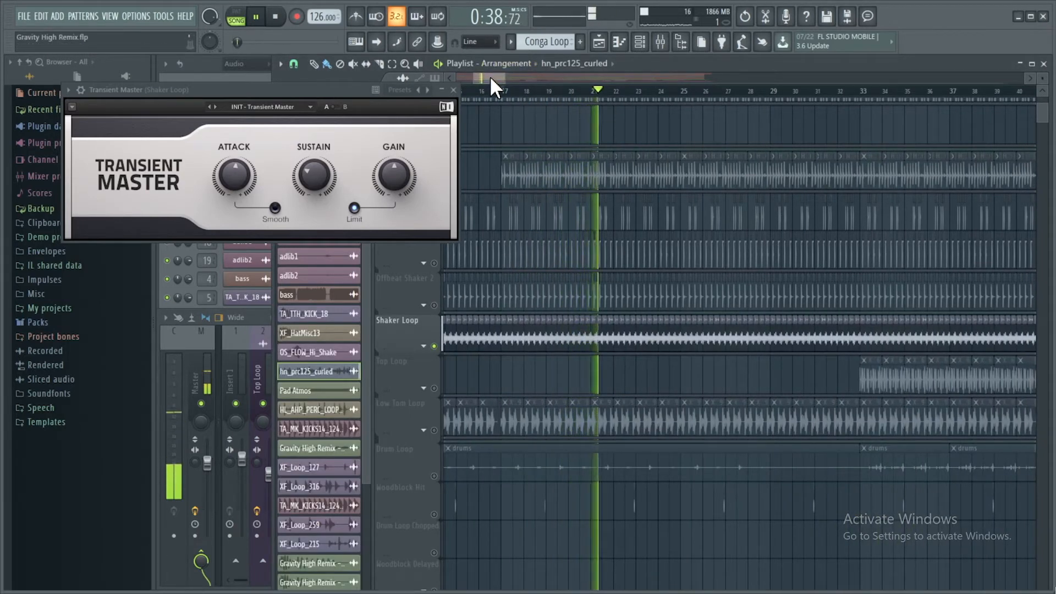
key(space)
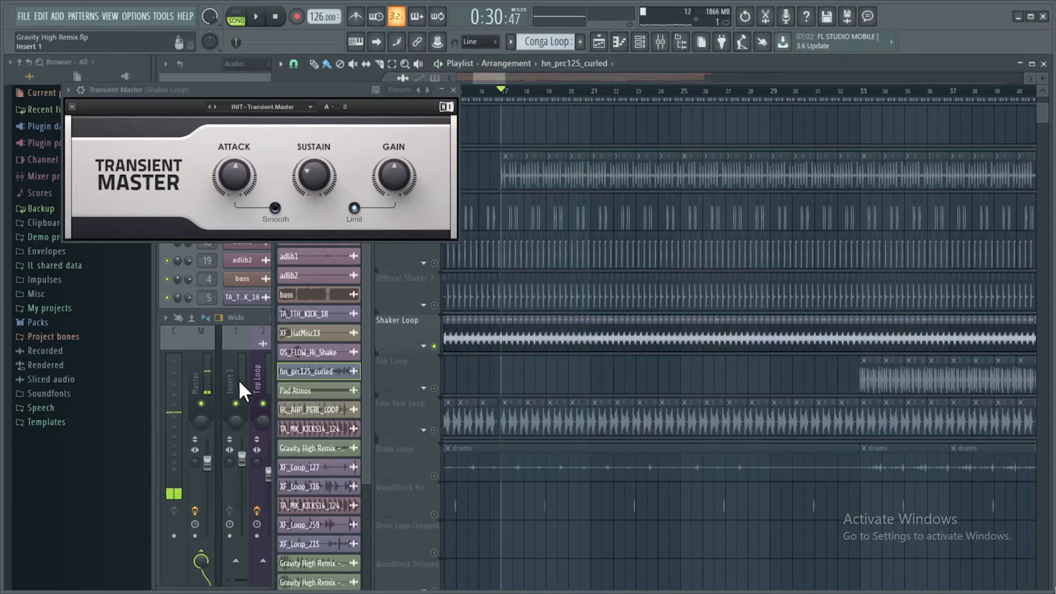
- Open the LFOTool effect on the Shaker Loop mixer insert, examine its curve and volume routing, and close it
click(239, 378)
click(532, 367)
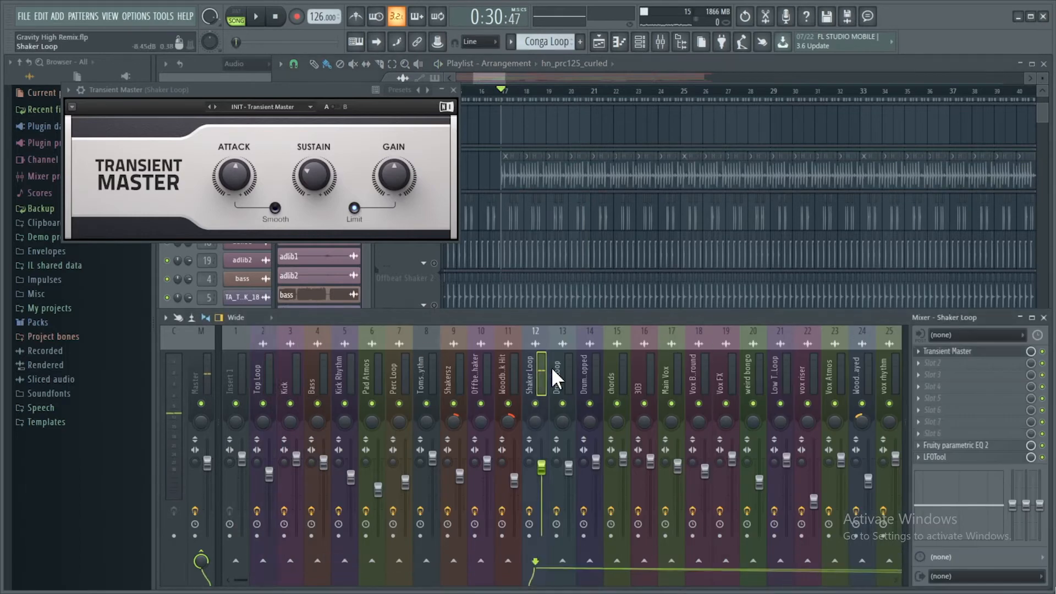
click(957, 446)
click(967, 448)
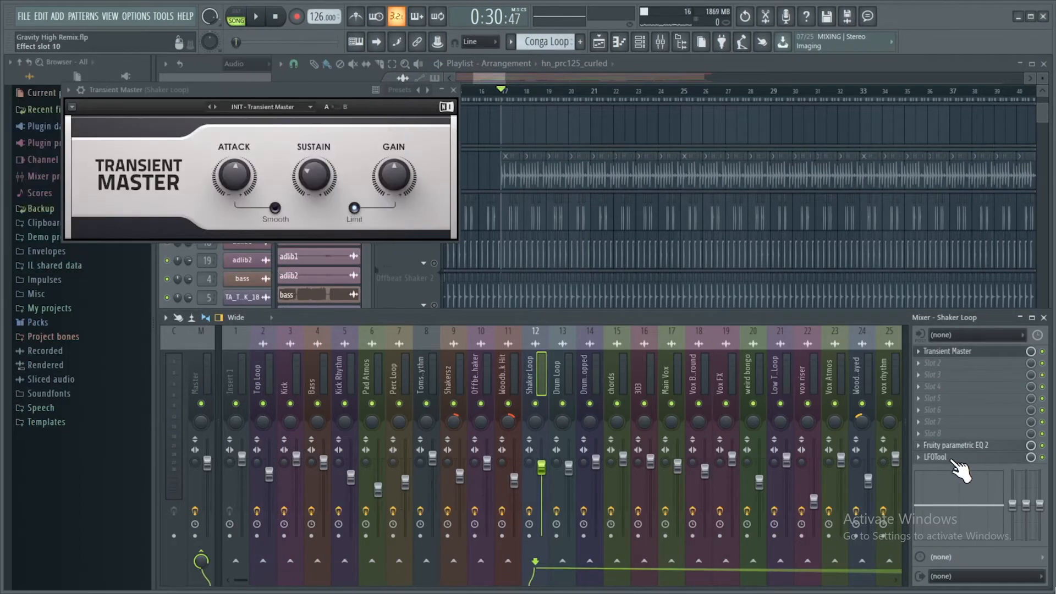
click(943, 457)
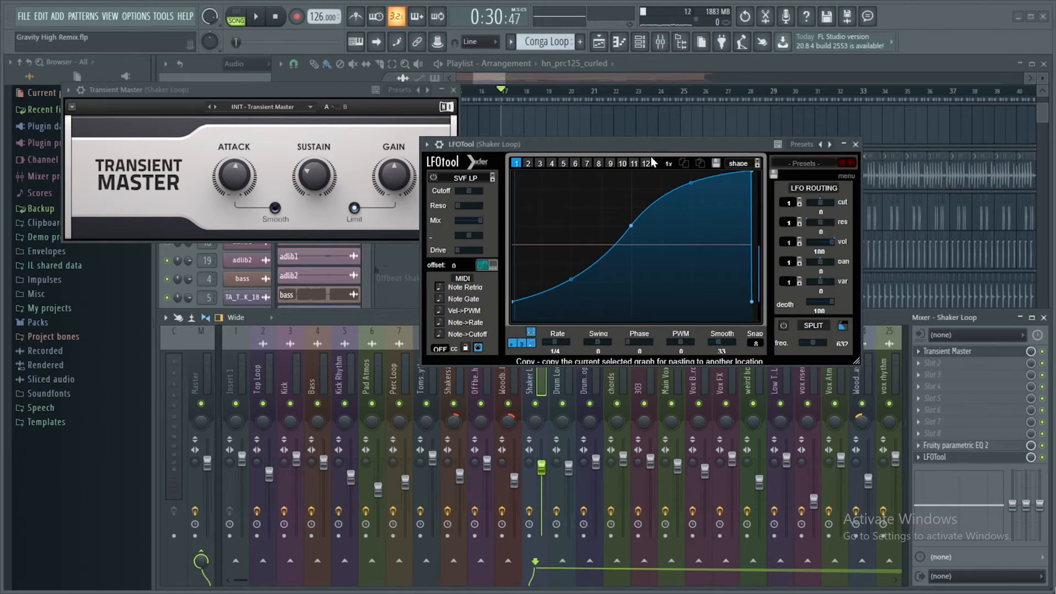
drag(647, 145, 701, 135)
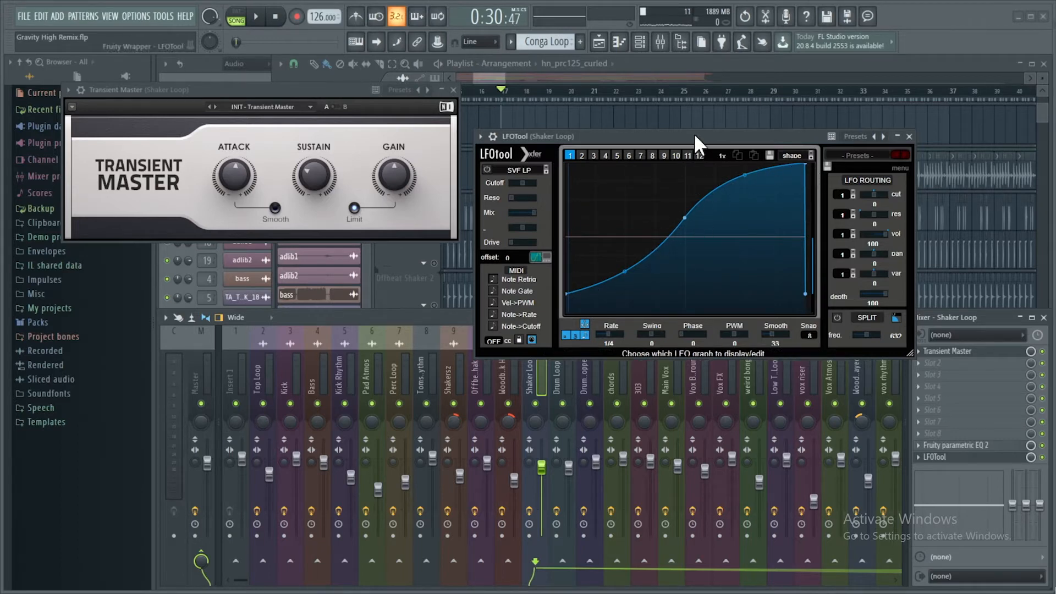
drag(695, 135, 702, 134)
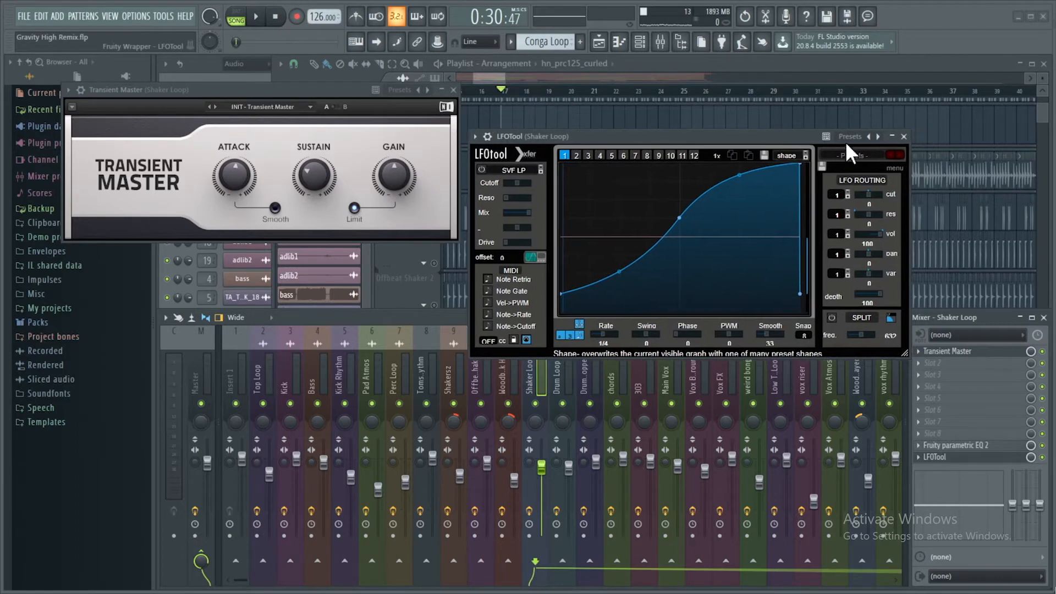
drag(780, 137, 768, 137)
click(903, 137)
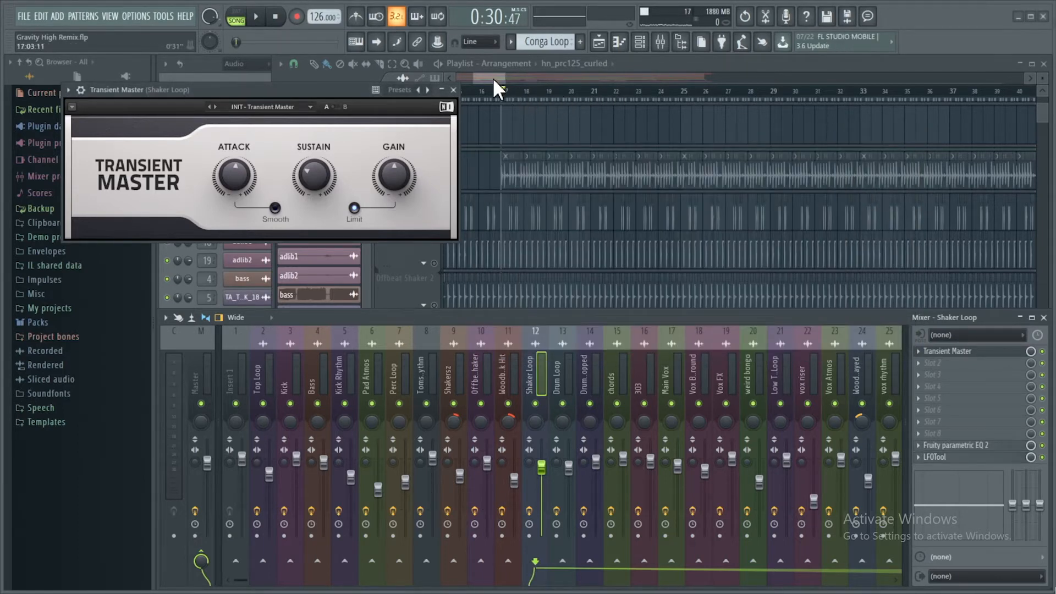
- Return to the playlist, replay the soloed Shaker Loop from bar 17 and stop playback
click(571, 303)
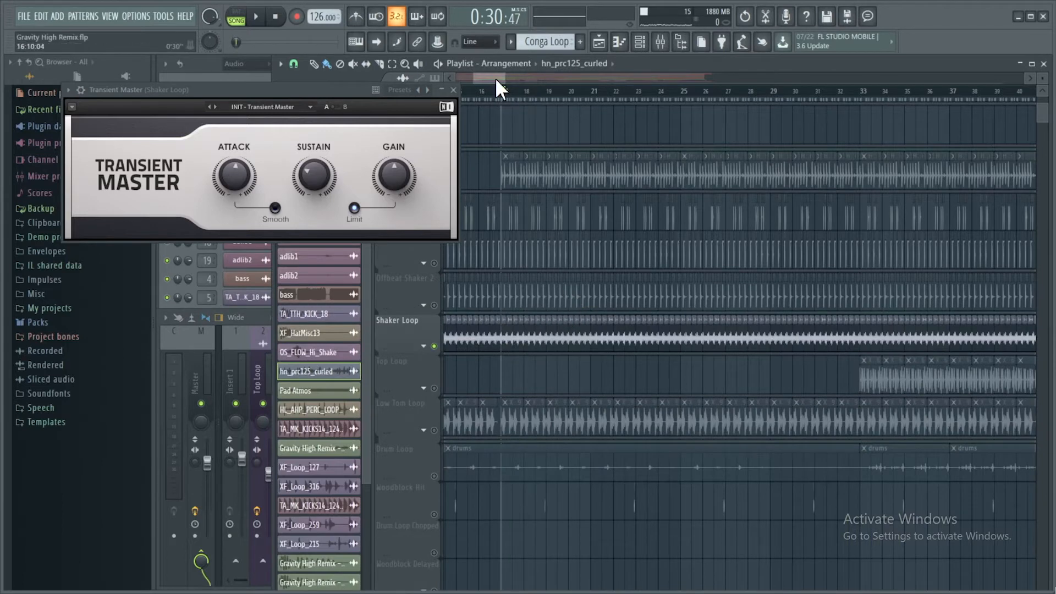
key(space)
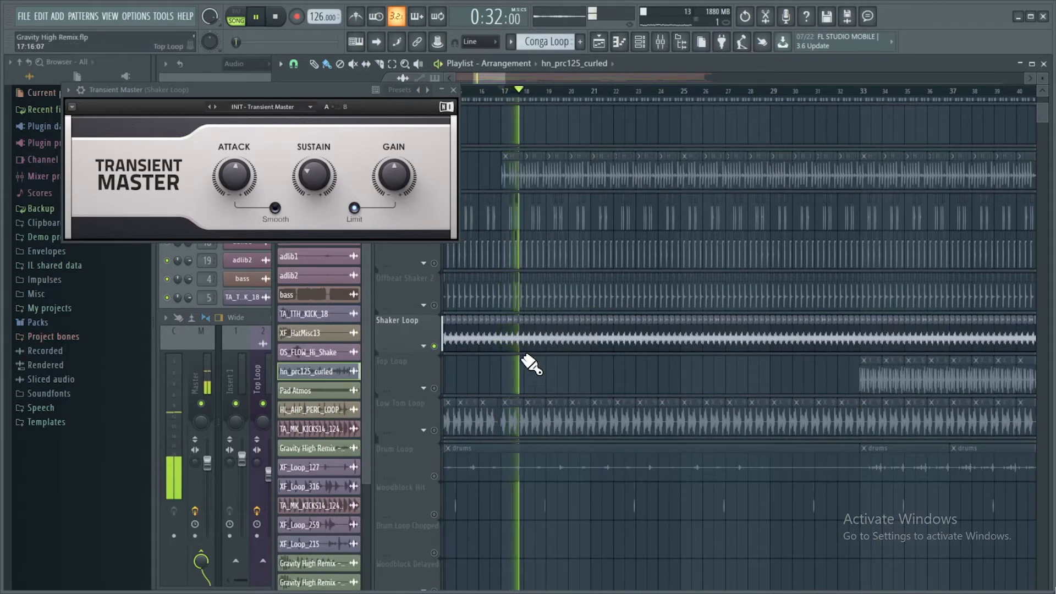
key(space)
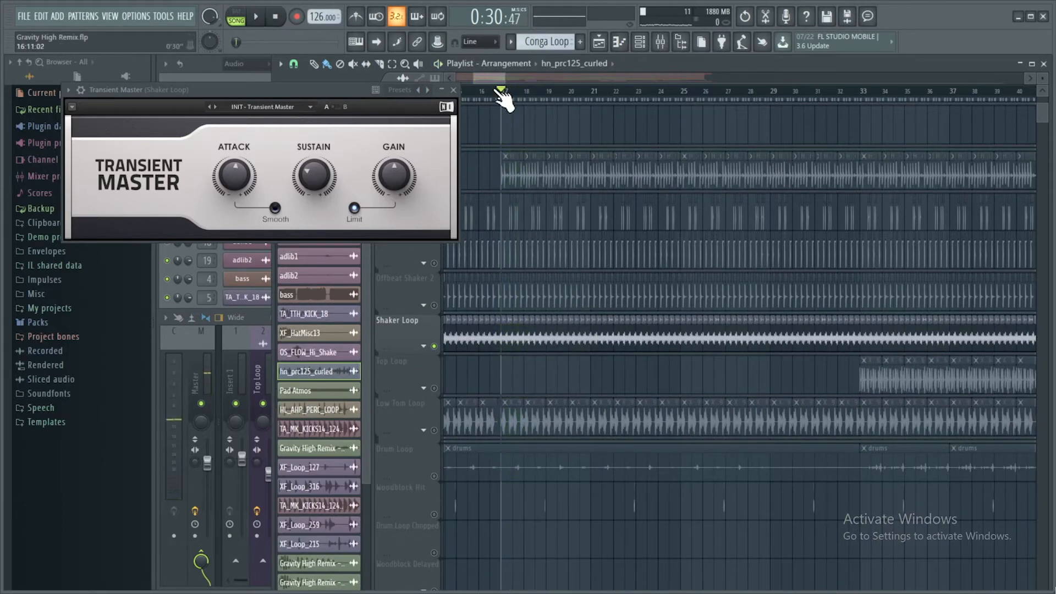
- Close Transient Master, solo the Top Loop track, play it from bar 33 and stop playback
drag(494, 77, 511, 73)
click(579, 102)
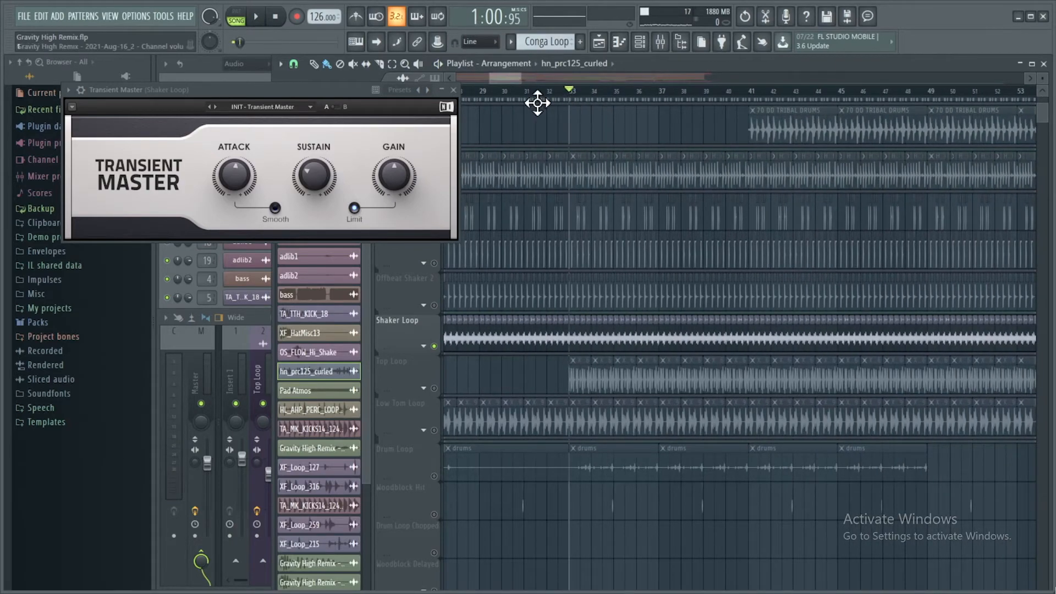
click(454, 91)
click(517, 76)
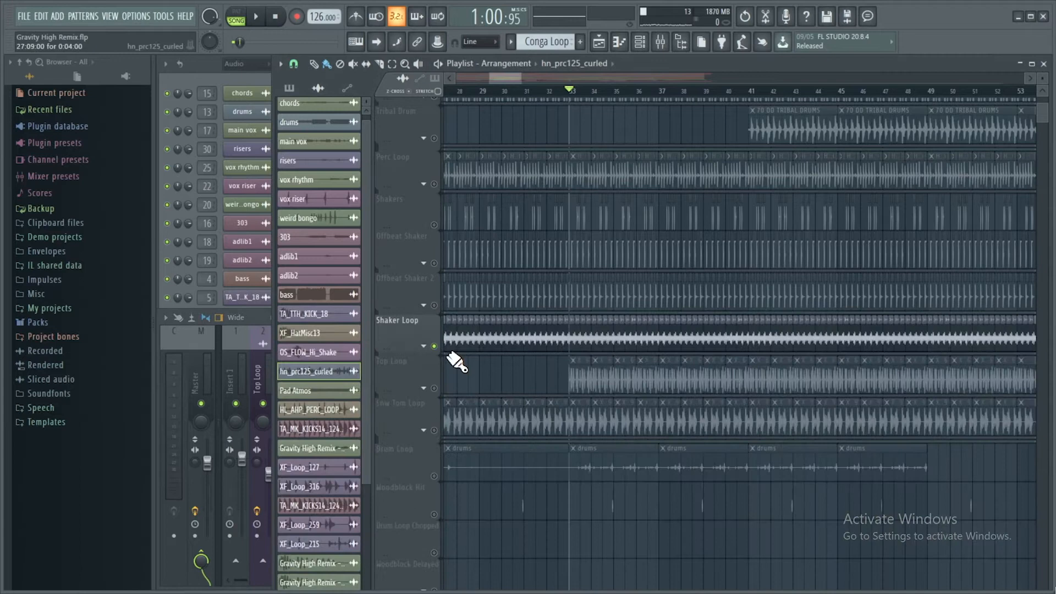
right_click(435, 389)
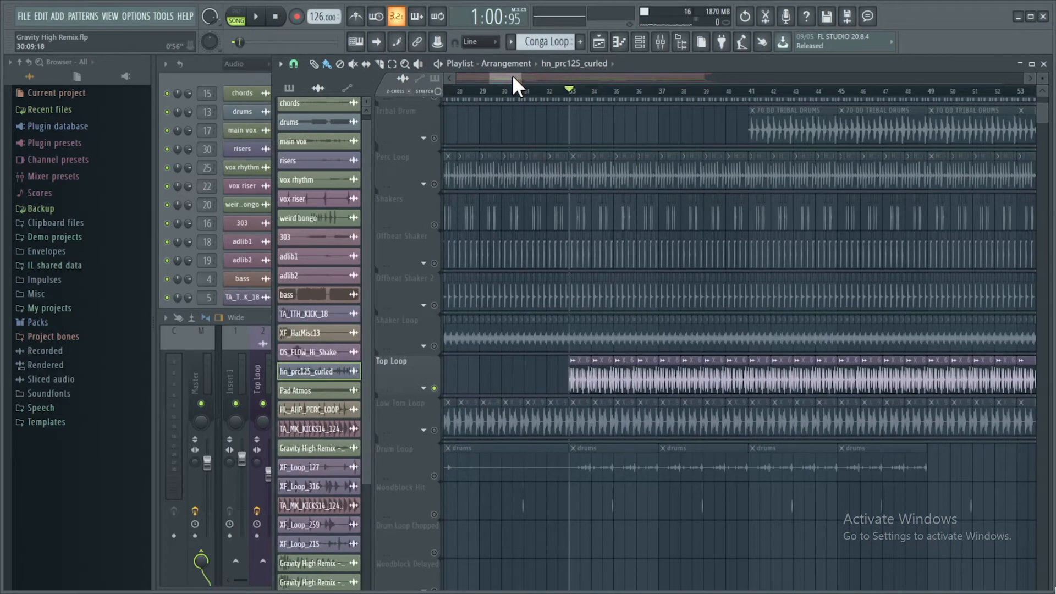
drag(510, 75, 510, 73)
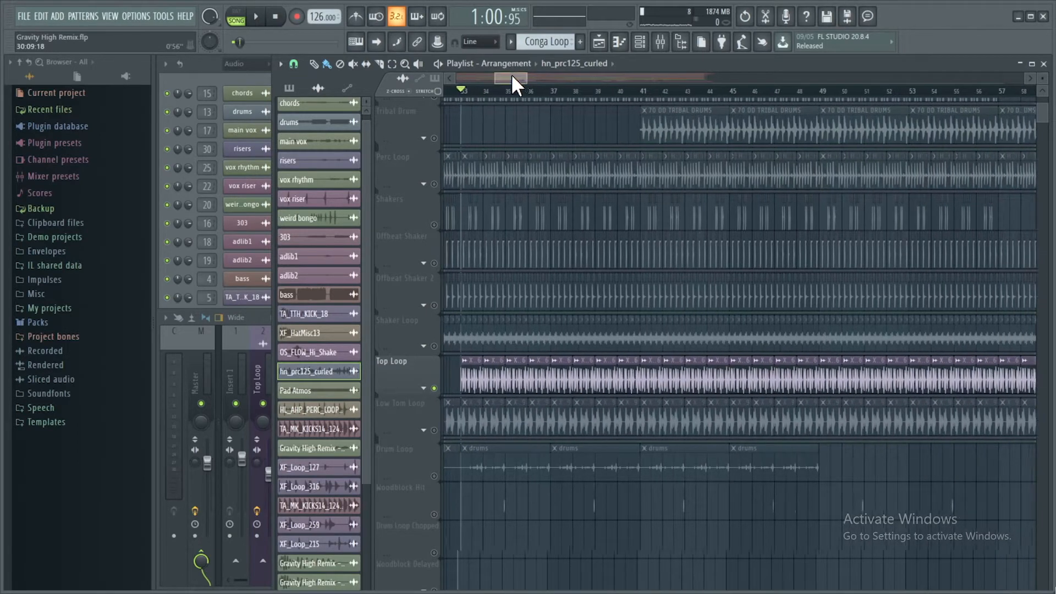
key(space)
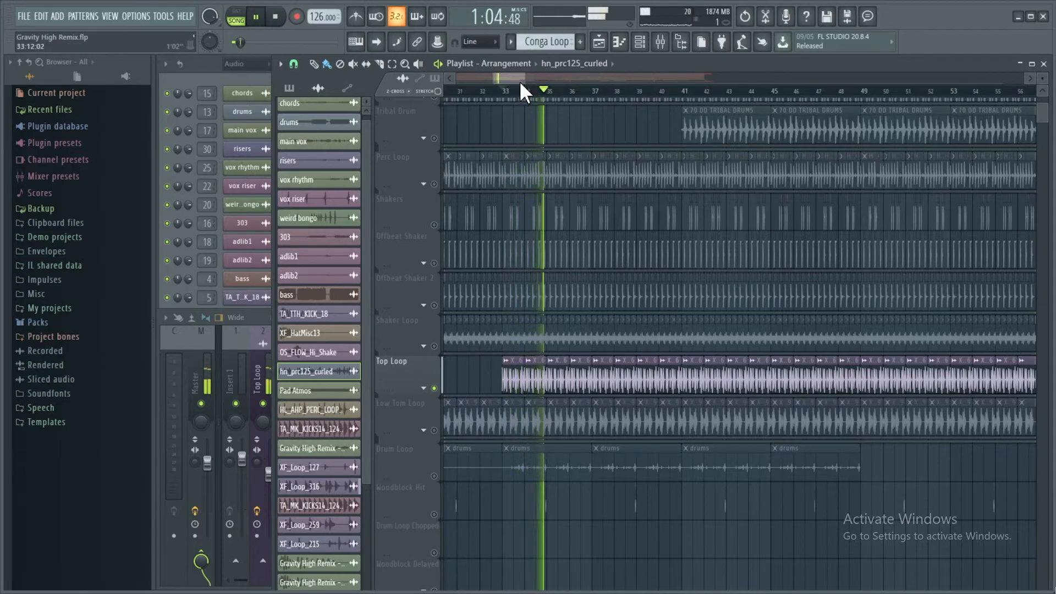
key(space)
- Solo the Low Tom Loop track, play it from bar 17 and stop playback
drag(516, 74, 490, 80)
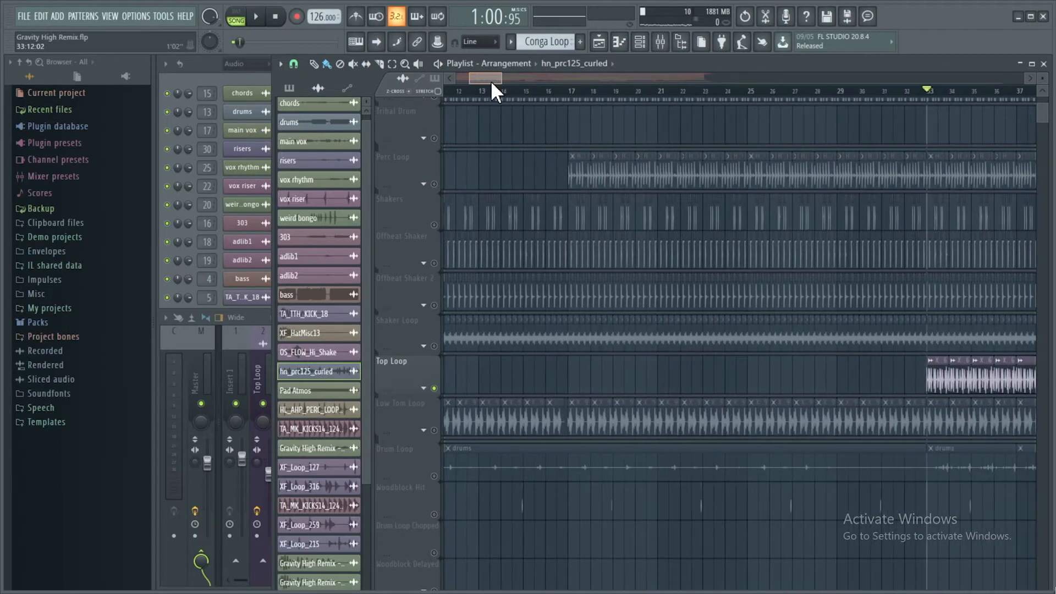
click(440, 433)
drag(504, 81, 477, 81)
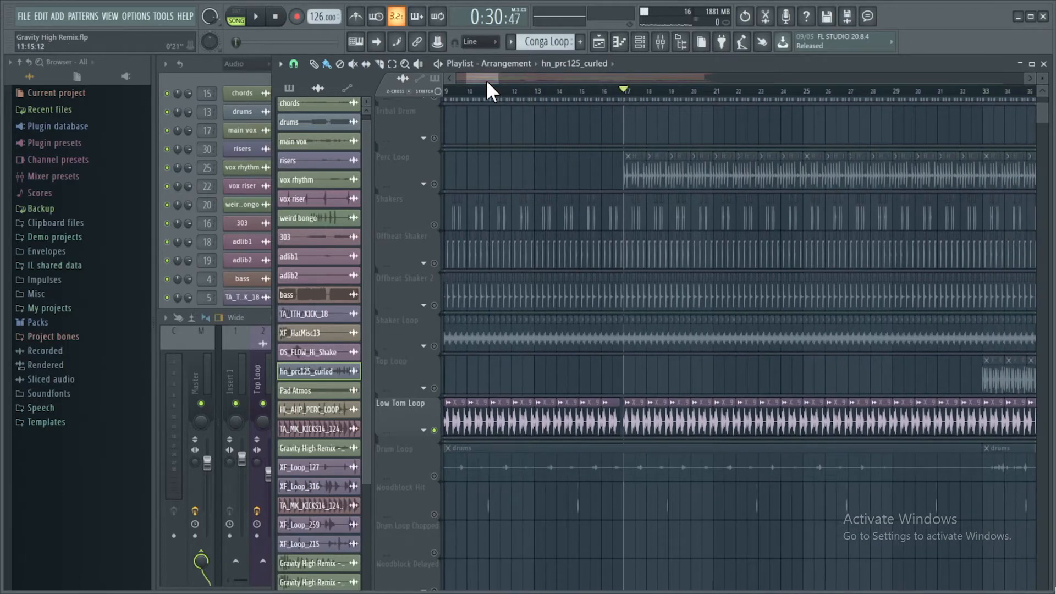
key(space)
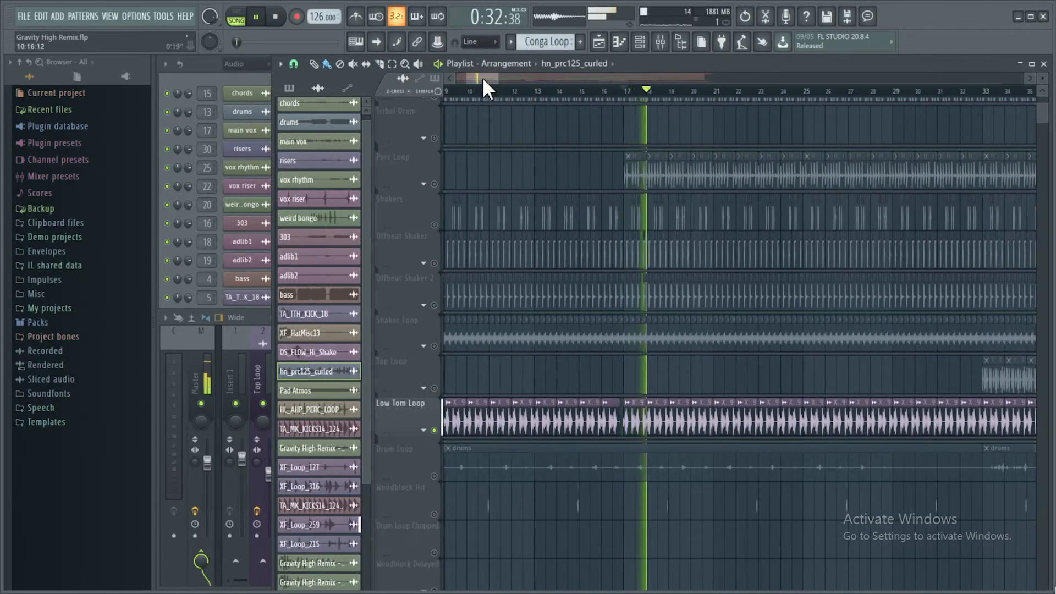
drag(482, 78, 493, 76)
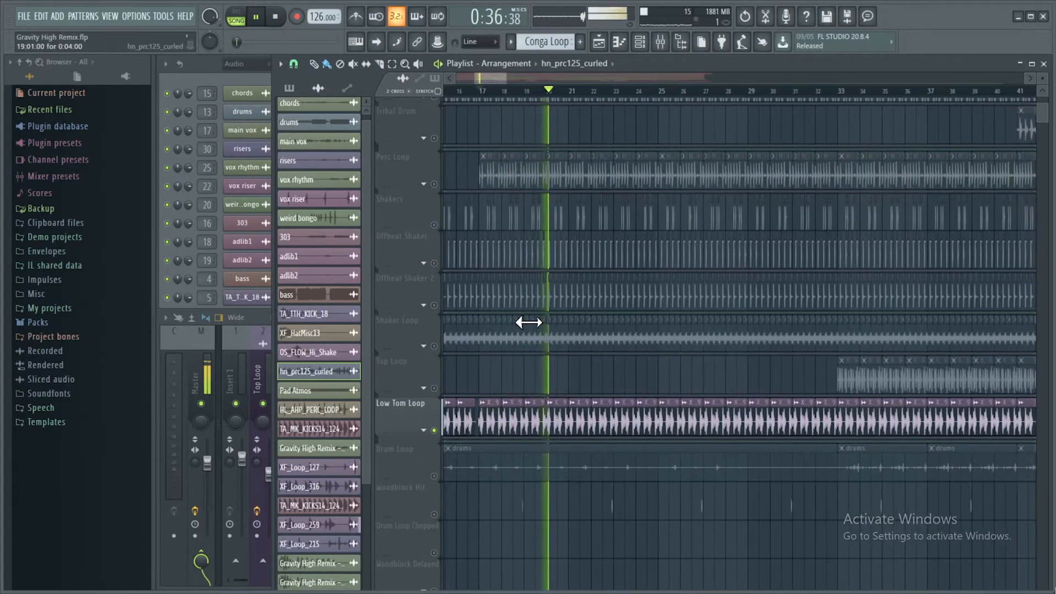
key(space)
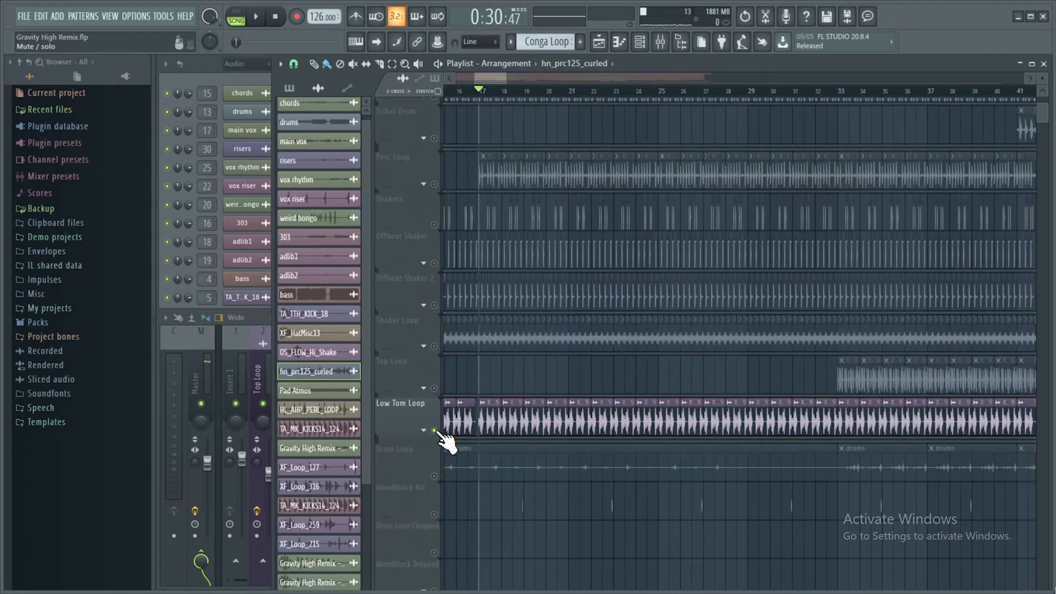
- Unmute the tracks from Kick through Top Loop alongside Low Tom Loop and play them together from bar 17
click(435, 346)
click(434, 387)
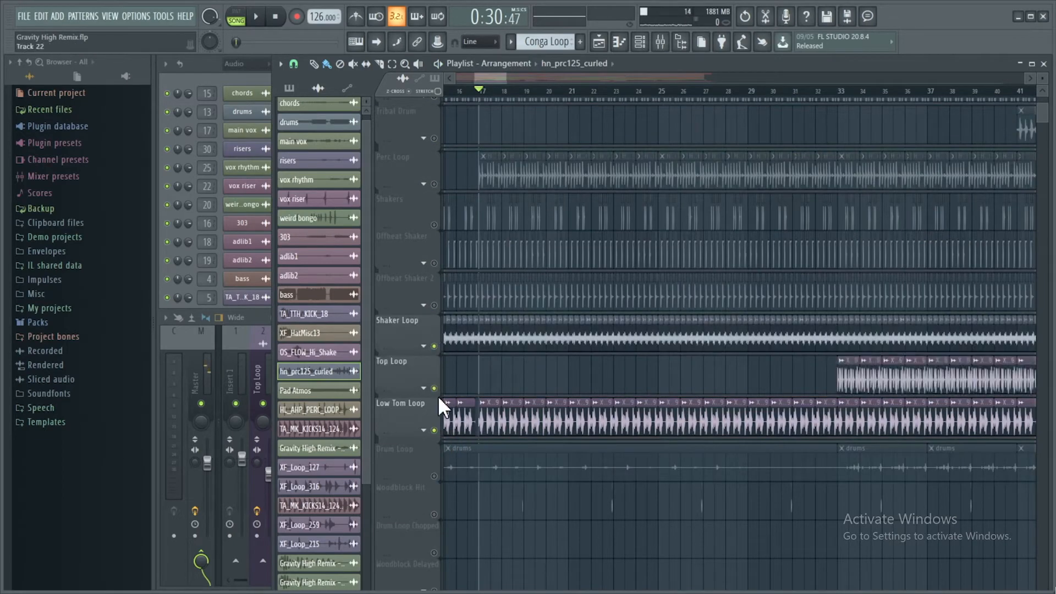
click(425, 388)
click(423, 387)
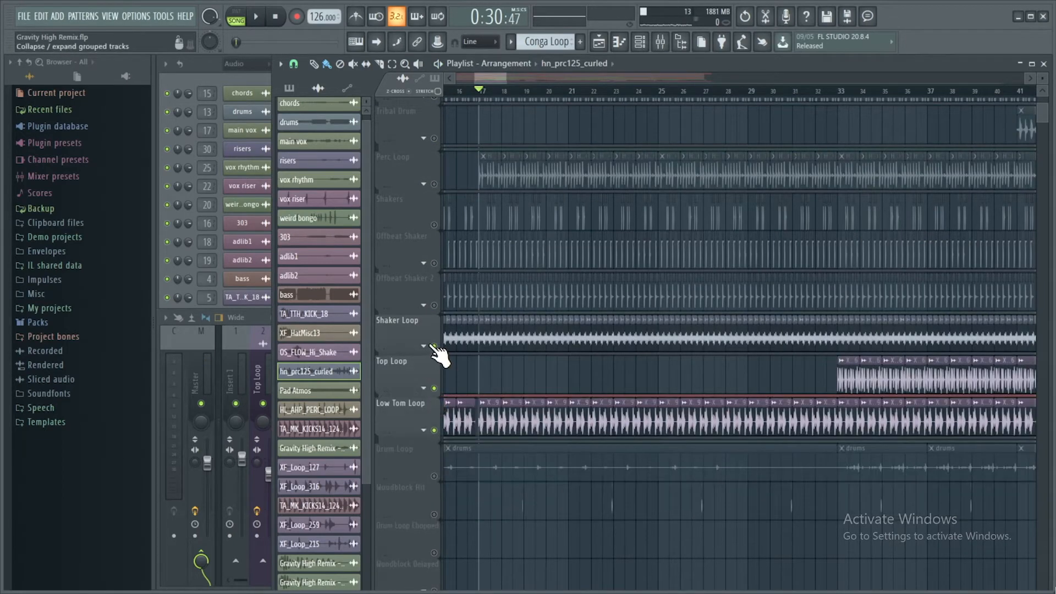
click(424, 346)
click(423, 346)
click(424, 305)
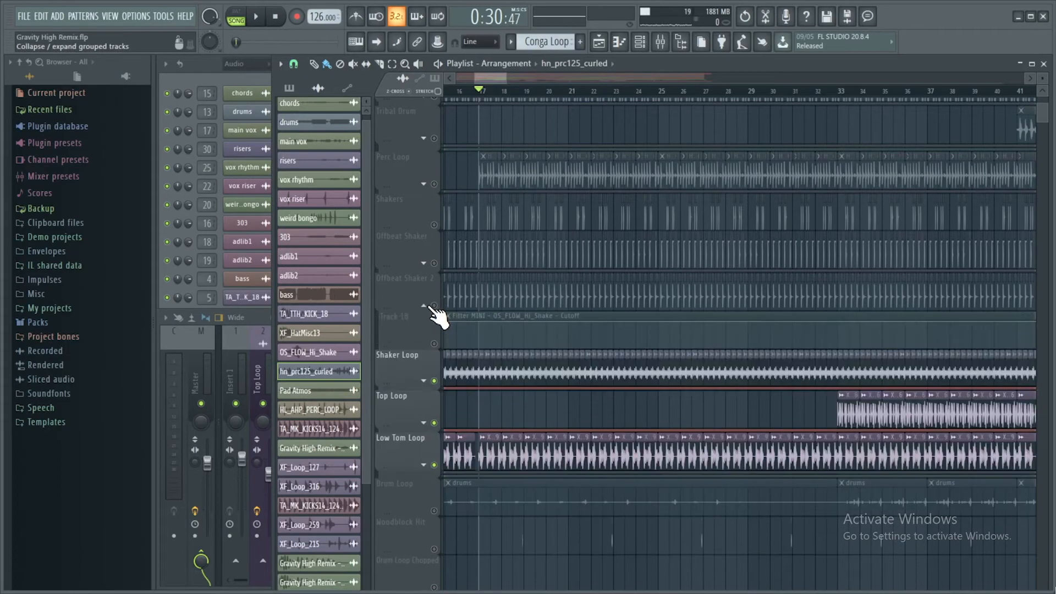
click(435, 306)
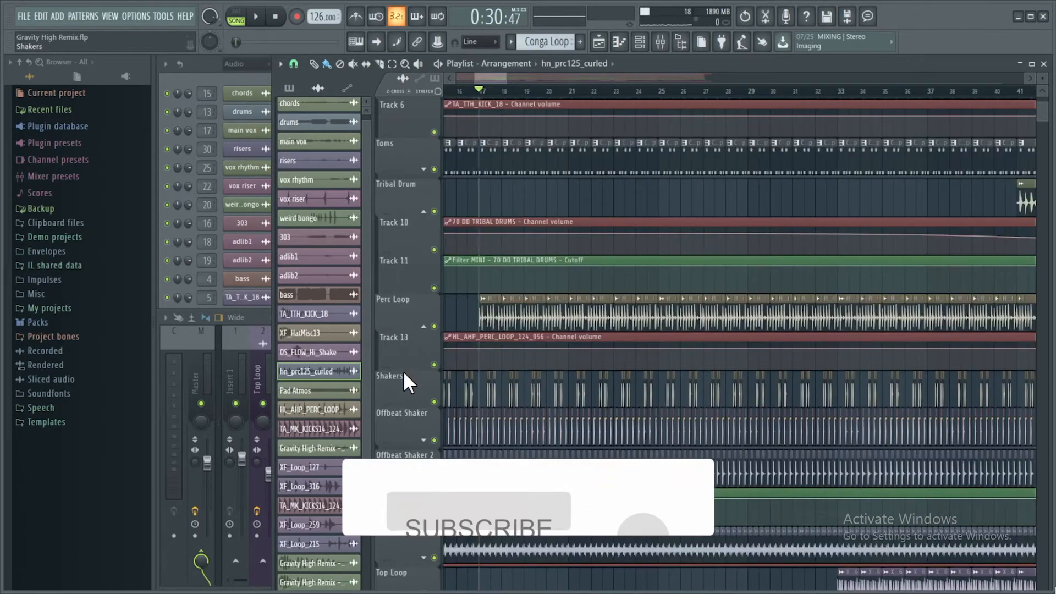
key(space)
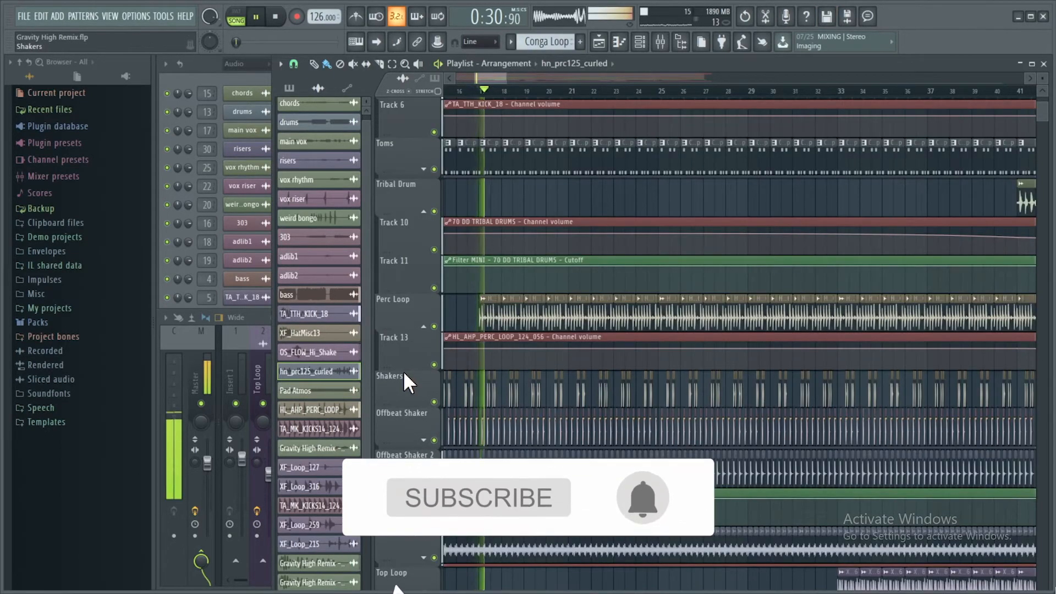
- Expand the Offbeat Shaker and Toms track groups to show their channel volume automation during playback
scroll(403, 372, down, 3)
scroll(422, 389, down, 3)
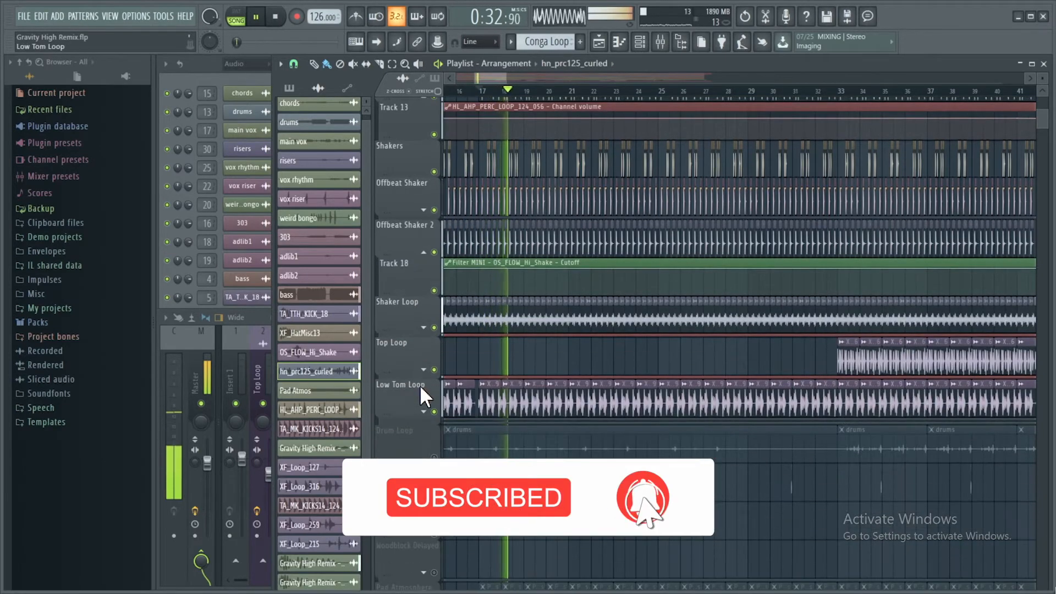
click(423, 210)
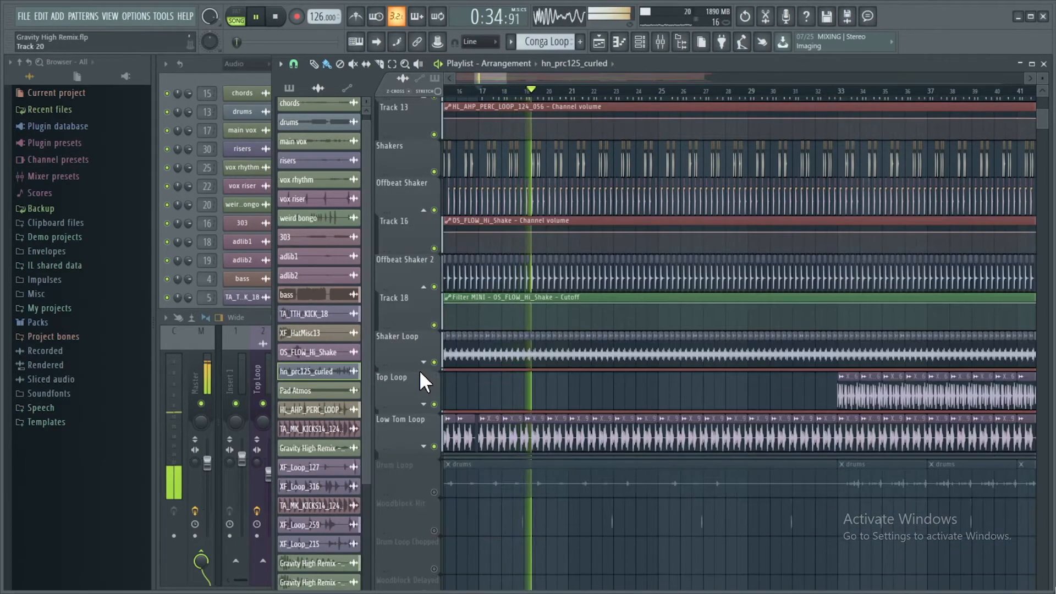
scroll(412, 381, up, 9)
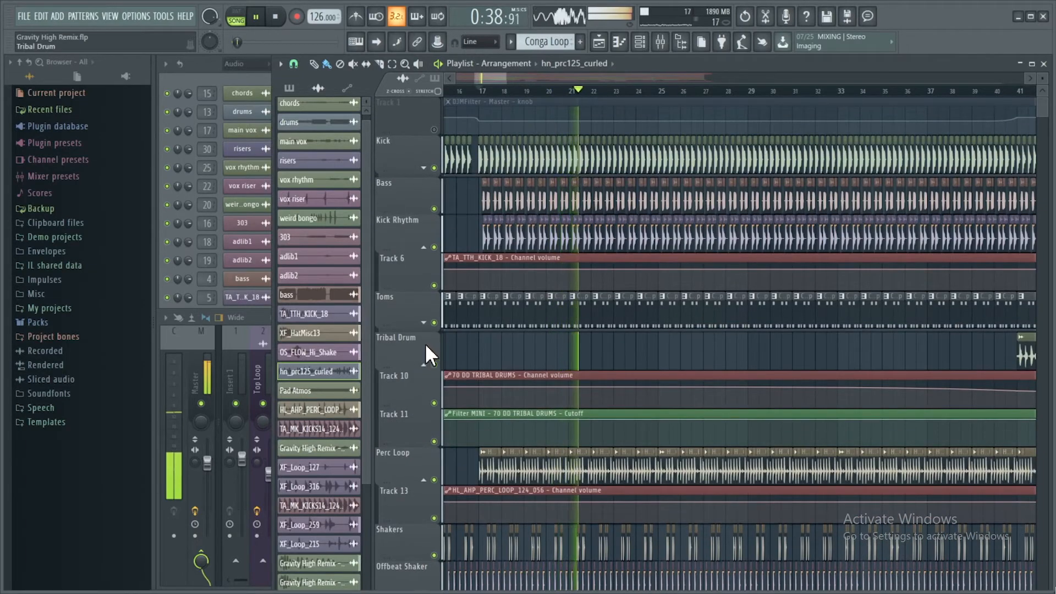
click(423, 323)
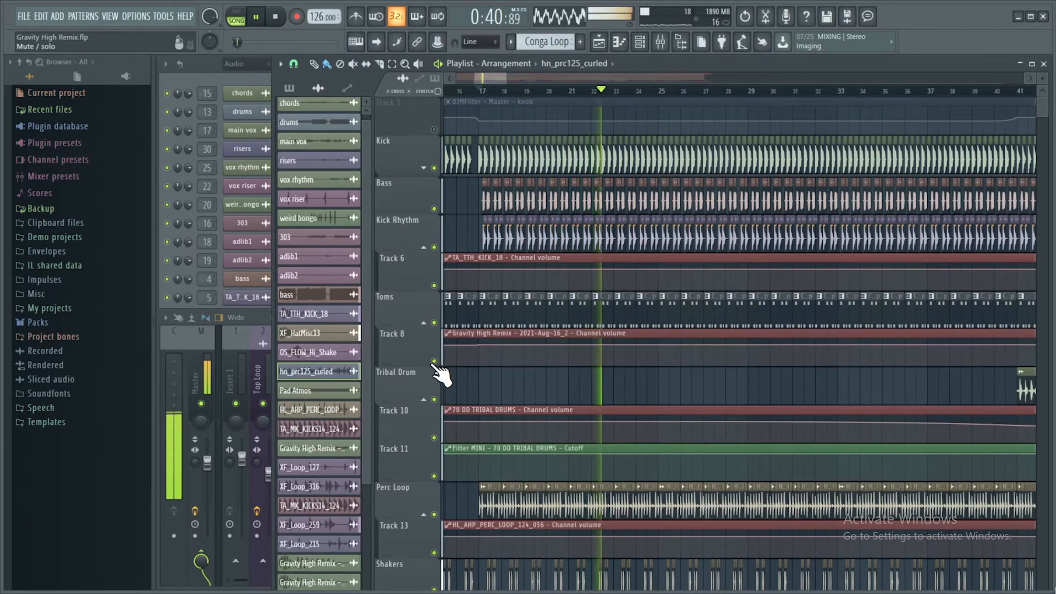
- Mute the Low Tom Loop track while the other percussion tracks keep playing
scroll(427, 331, down, 7)
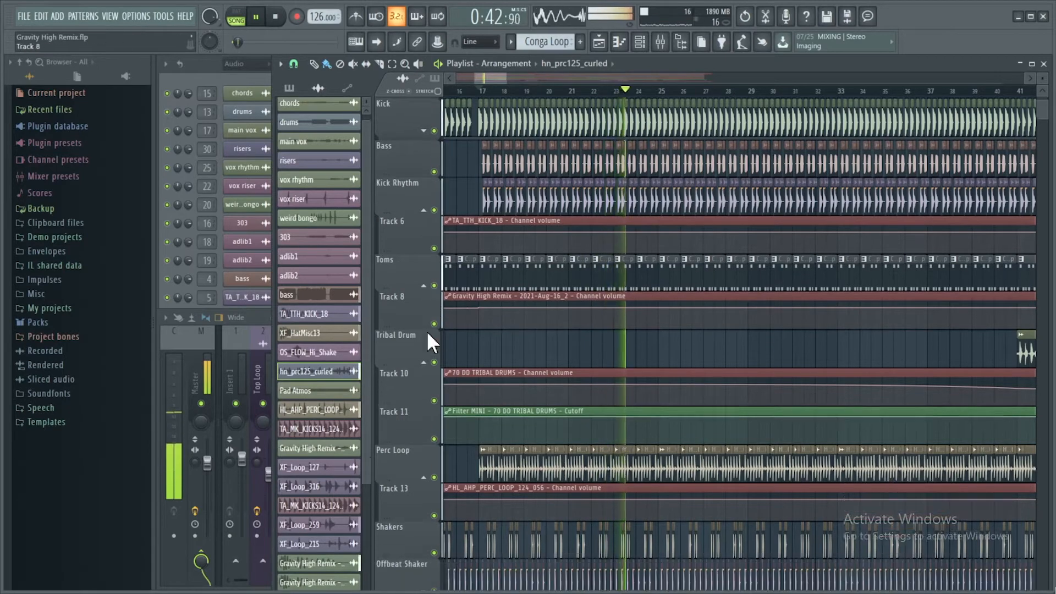
scroll(420, 336, down, 7)
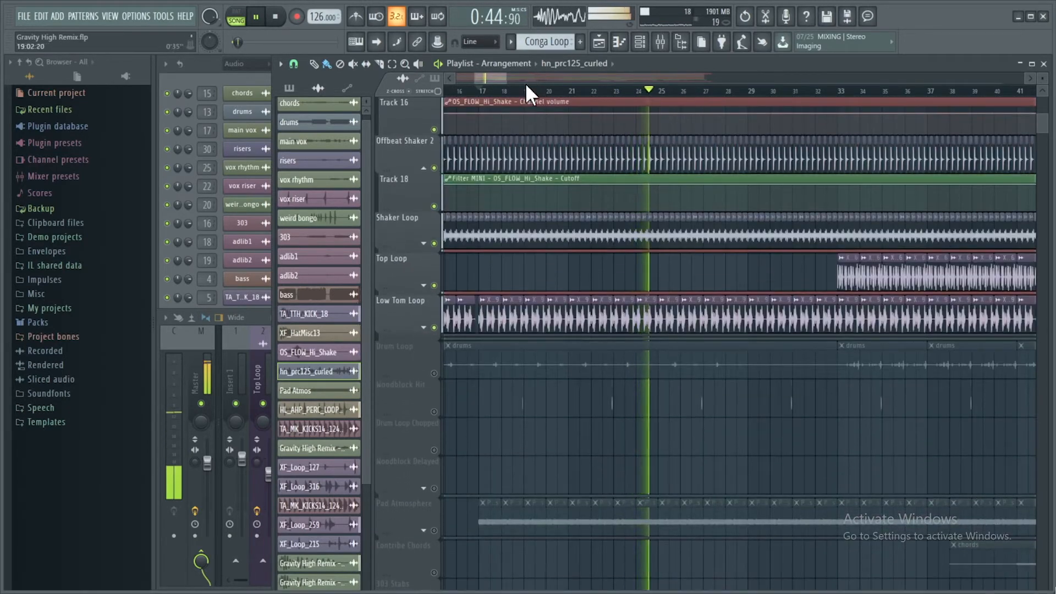
click(433, 328)
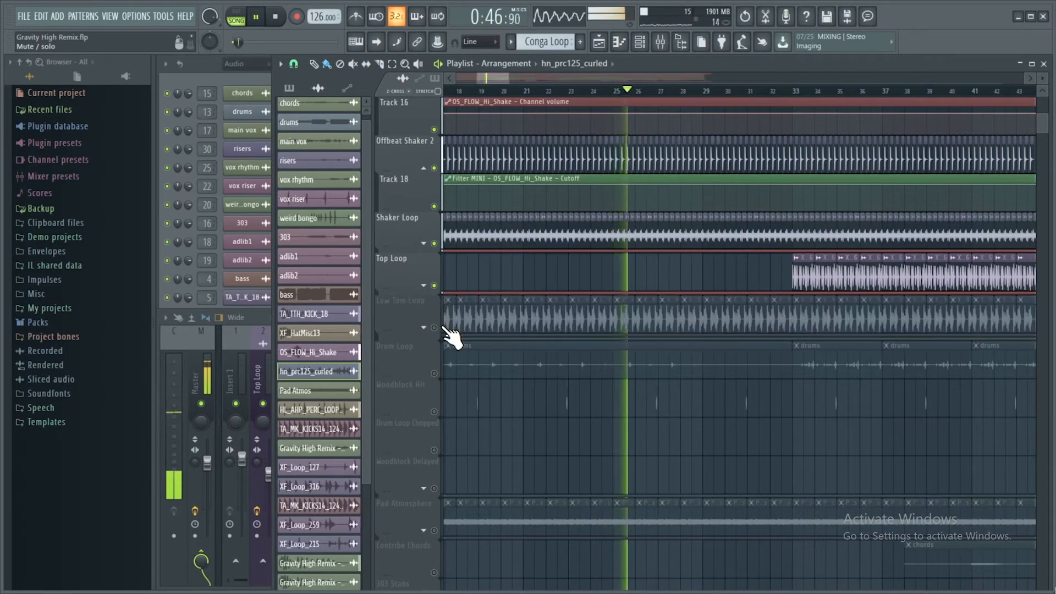
- Unmute the Low Tom Loop track in the playing percussion mix and stop playback
click(434, 327)
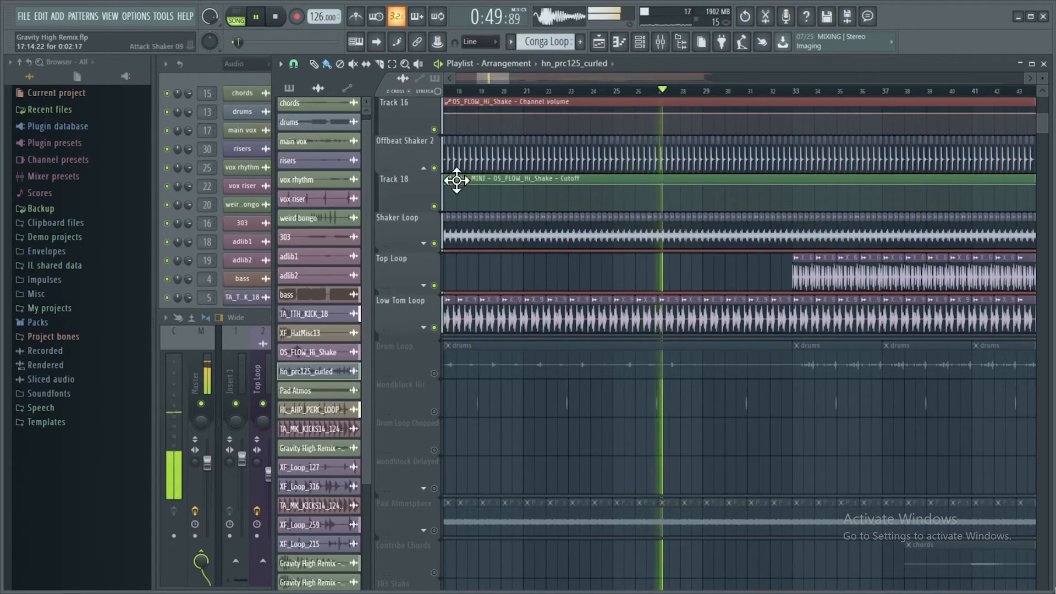
key(space)
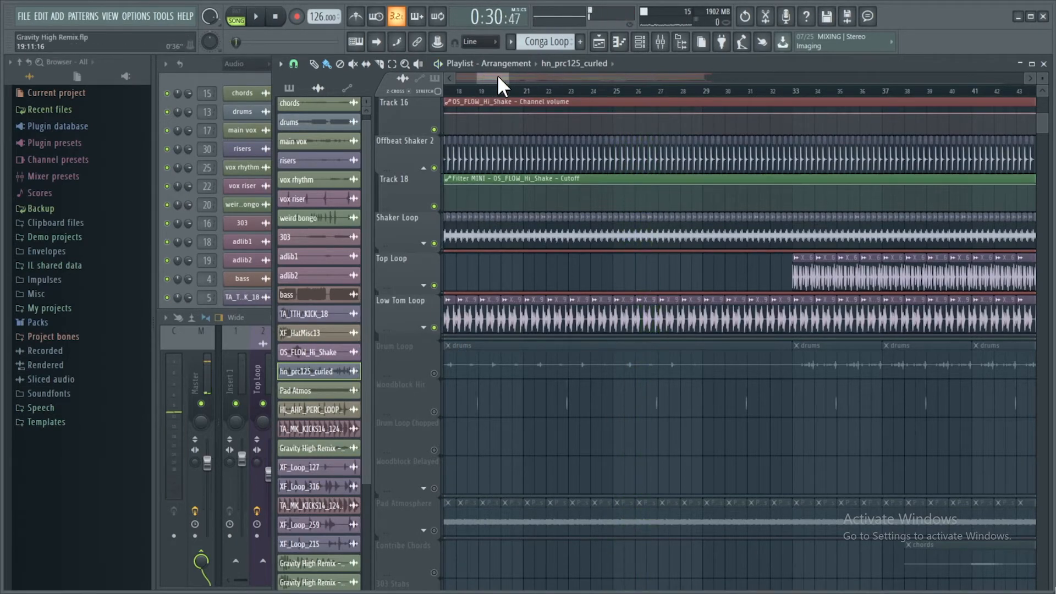
drag(497, 75, 490, 81)
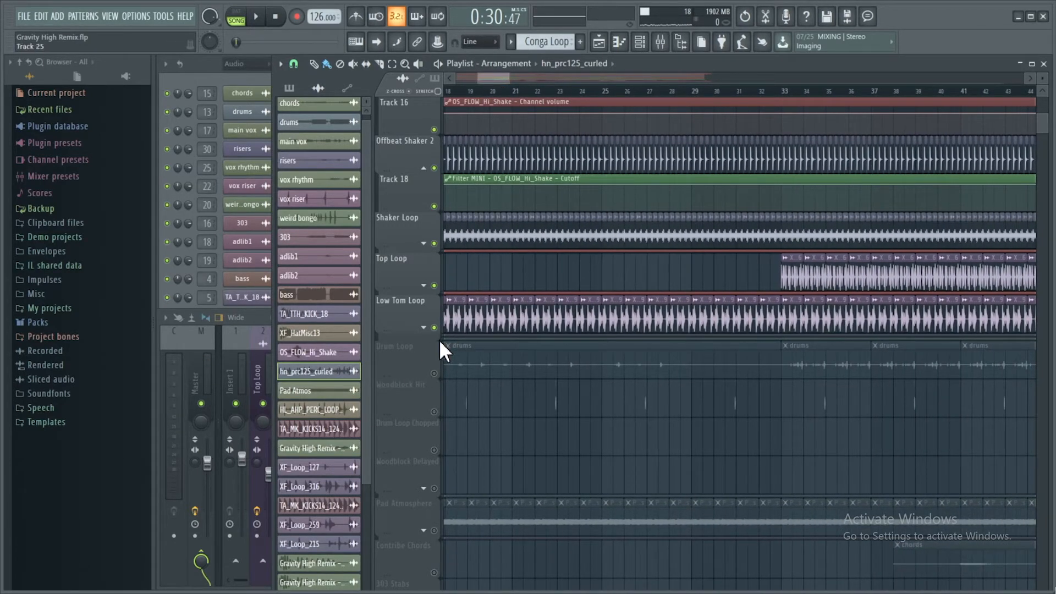
- Solo the Drum Loop track and play it around bar 33
click(434, 374)
right_click(434, 374)
right_click(434, 374)
right_click(434, 374)
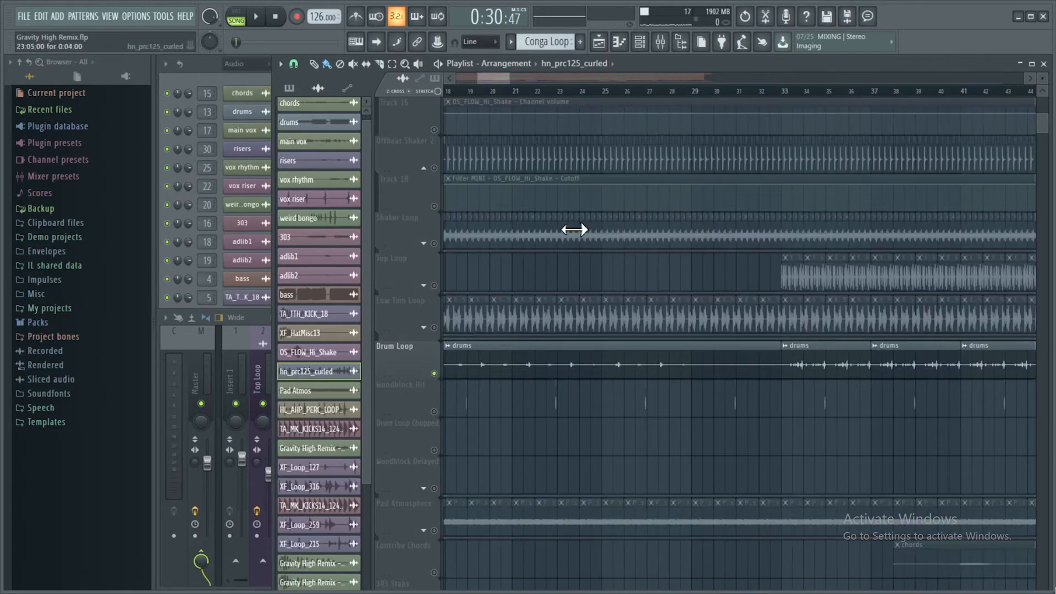
drag(505, 79, 515, 77)
key(space)
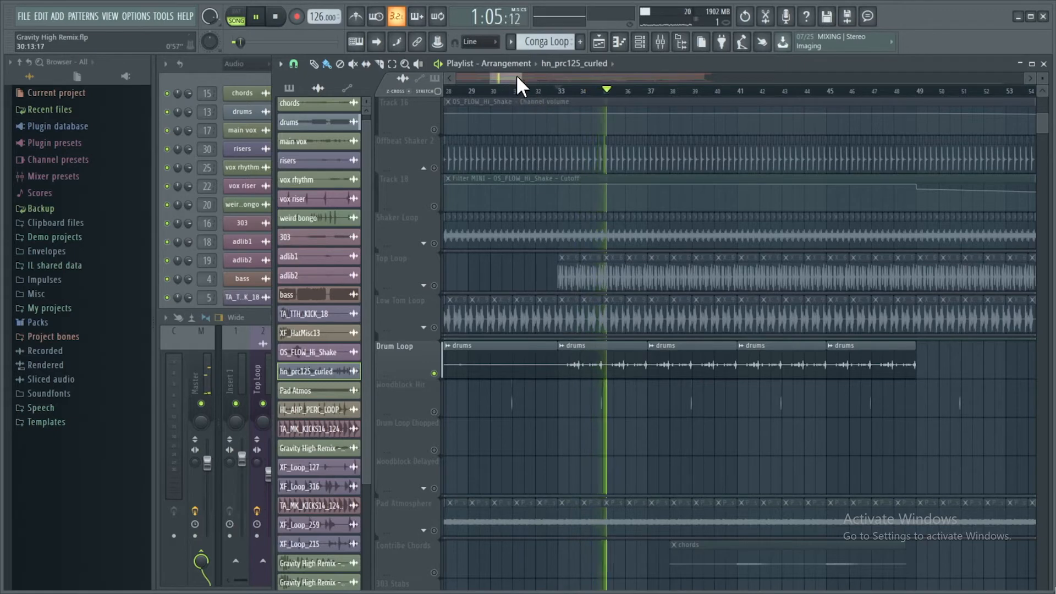
- Solo the Woodblock Hit track, play its hits from around bar 11 and stop playback
drag(516, 76, 487, 78)
right_click(435, 412)
key(space)
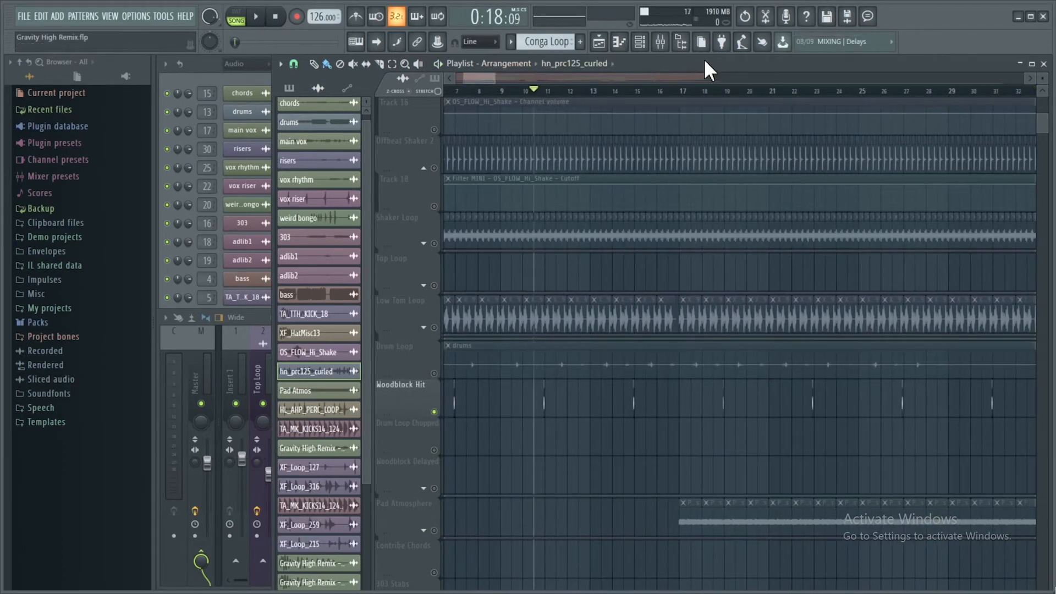
key(space)
drag(490, 78, 492, 78)
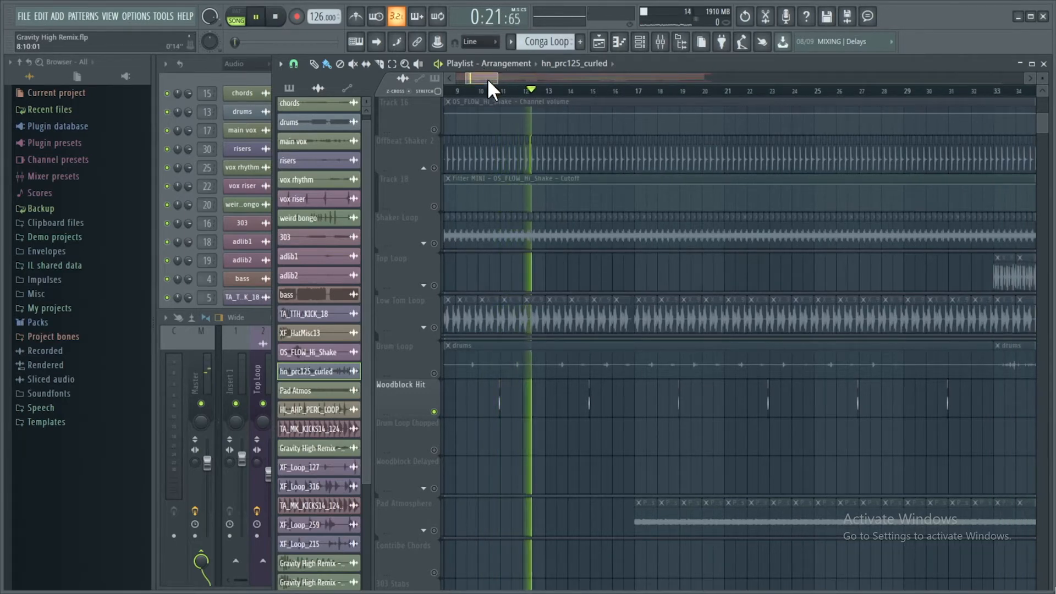
drag(487, 78, 516, 81)
key(space)
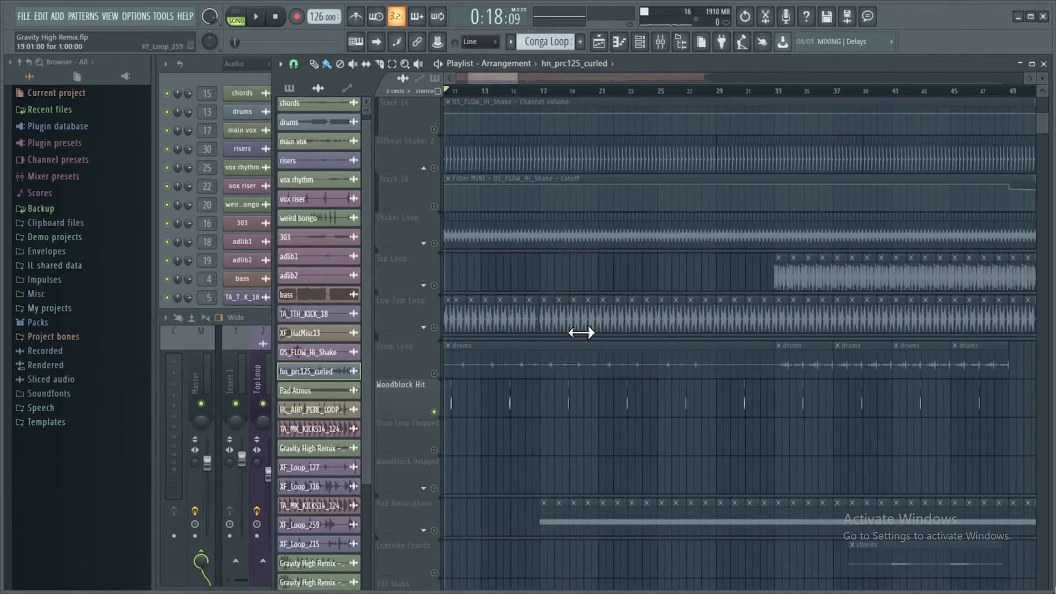
- Solo the Drum Loop Chopped track at bar 65, preview its XF_Loop_215 source sample and close the sample window
scroll(582, 332, down, 2)
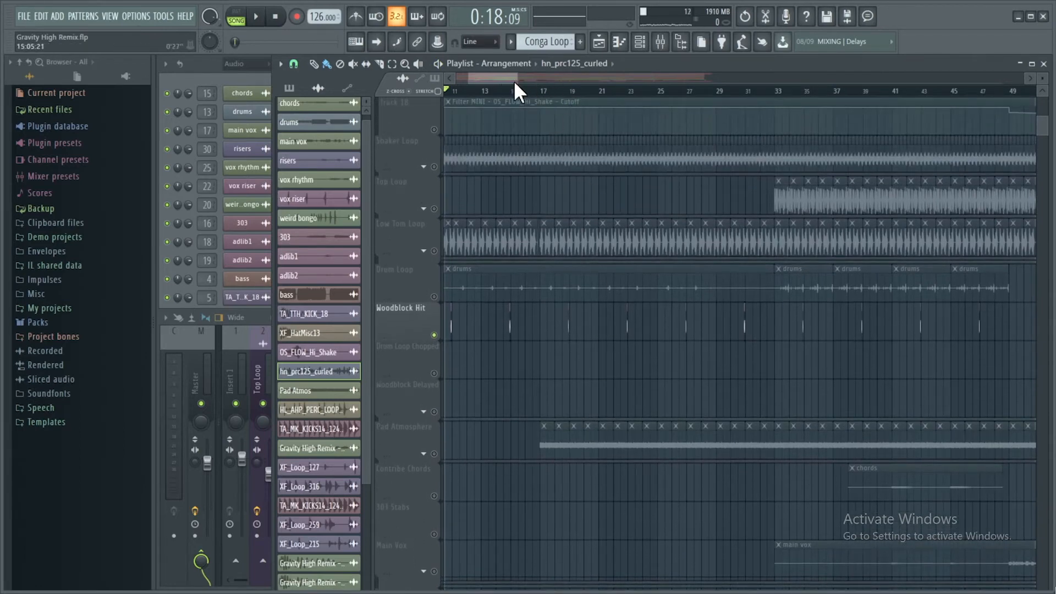
drag(514, 80, 538, 91)
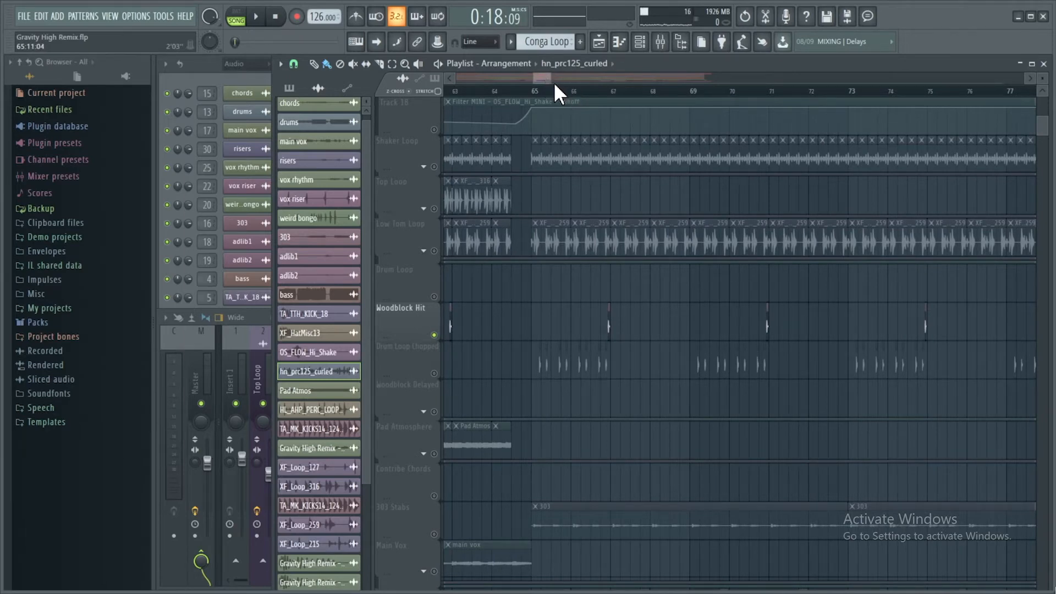
drag(542, 79, 546, 79)
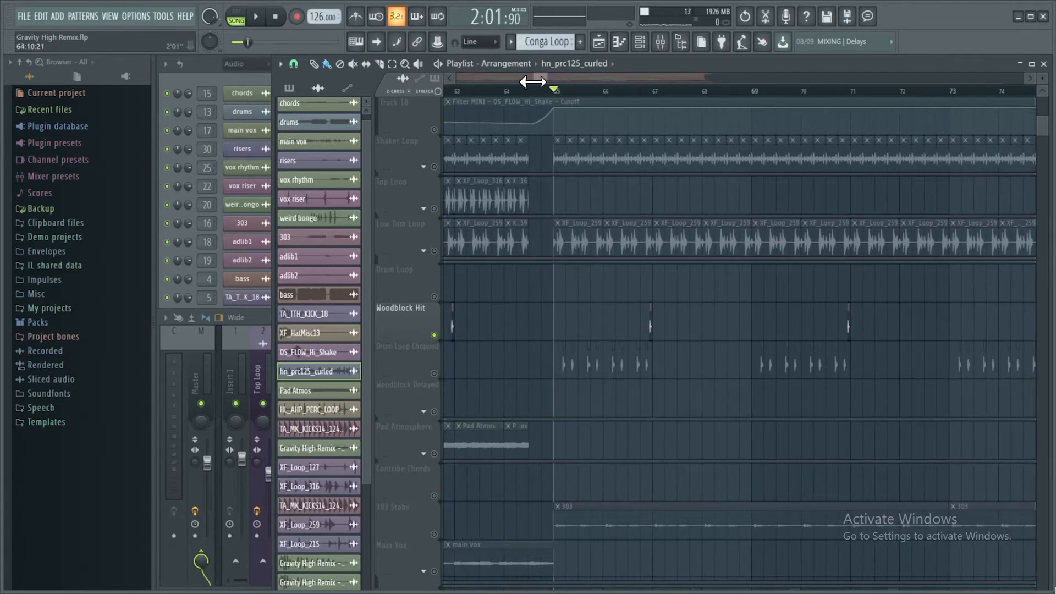
right_click(434, 373)
double_click(586, 364)
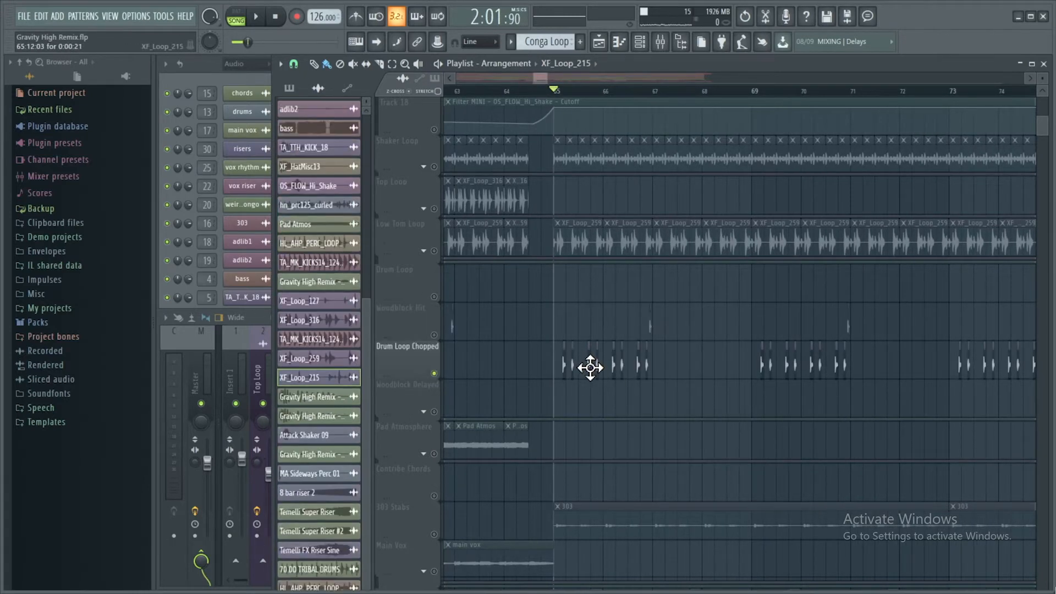
click(297, 335)
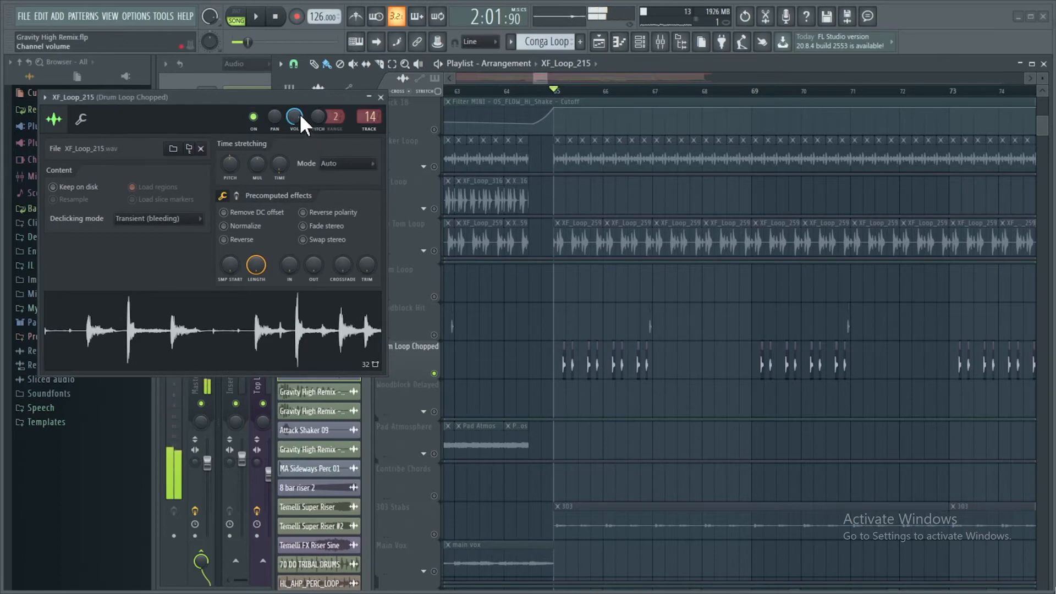
drag(288, 95, 301, 97)
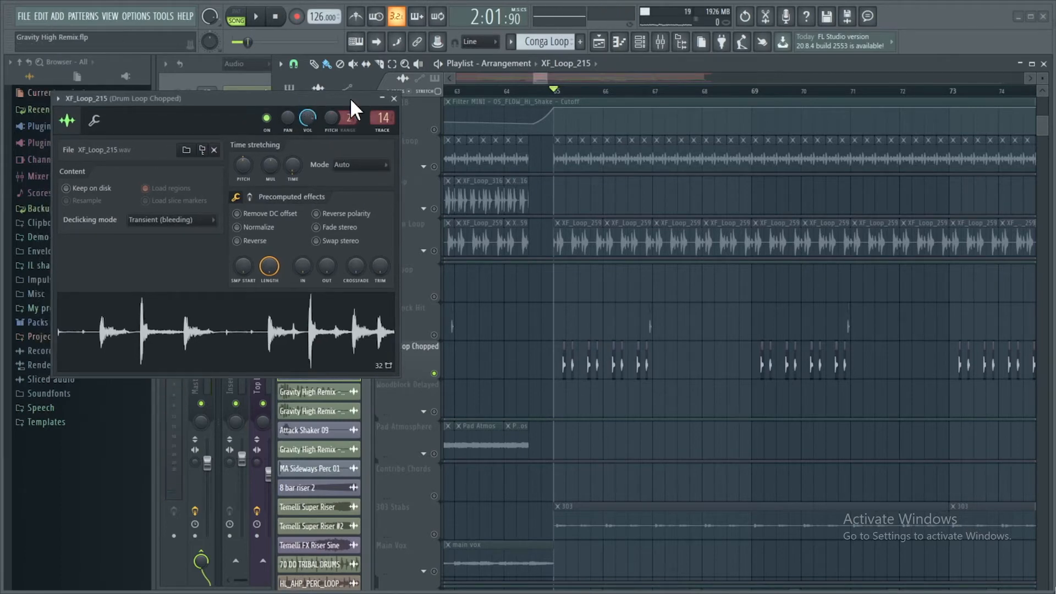
click(393, 99)
- Play the soloed Drum Loop Chopped track from bar 65, stop playback and look over its repeating chopped clips
scroll(544, 80, up, 4)
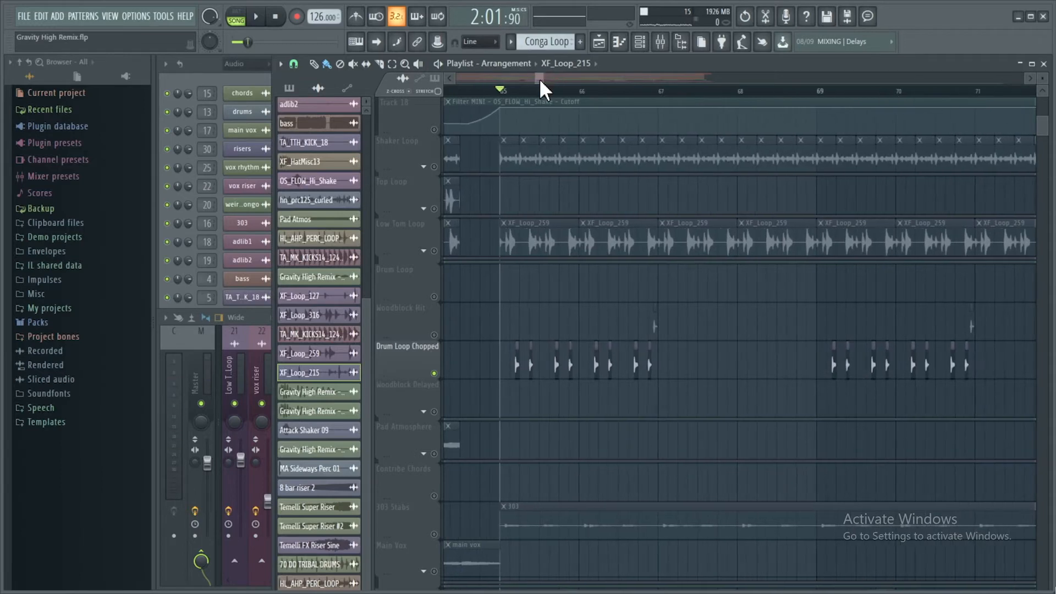
scroll(539, 78, up, 1)
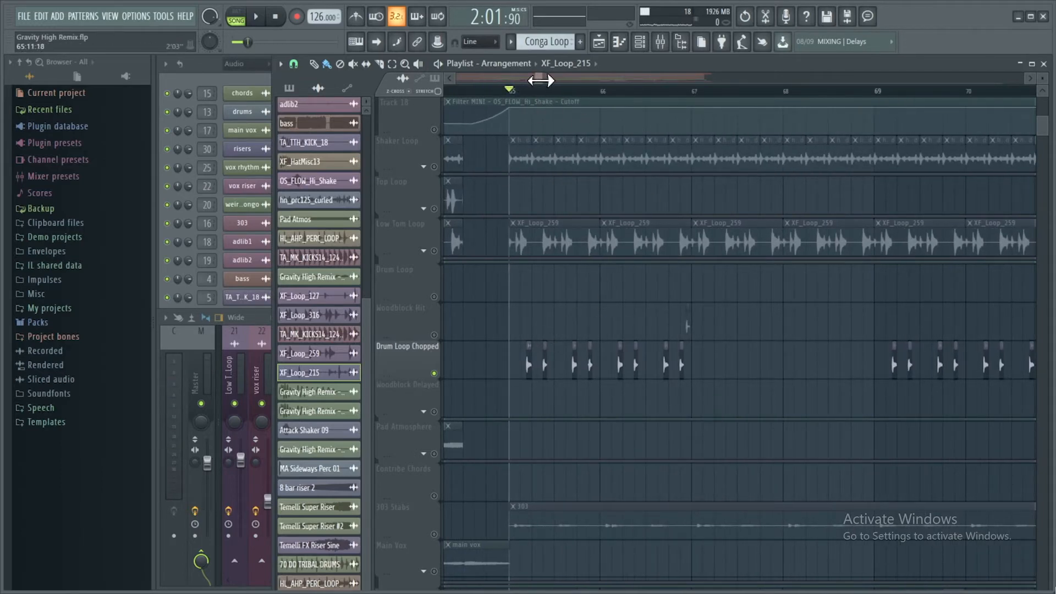
key(space)
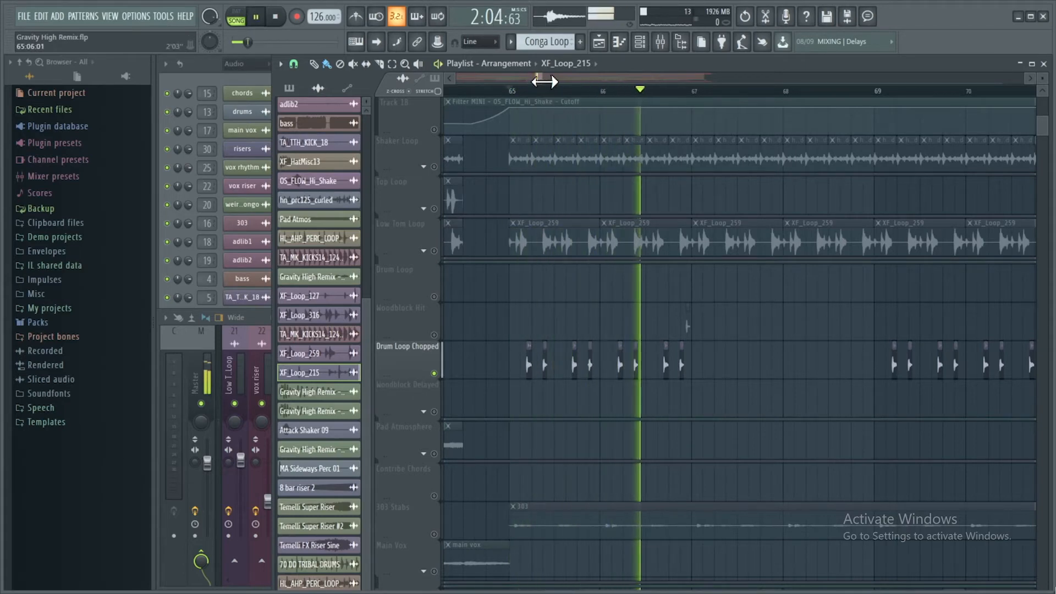
key(space)
drag(541, 80, 546, 79)
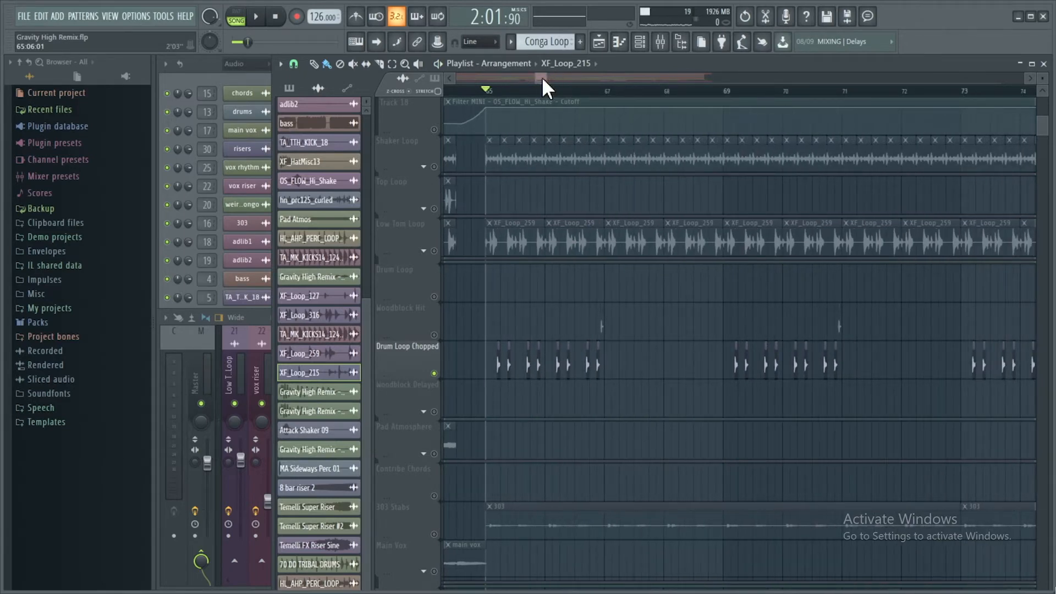
drag(544, 78, 549, 78)
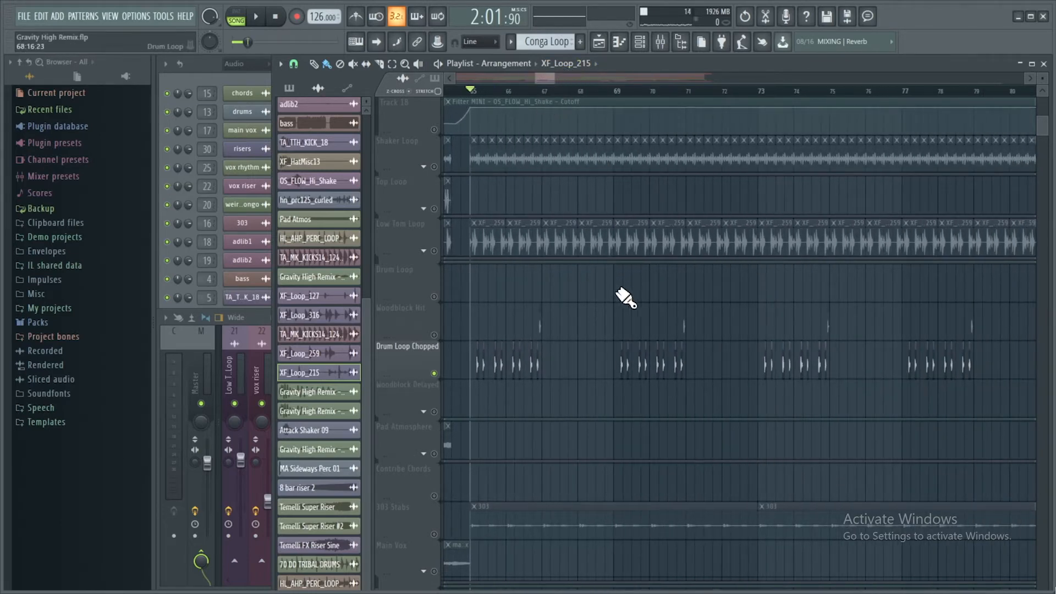
- Unsolo so that all tracks are active, play the full mix from bar 65 and stop playback
drag(547, 79, 542, 79)
right_click(439, 209)
right_click(438, 209)
key(space)
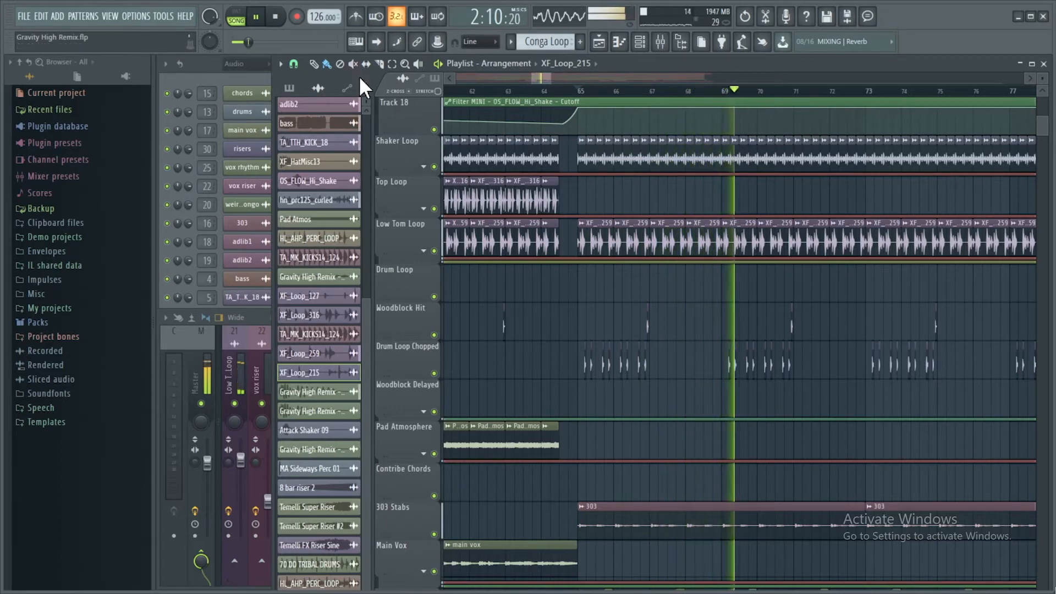
drag(542, 76, 546, 76)
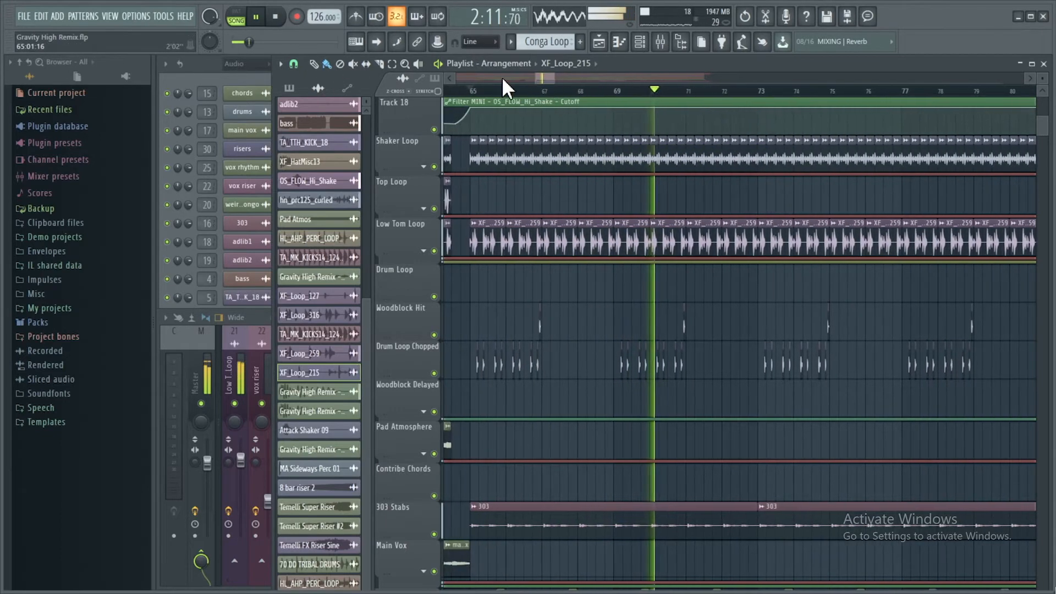
click(275, 17)
- Set the playback position to bar 117, solo Woodblock Delayed together with Pad Atmosphere and expand the woodblock's Wet Level automation
scroll(543, 78, left, 3)
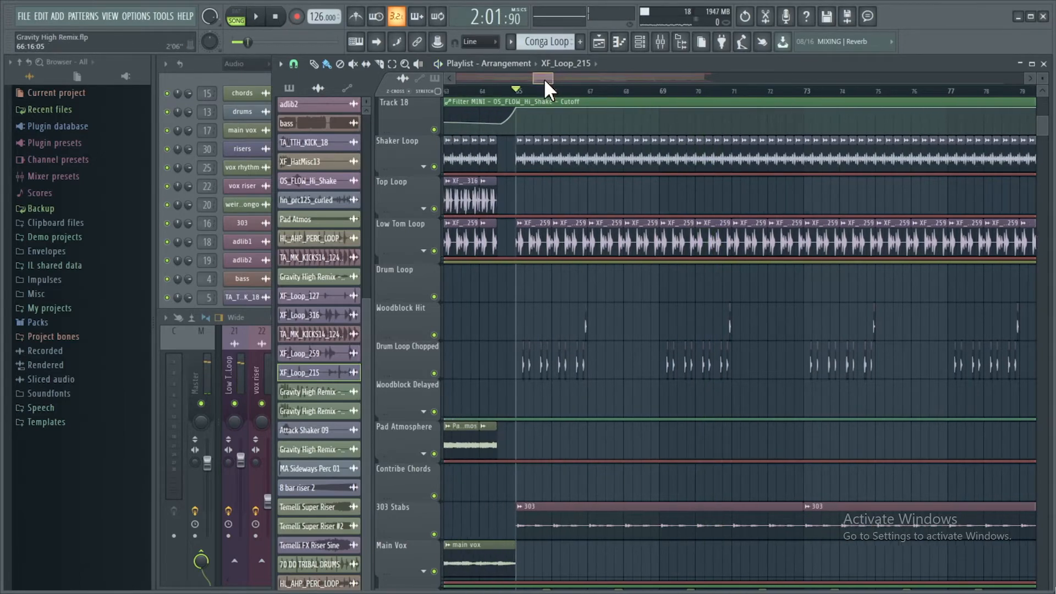
scroll(555, 78, down, 5)
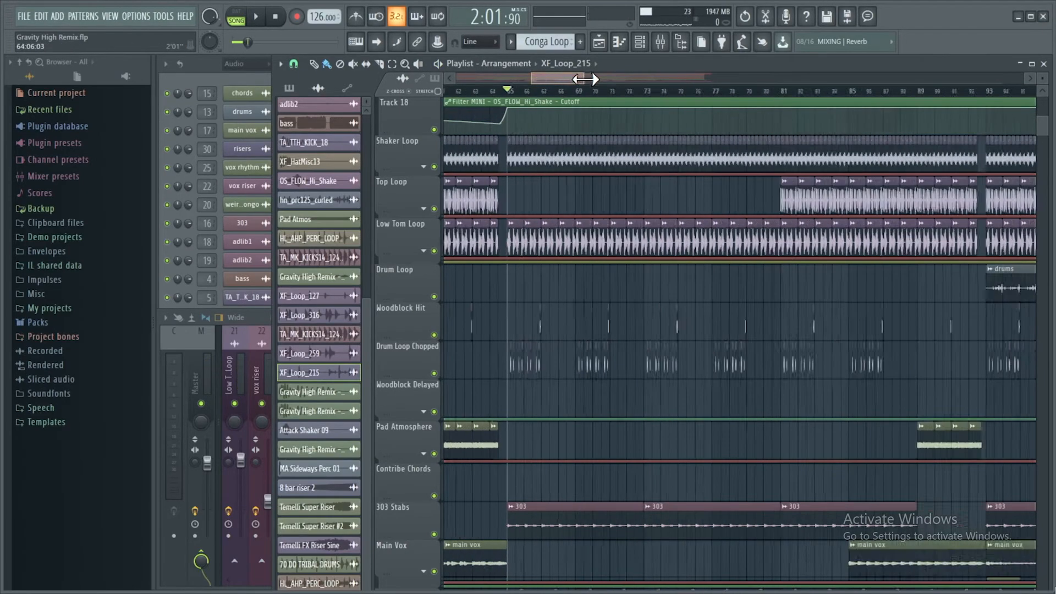
scroll(542, 77, left, 5)
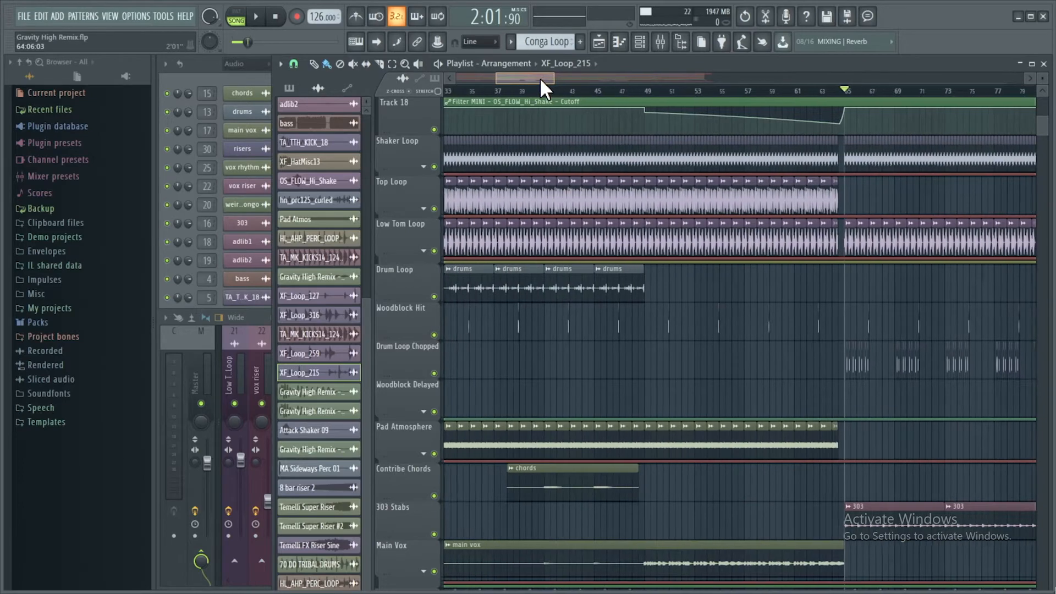
scroll(533, 77, right, 7)
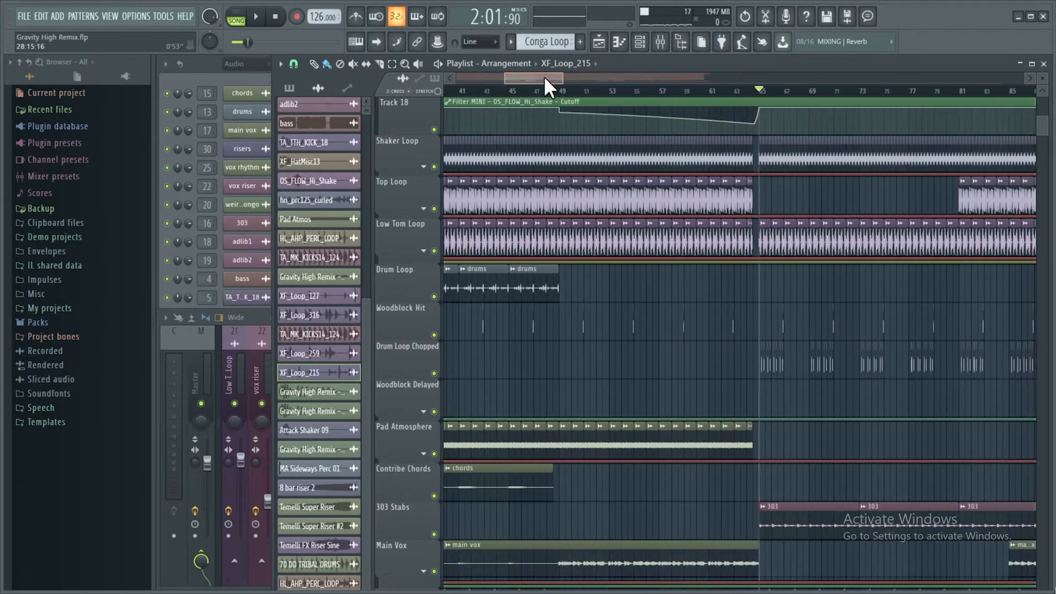
scroll(608, 306, down, 3)
drag(547, 78, 603, 118)
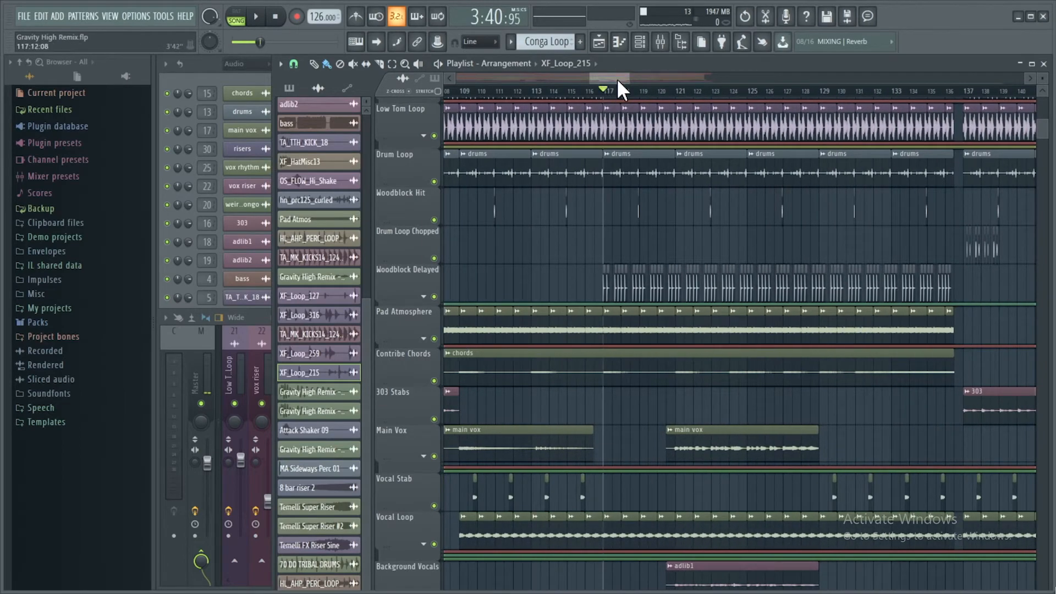
scroll(617, 79, right, 1)
ctrl+click(434, 296)
click(434, 338)
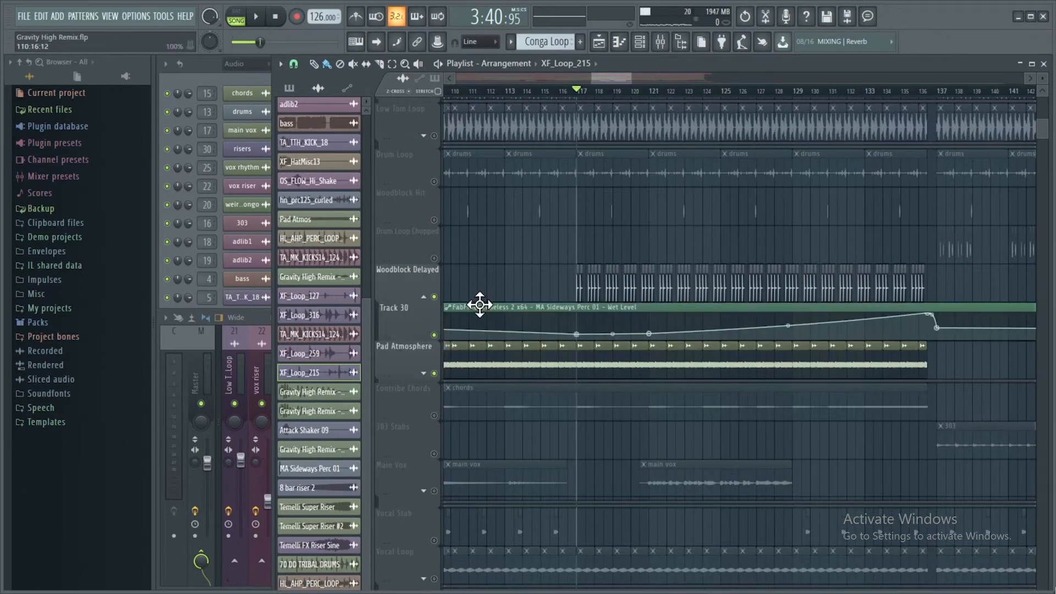
- Play from bar 117 and mute the Pad Atmosphere track so only Woodblock Delayed is heard
scroll(622, 80, right, 1)
key(space)
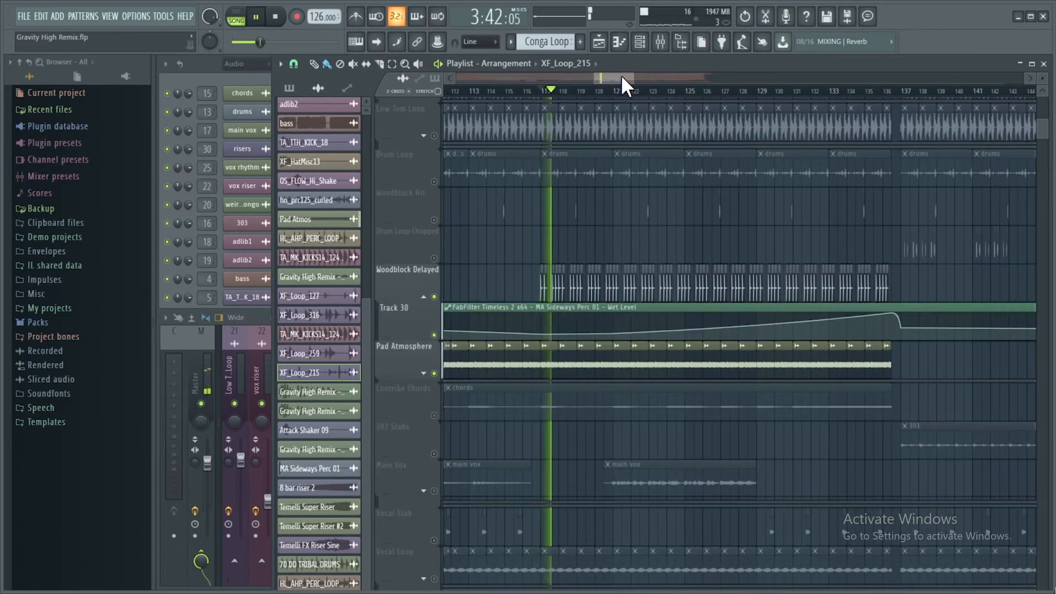
scroll(622, 74, right, 1)
scroll(632, 87, up, 2)
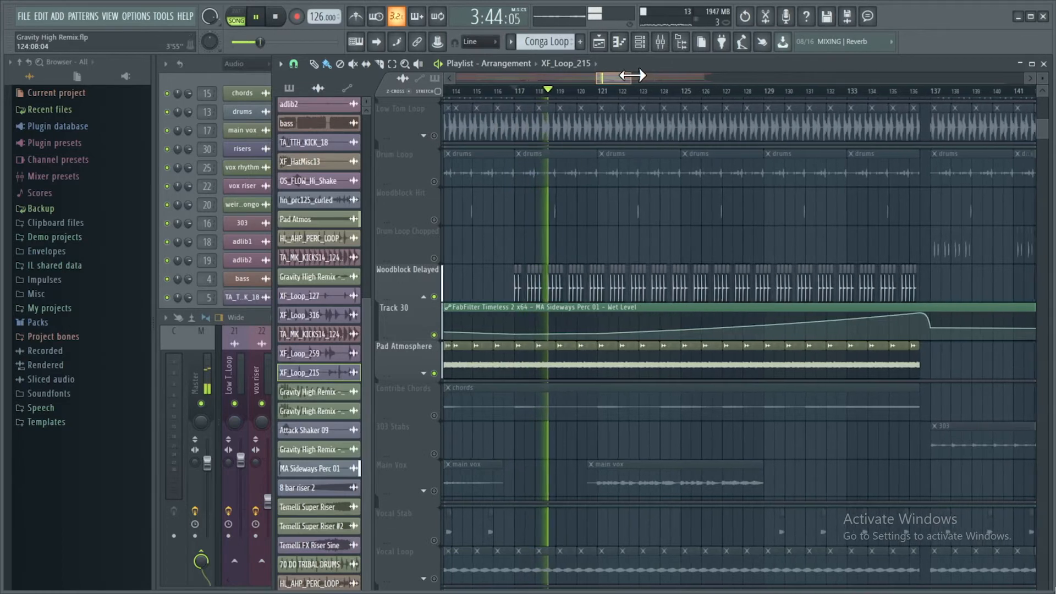
click(434, 373)
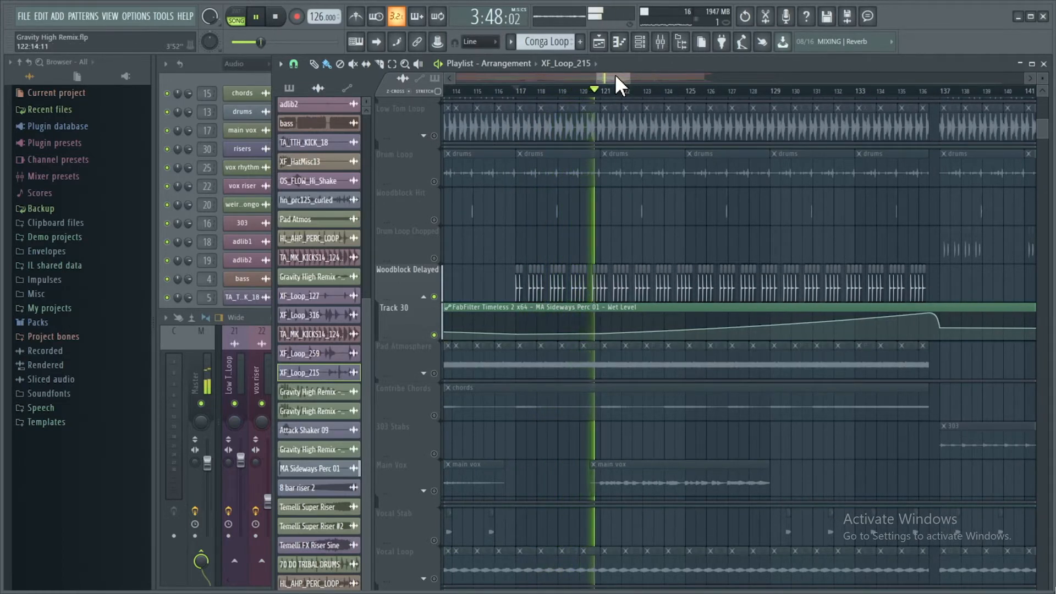
- Open the MA Sideways Perc 01 channel settings from a Woodblock Delayed clip and close them
scroll(615, 74, right, 1)
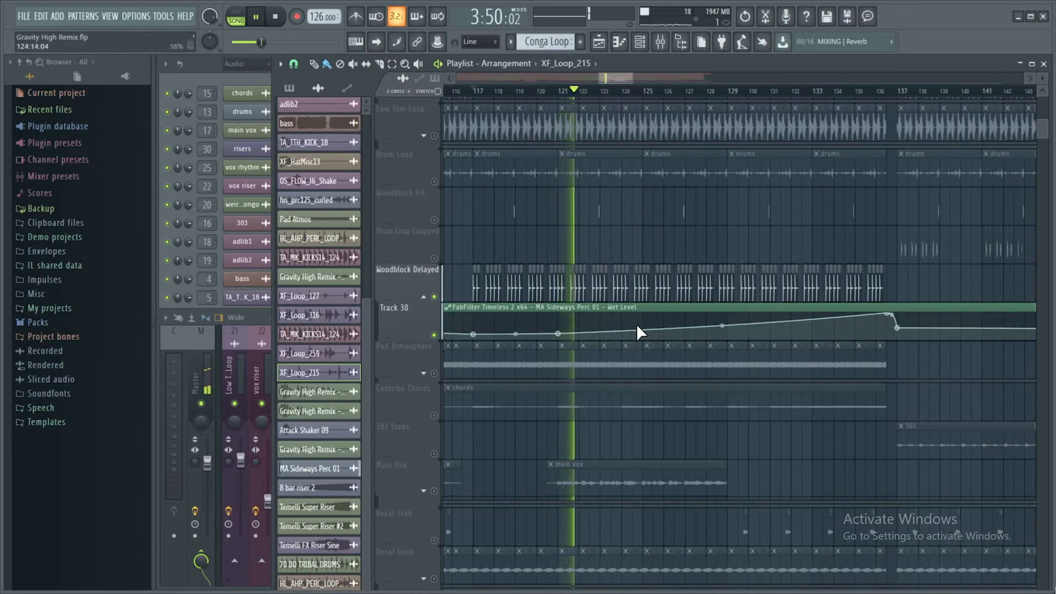
double_click(614, 290)
click(823, 201)
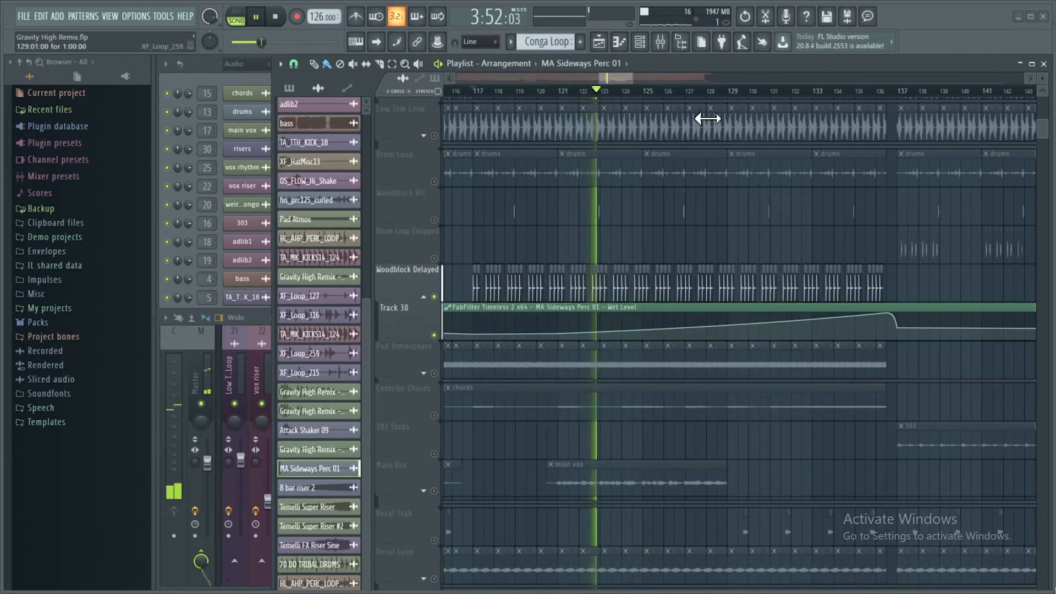
- Show the mixer and select the Woodblock Delayed insert to examine its effects alongside the Timeless 2 Wet Level automation
click(659, 41)
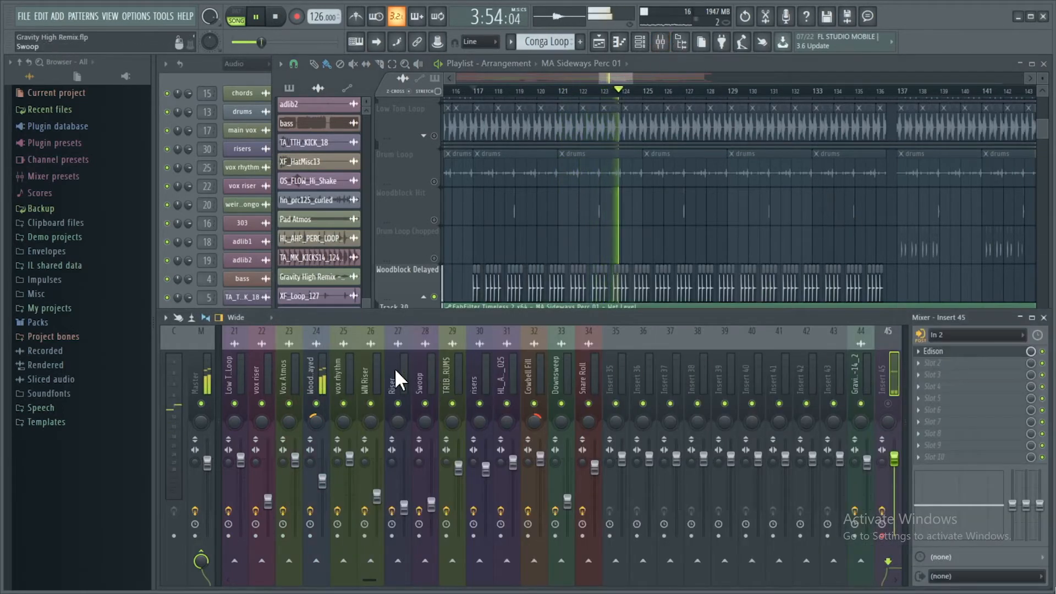
click(313, 378)
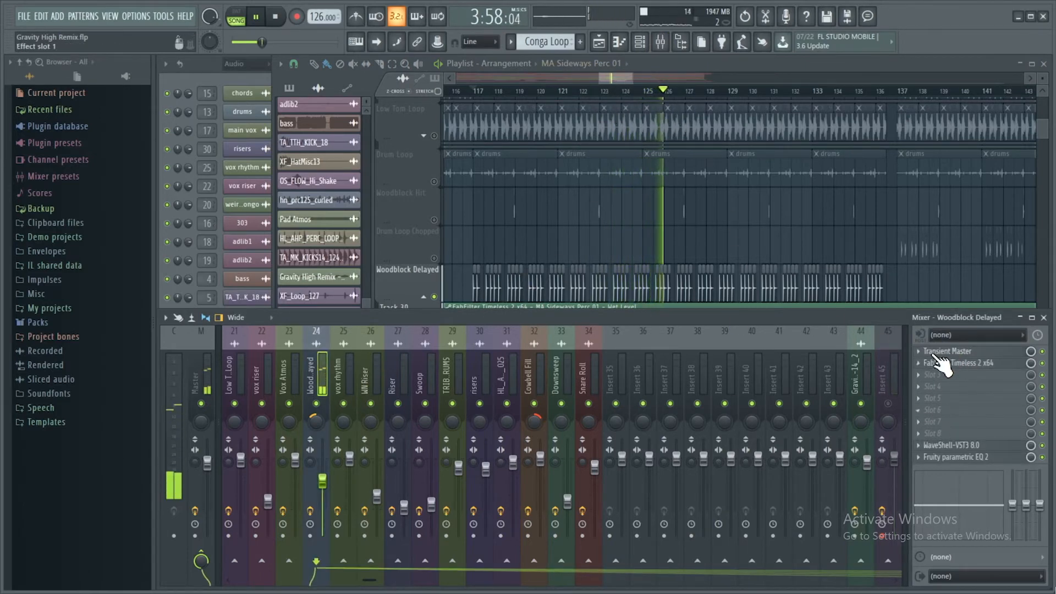
scroll(648, 110, down, 2)
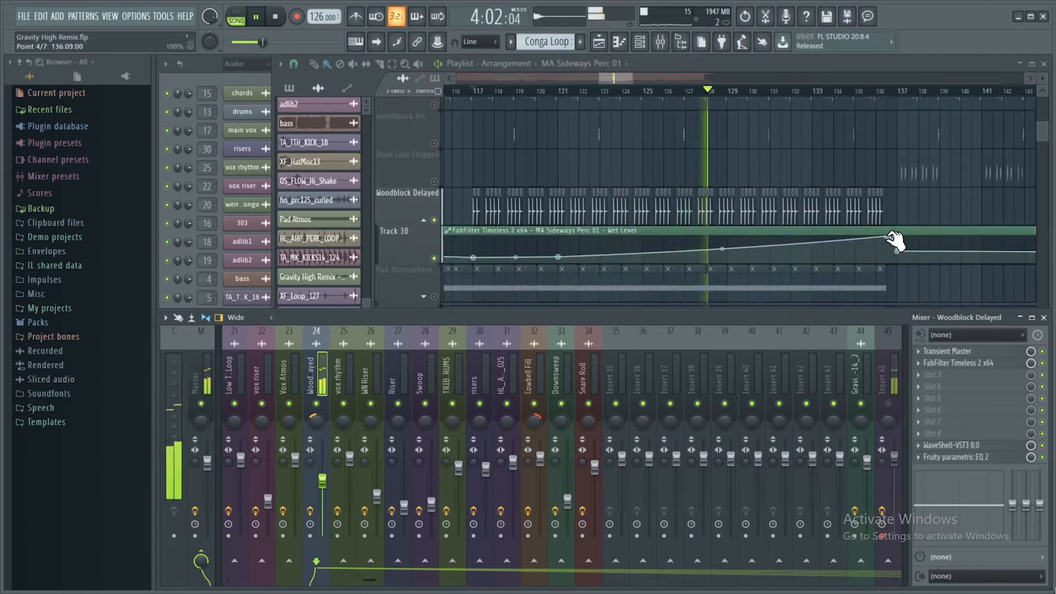
- Open FabFilter Timeless 2 on the Woodblock Delayed insert to examine its delay settings during playback, stop playback and close the plugin
click(984, 364)
drag(550, 146, 521, 140)
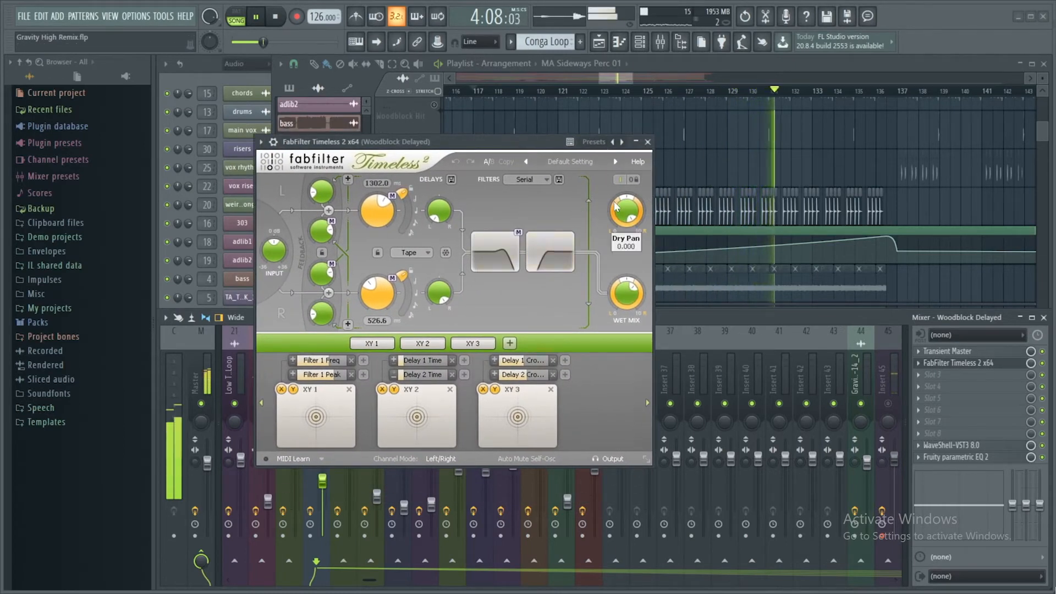
drag(618, 78, 622, 78)
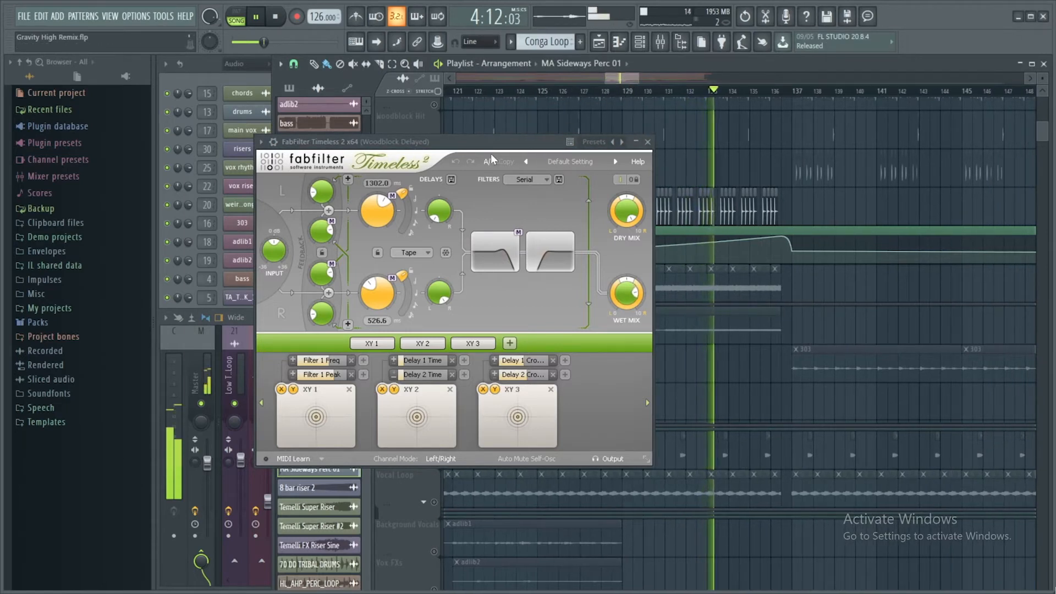
click(276, 17)
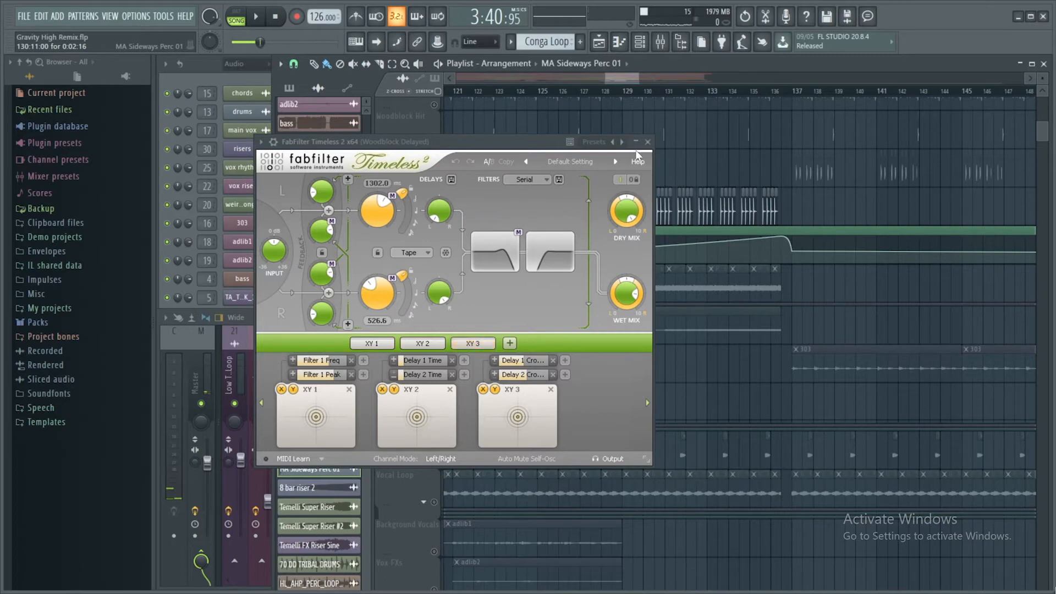
click(648, 142)
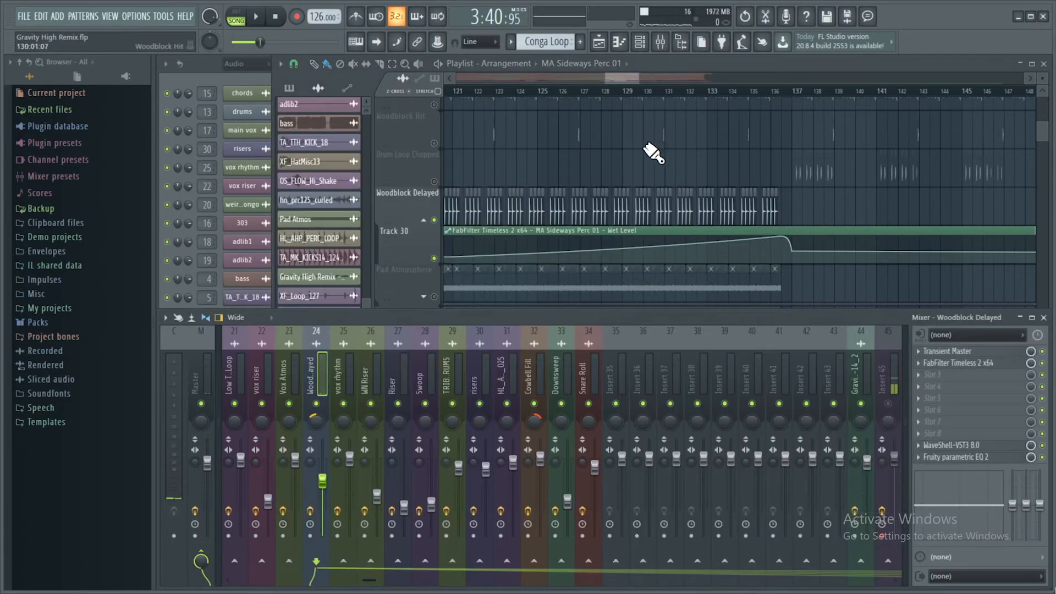
- Open and close the sample settings of a Woodblock Delayed clip, and select the Woodblock Delayed insert in the mixer
mouse_move(620, 77)
mouse_down()
mouse_move(454, 64)
mouse_move(708, 80)
mouse_move(600, 84)
mouse_move(620, 77)
mouse_up()
double_click(594, 203)
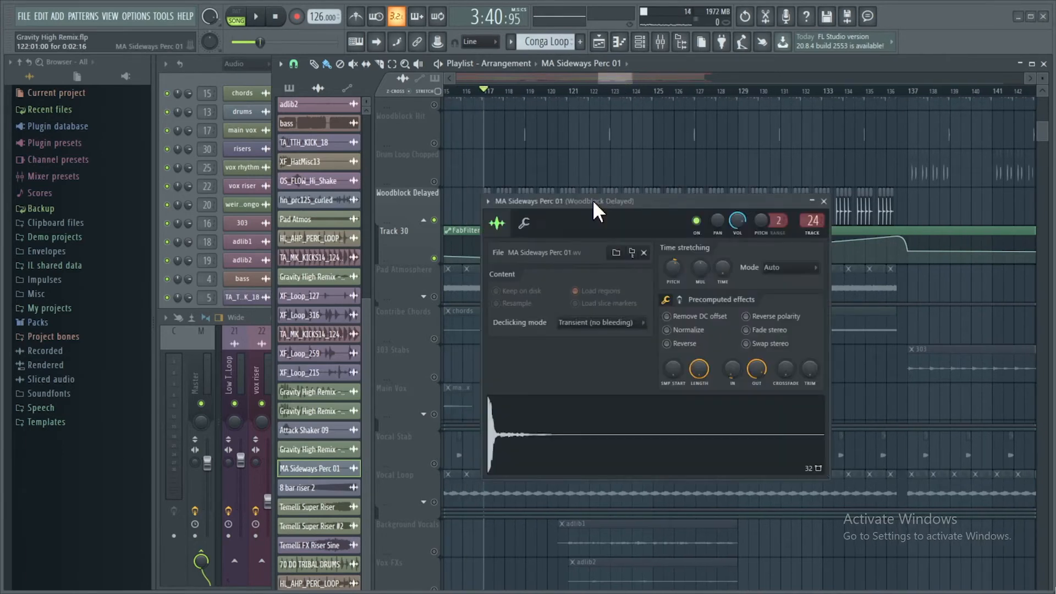
click(822, 201)
click(660, 42)
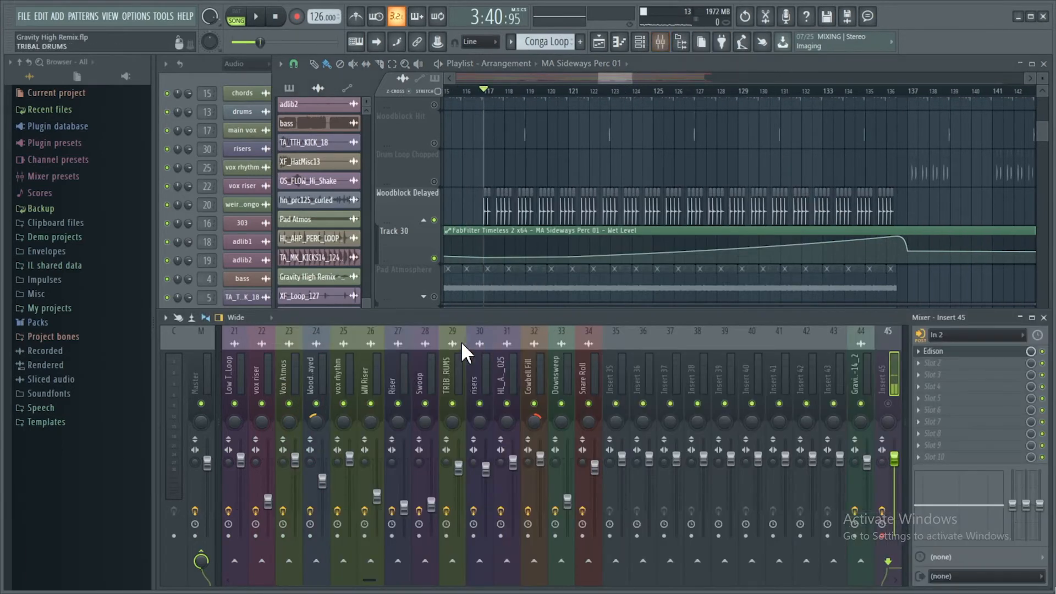
click(563, 367)
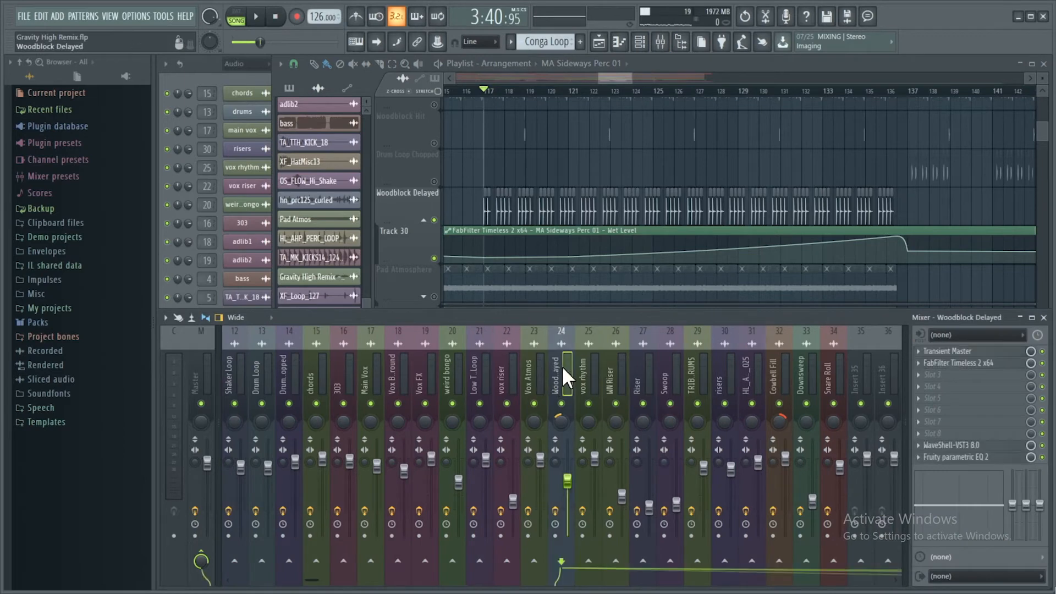
- Examine the Transient Master, S1 Stereo Imager and Fruity parametric EQ 2 on the Woodblock Delayed insert, closing each one
click(967, 355)
click(970, 357)
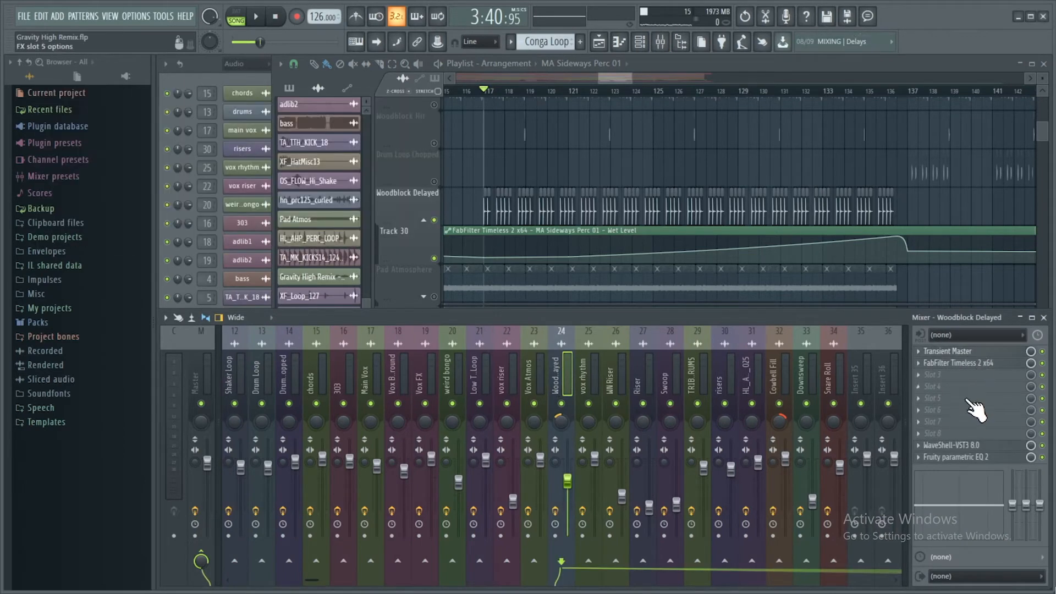
click(963, 446)
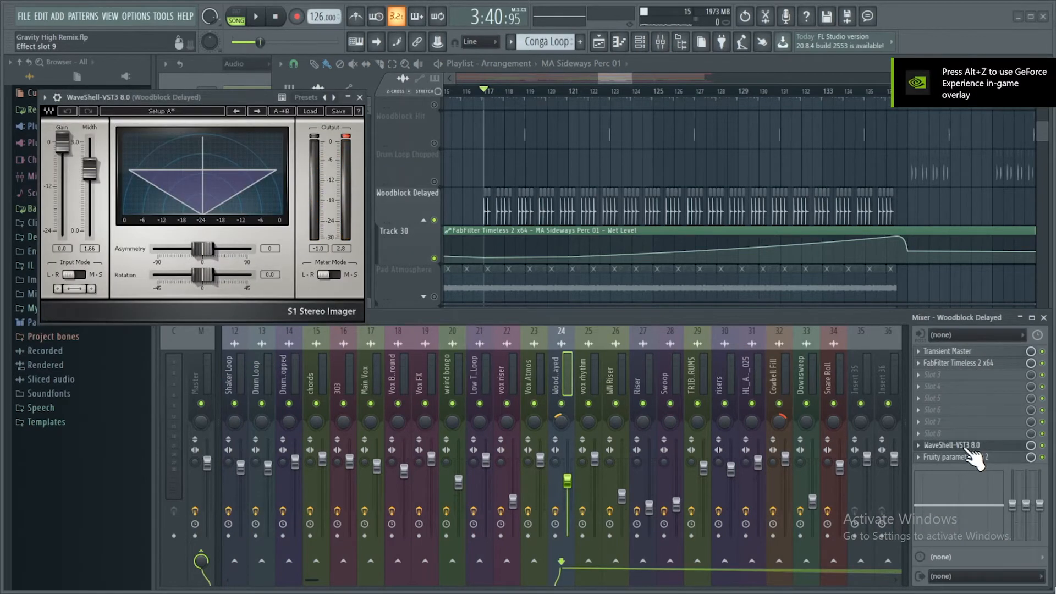
click(969, 447)
click(969, 447)
click(969, 447)
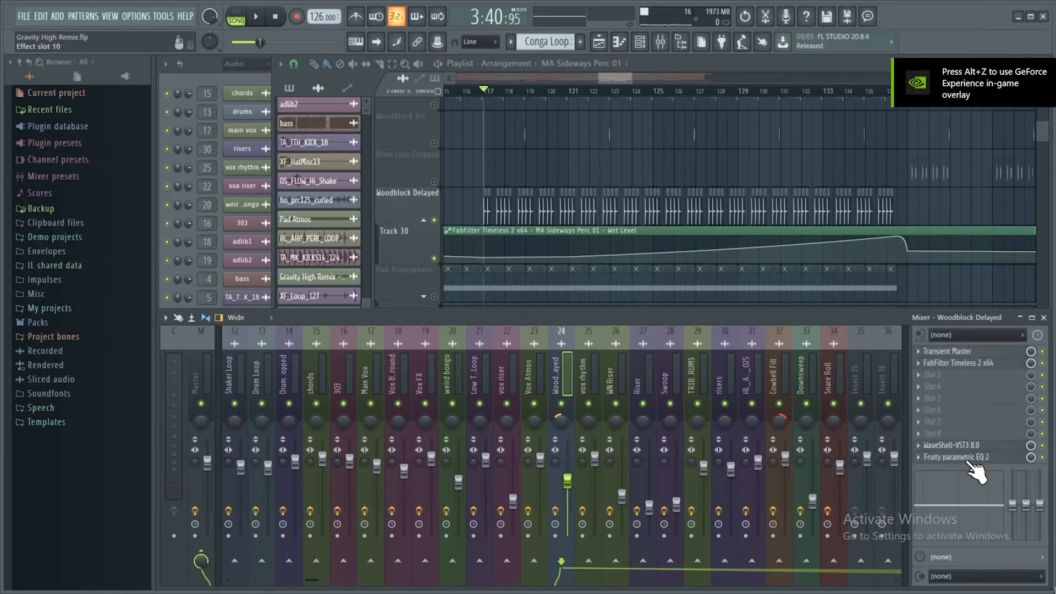
click(970, 459)
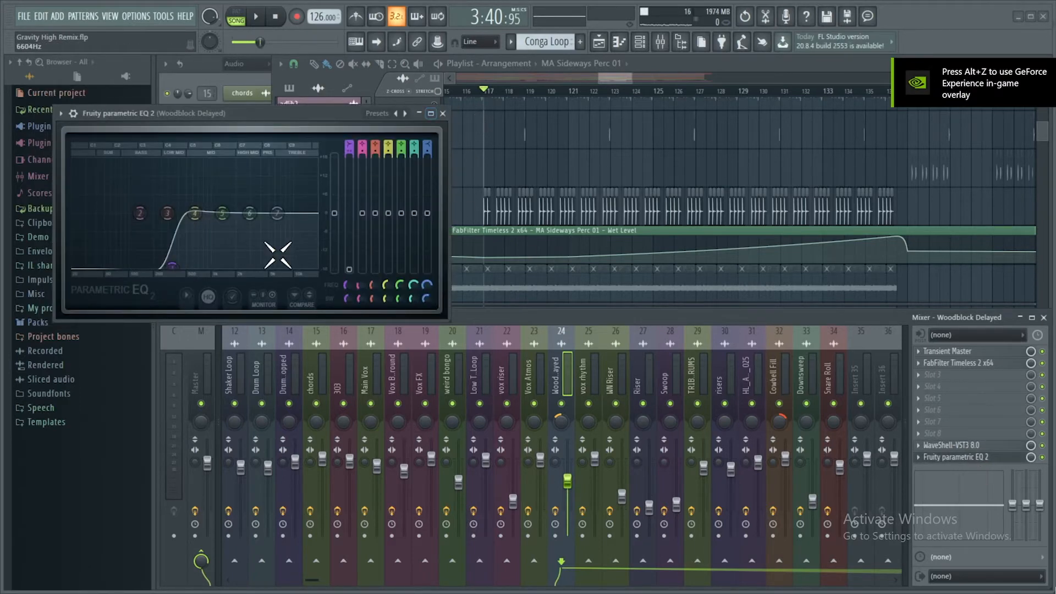
click(443, 113)
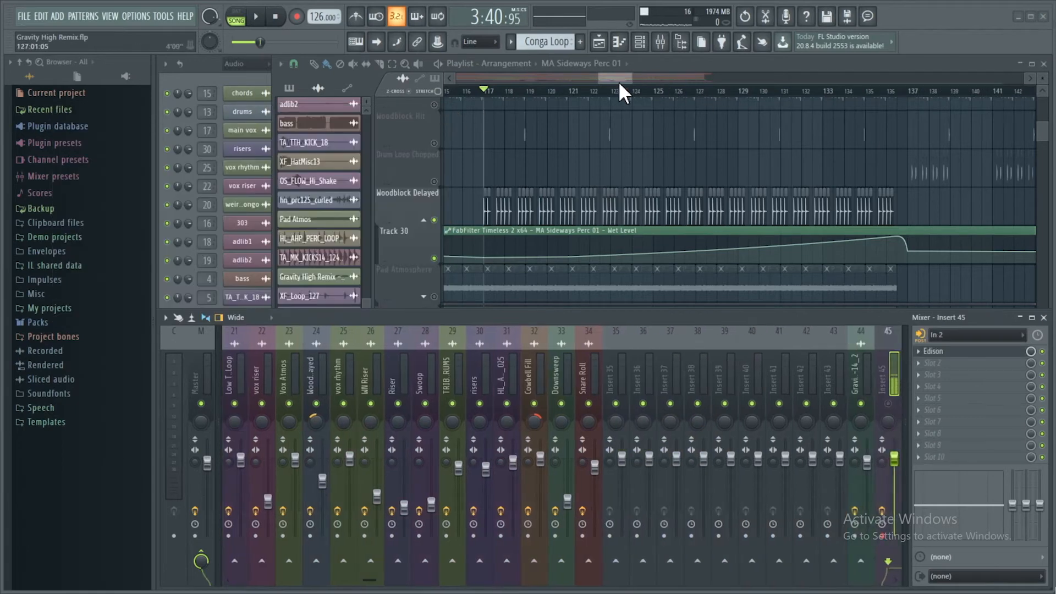
- Zoom out the playlist and examine how the percussion, shaker, loop and woodblock tracks and their automation are arranged
drag(619, 78, 724, 81)
scroll(597, 133, up, 1)
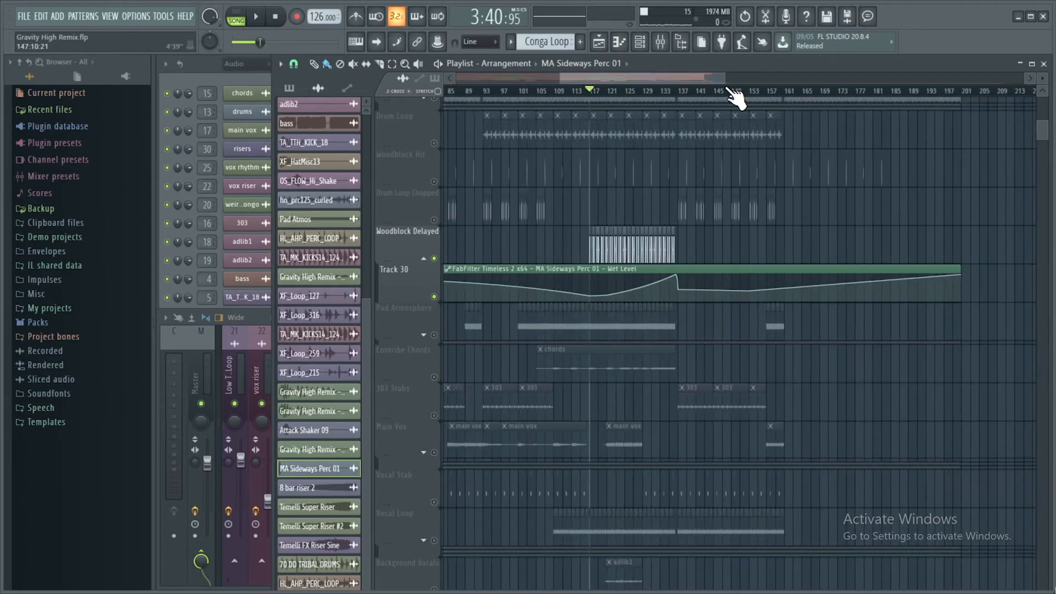
scroll(731, 250, up, 7)
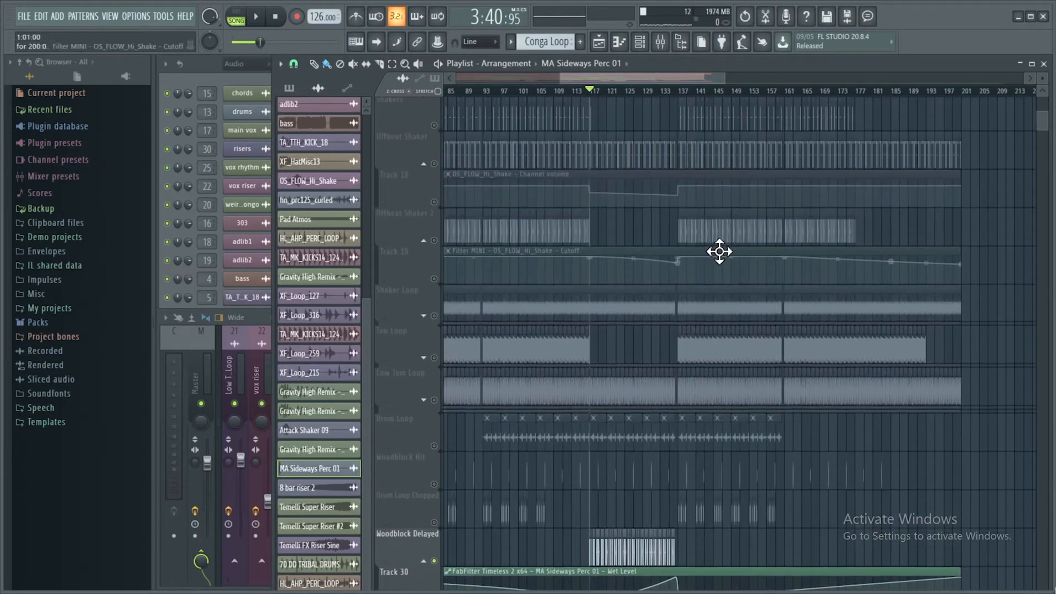
scroll(749, 285, down, 1)
scroll(742, 275, up, 2)
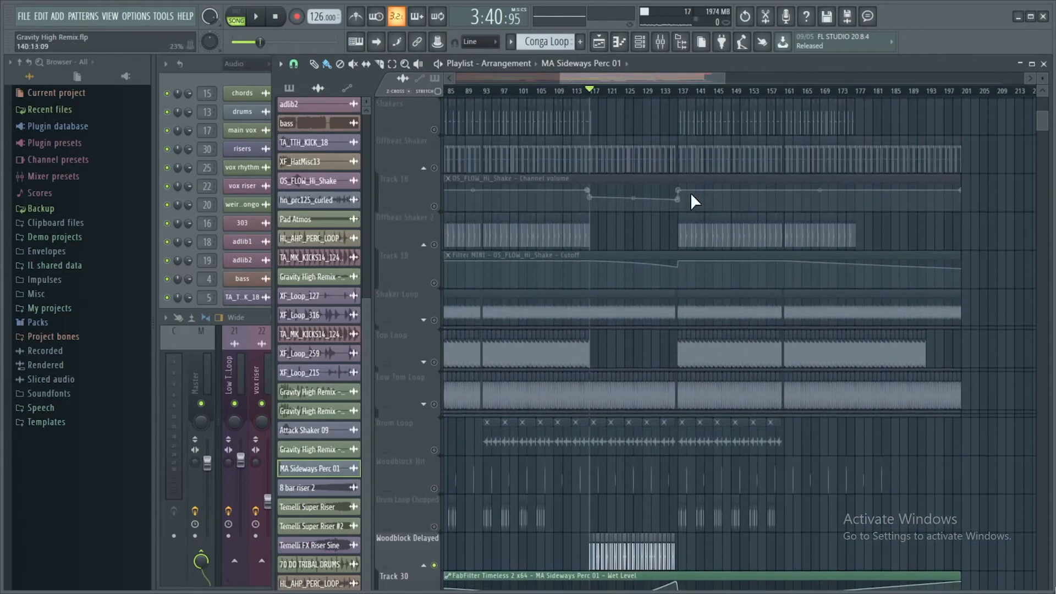
drag(657, 76, 616, 79)
scroll(604, 307, up, 3)
scroll(609, 314, down, 7)
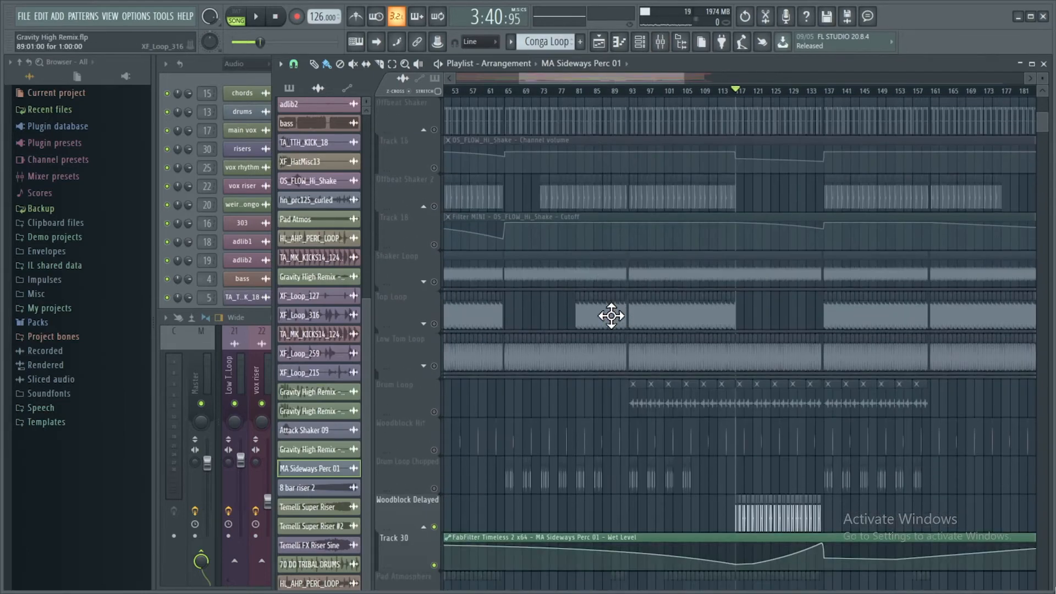
scroll(613, 316, up, 12)
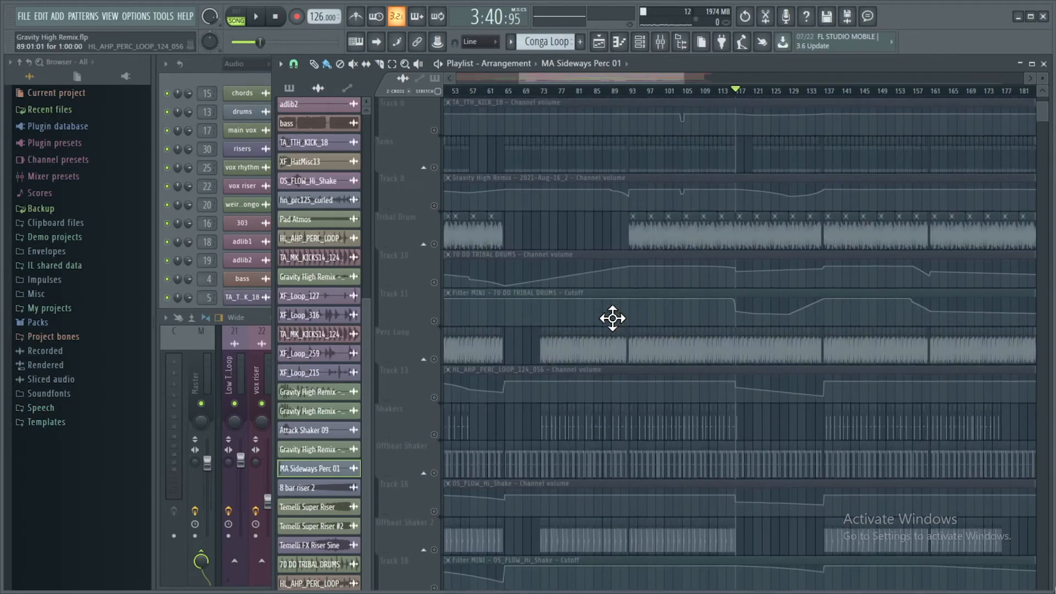
scroll(615, 315, down, 12)
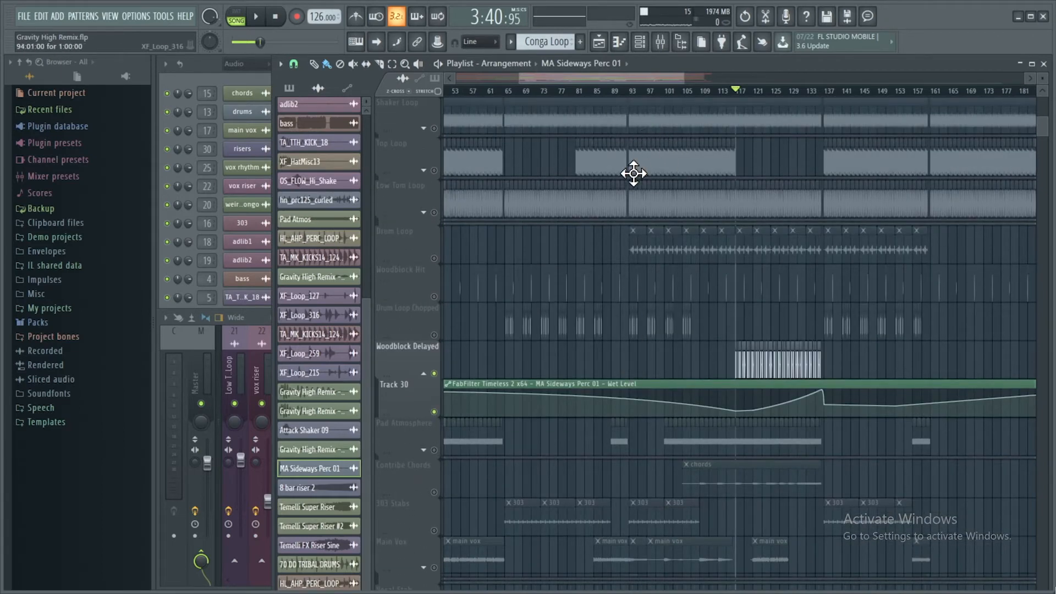
scroll(632, 299, down, 1)
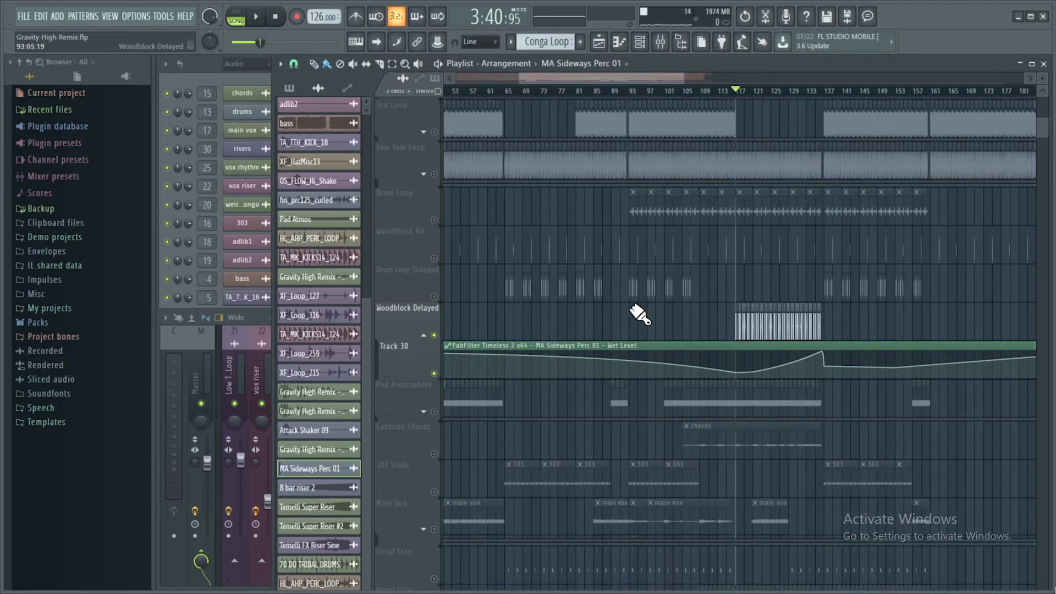
scroll(639, 330, down, 2)
- Solo the Pad Atmosphere track and bring its clips around bars 89 and 101 into view
drag(682, 75, 599, 77)
scroll(602, 231, up, 1)
scroll(576, 294, down, 2)
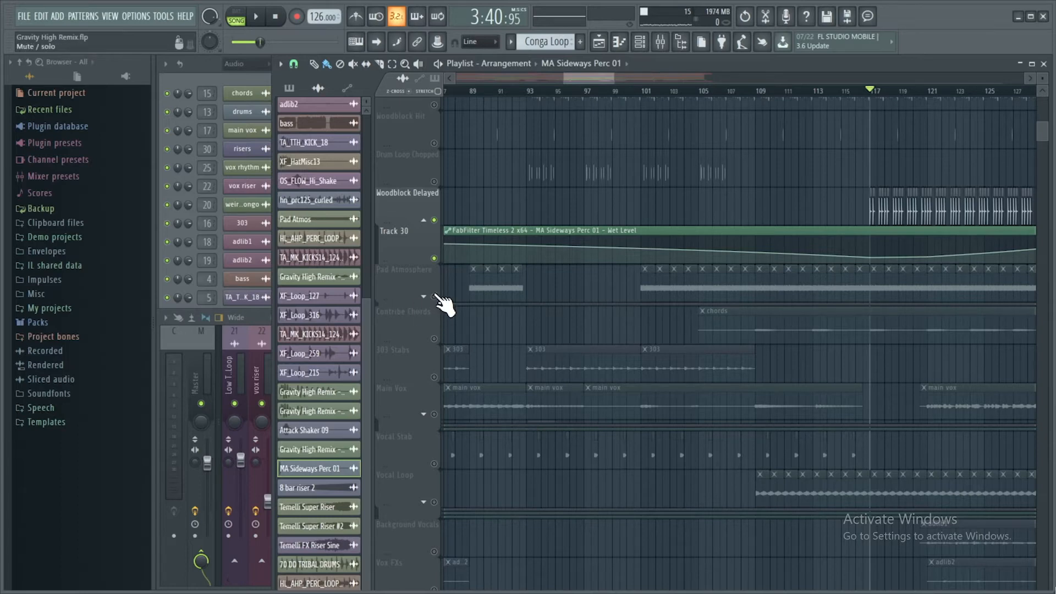
right_click(438, 297)
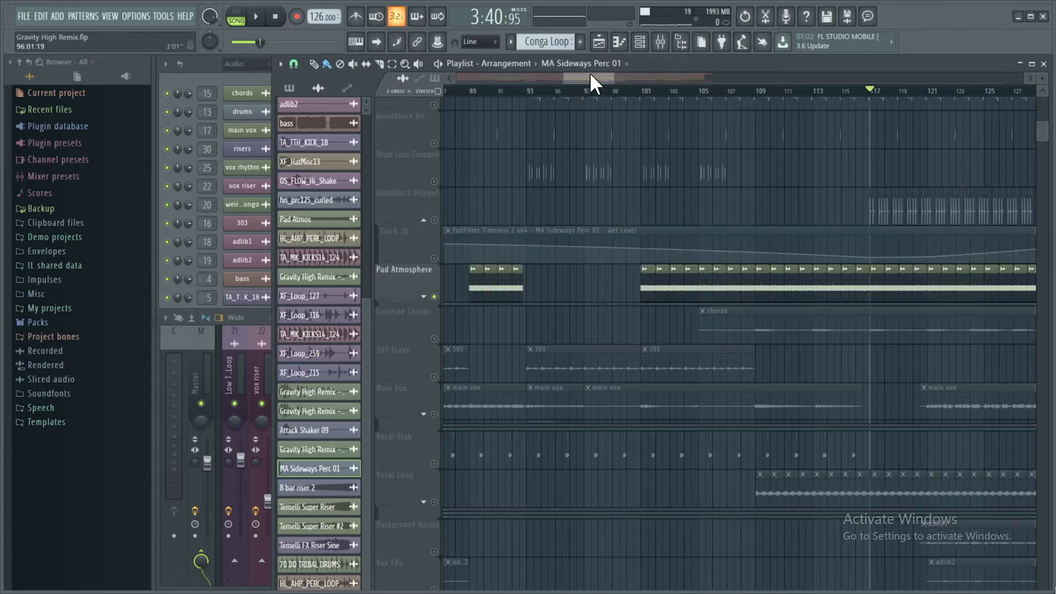
mouse_move(590, 72)
mouse_down()
mouse_move(579, 77)
mouse_move(600, 75)
mouse_move(583, 73)
mouse_up()
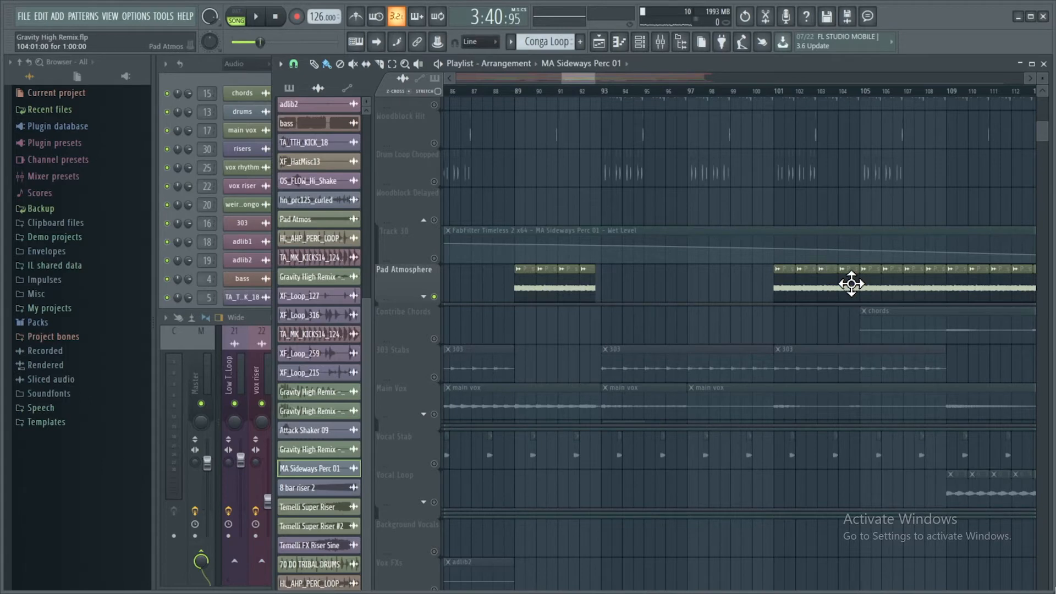
- Solo the Contribe Chords track, play it from bar 109 and stop playback
right_click(434, 339)
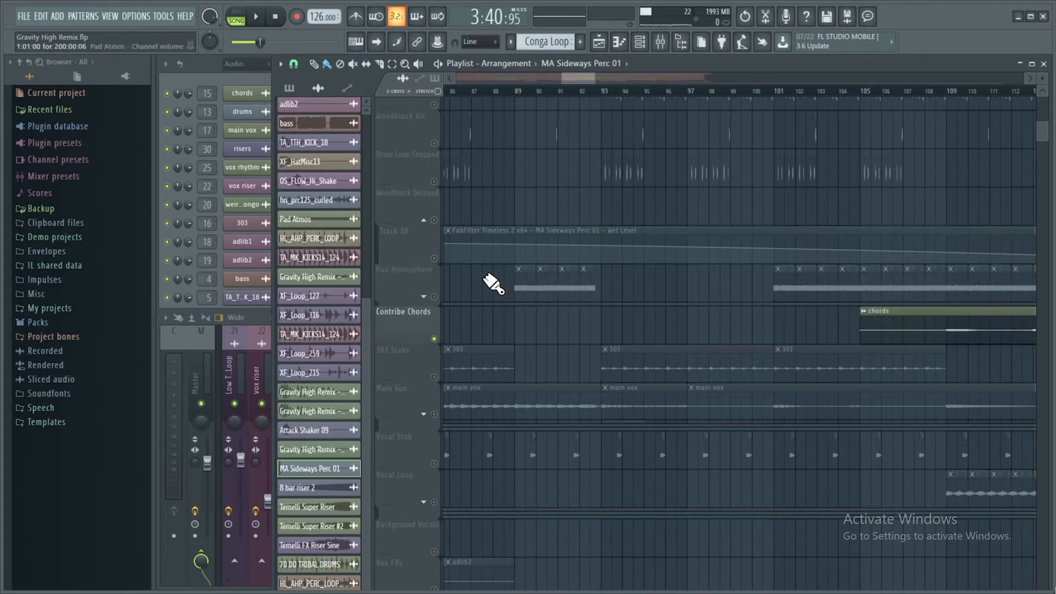
drag(579, 77, 599, 77)
click(648, 92)
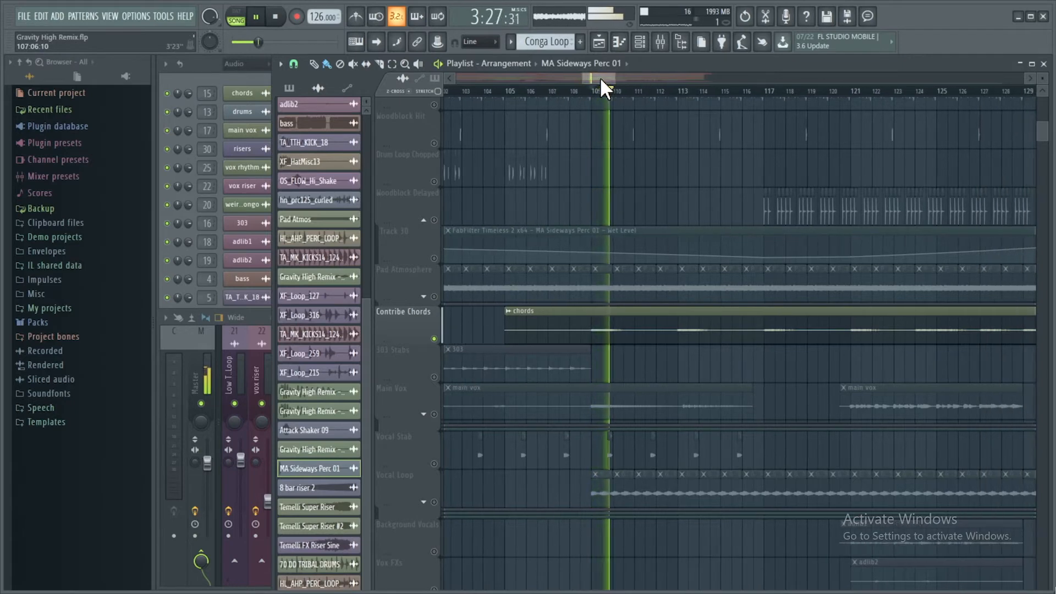
key(space)
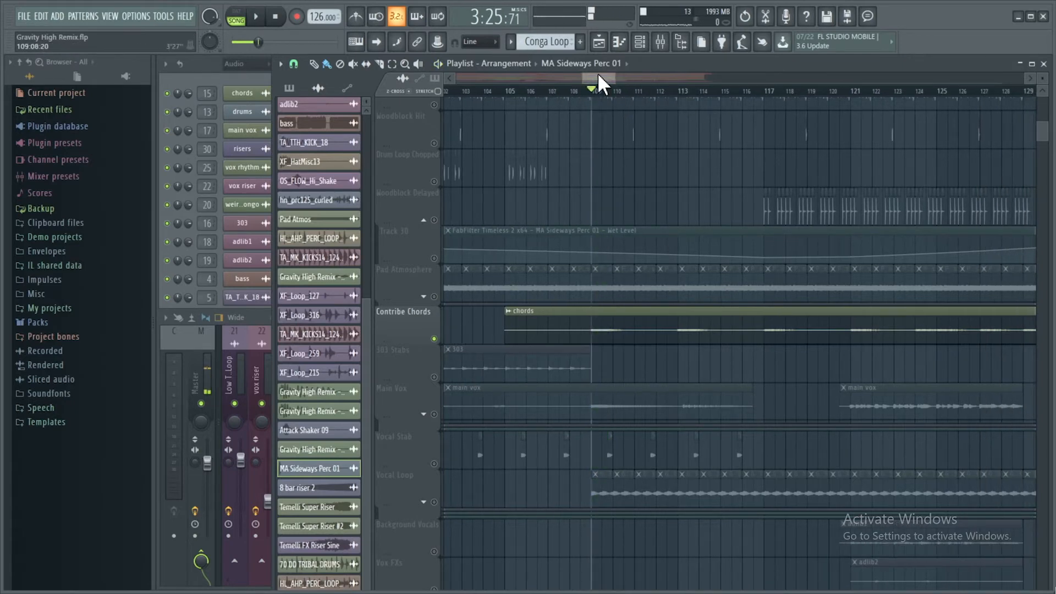
- Open the Pad Atmos channel settings from a playlist clip, audition the pad sample beside the mixer, stop it and close the settings
drag(599, 77, 595, 75)
double_click(587, 287)
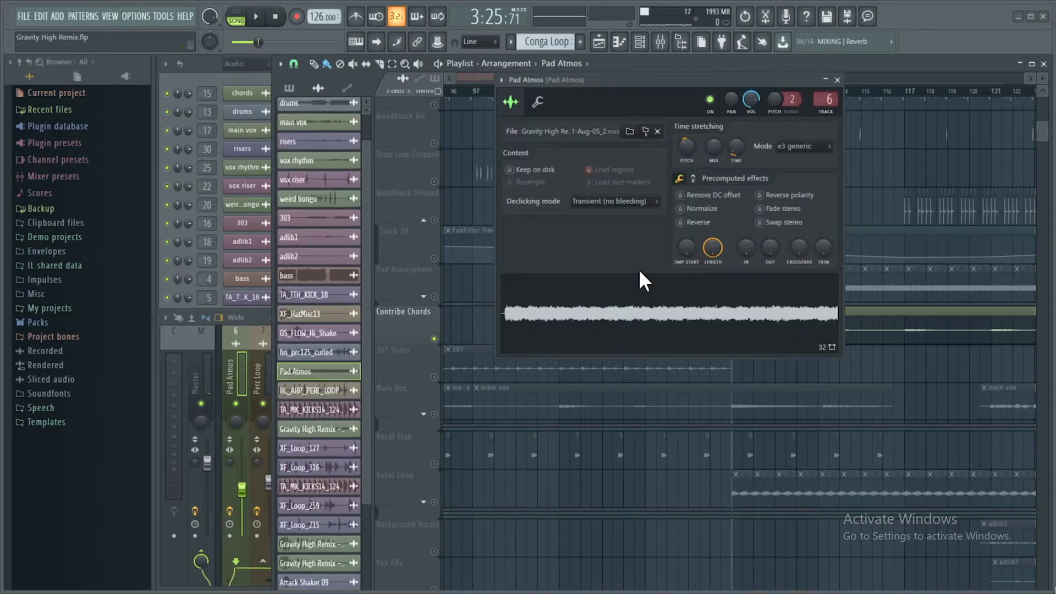
click(259, 385)
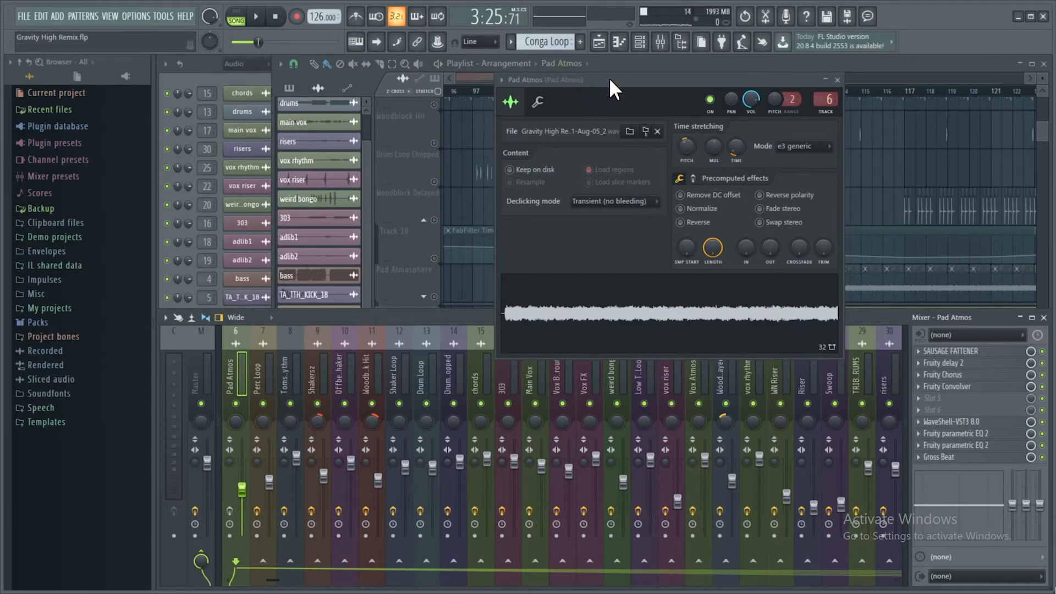
drag(609, 80, 631, 95)
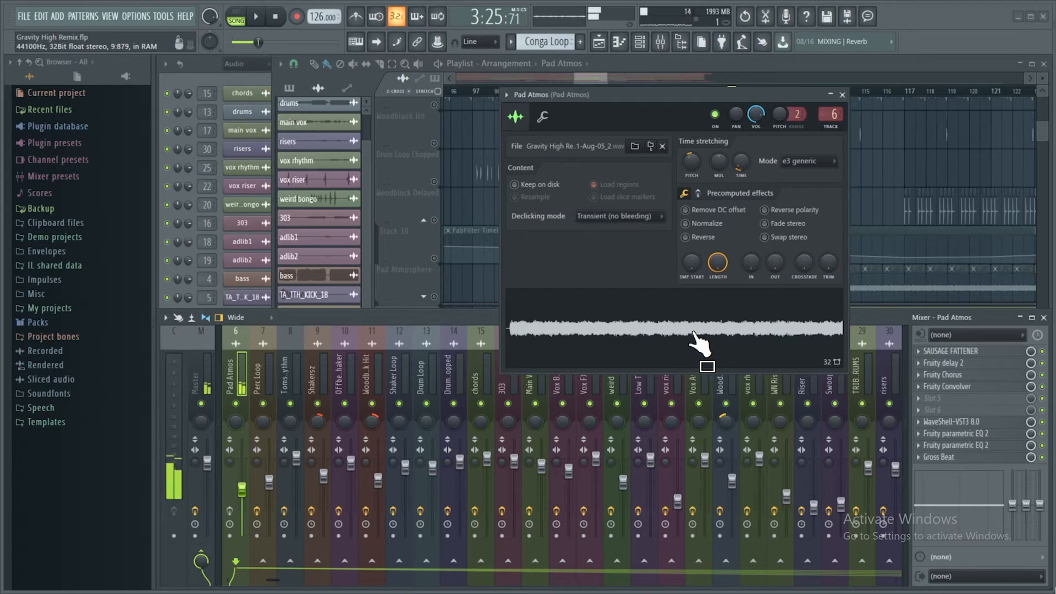
click(282, 20)
click(841, 95)
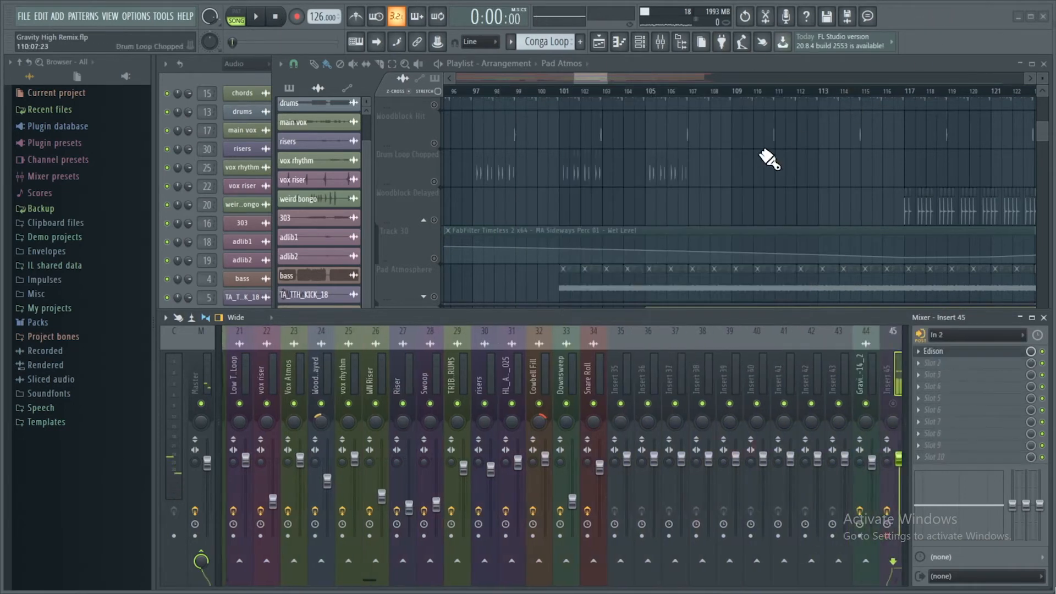
- Select the Pad Atmos insert in the mixer and open its Fruity Convolver to examine the White Noise impulse
click(593, 80)
key(F9)
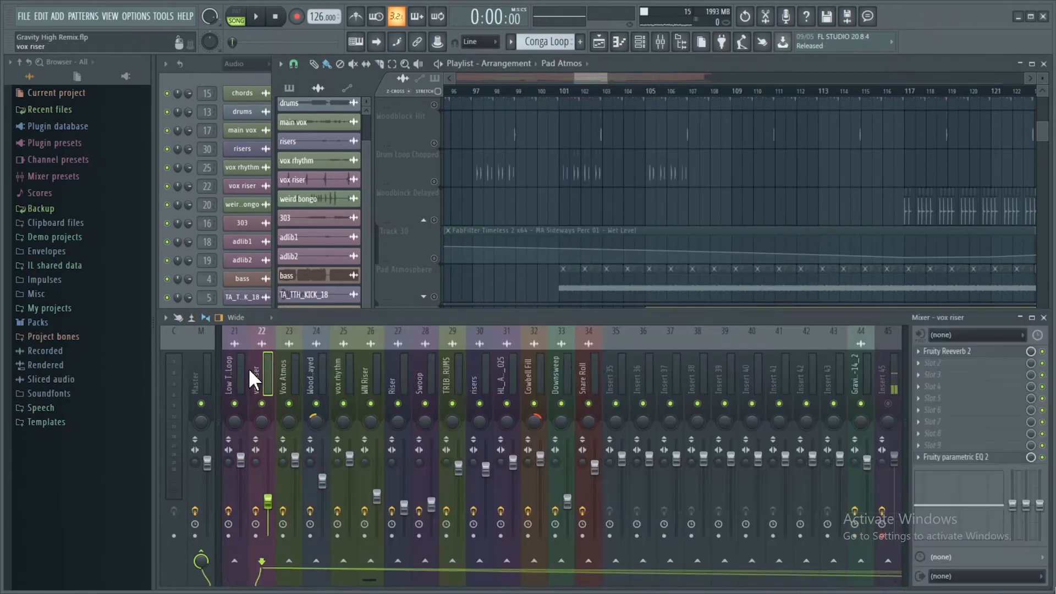
key(Left)
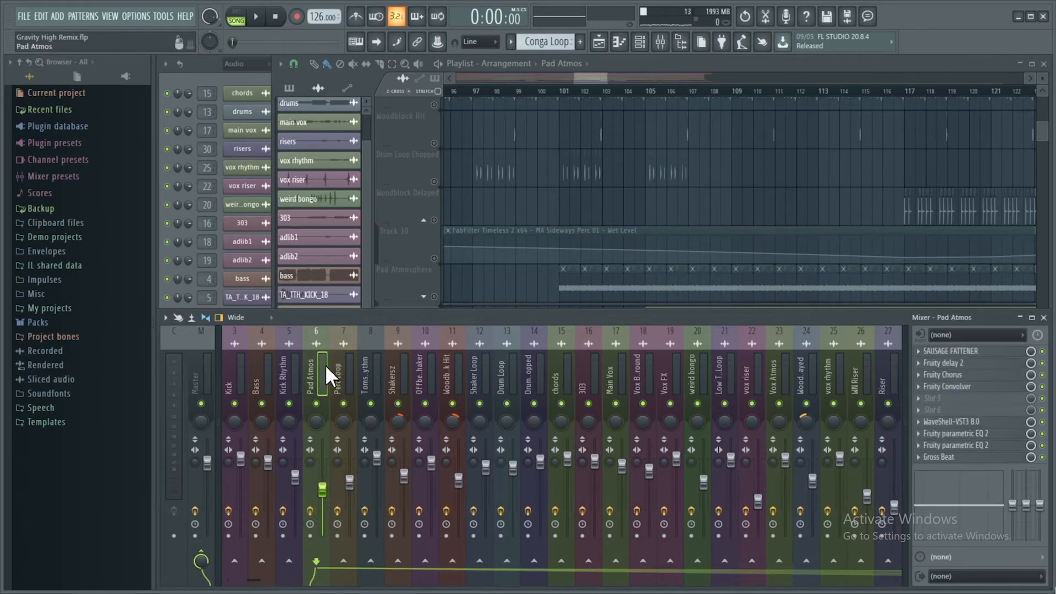
click(963, 386)
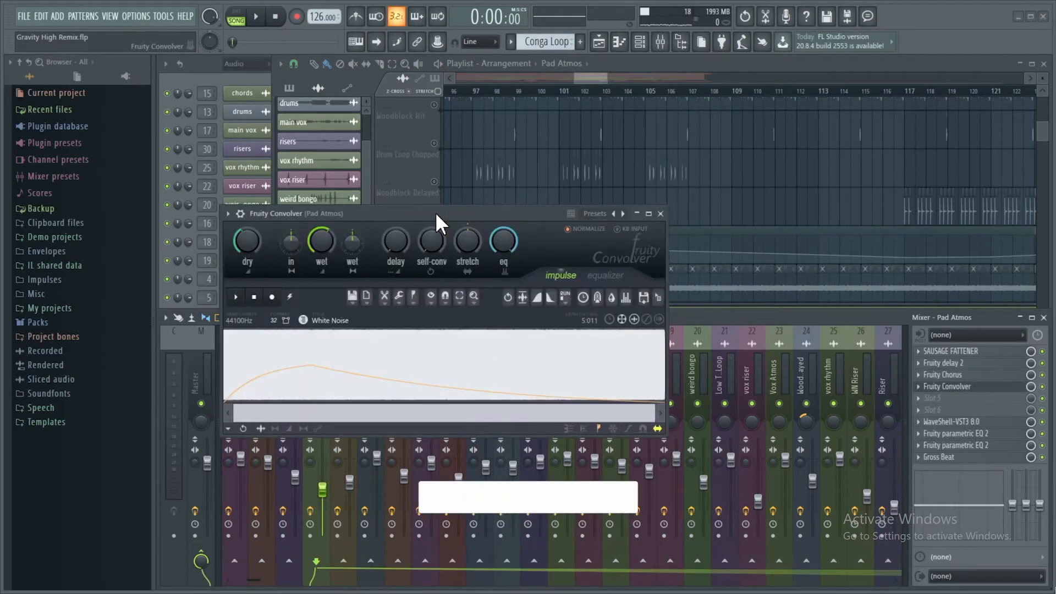
drag(435, 212, 555, 193)
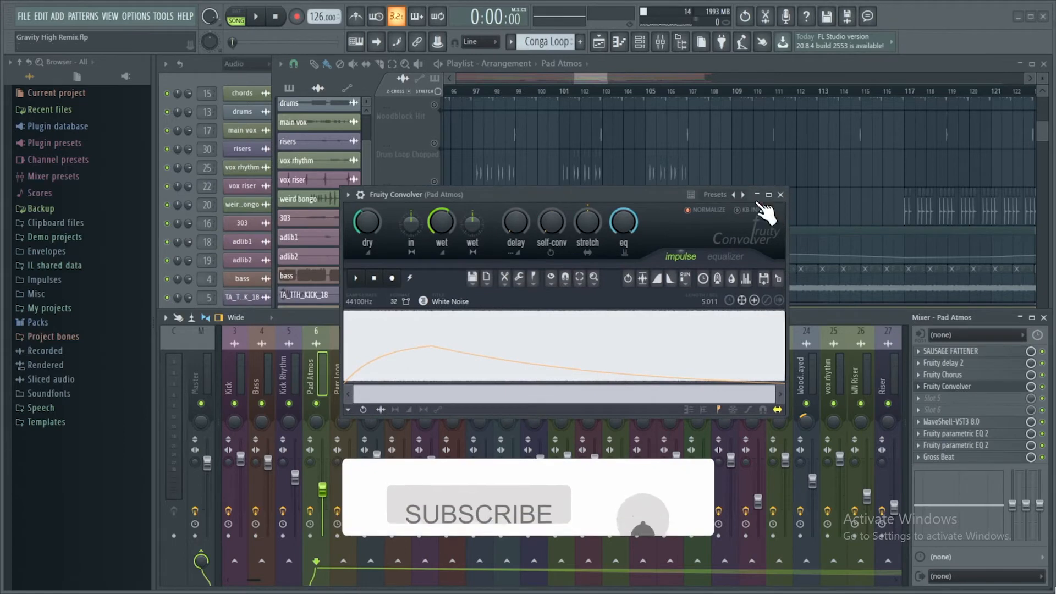
- Look through the Fruity Convolver preset categories on the Pad Atmos track without choosing one, and close the plugin
click(716, 196)
right_click(712, 198)
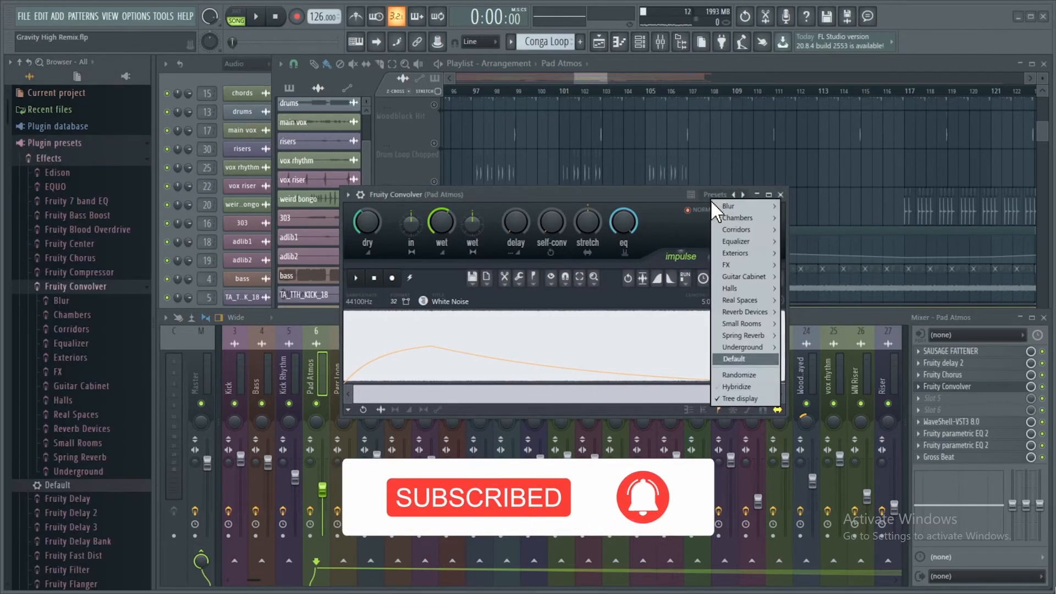
mouse_move(727, 208)
click(666, 199)
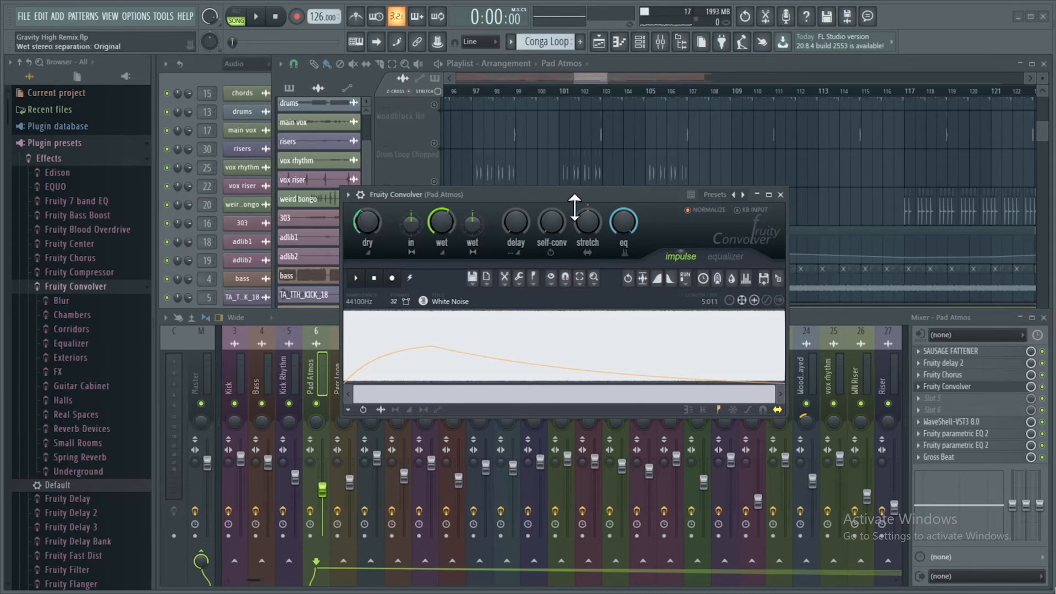
click(780, 195)
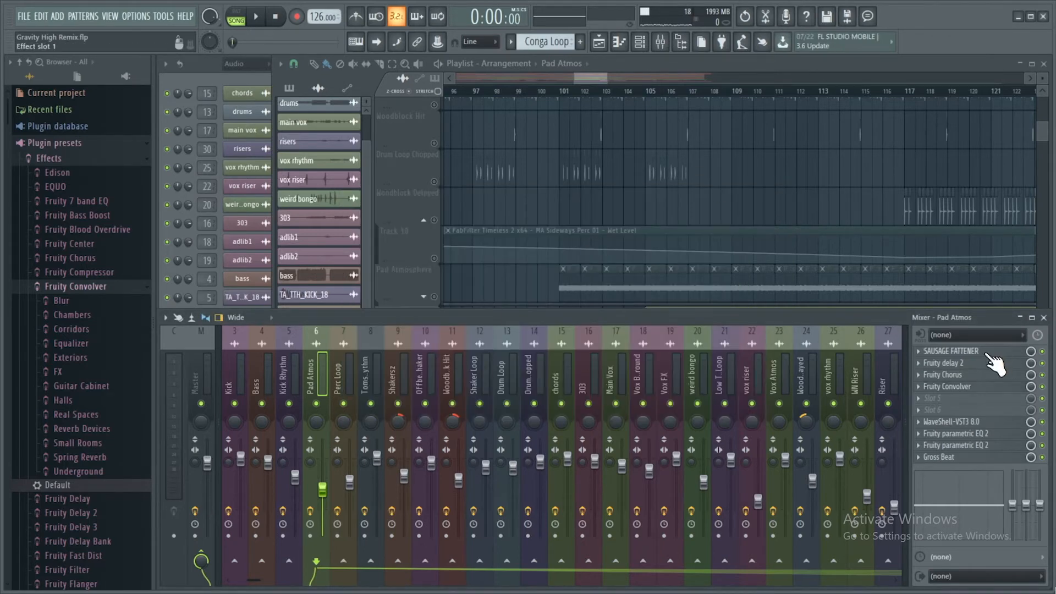
- Inspect the Sausage Fattener, Fruity Chorus, WaveShell and both Fruity parametric EQ 2 effects on the Pad Atmos mixer track, closing each one
click(984, 352)
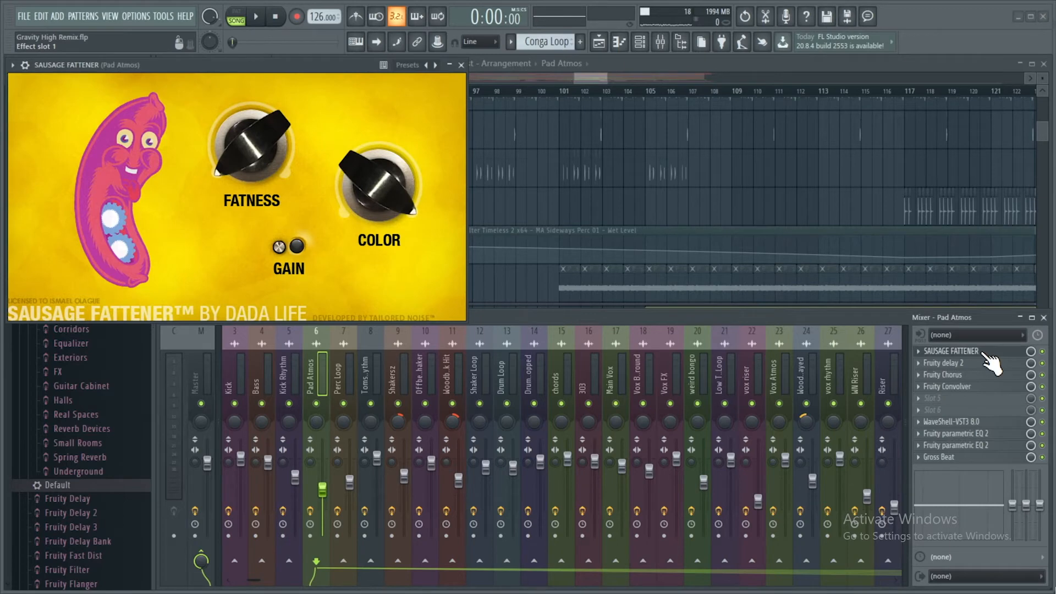
click(984, 353)
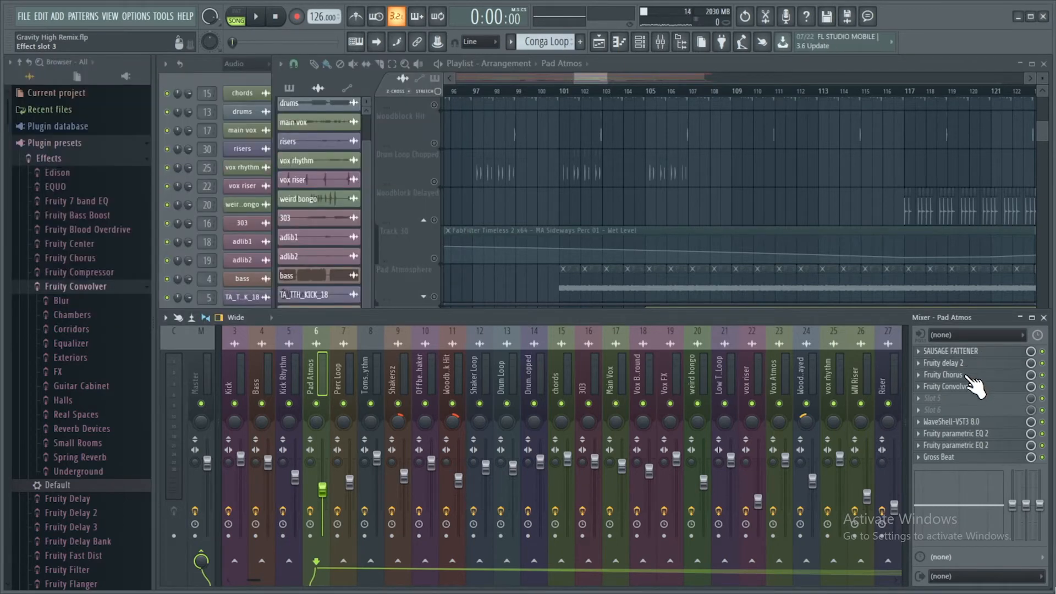
click(969, 376)
click(969, 376)
click(950, 423)
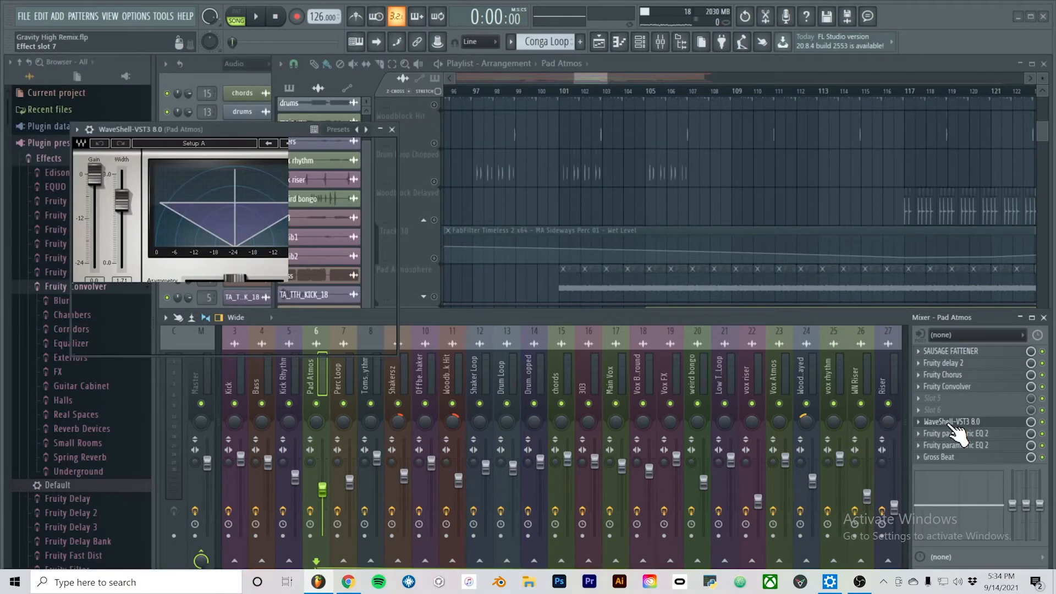
click(951, 422)
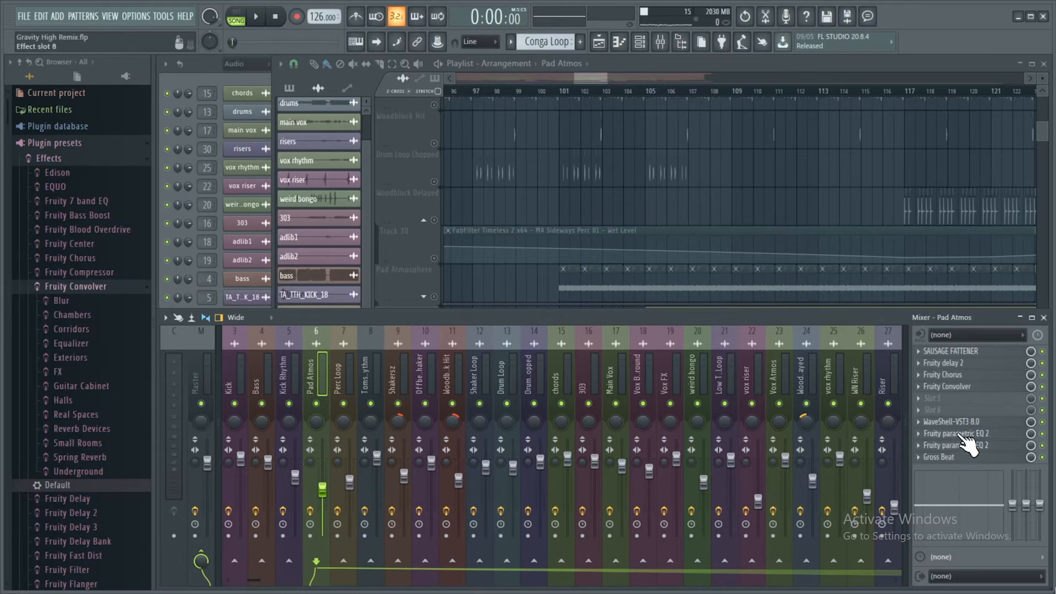
click(962, 435)
click(962, 434)
click(964, 446)
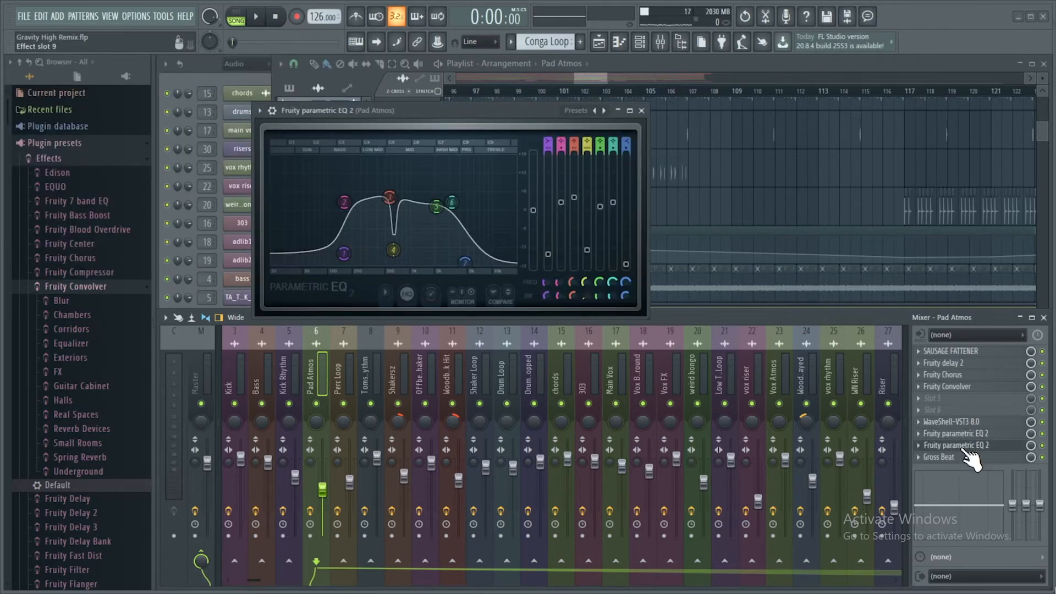
click(963, 446)
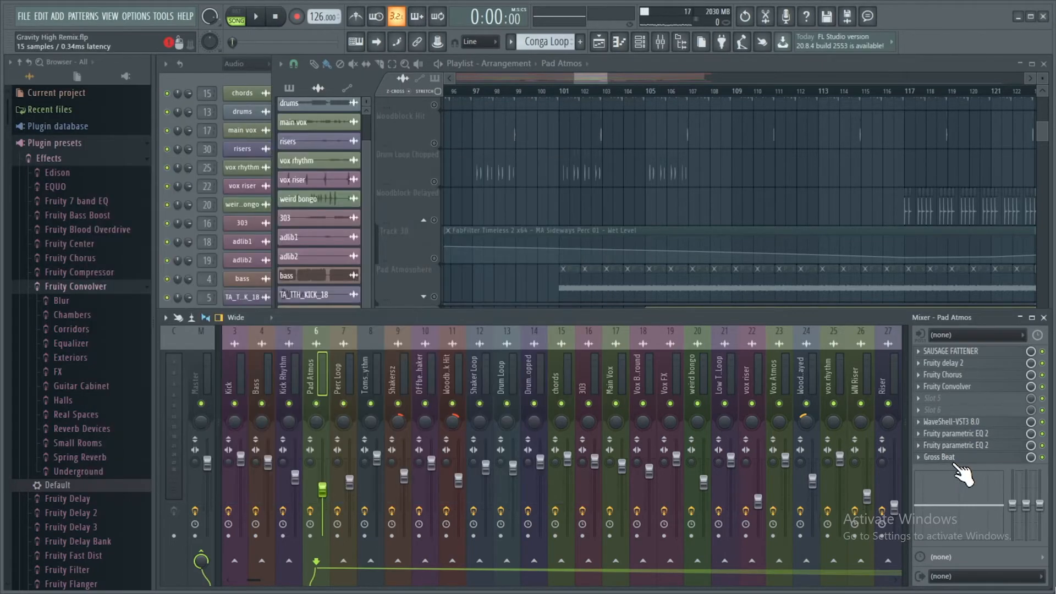
- Solo the Pad Atmosphere track in the playlist, play it from bar 101 and stop playback
click(589, 83)
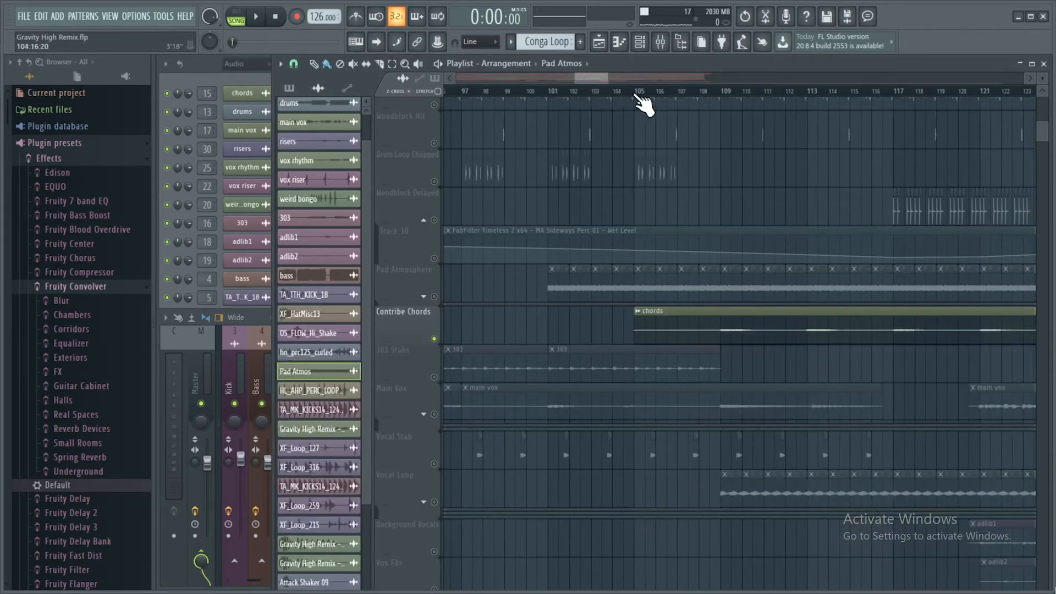
right_click(434, 296)
click(554, 93)
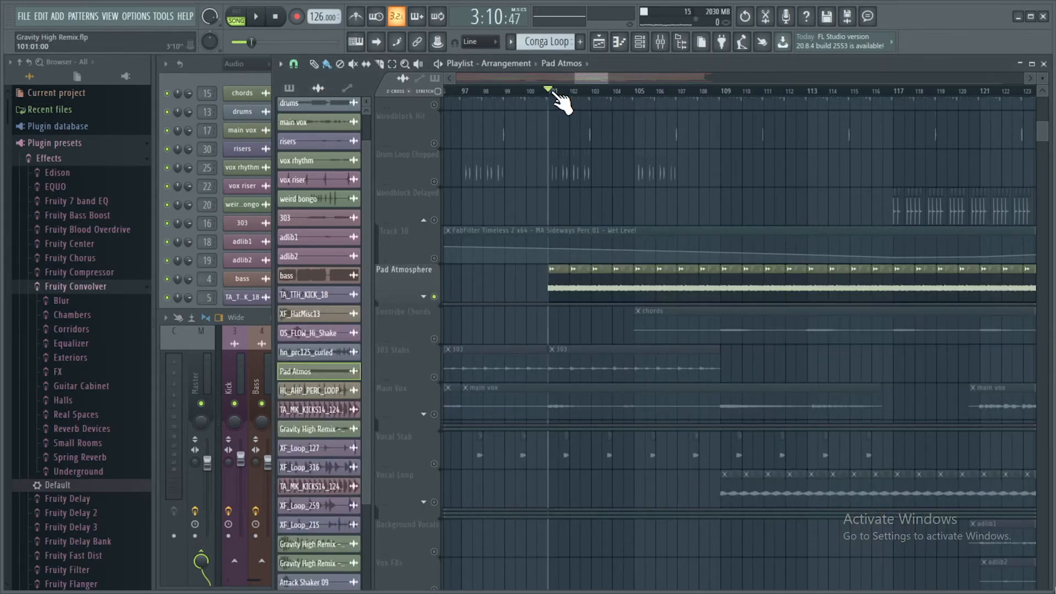
key(space)
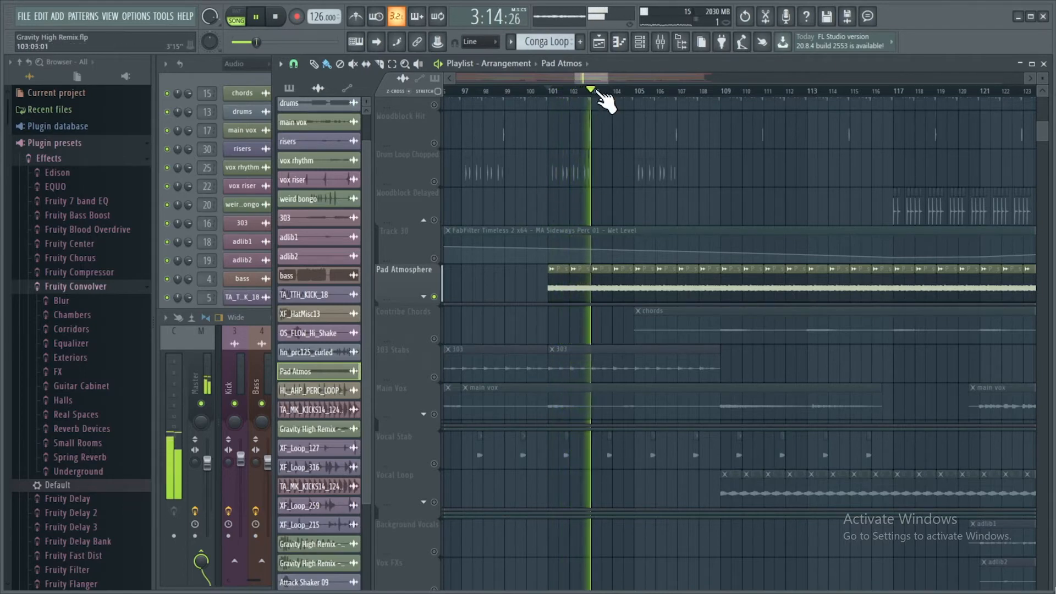
drag(589, 78, 595, 78)
click(275, 17)
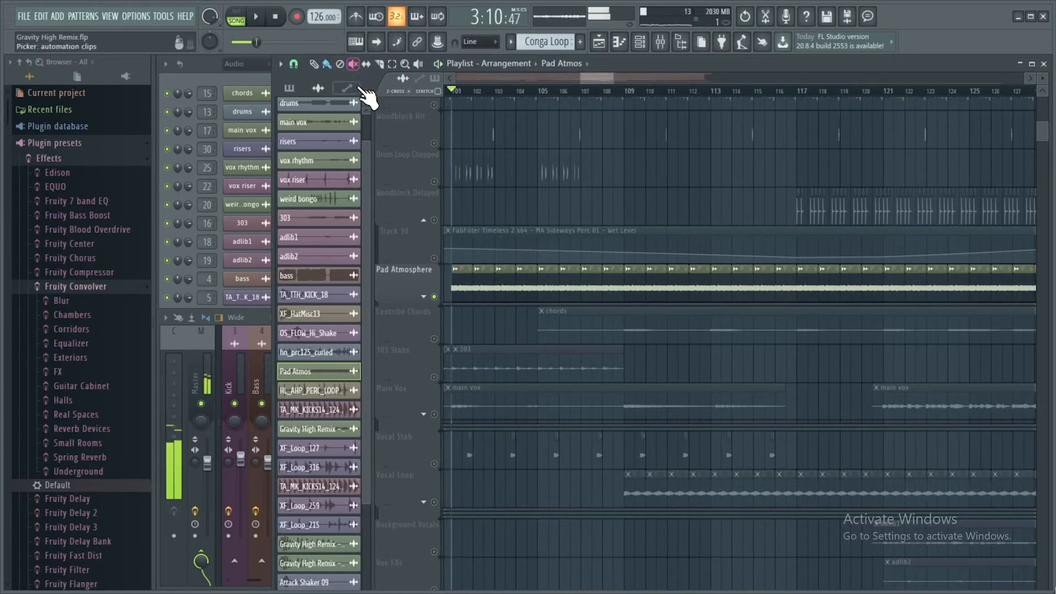
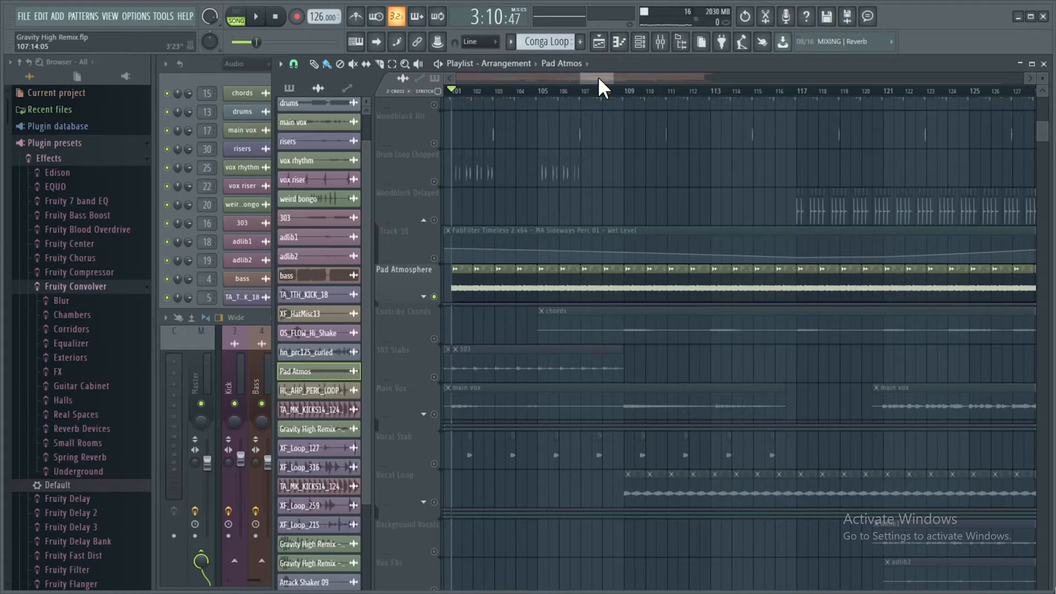
- Solo the Contribe Chords track, play it from bar 113 and stop playback
drag(600, 78, 597, 77)
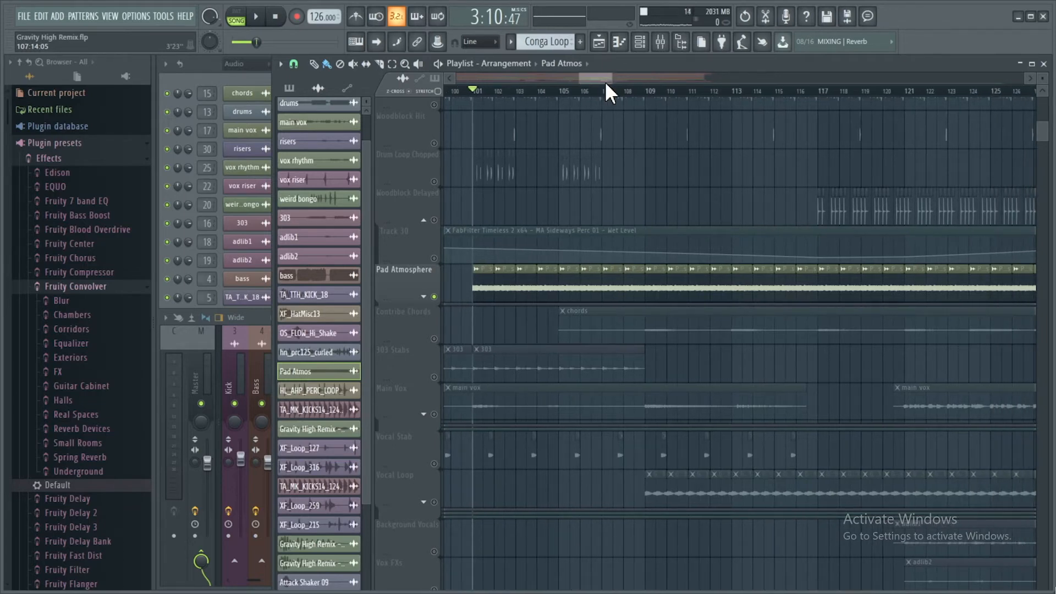
scroll(502, 287, down, 1)
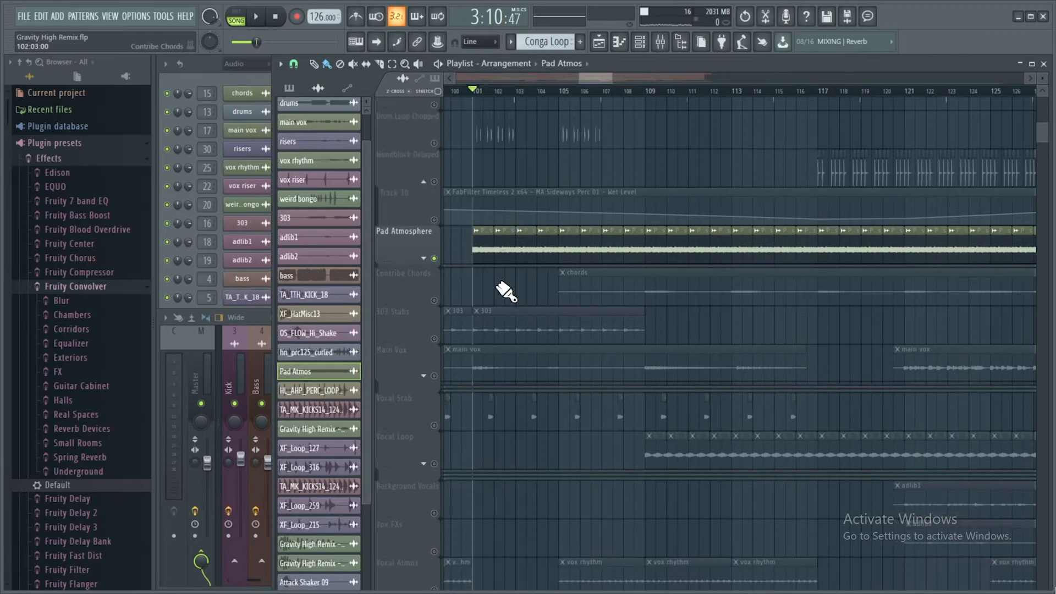
scroll(620, 82, right, 1)
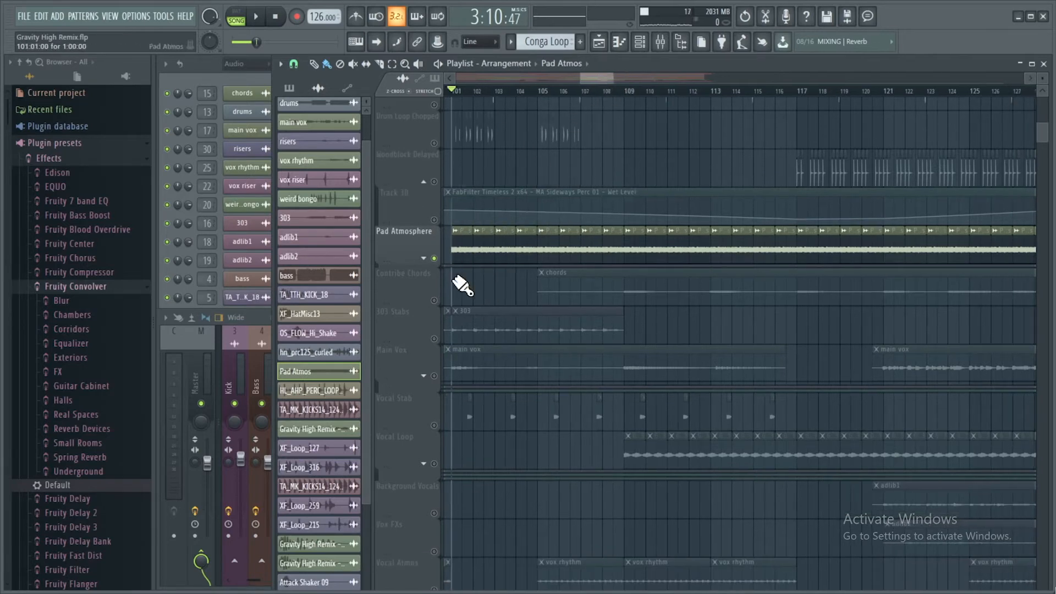
click(440, 301)
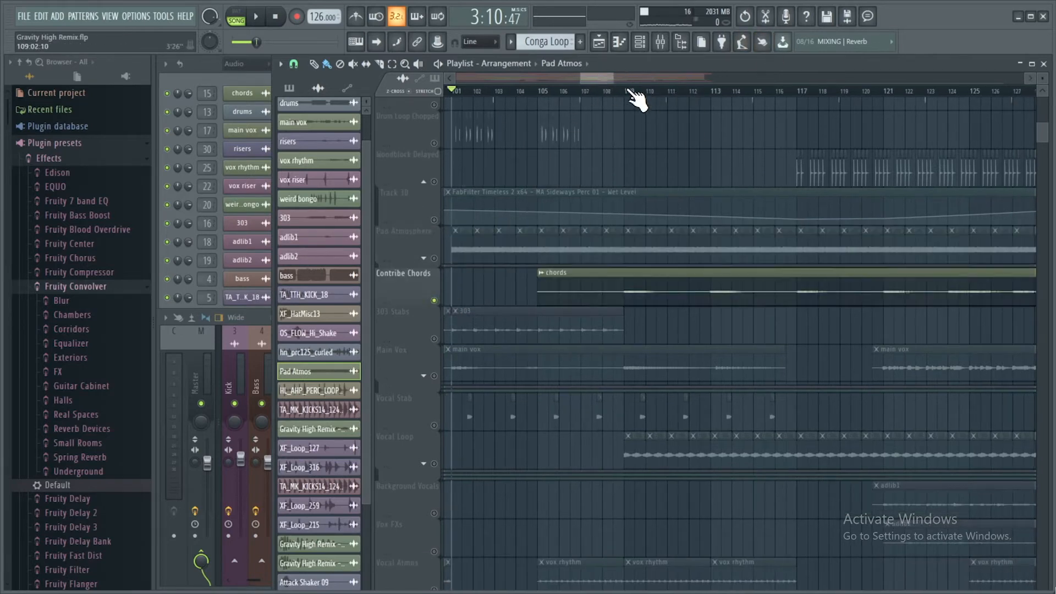
click(625, 91)
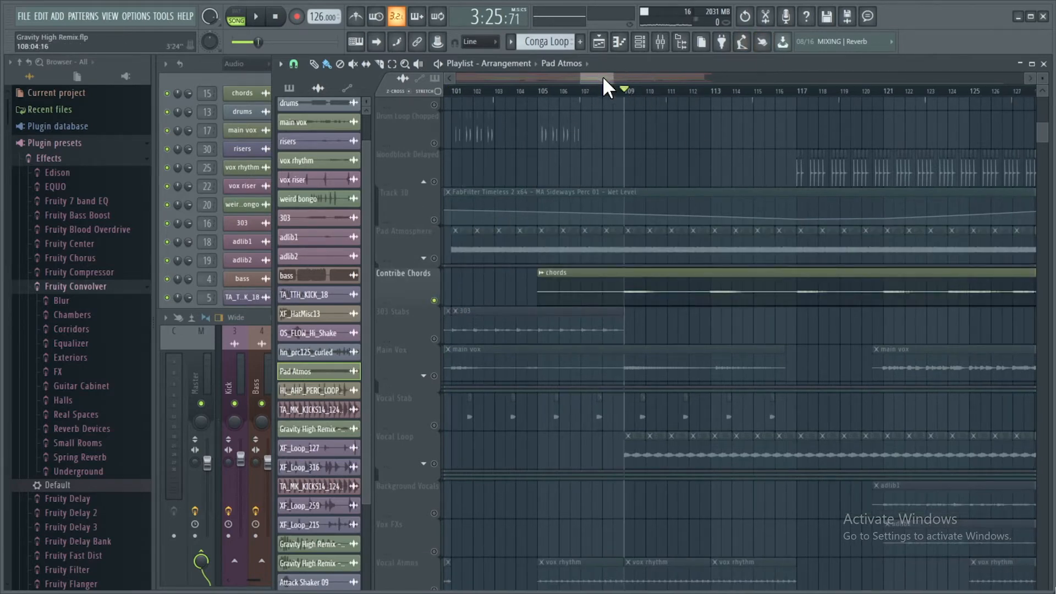
scroll(605, 75, right, 4)
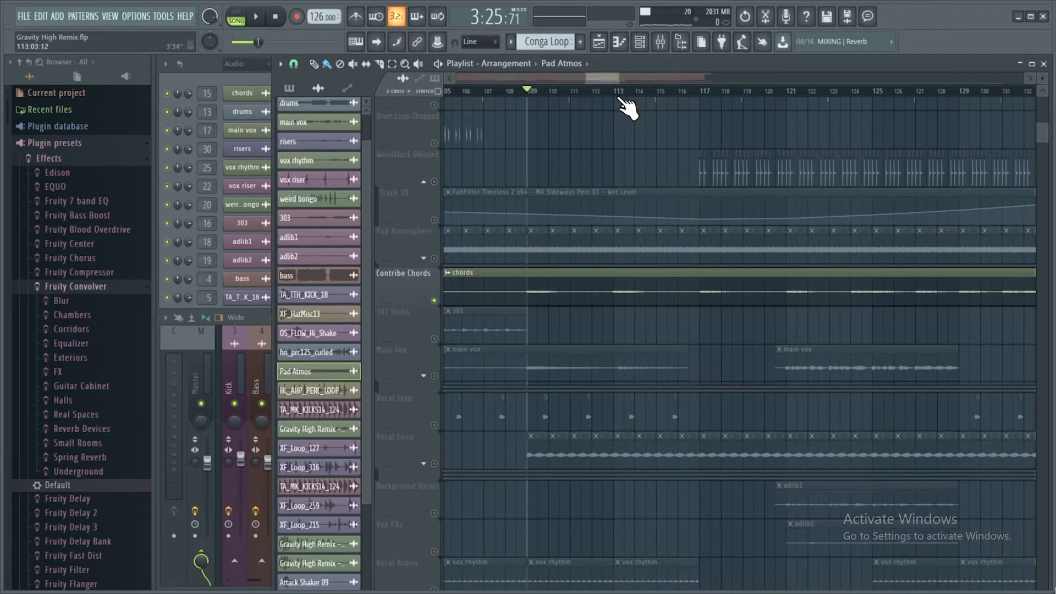
click(615, 90)
key(space)
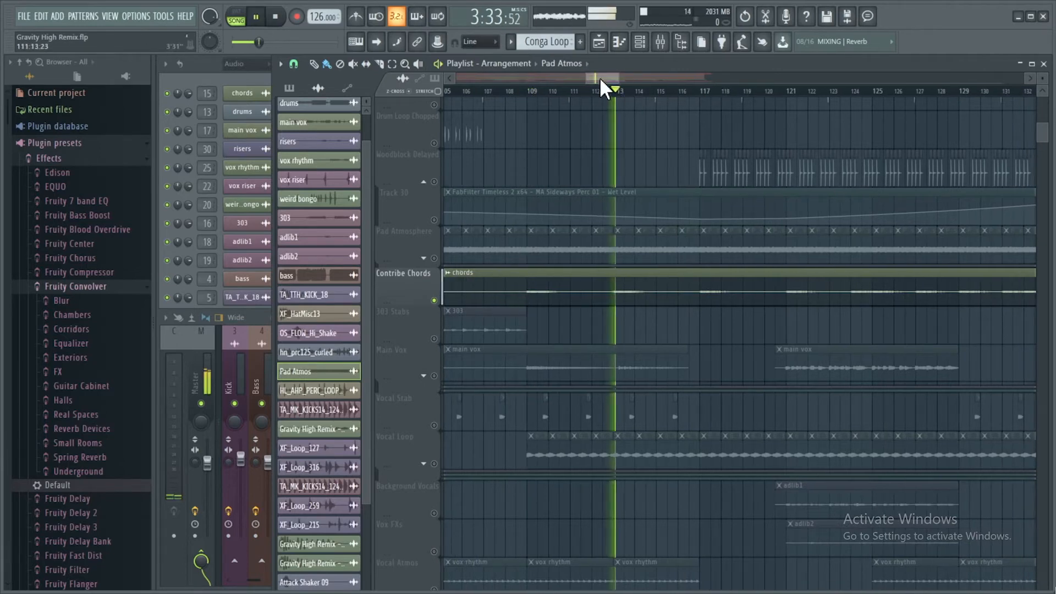
scroll(614, 79, right, 1)
scroll(612, 78, down, 4)
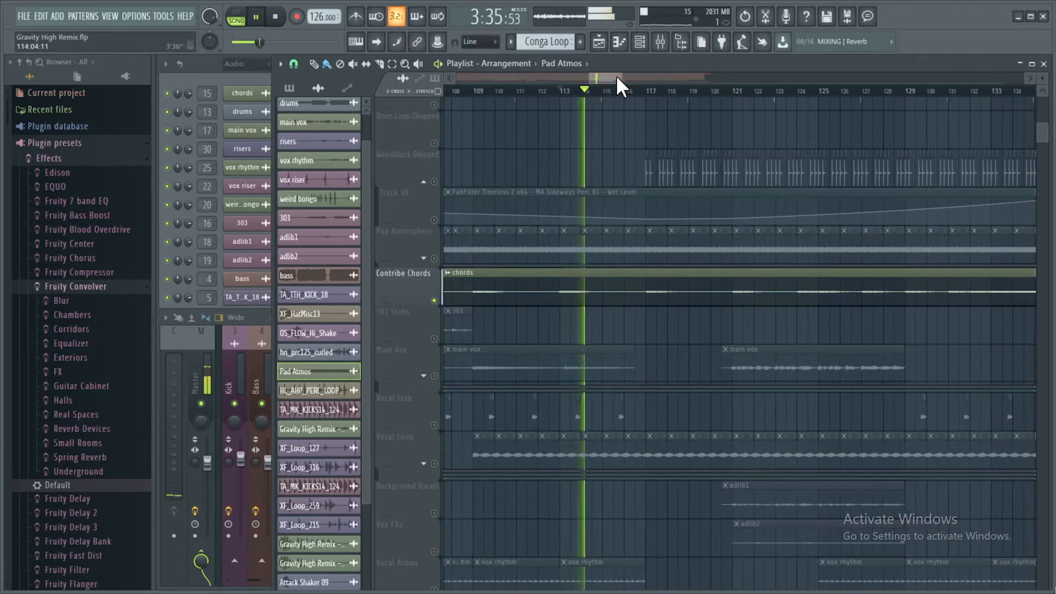
key(space)
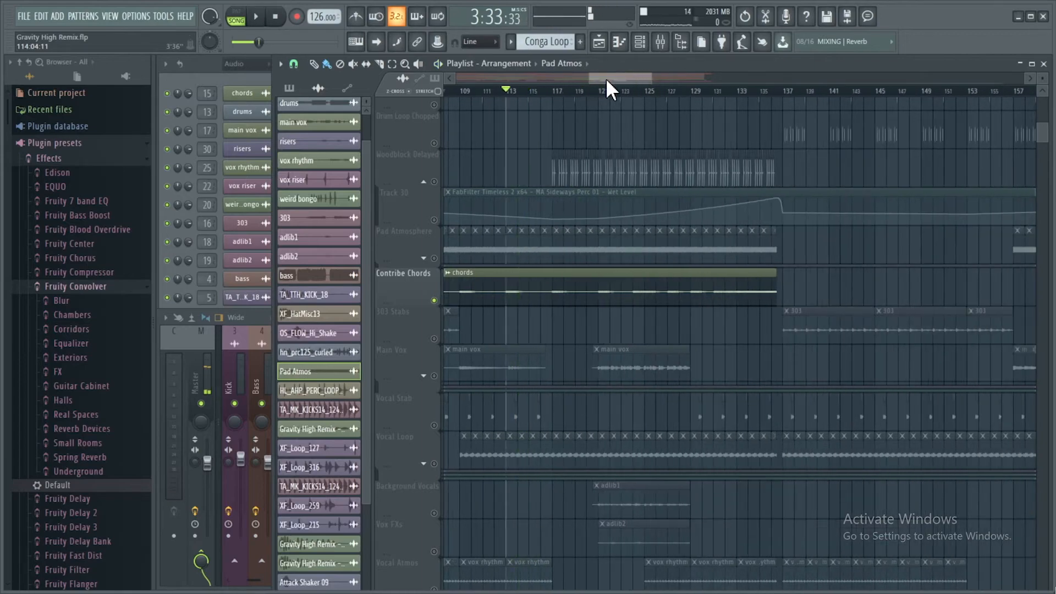
- Play the soloed chords from bar 121 and stop playback
click(566, 94)
mouse_move(645, 72)
mouse_down()
mouse_move(534, 72)
mouse_move(648, 78)
mouse_move(631, 74)
mouse_up()
click(546, 93)
key(space)
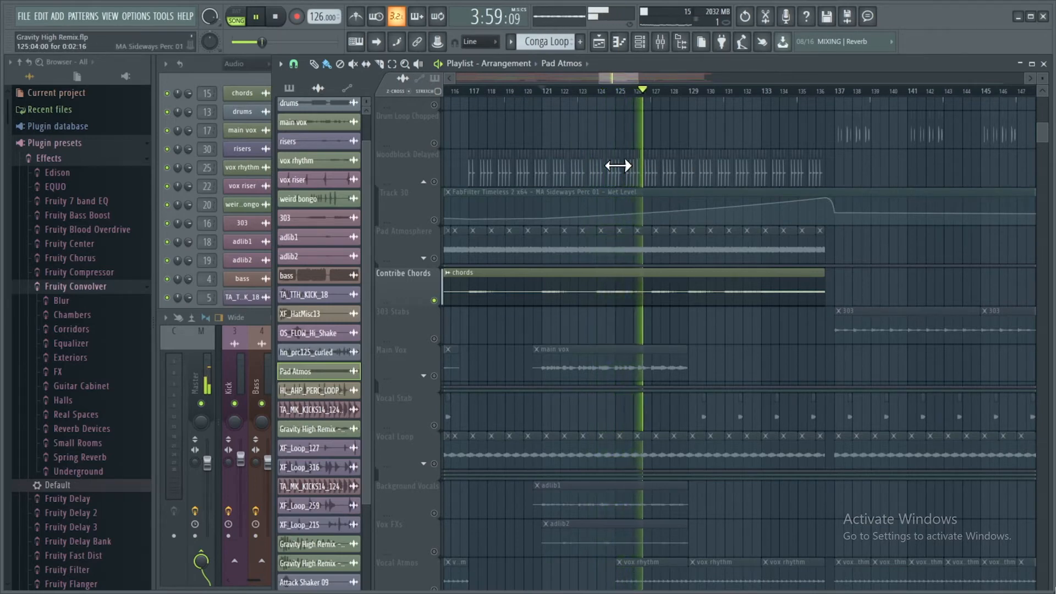
click(277, 18)
- Solo the 303 Stabs track, play it from bar 93 and stop playback
drag(622, 75, 586, 76)
click(421, 329)
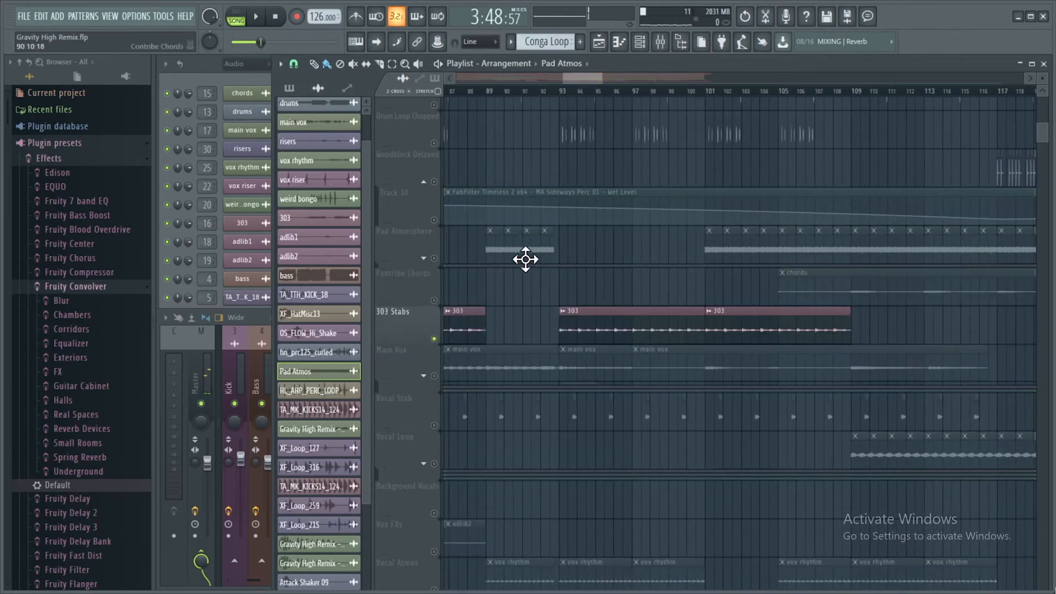
mouse_move(569, 78)
mouse_down()
mouse_move(601, 78)
mouse_move(582, 80)
mouse_up()
key(space)
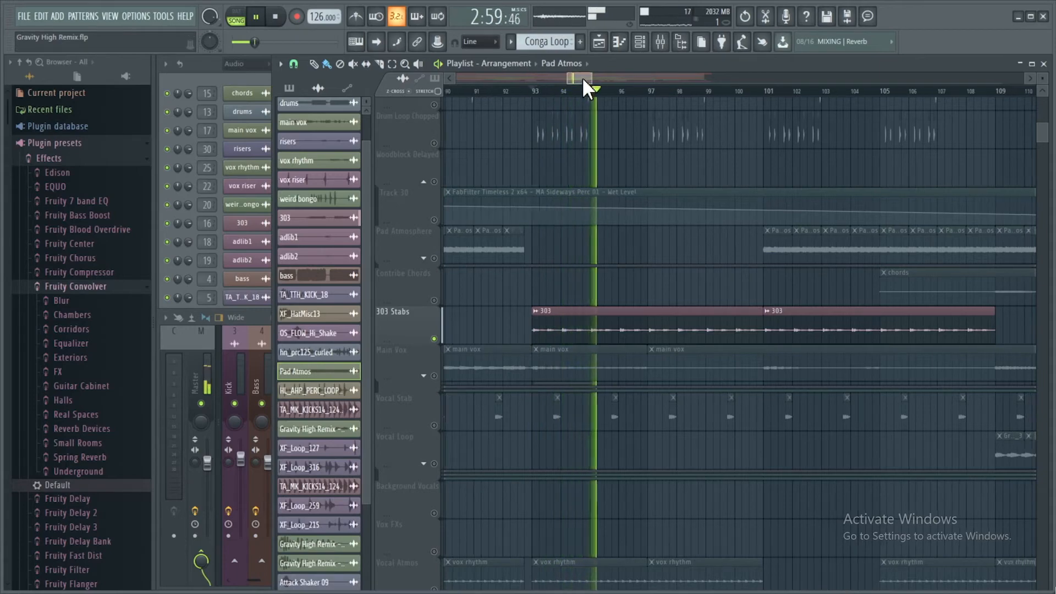
drag(582, 77, 622, 75)
key(space)
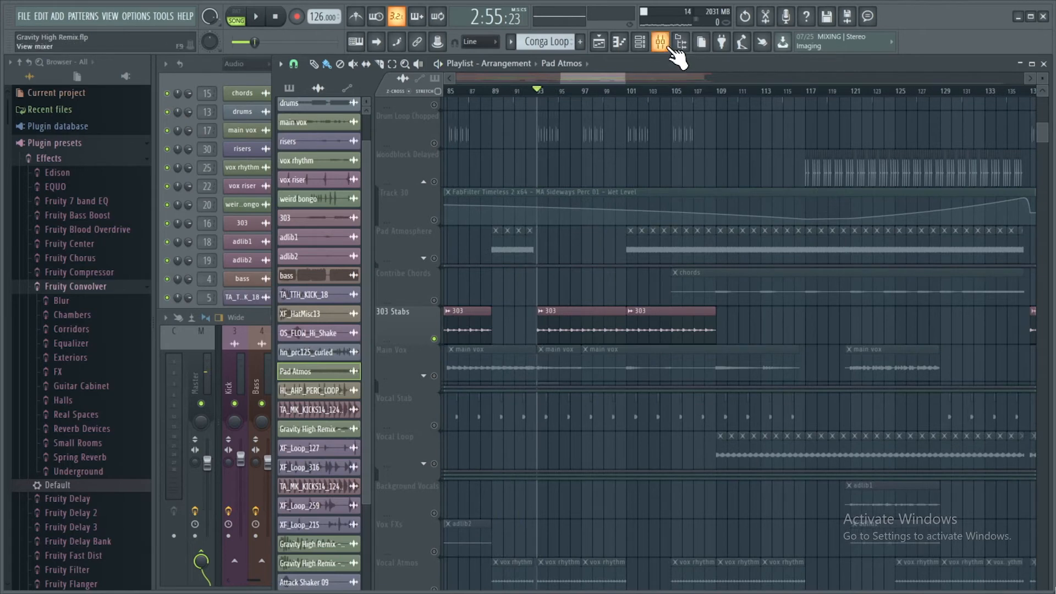
- Check the 303 clip's channel settings for its mixer track, and select mixer track 16 to show its effects
double_click(607, 333)
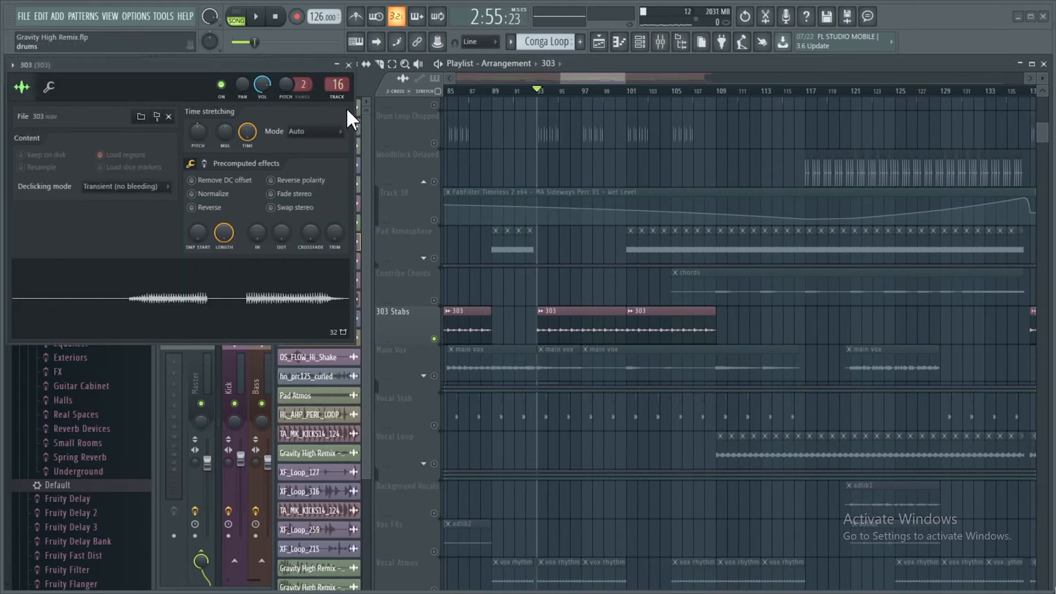
click(348, 64)
click(253, 361)
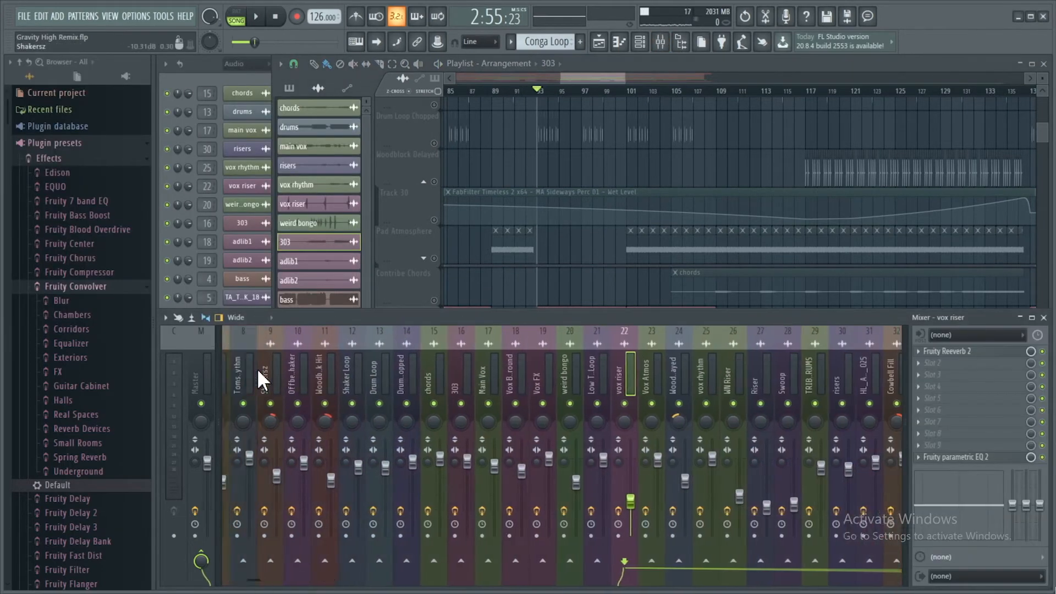
click(638, 367)
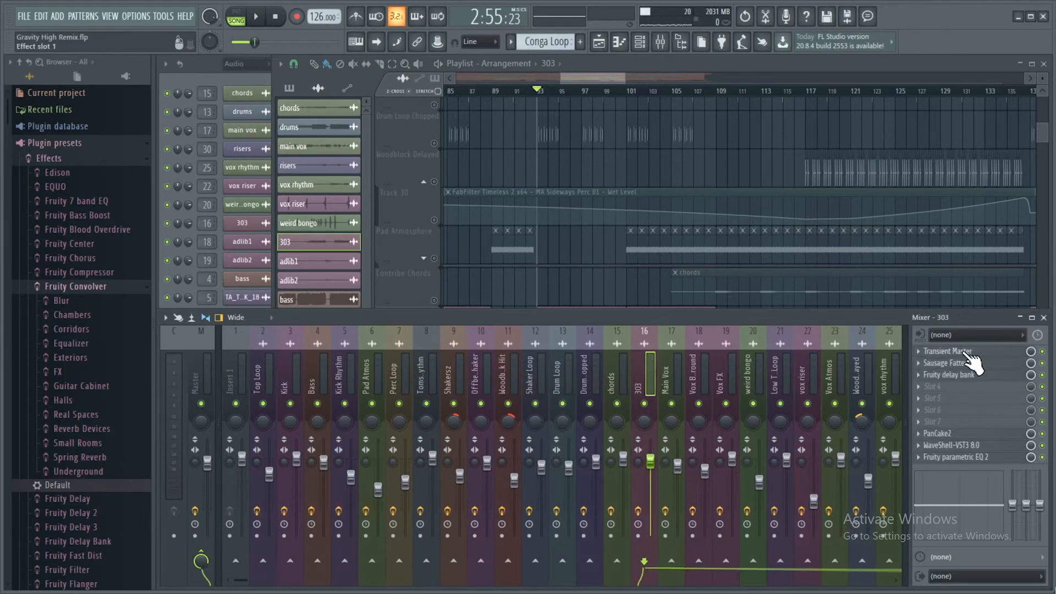
- Inspect the PanCake2 panning wave and LFO rate options on the 303 track, close the plugin and return to the playlist
click(947, 434)
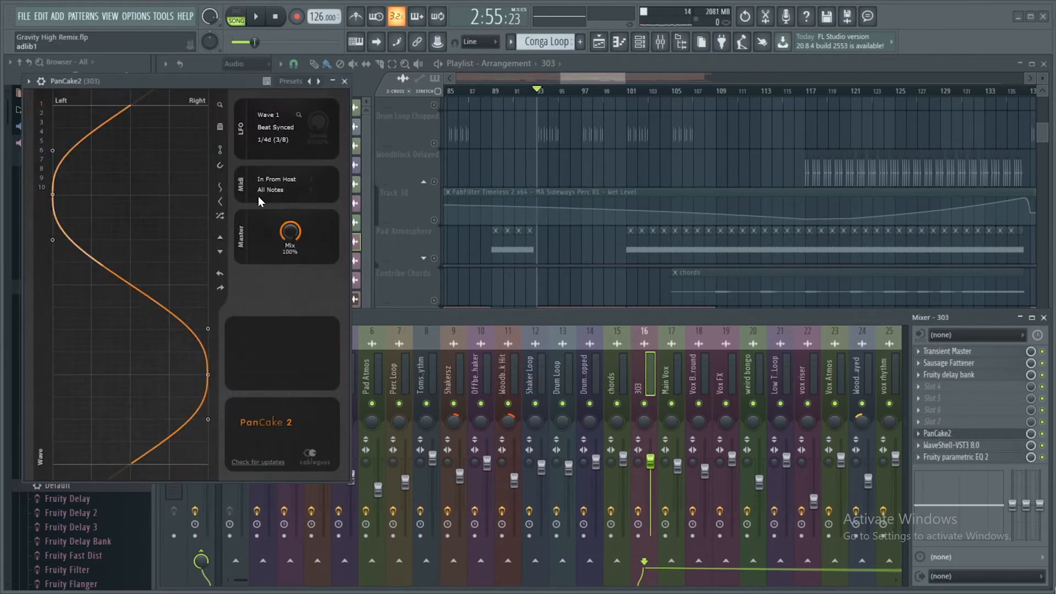
drag(207, 81, 430, 105)
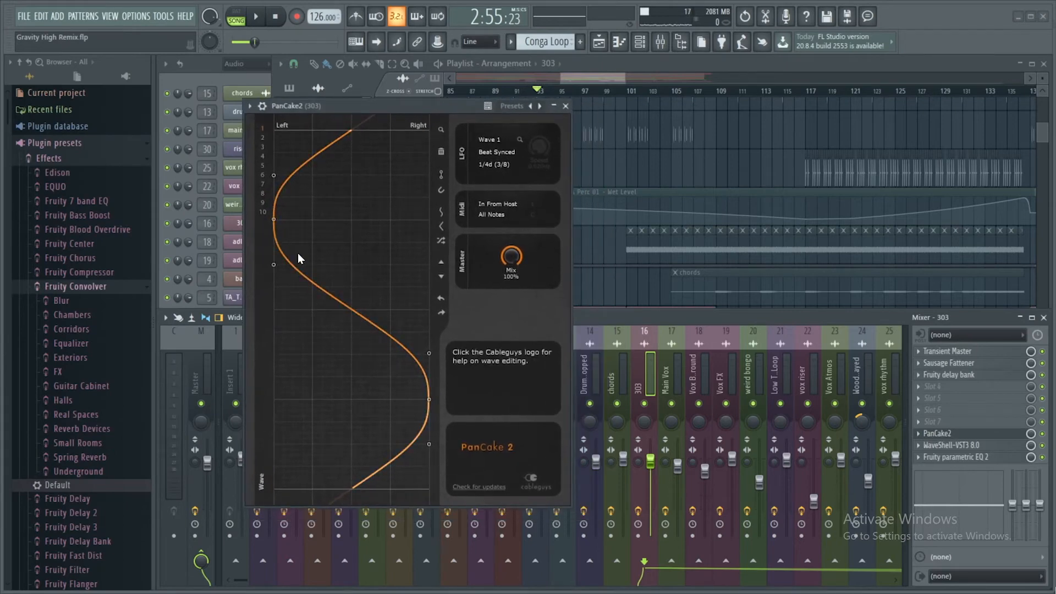
click(505, 163)
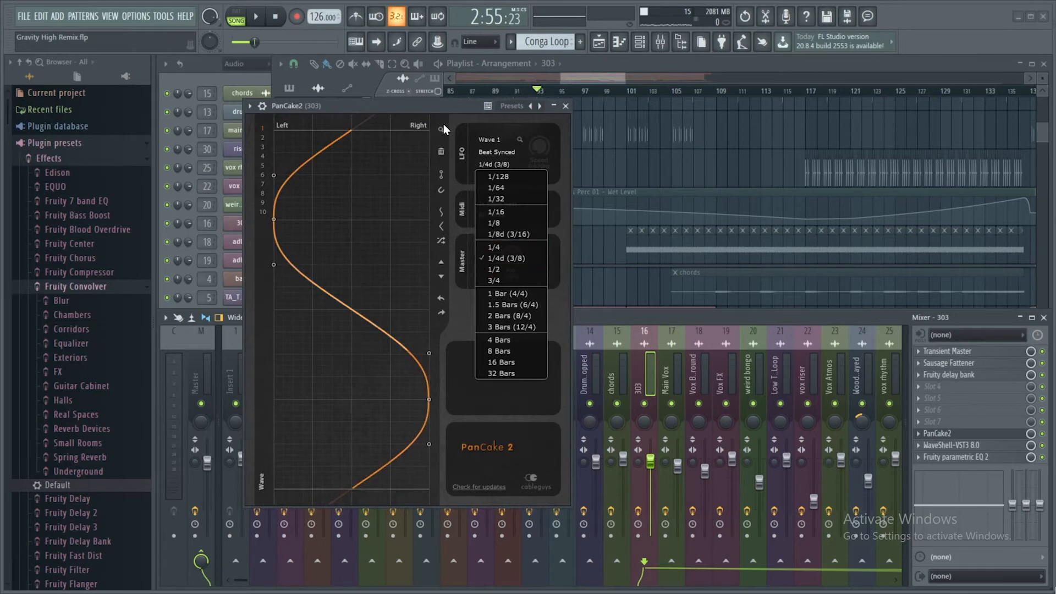
click(450, 104)
click(565, 106)
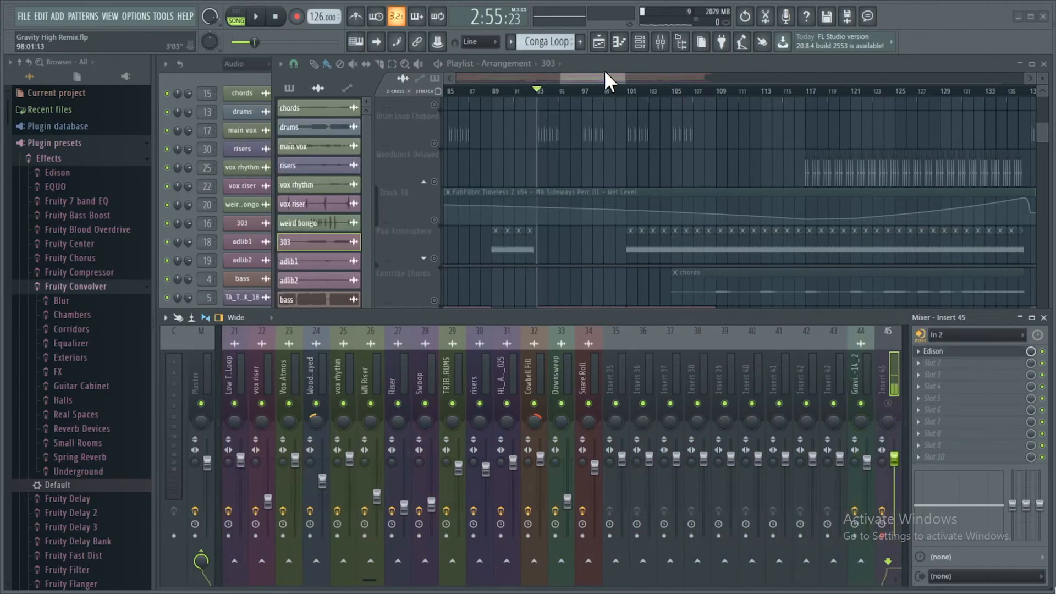
click(609, 75)
drag(610, 75, 606, 76)
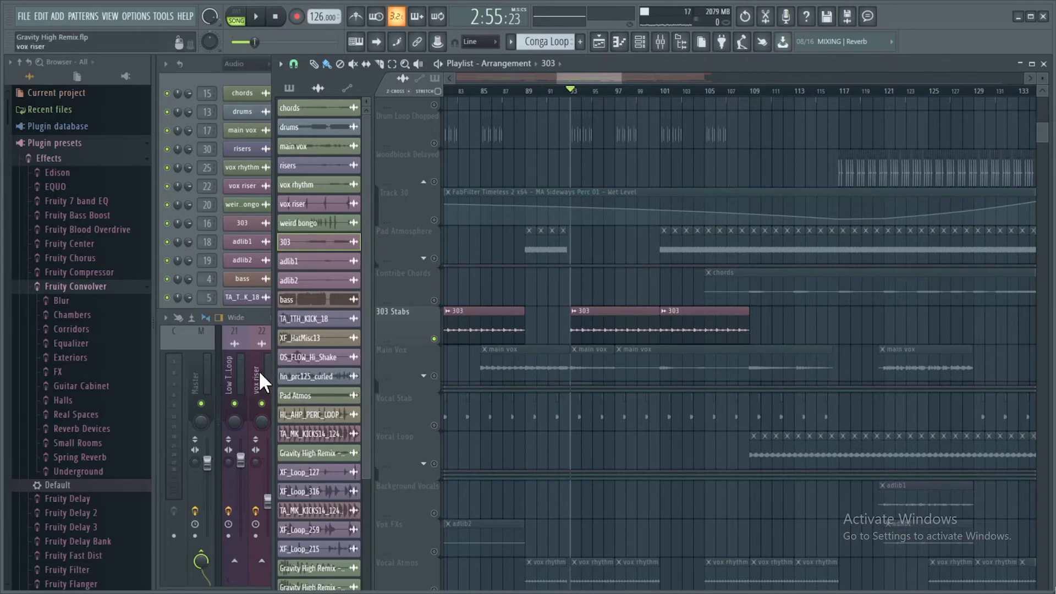
- Check the 303 clip's channel settings for its mixer track and select the 303 track in the mixer
double_click(604, 310)
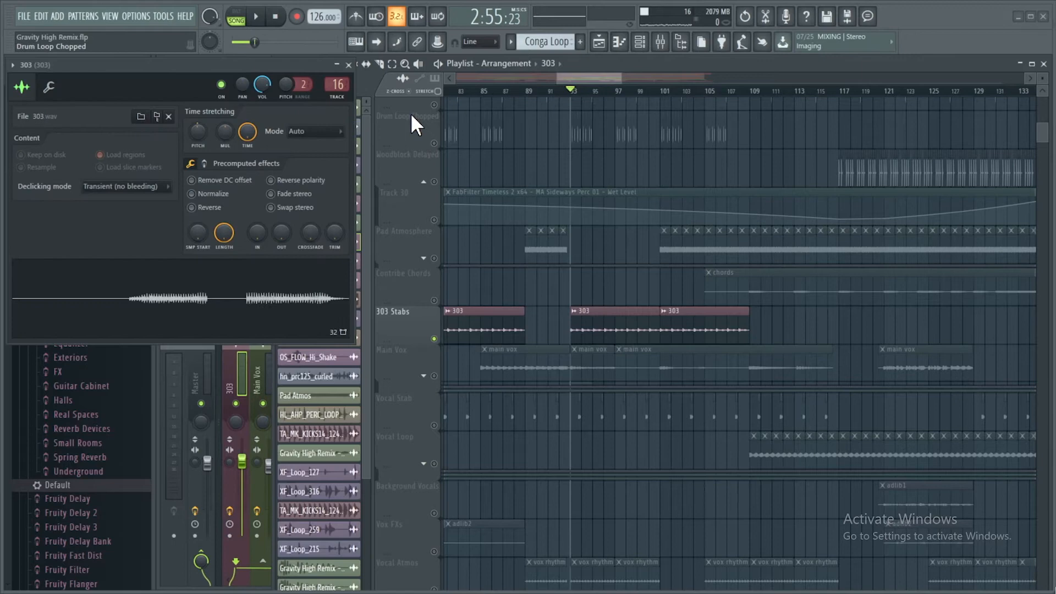
click(349, 65)
click(260, 352)
scroll(262, 375, up, 3)
click(345, 363)
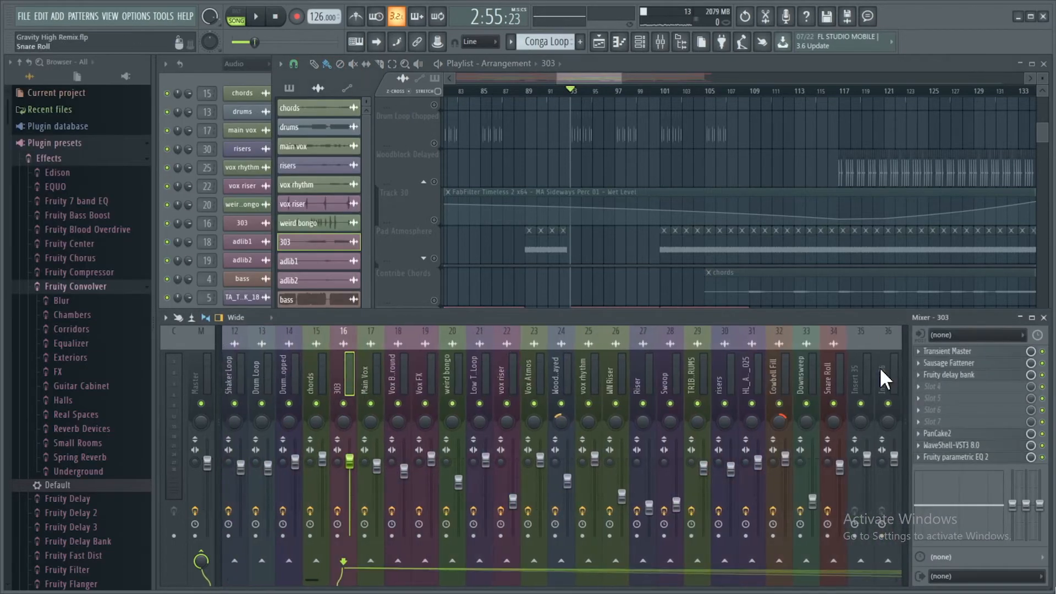
- Open the Fruity delay bank on the 303 mixer track and play the soloed 303 stabs briefly from bar 93
click(951, 378)
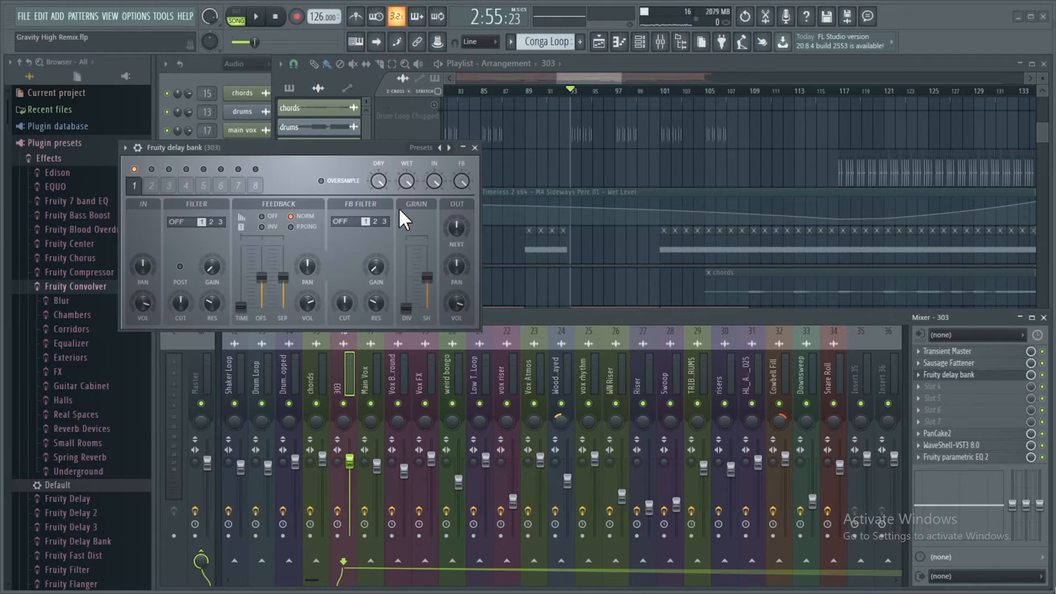
drag(319, 143, 498, 129)
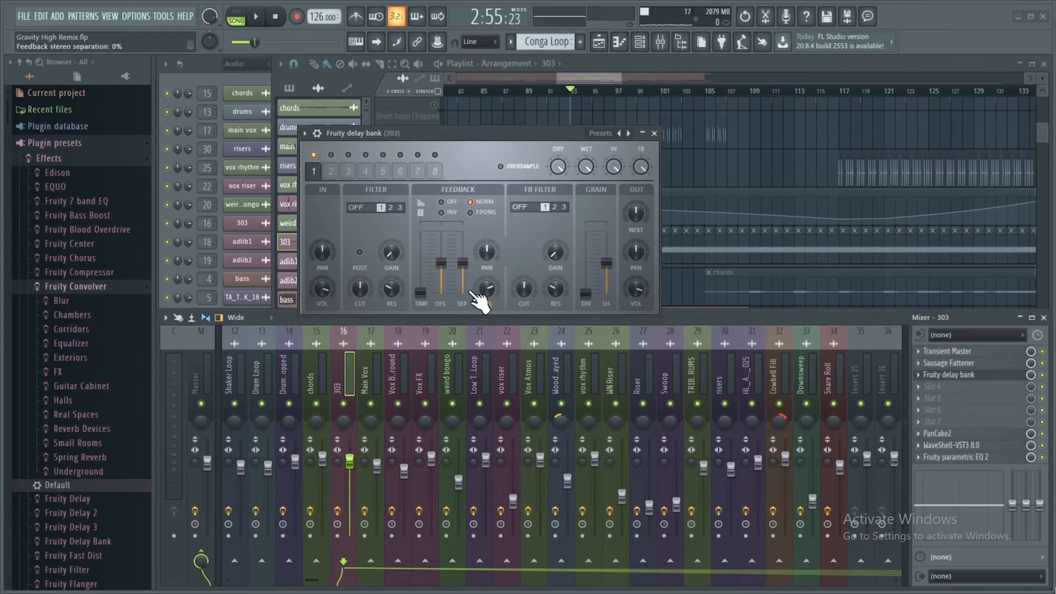
drag(505, 135, 470, 133)
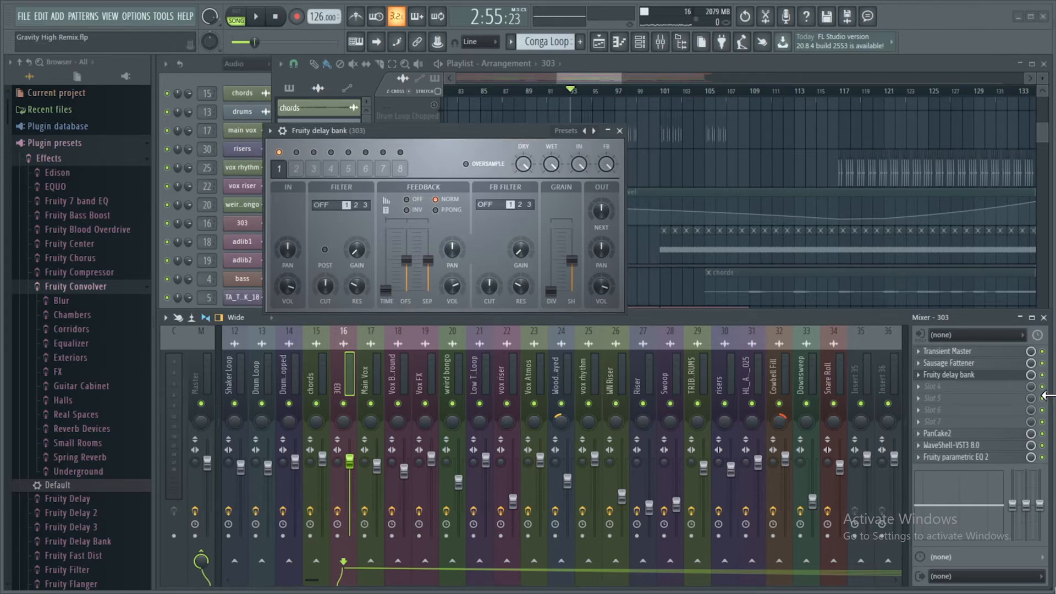
drag(596, 77, 590, 80)
drag(504, 132, 492, 135)
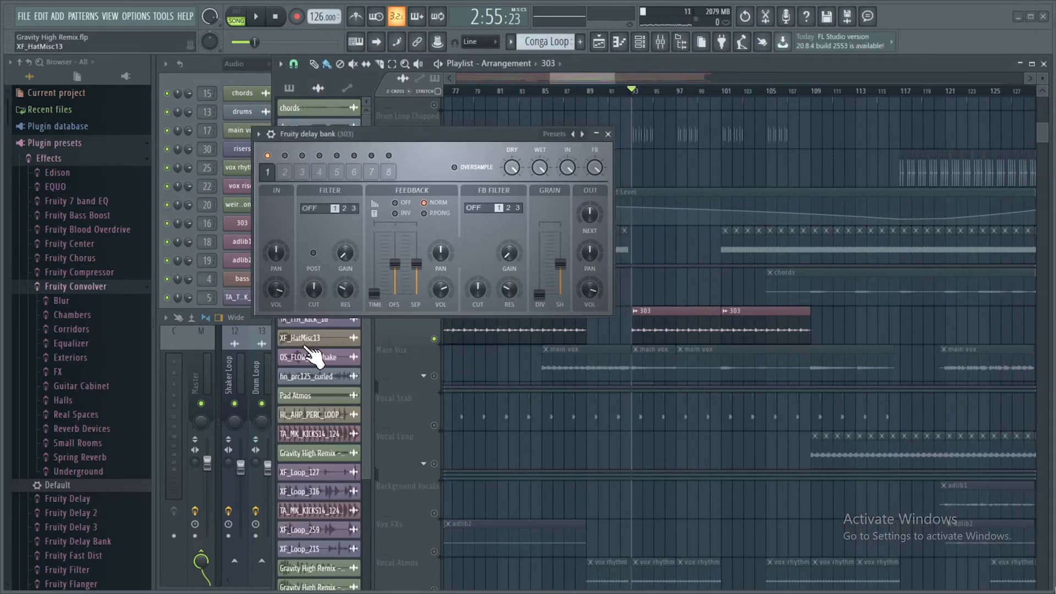
key(space)
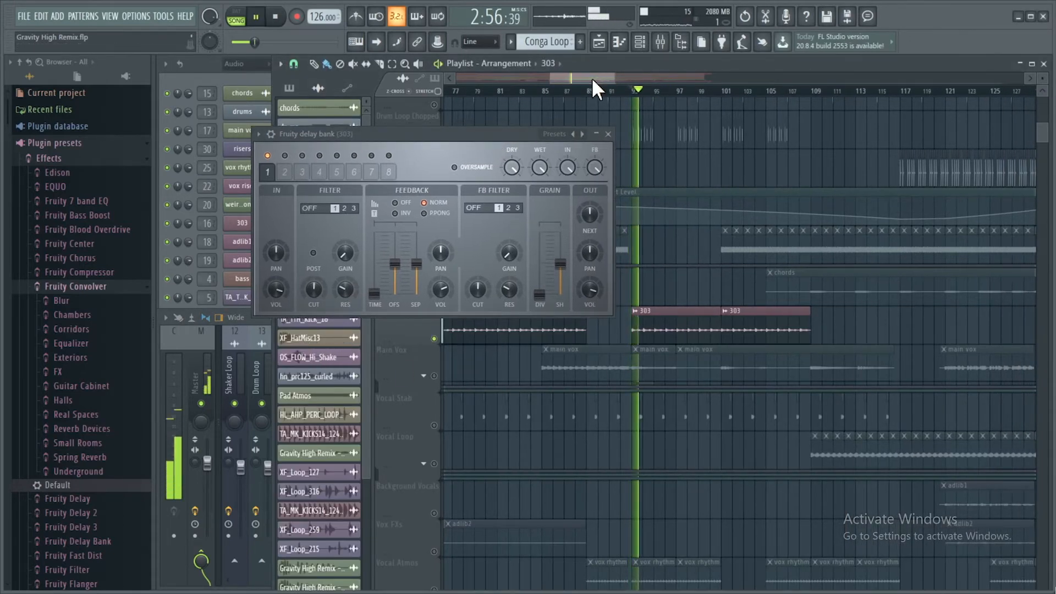
key(space)
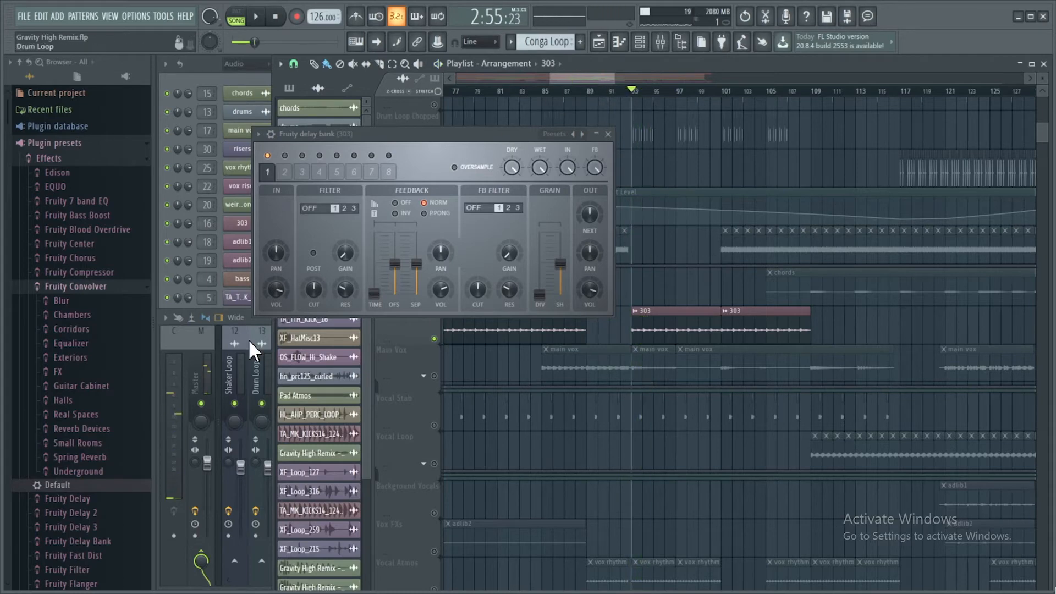
- Recheck the 303 clip's mixer routing and reselect mixer track 16 to show its effect slots
click(235, 371)
scroll(284, 371, up, 3)
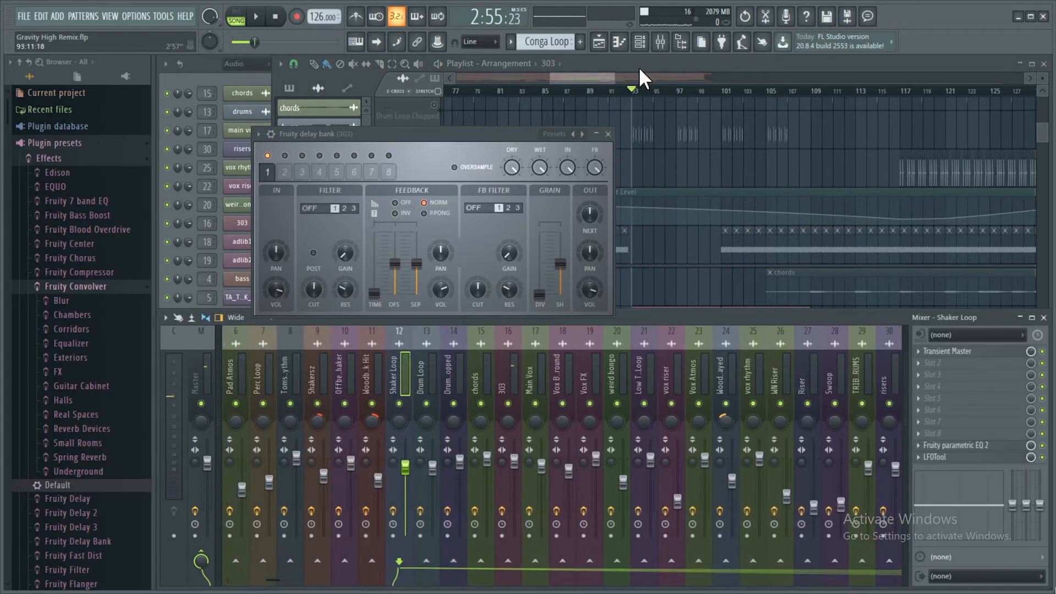
click(606, 74)
double_click(669, 323)
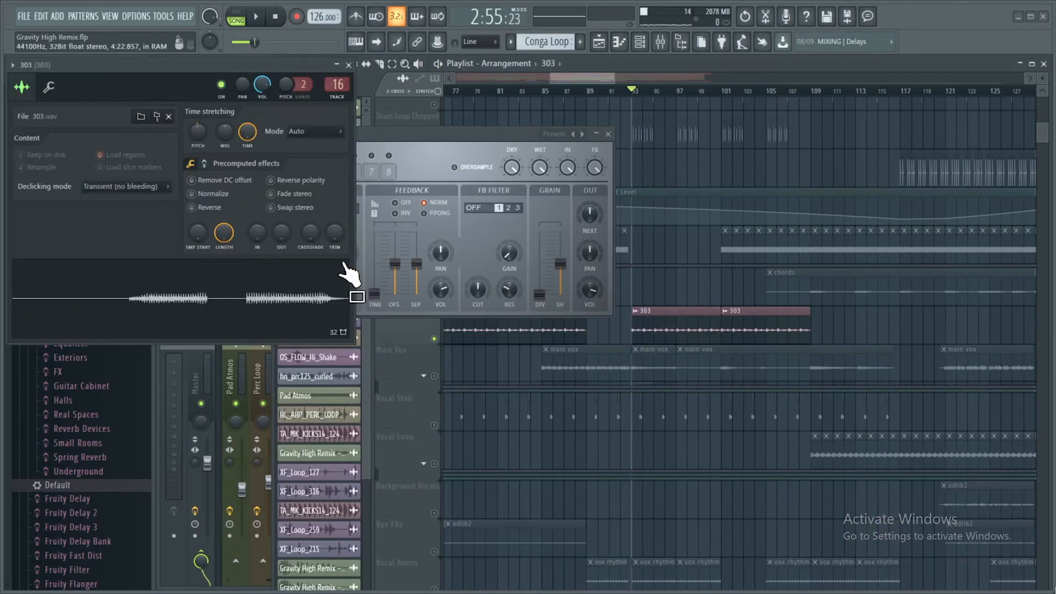
click(353, 65)
click(265, 372)
click(507, 381)
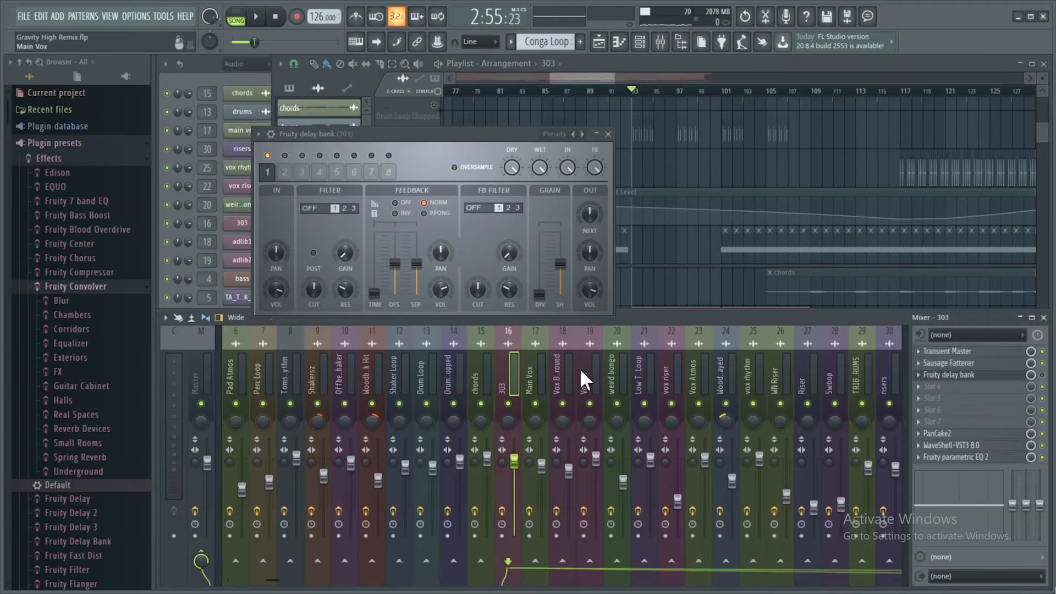
- Play the soloed 303 stabs from bar 93, close the Fruity delay bank and stop playback
click(597, 80)
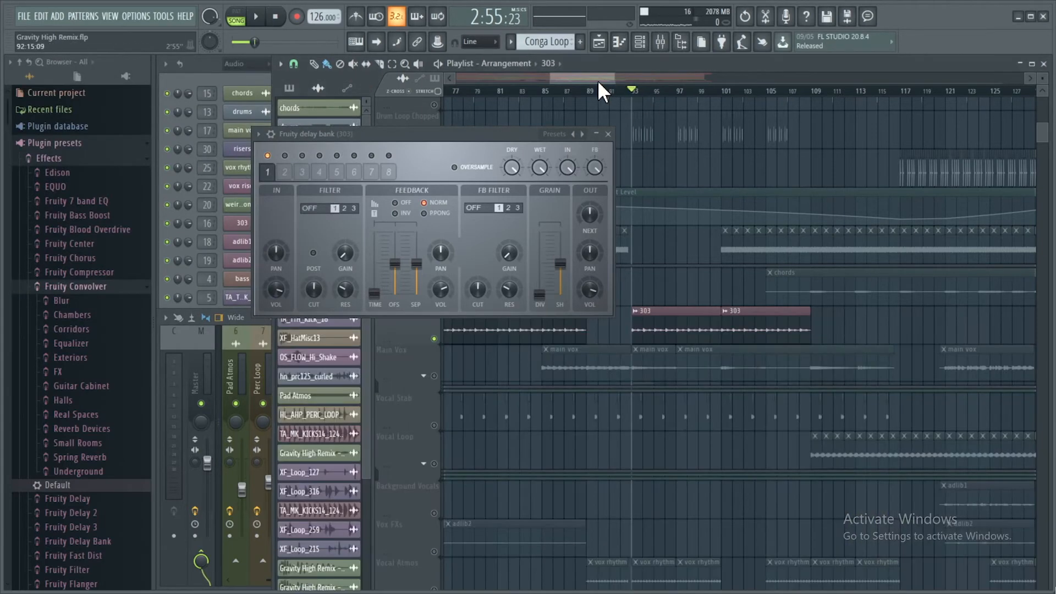
key(space)
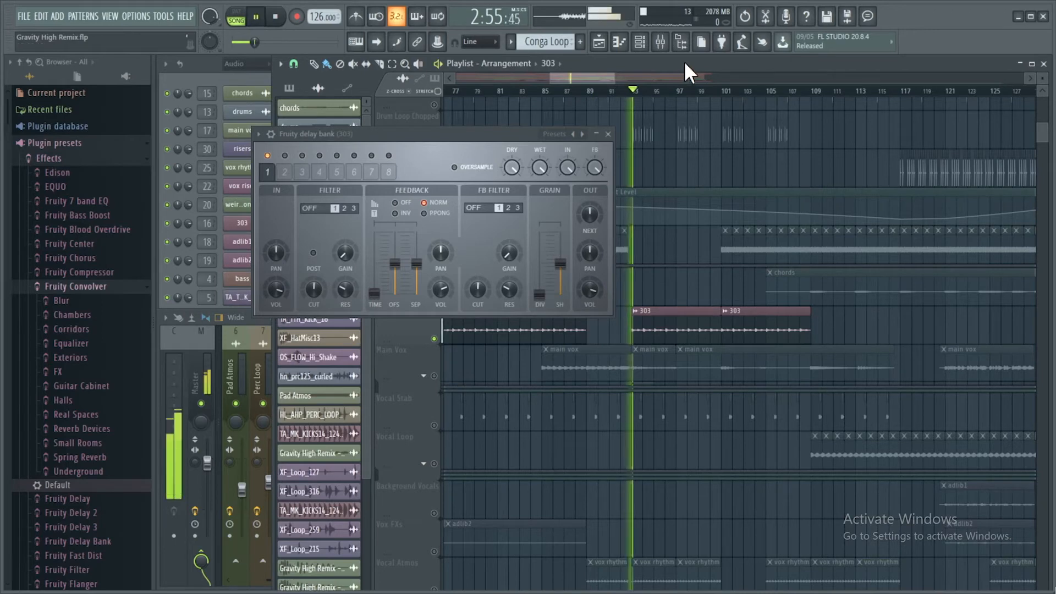
click(608, 135)
click(576, 75)
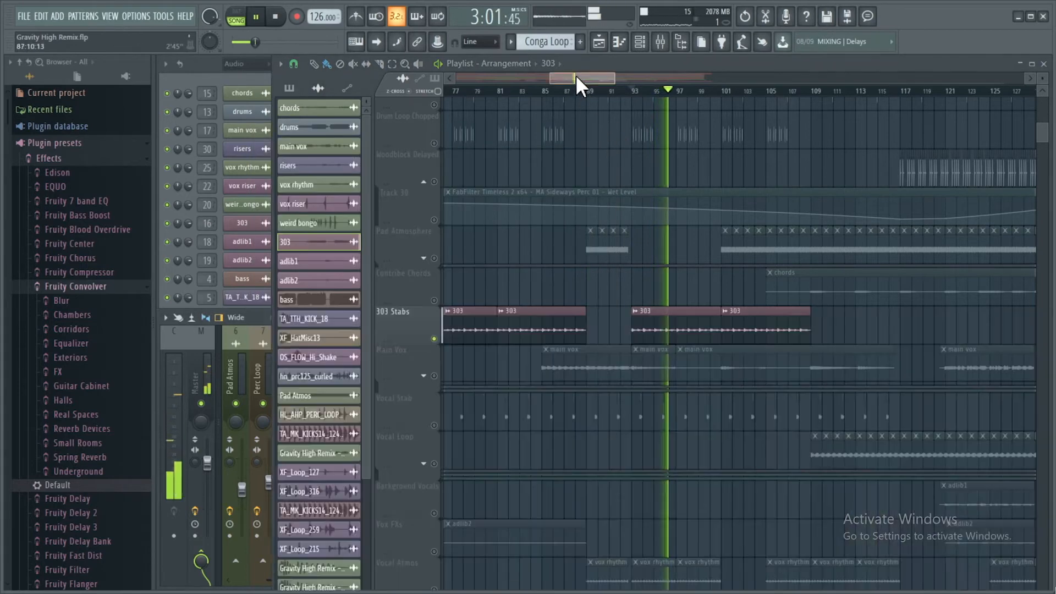
key(space)
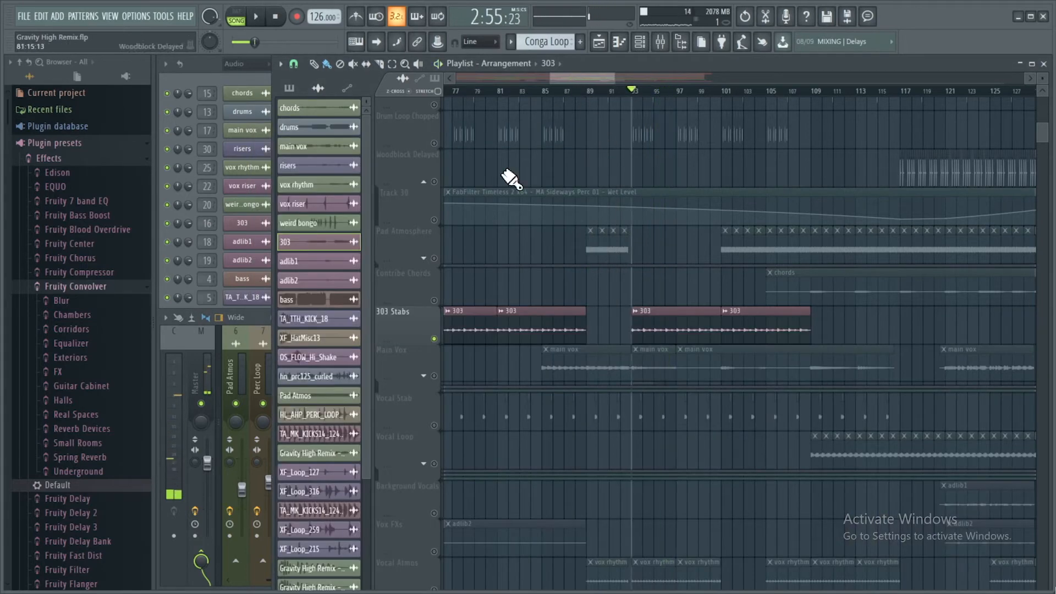
- View the Perc Loop mixer track's effects, check the 303 clip's channel settings and return to the playlist
click(250, 370)
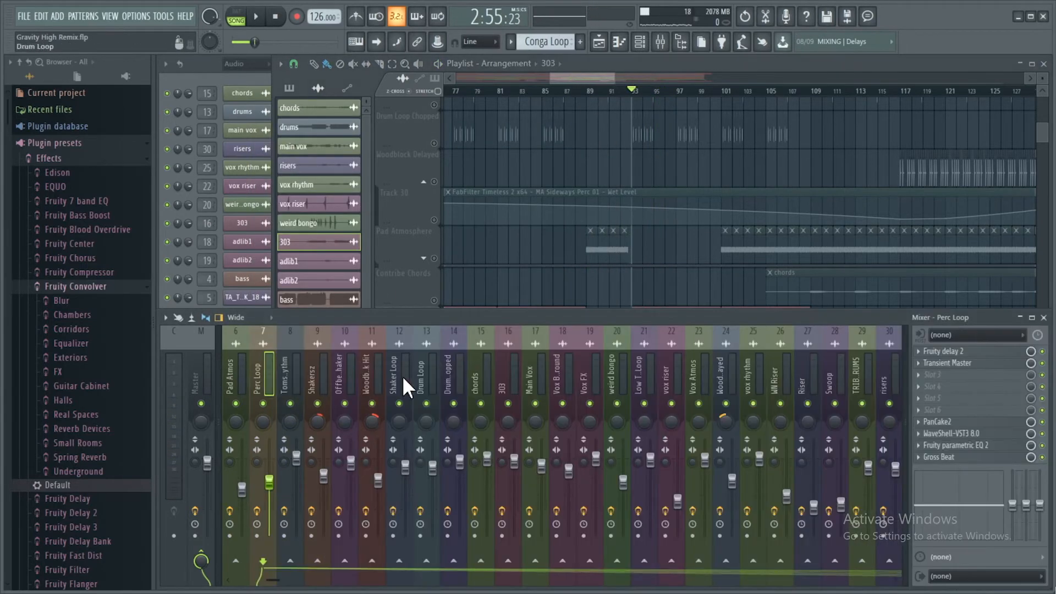
click(576, 266)
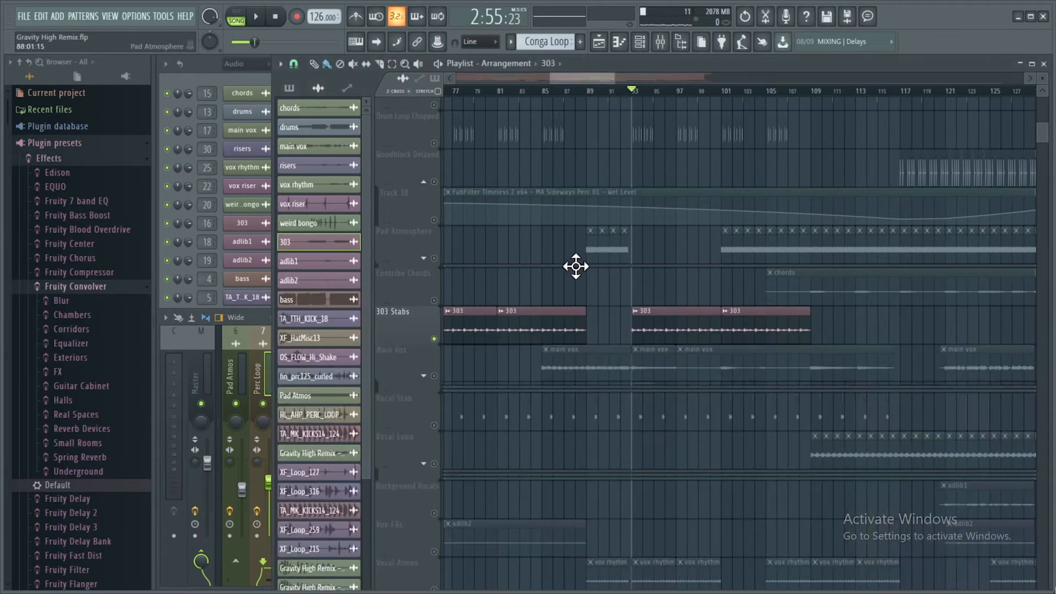
double_click(551, 330)
click(349, 64)
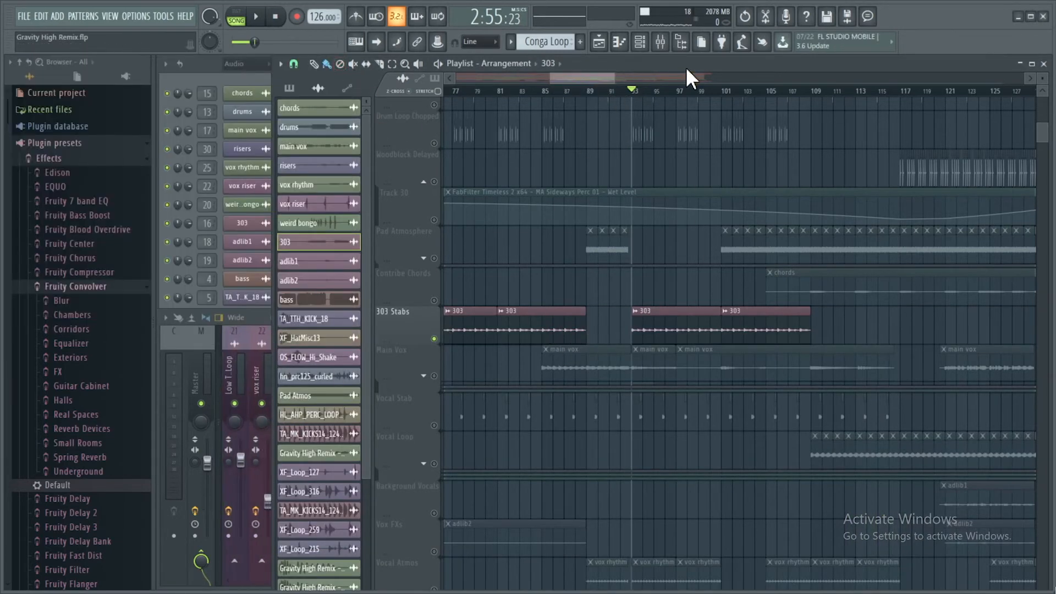
click(660, 41)
click(597, 79)
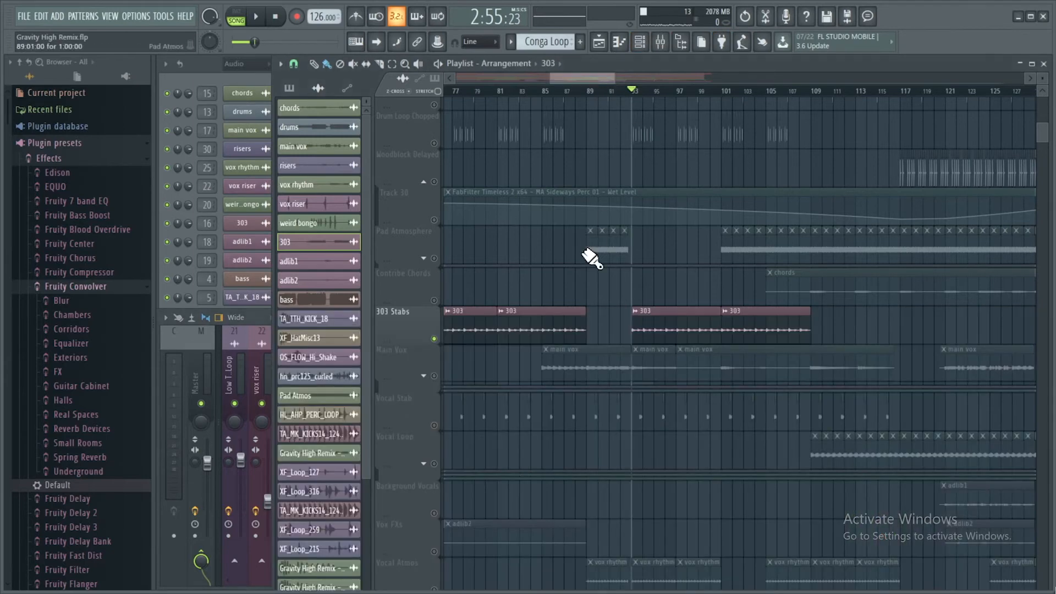
- Solo the Main Vox track, play it from bar 49 and stop playback
scroll(462, 237, down, 4)
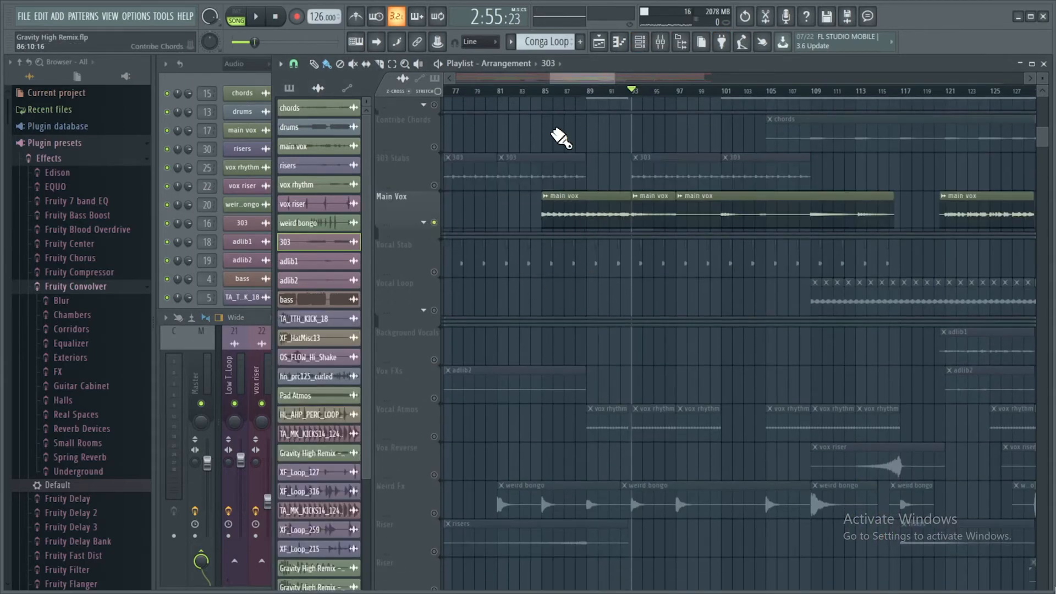
drag(550, 83, 521, 97)
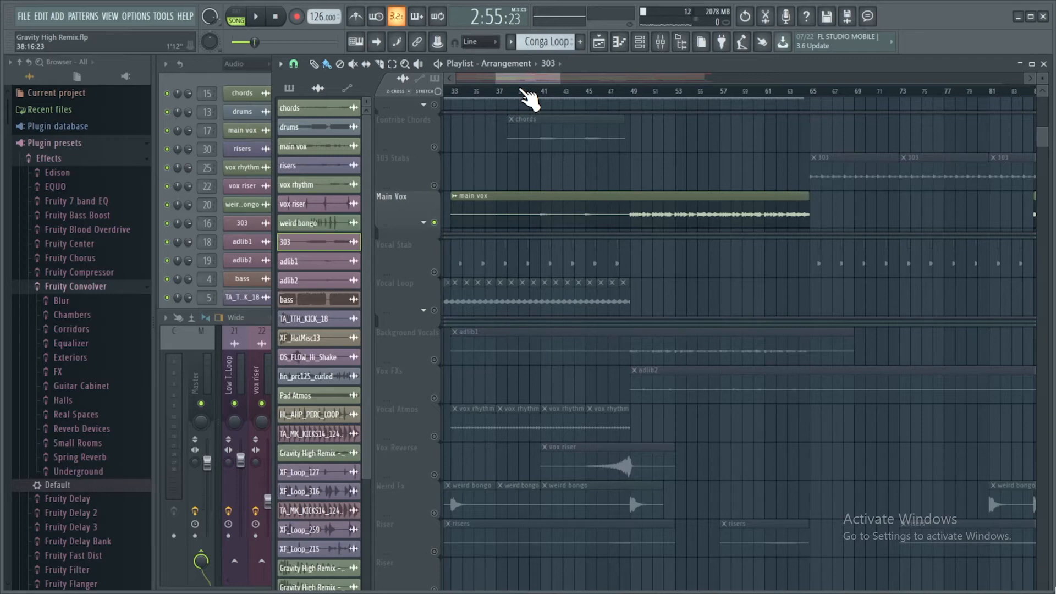
mouse_move(548, 84)
mouse_down()
mouse_move(572, 88)
mouse_move(556, 81)
mouse_up()
click(586, 92)
key(space)
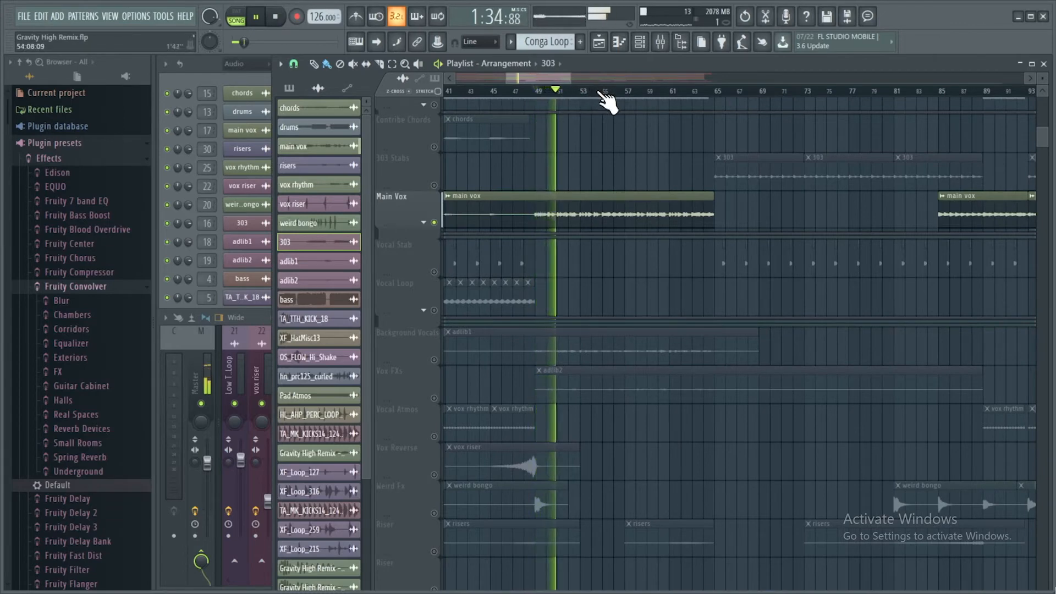
drag(555, 79, 556, 79)
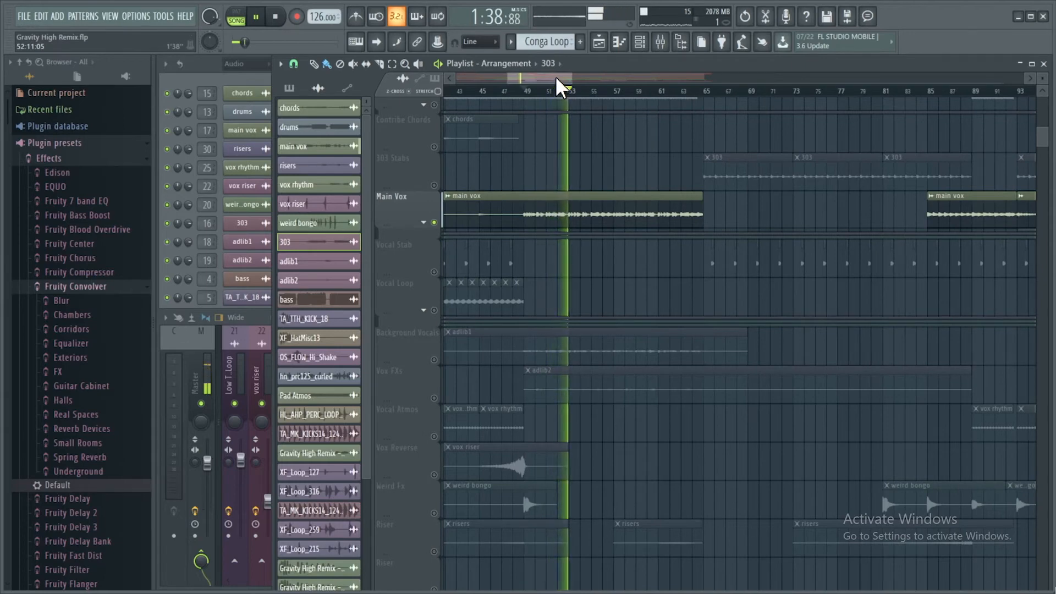
key(space)
- Solo the Vocal Stab track, play it from bar 25 and stop playback
mouse_move(556, 76)
mouse_down()
mouse_move(537, 81)
mouse_move(557, 85)
mouse_move(546, 92)
mouse_move(547, 78)
mouse_move(529, 86)
mouse_move(541, 77)
mouse_up()
click(479, 91)
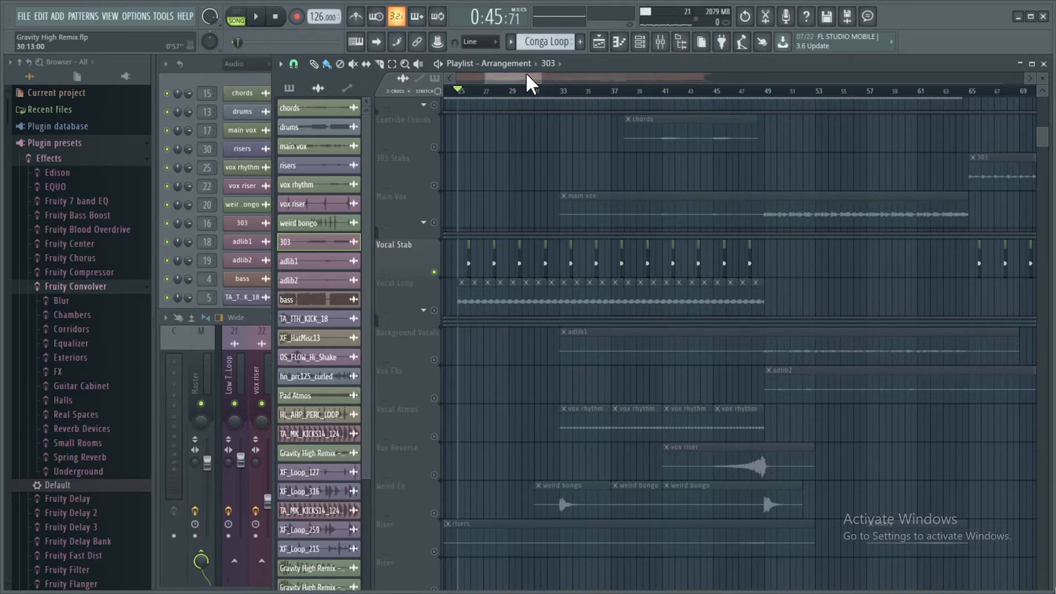
mouse_move(541, 73)
mouse_down()
mouse_move(553, 77)
mouse_move(523, 82)
mouse_move(537, 84)
mouse_up()
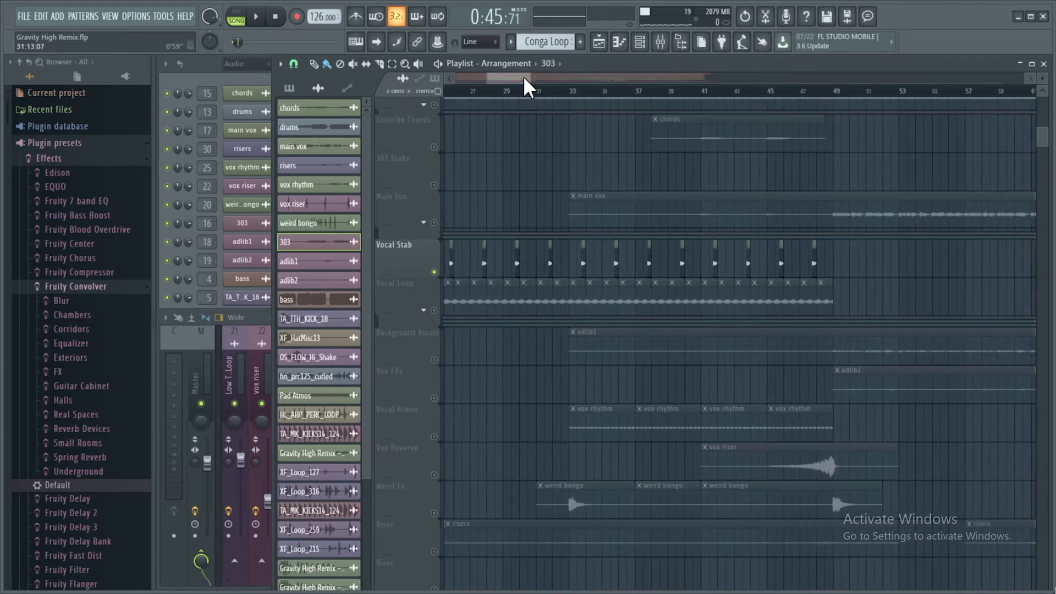
key(space)
drag(517, 81, 507, 83)
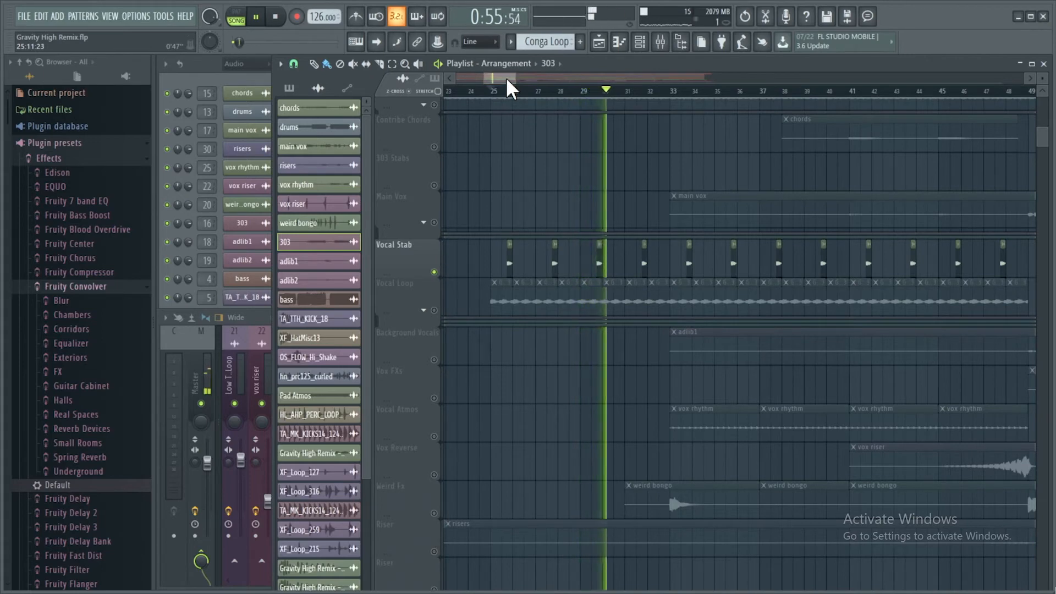
key(space)
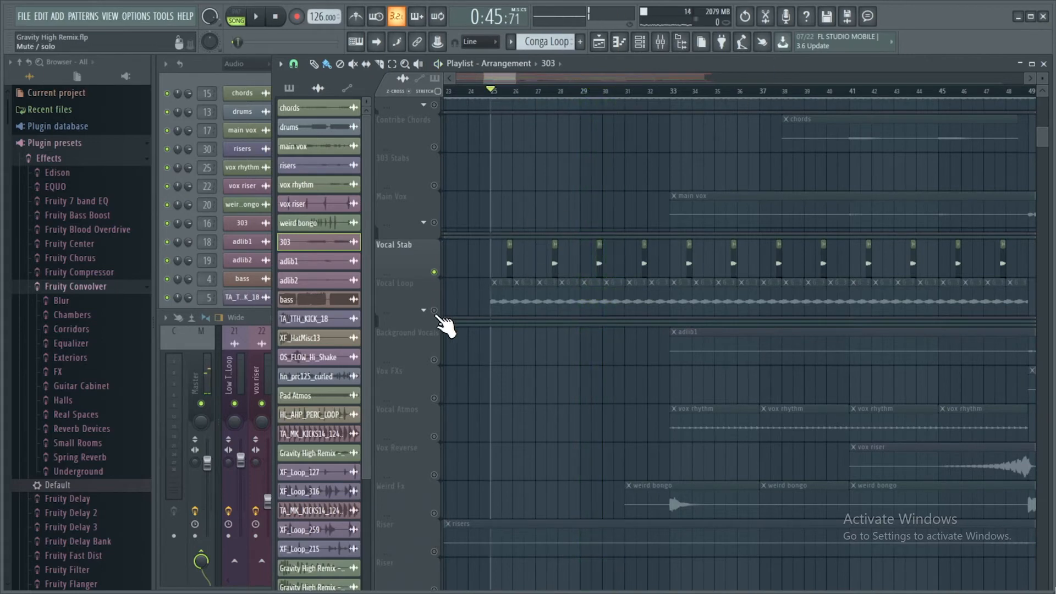
- Solo the Vocal Loop track, play it from bar 25 and stop playback
click(438, 316)
mouse_move(501, 82)
mouse_down()
mouse_move(512, 77)
mouse_move(497, 79)
mouse_up()
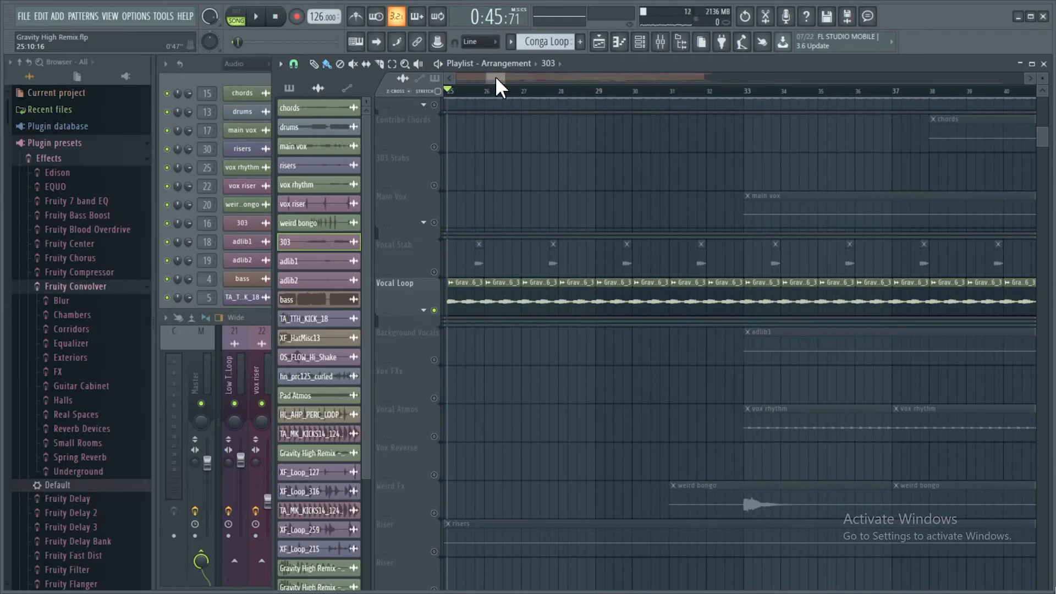
key(space)
drag(495, 82, 494, 75)
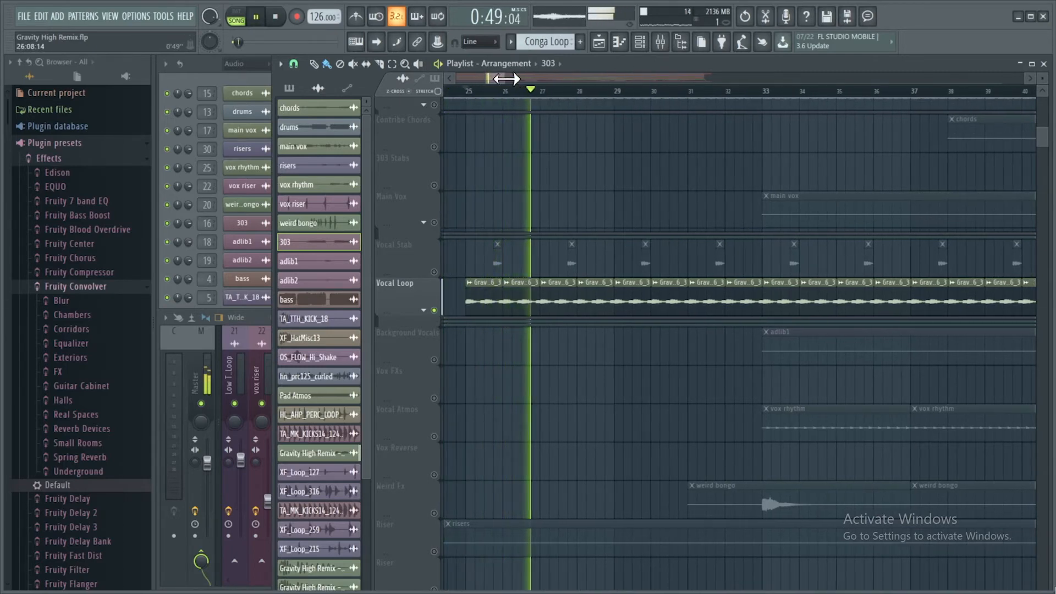
drag(502, 77, 511, 77)
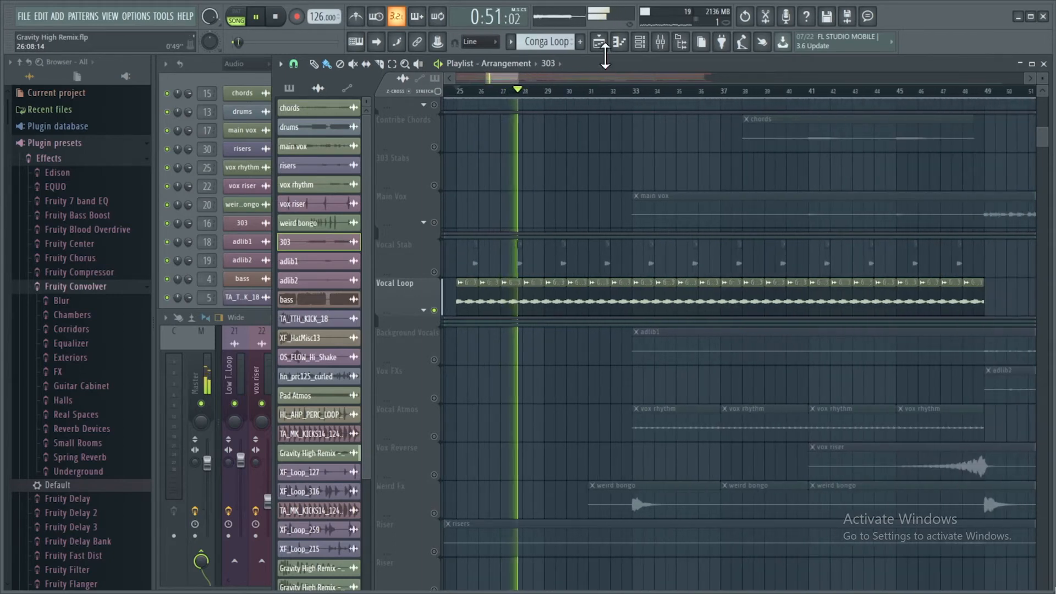
click(275, 18)
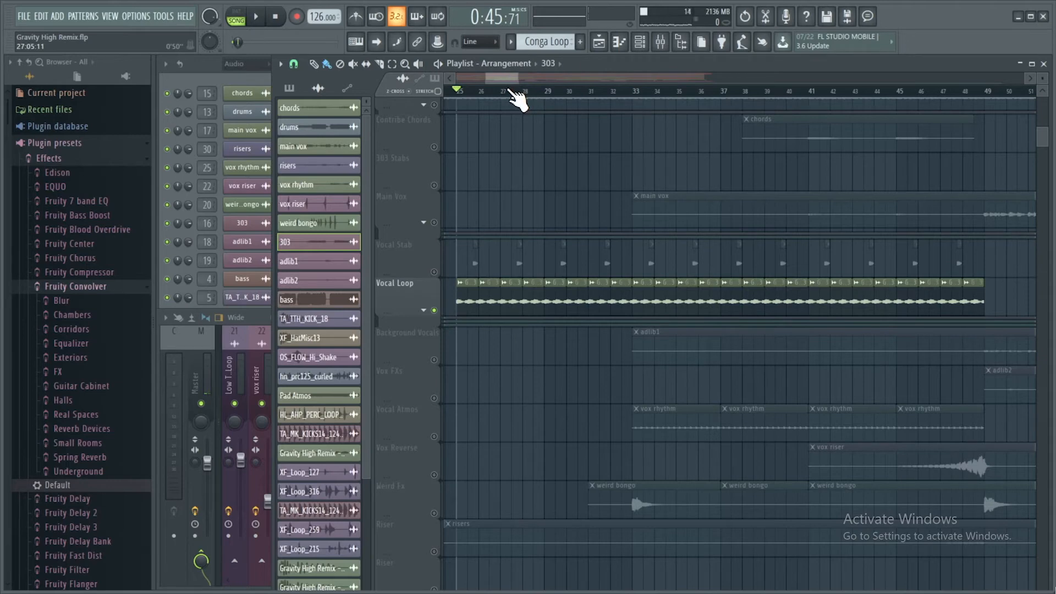
- Solo the Background Vocals track, play it from bar 49 and stop playback
drag(516, 80, 547, 85)
click(559, 95)
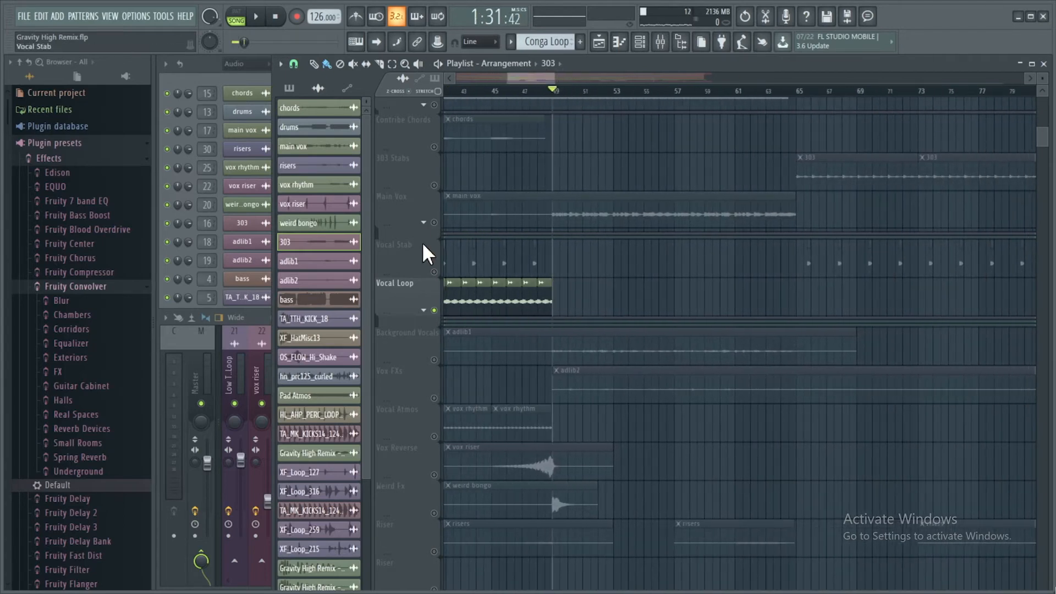
click(444, 358)
drag(546, 84, 546, 77)
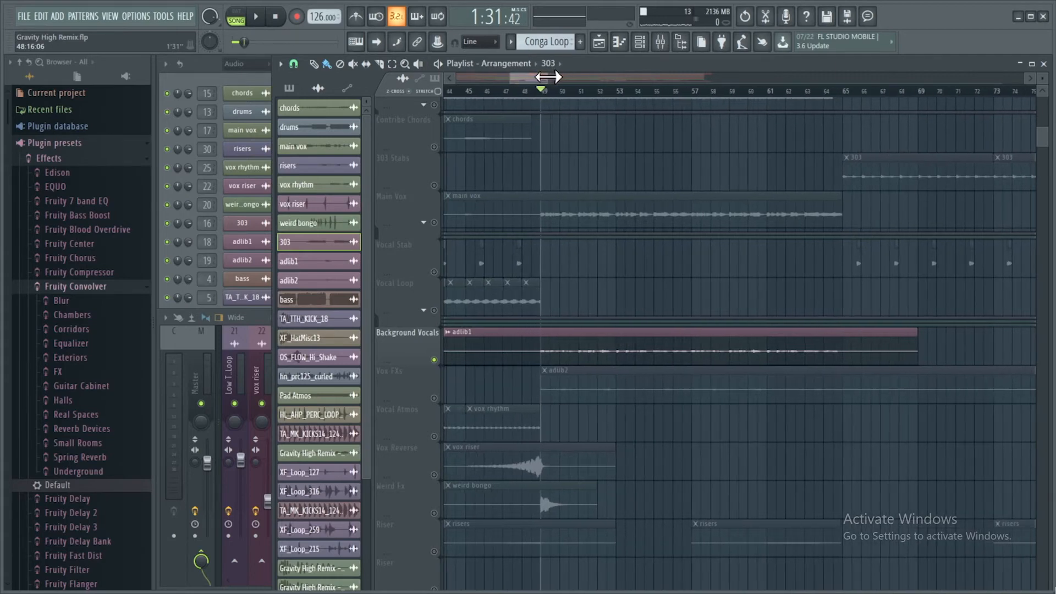
key(space)
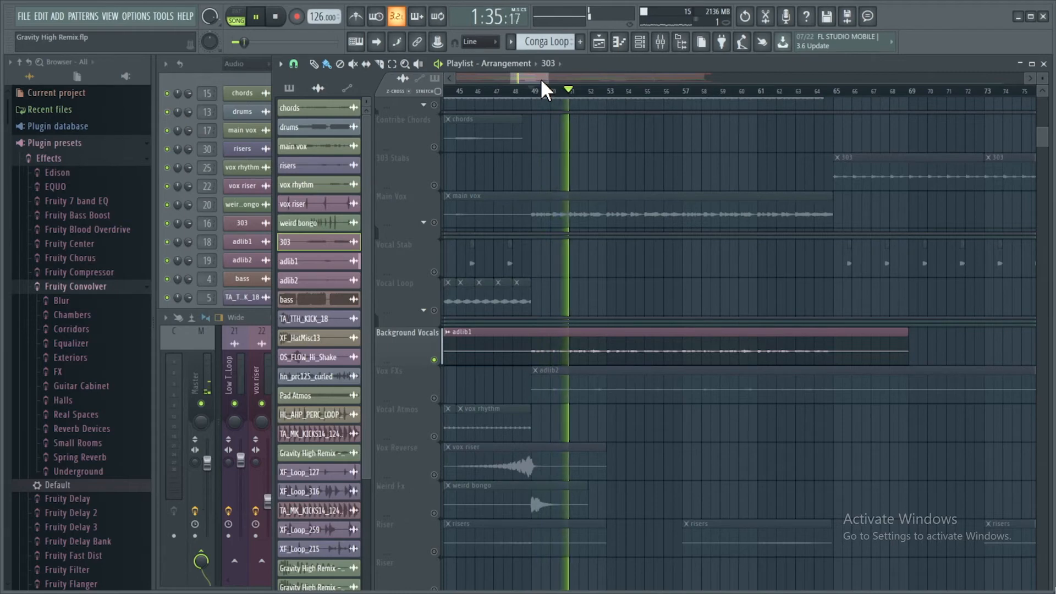
key(space)
- Solo the Vox FXs track, play it from bar 50 and stop playback
click(438, 398)
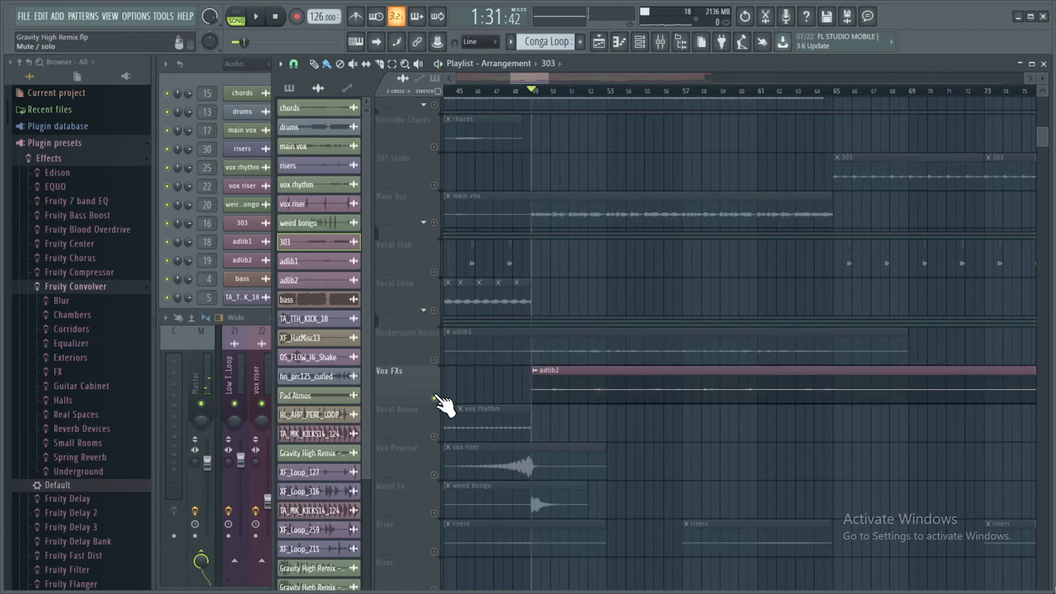
click(550, 90)
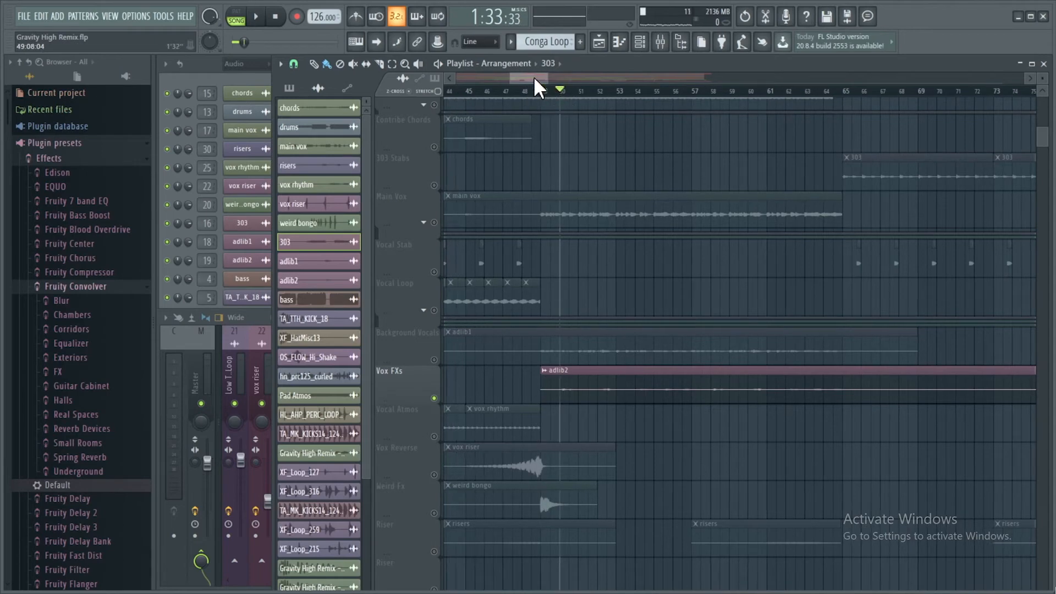
key(space)
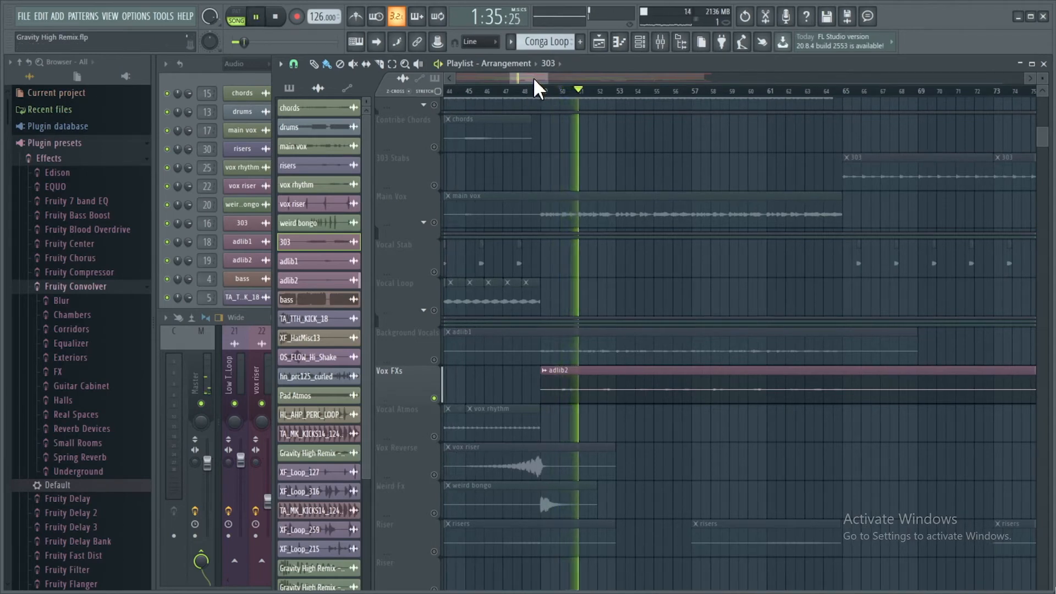
scroll(536, 77, left, 5)
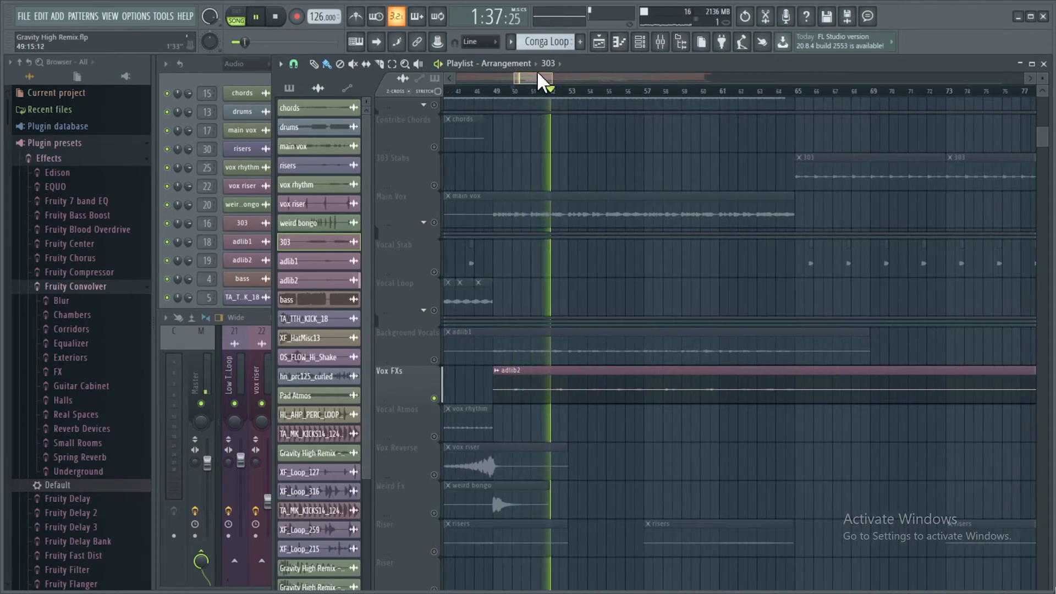
drag(537, 77, 545, 77)
key(space)
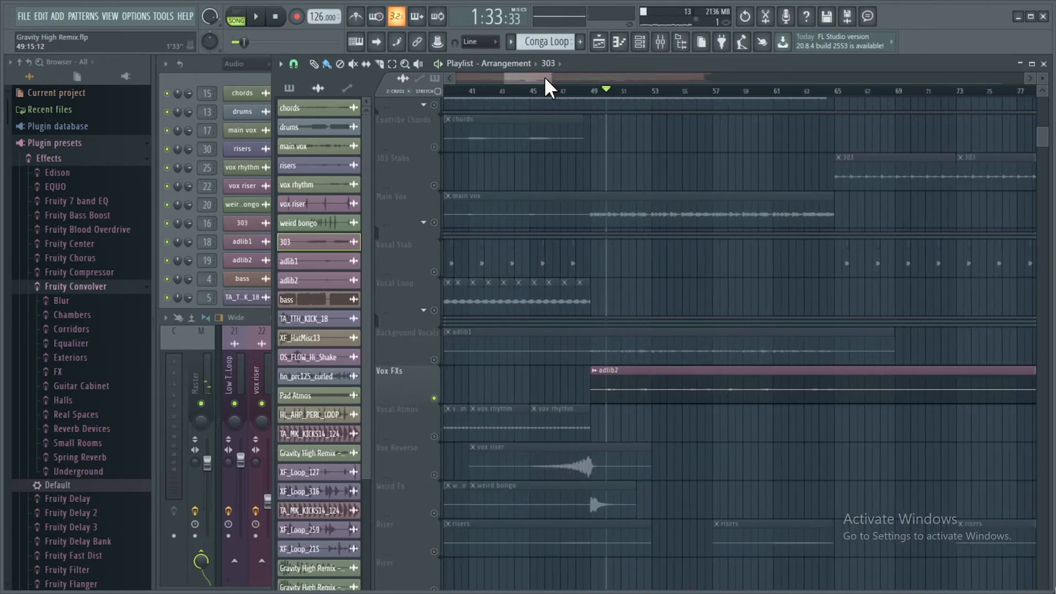
- Solo the Vocal Atmos track, play it from bar 37 and stop playback
scroll(532, 87, left, 6)
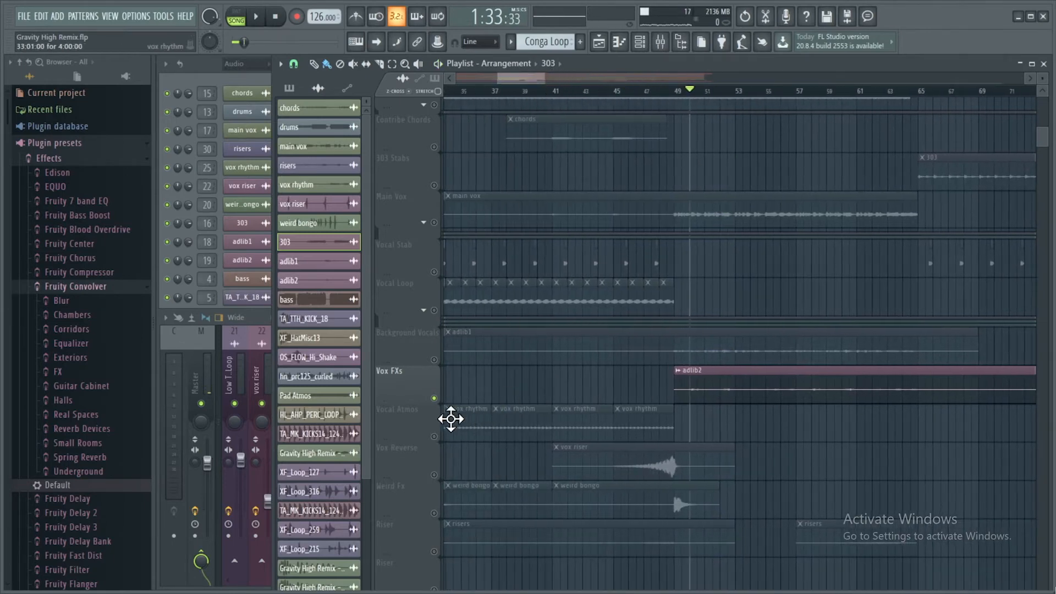
click(438, 438)
scroll(542, 83, left, 1)
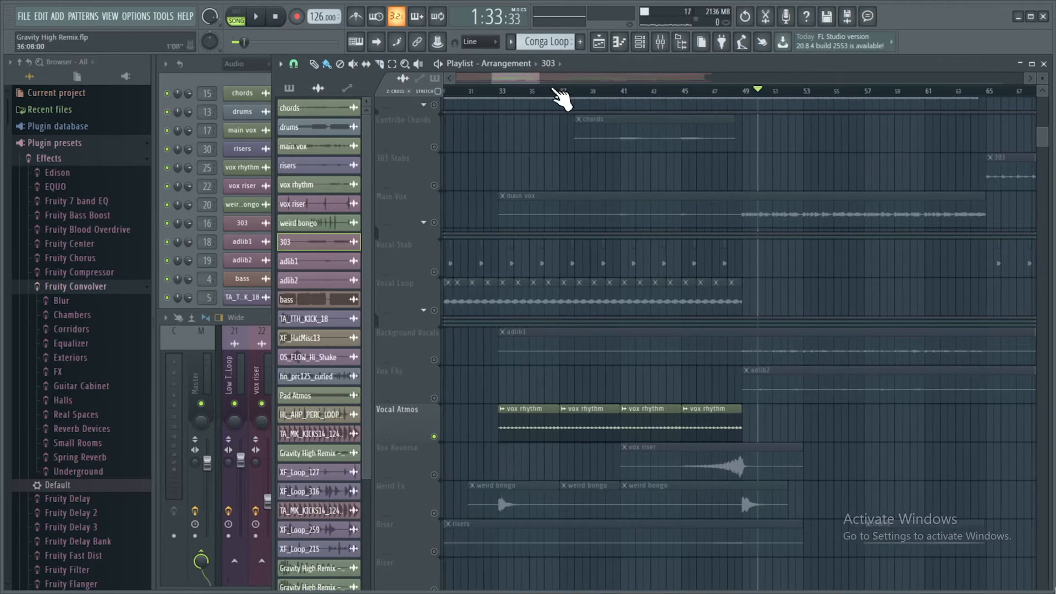
click(565, 95)
drag(540, 76, 513, 79)
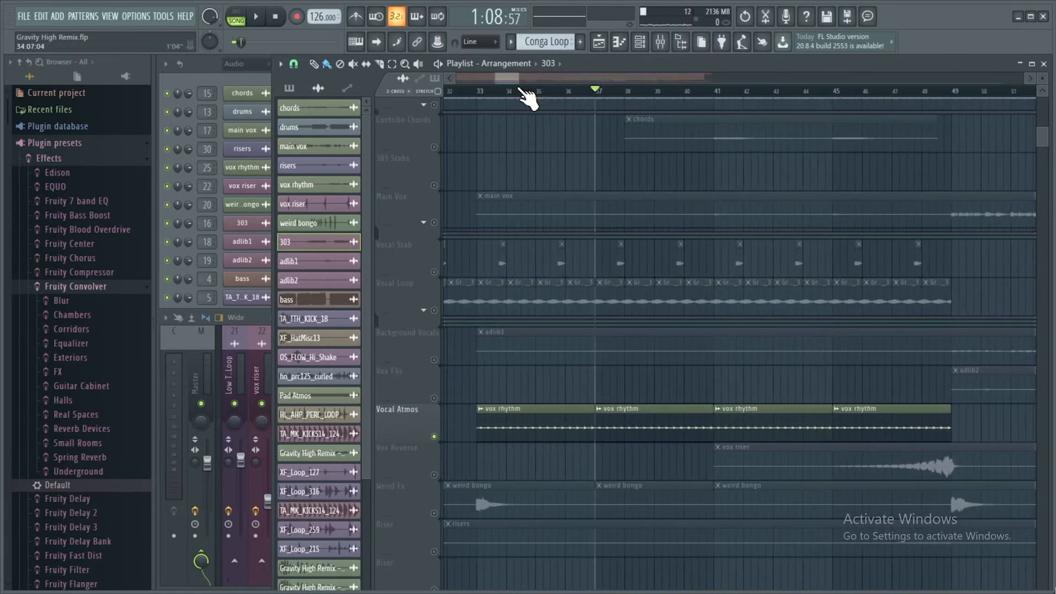
key(space)
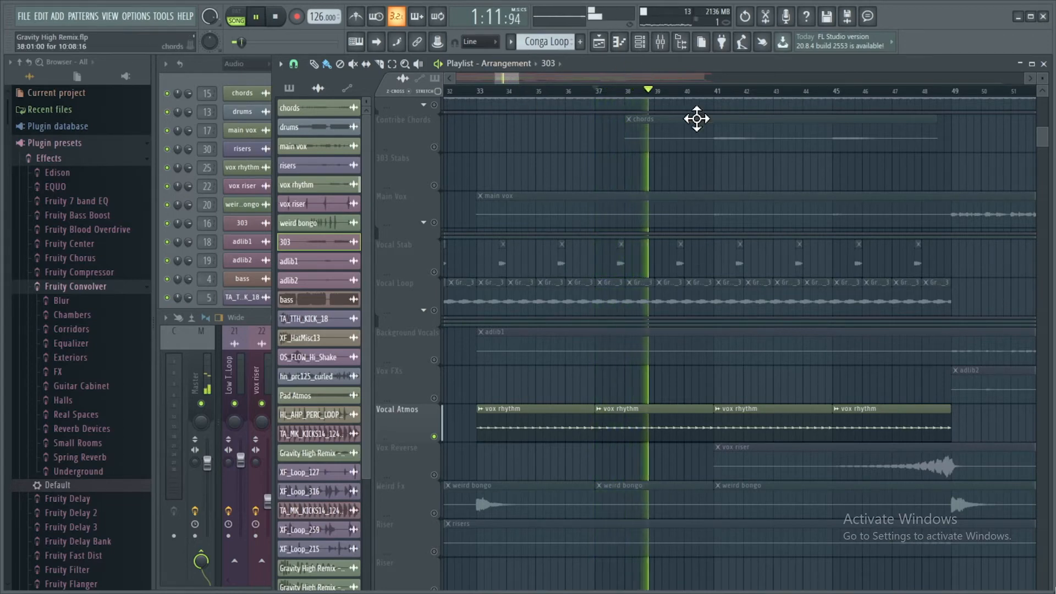
key(space)
- Solo the Vox Reverse track and play its first vox riser clip from bar 15
scroll(550, 82, down, 5)
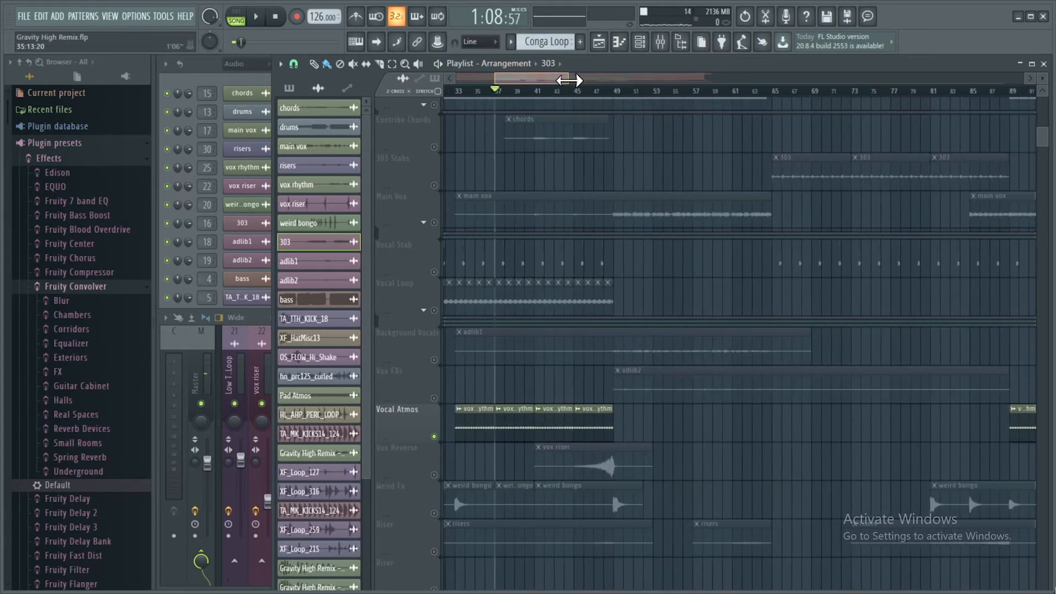
mouse_move(557, 78)
mouse_down()
mouse_move(525, 87)
mouse_move(649, 92)
mouse_move(523, 112)
mouse_up()
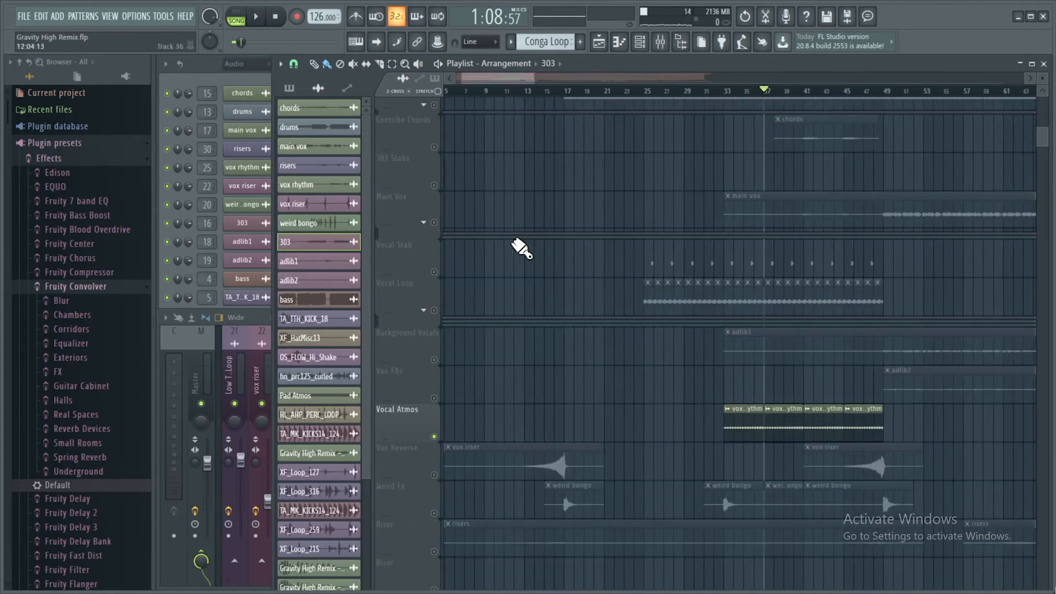
right_click(439, 475)
click(550, 92)
drag(503, 77, 493, 77)
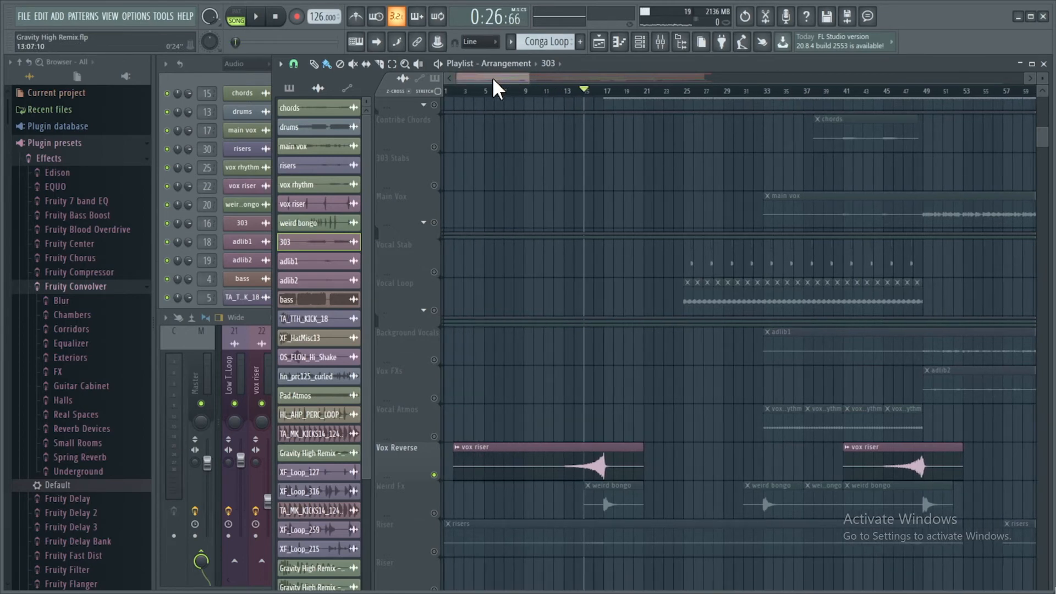
drag(530, 78, 507, 82)
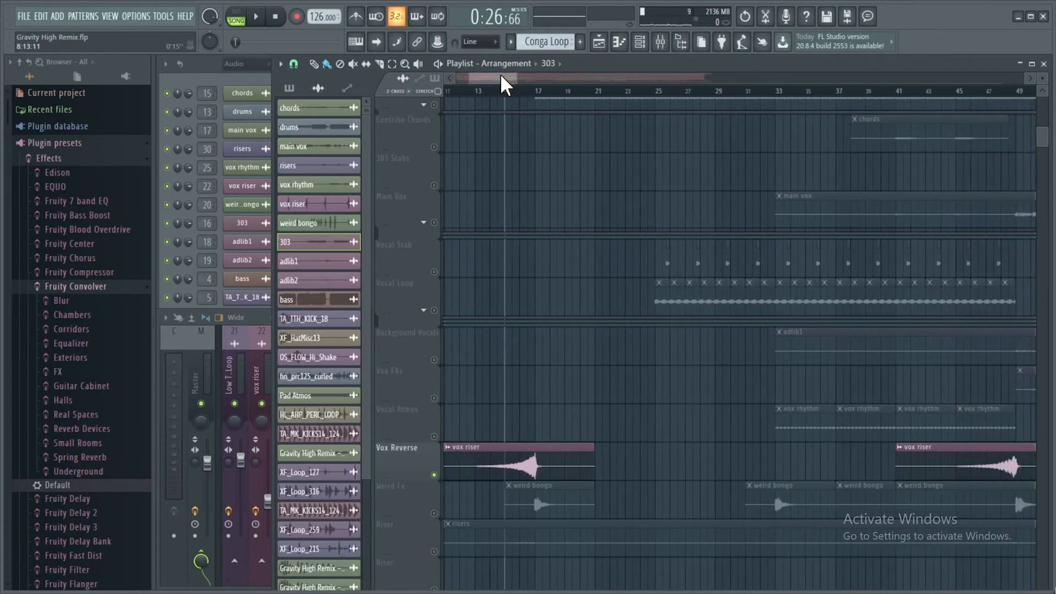
key(space)
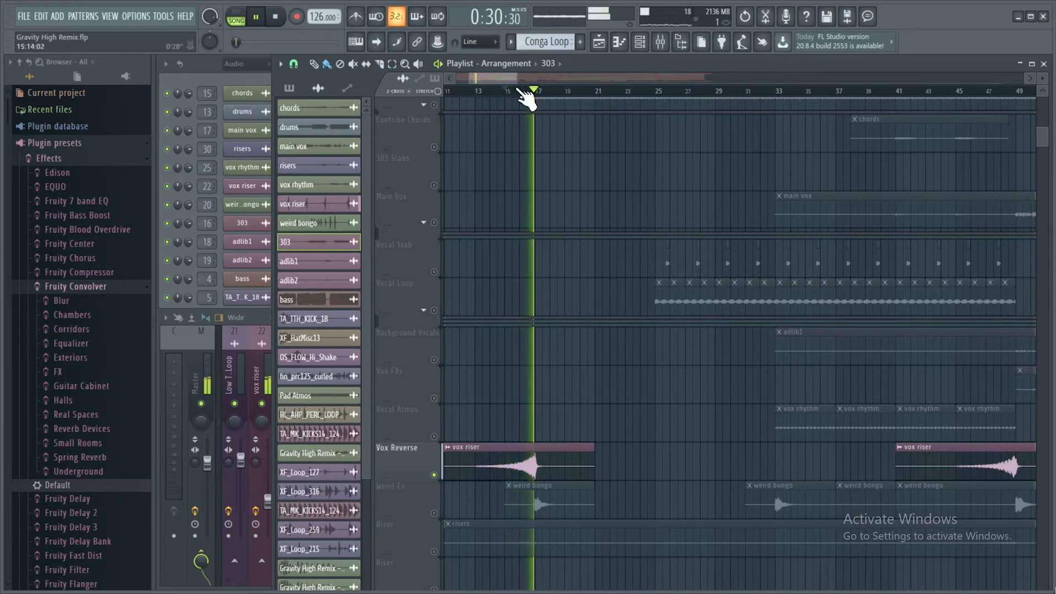
- Continue auditioning Vox Reverse by playing its other vox riser clips from about bar 47 and bar 136
drag(509, 76, 565, 101)
click(631, 92)
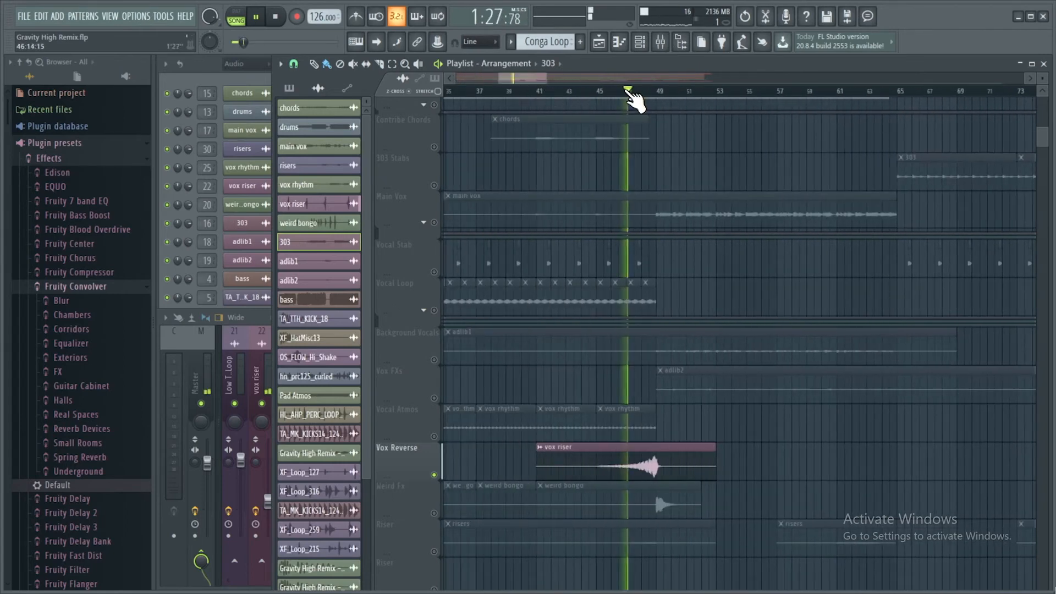
drag(522, 77, 632, 85)
click(609, 90)
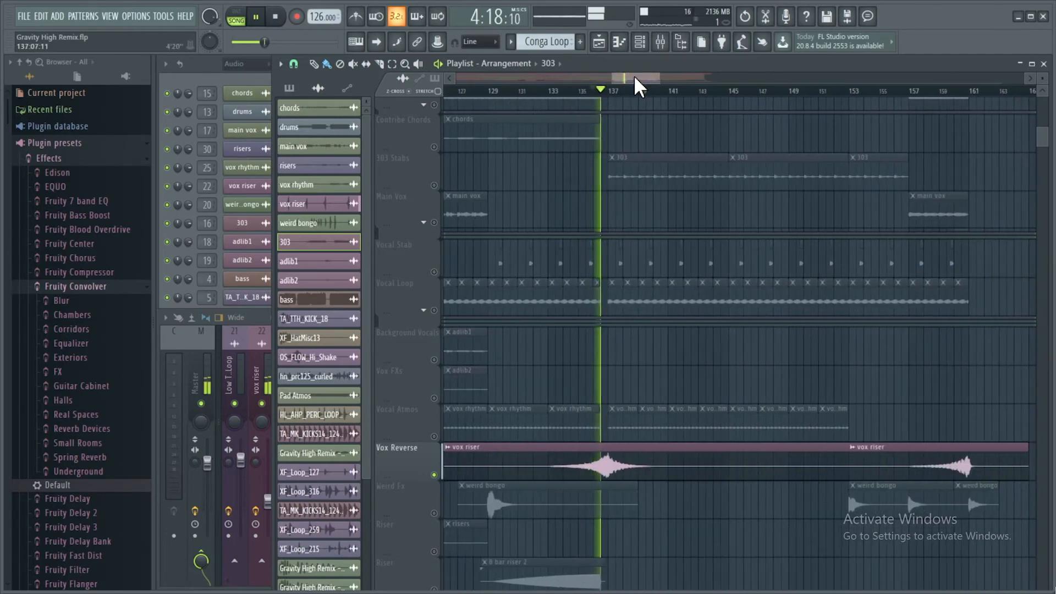
- Solo the Weird Fx track, play its weird bongo clip from bar 33 and stop playback
drag(643, 82, 510, 77)
scroll(511, 78, down, 3)
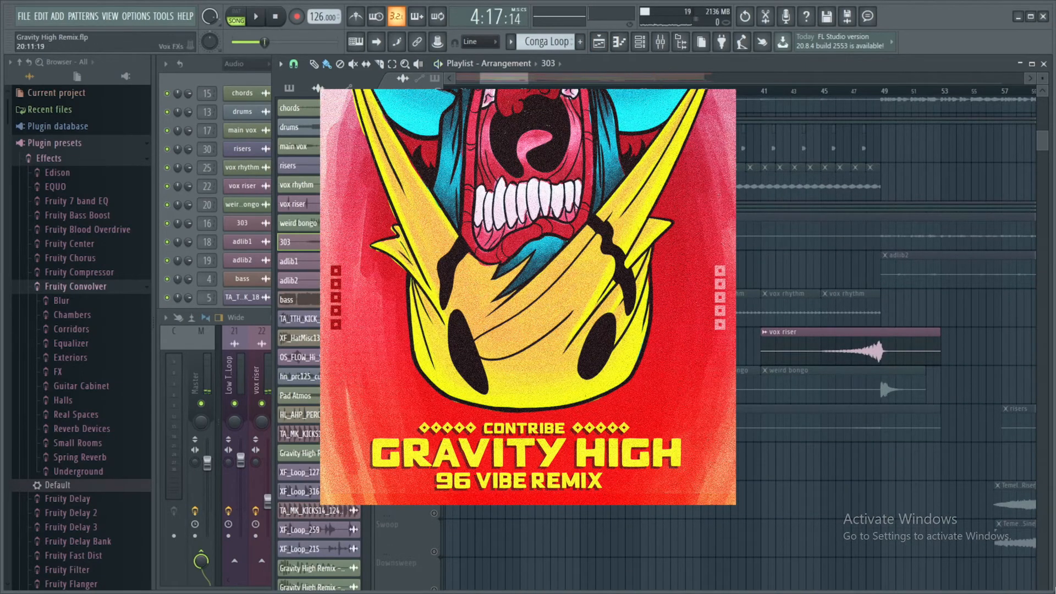
right_click(434, 398)
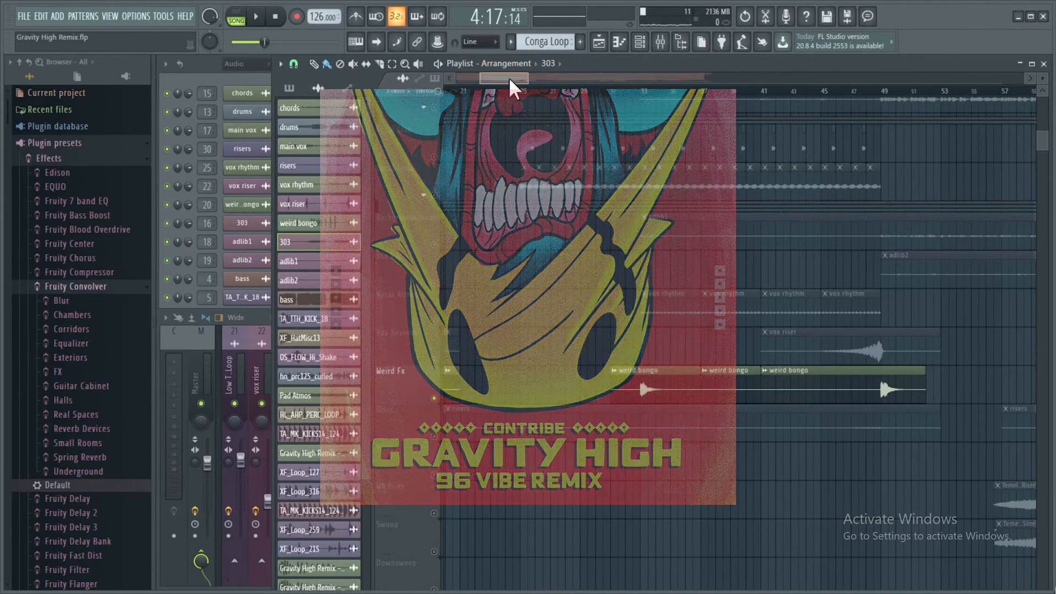
drag(509, 78, 526, 81)
click(557, 90)
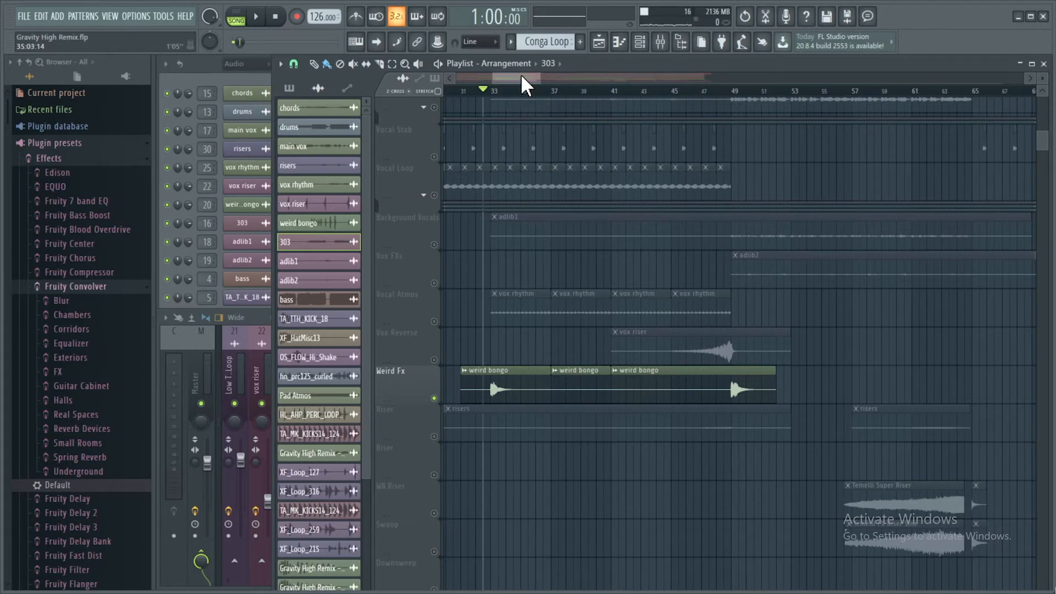
mouse_move(525, 86)
mouse_down()
mouse_move(518, 77)
mouse_move(462, 94)
mouse_move(530, 94)
mouse_move(514, 101)
mouse_move(525, 83)
mouse_up()
click(535, 91)
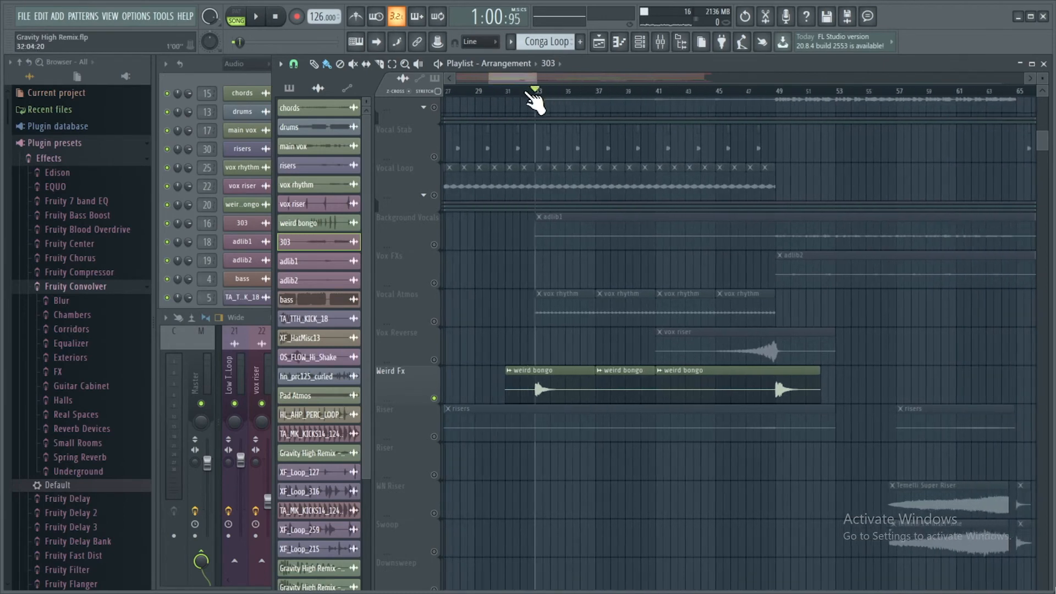
key(space)
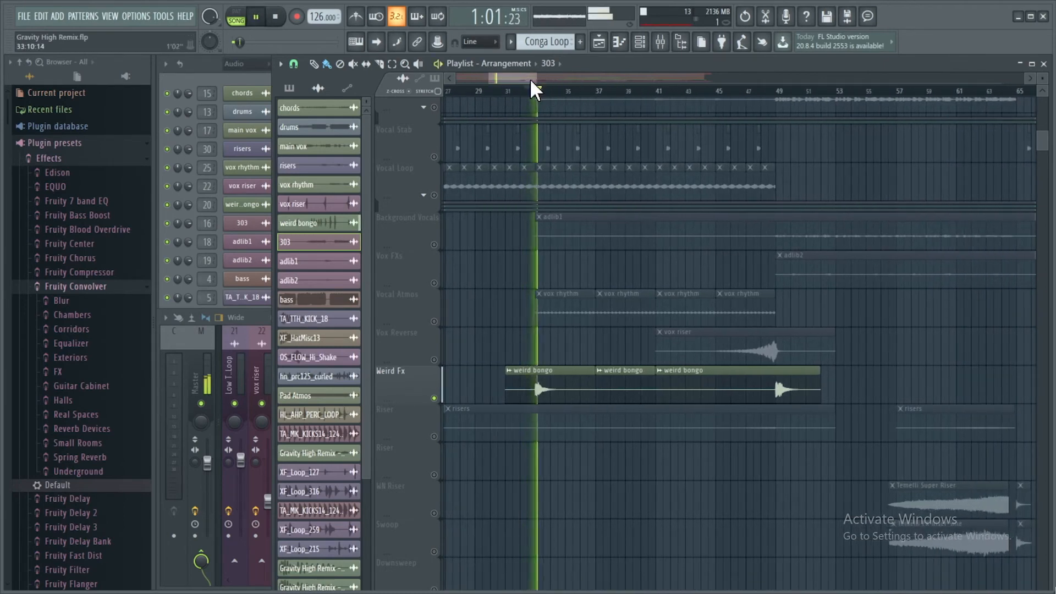
drag(531, 81, 485, 78)
click(275, 16)
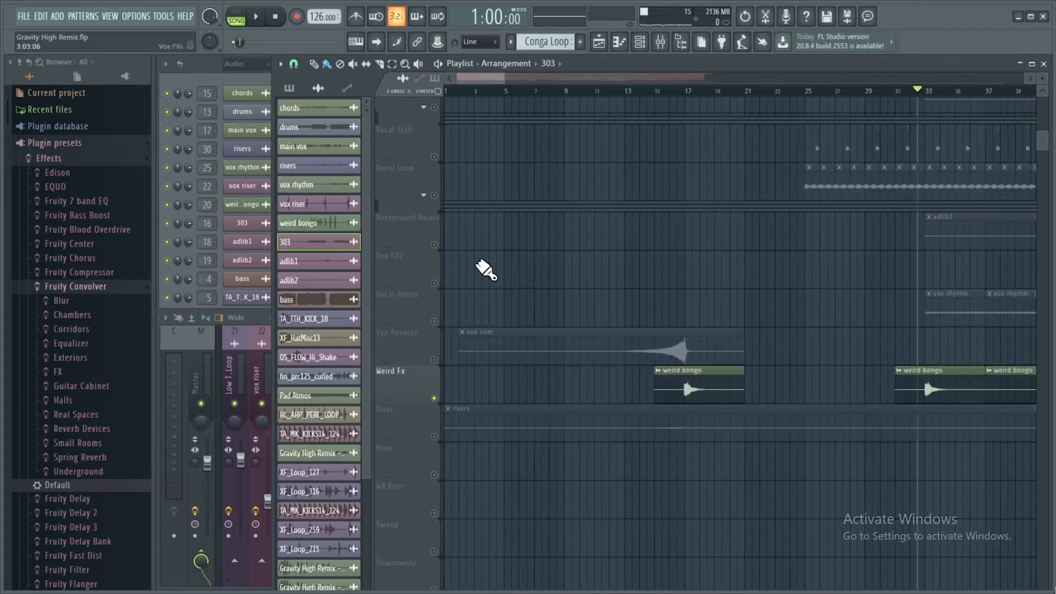
- Solo the Riser track holding the risers clips and play it from bar 15
right_click(432, 425)
click(415, 428)
right_click(432, 435)
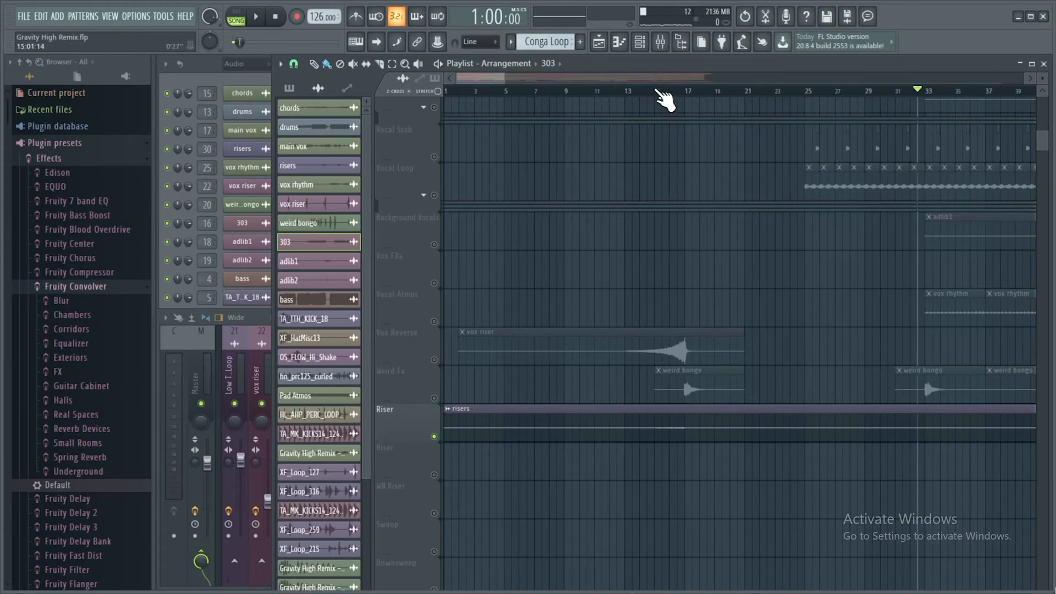
scroll(665, 96, right, 1)
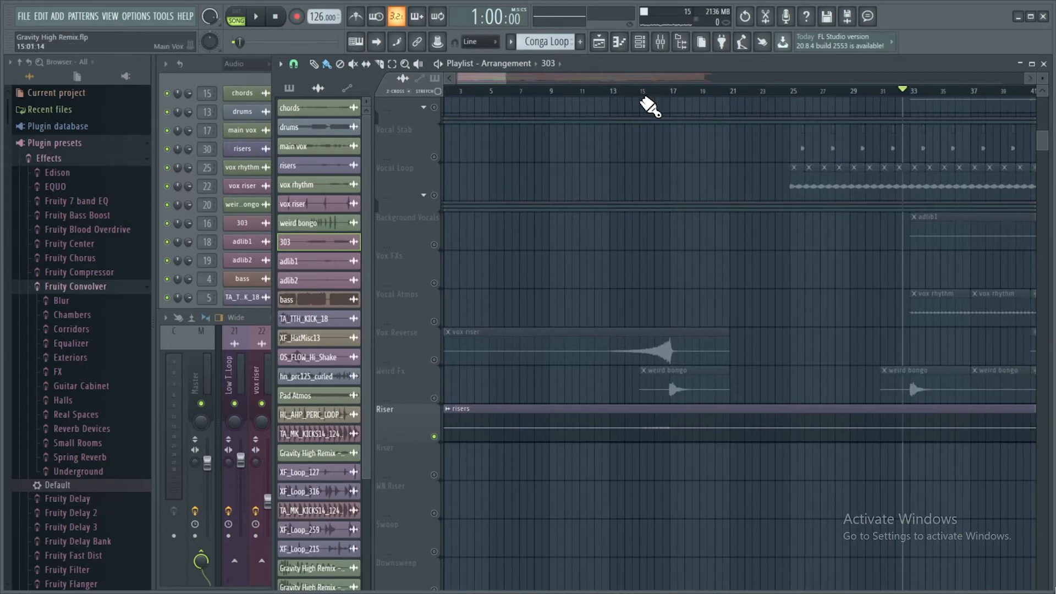
click(643, 95)
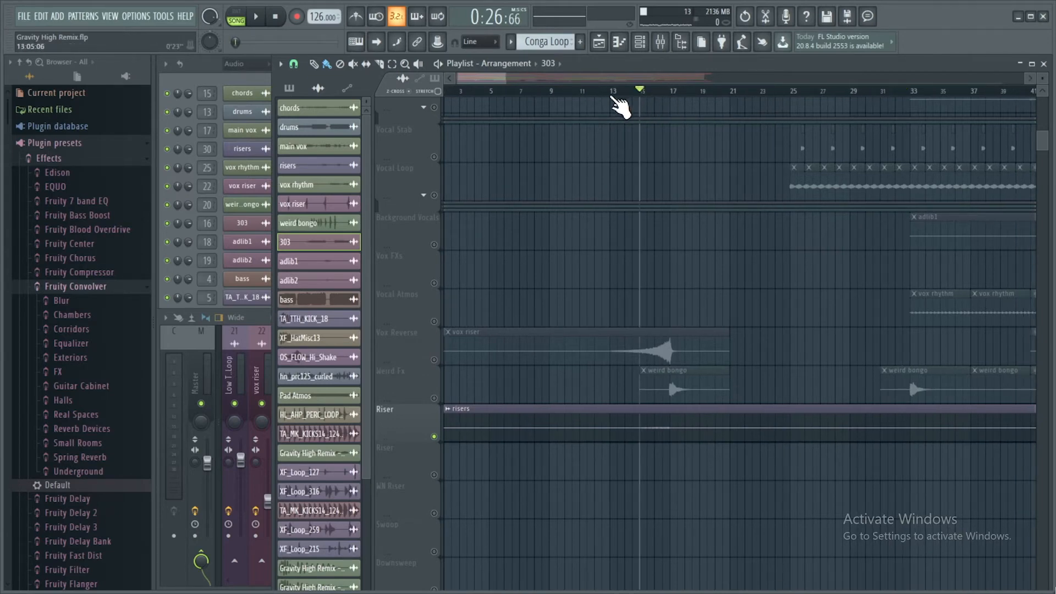
scroll(671, 98, right, 6)
key(space)
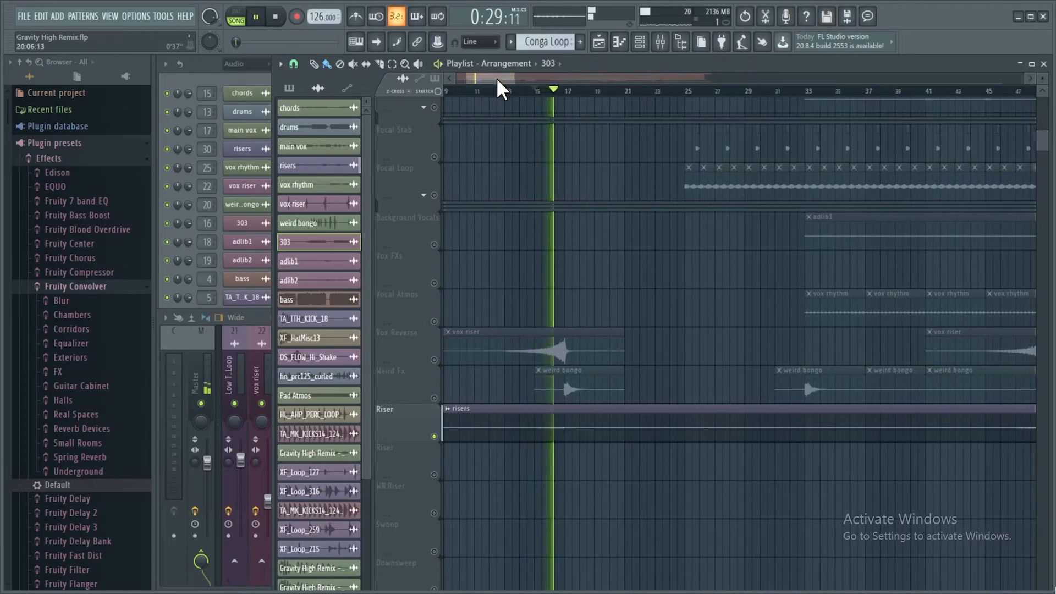
- Jump playback of the Riser track to about bar 47 and about bar 61
scroll(509, 90, right, 3)
scroll(508, 90, right, 18)
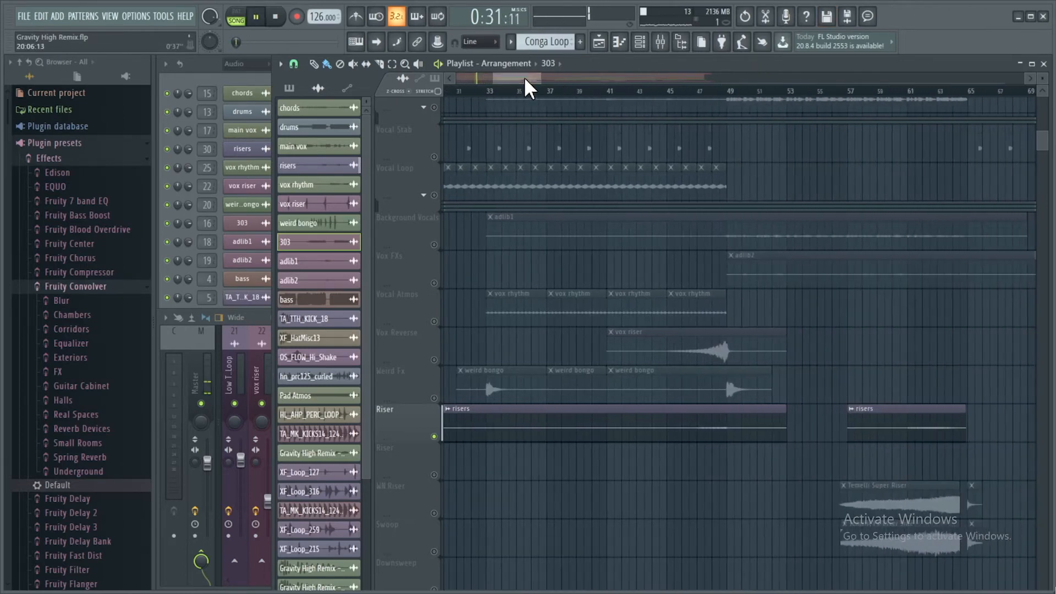
click(691, 94)
scroll(542, 89, right, 2)
scroll(536, 88, right, 12)
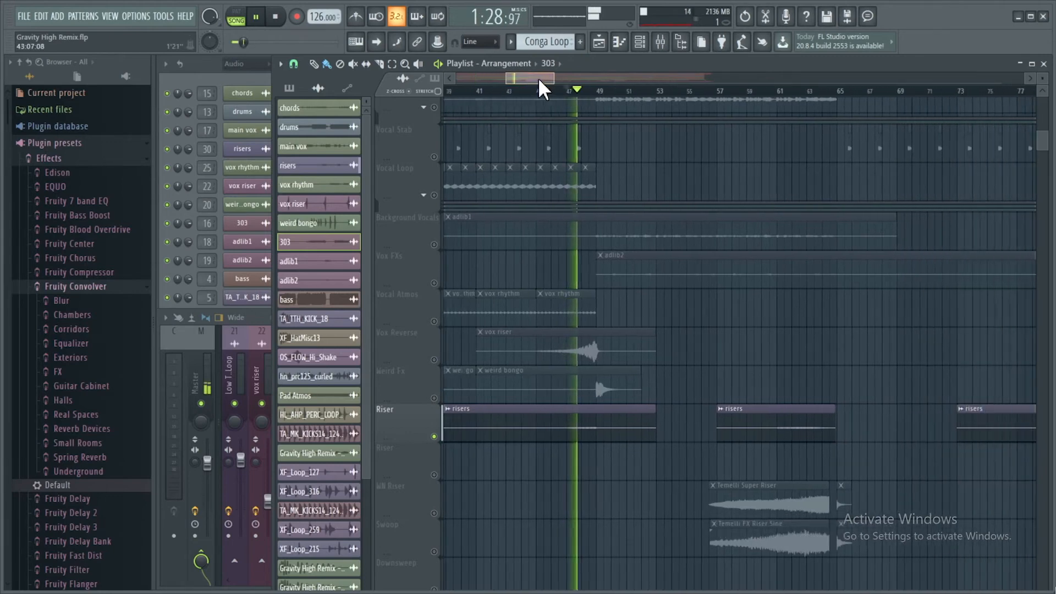
click(687, 93)
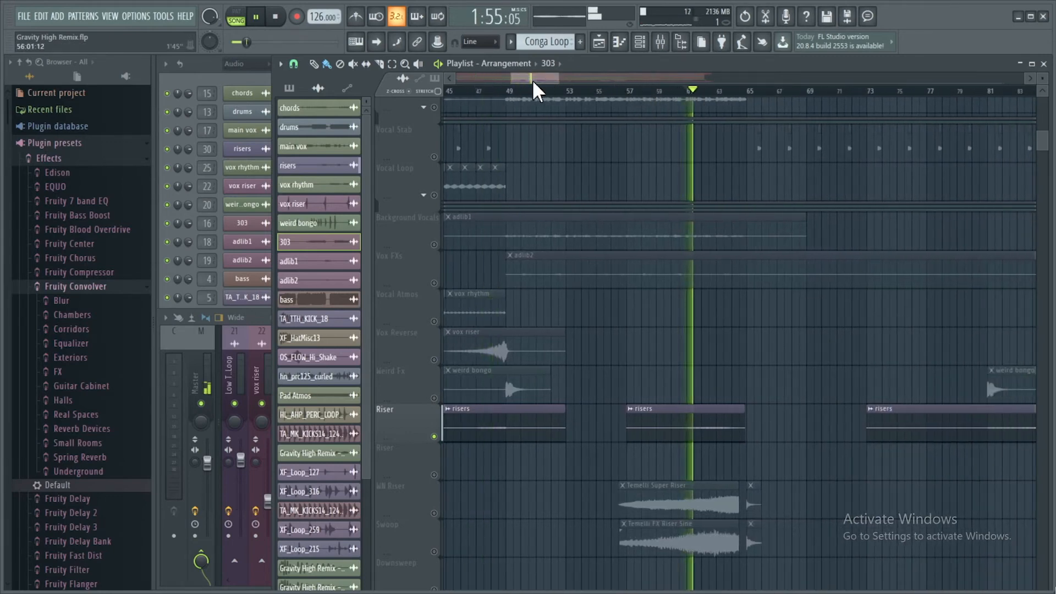
- Play the remaining risers clips from about bar 84 and from bar 117, and stop playback
scroll(544, 90, right, 10)
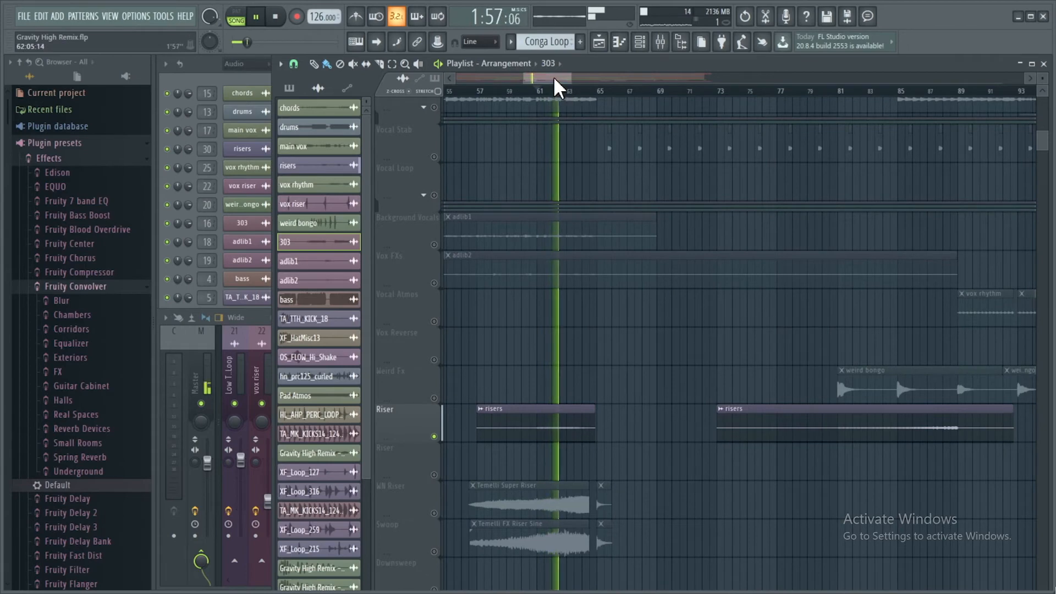
scroll(559, 87, right, 6)
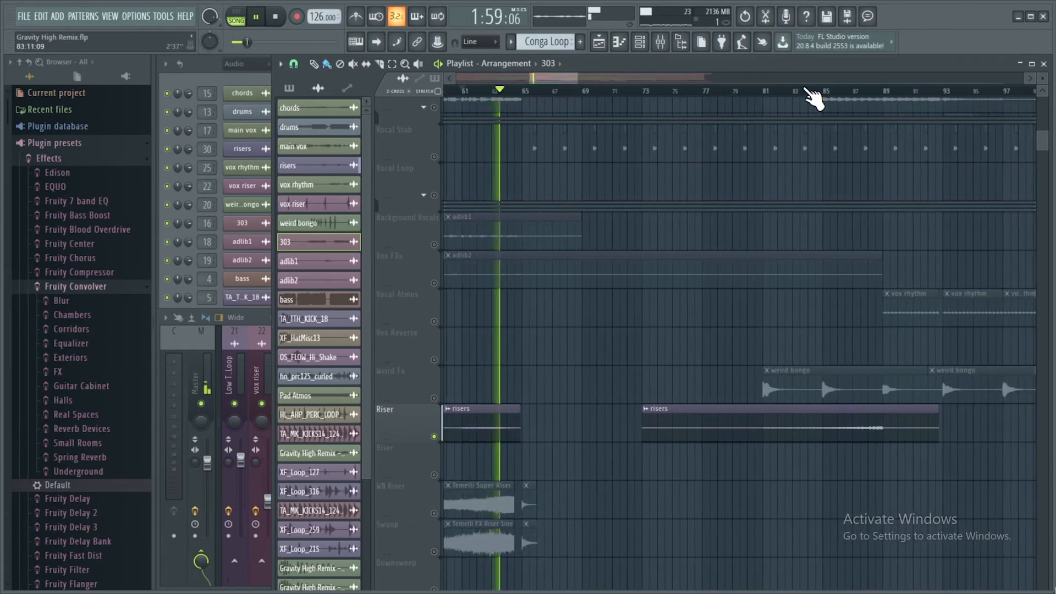
click(813, 93)
drag(573, 80, 601, 83)
click(661, 91)
scroll(594, 311, down, 2)
scroll(599, 330, down, 5)
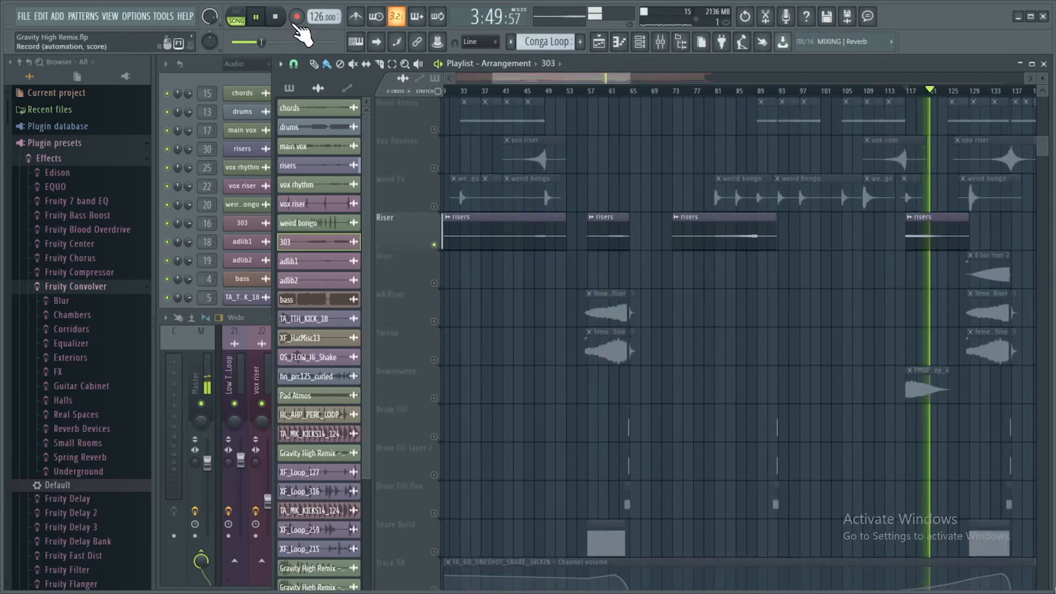
click(275, 17)
- Unmute the WN Riser track alongside the Riser track and play both from bar 57
mouse_move(580, 80)
mouse_down()
mouse_move(642, 78)
mouse_move(578, 82)
mouse_move(591, 79)
mouse_up()
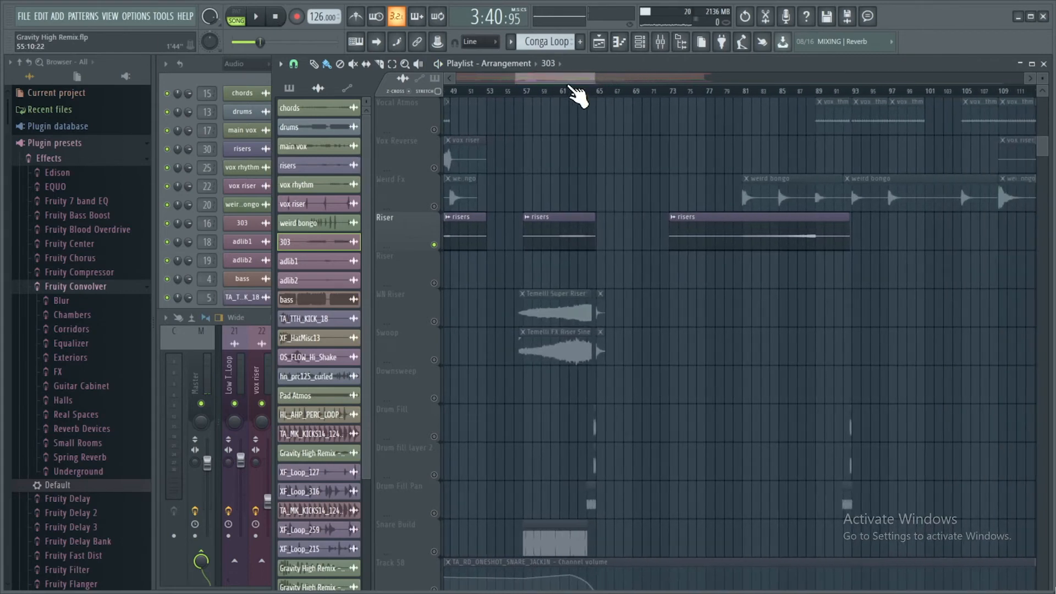
click(527, 92)
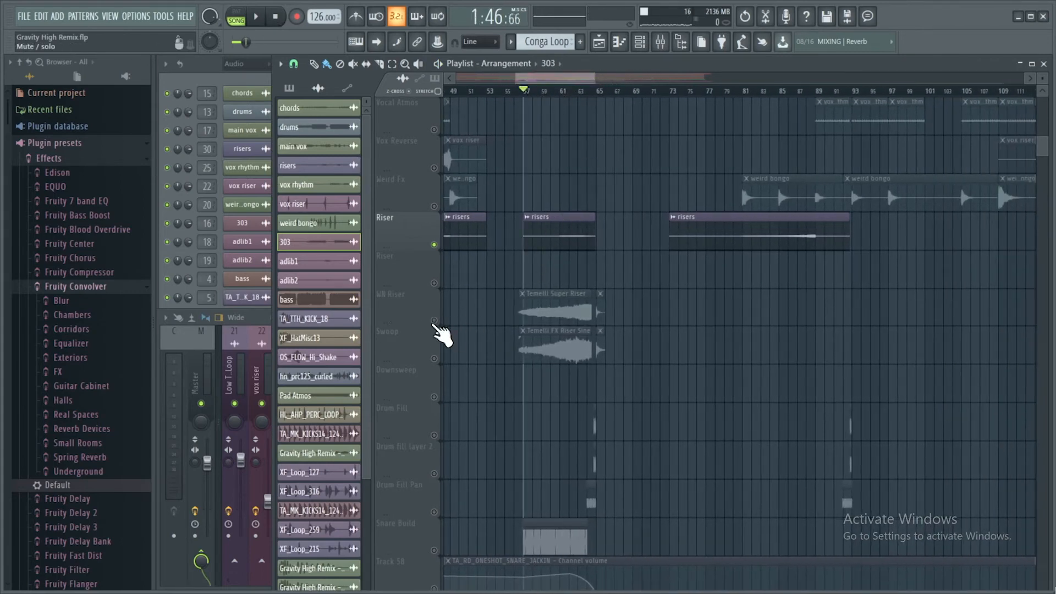
click(434, 322)
key(space)
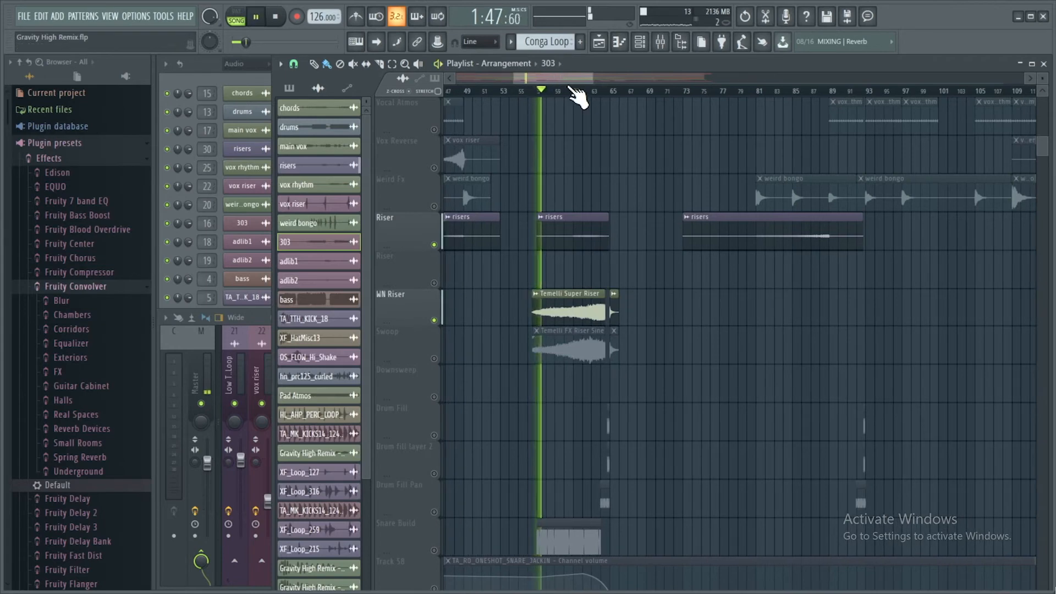
- Play the Riser and WN Riser tracks from about bar 61, then stop playback
click(583, 92)
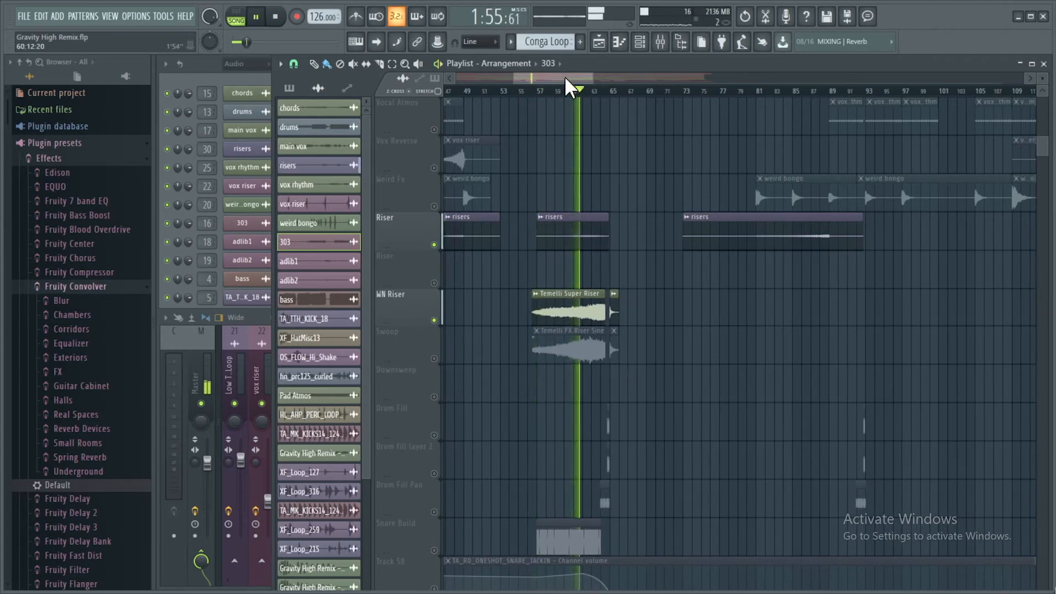
drag(566, 78, 571, 79)
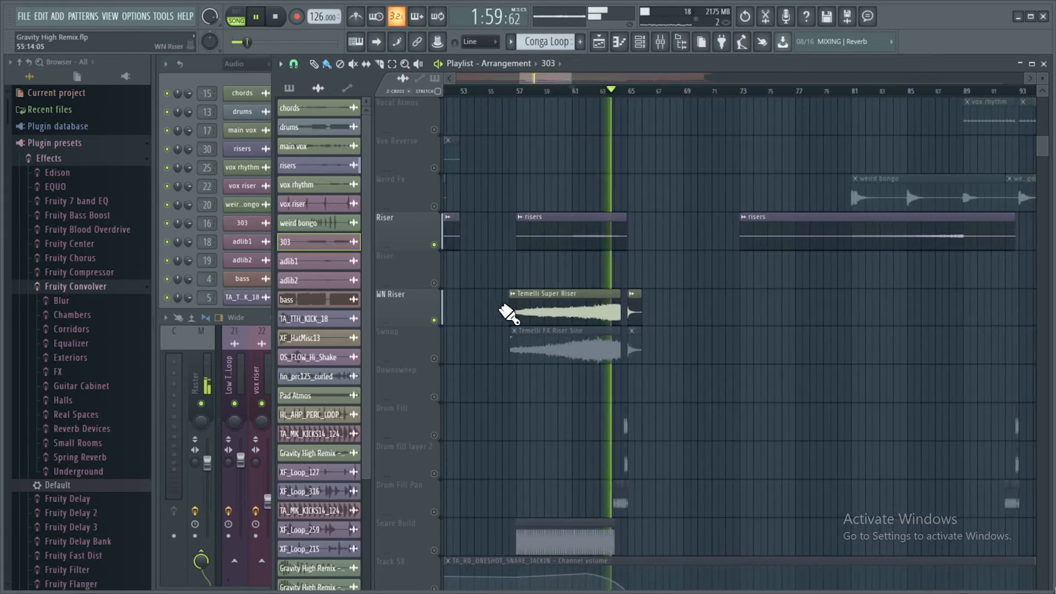
key(space)
- Solo the Swoop track and play its Temelli FX Riser Sine clip from about bar 62
right_click(435, 358)
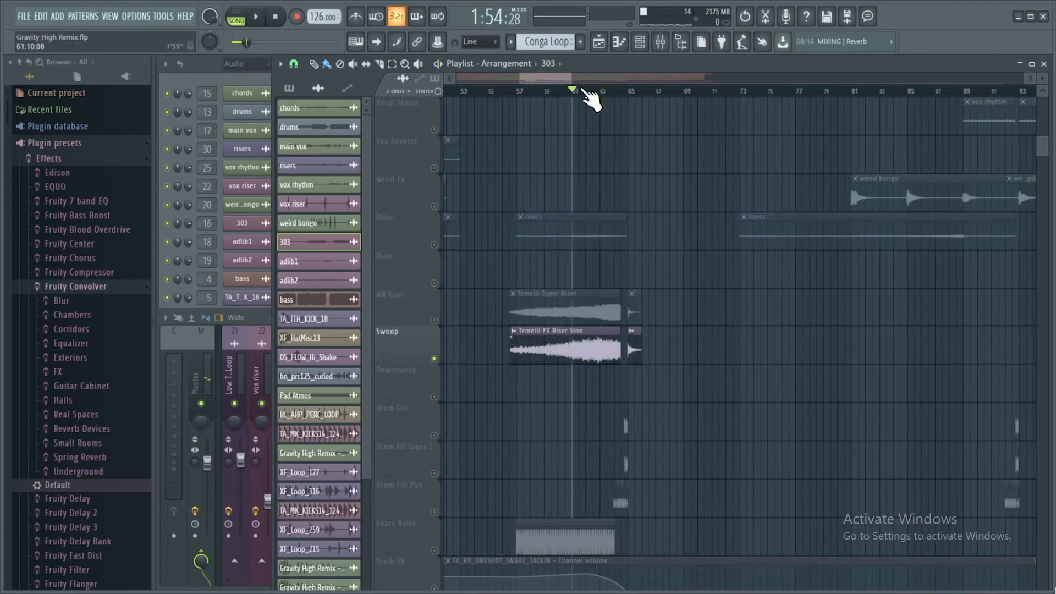
click(584, 90)
key(space)
drag(557, 79, 638, 78)
scroll(543, 340, down, 2)
key(space)
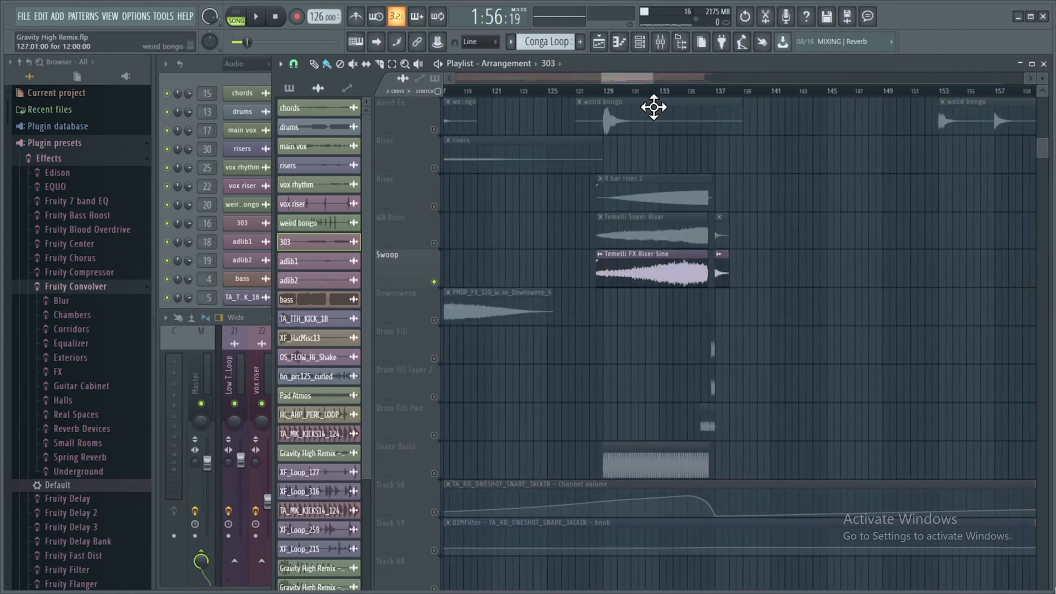
- Solo the Riser track holding the 8 bar riser 2 clip and play it from about bar 134
right_click(434, 206)
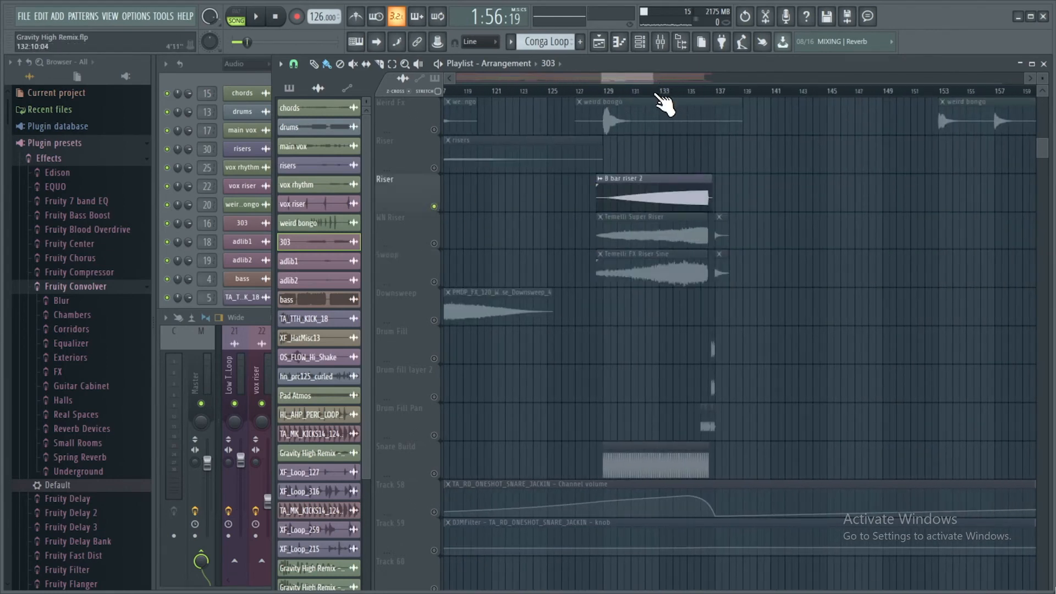
click(646, 88)
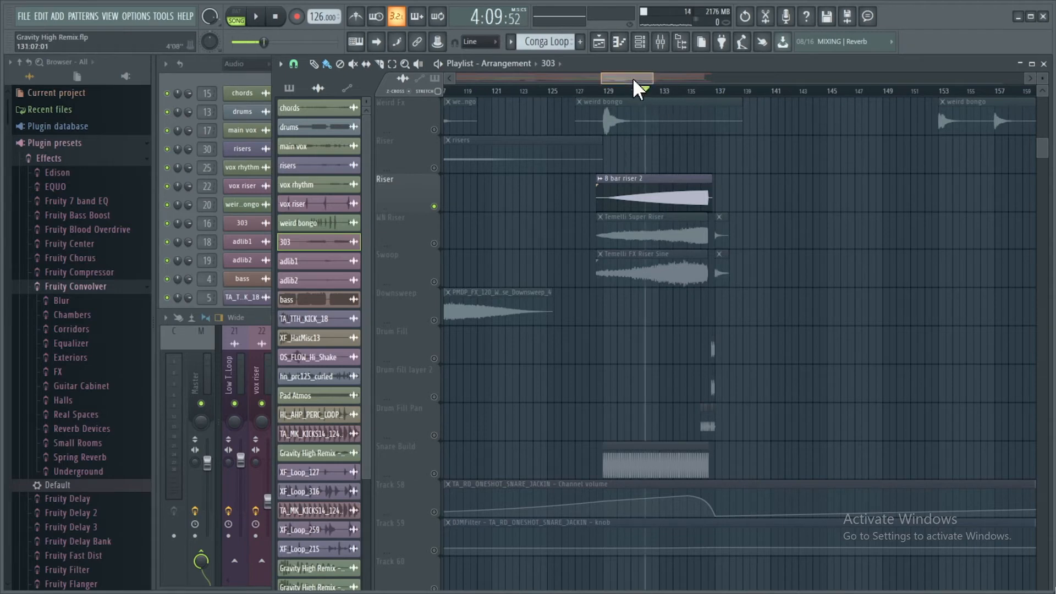
mouse_move(630, 77)
mouse_down()
mouse_move(638, 75)
mouse_move(628, 77)
mouse_up()
click(638, 89)
key(space)
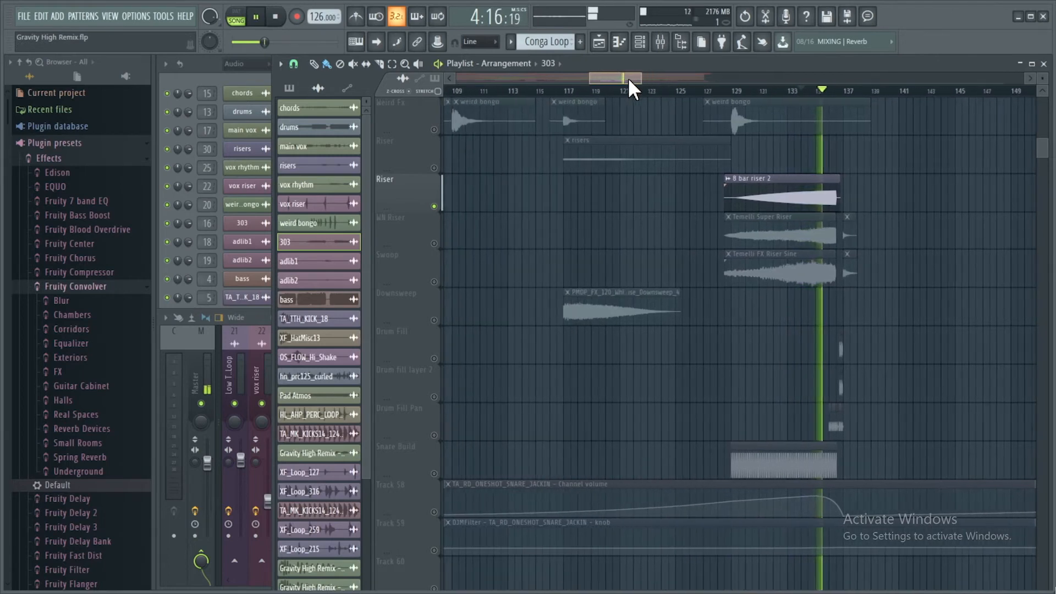
key(space)
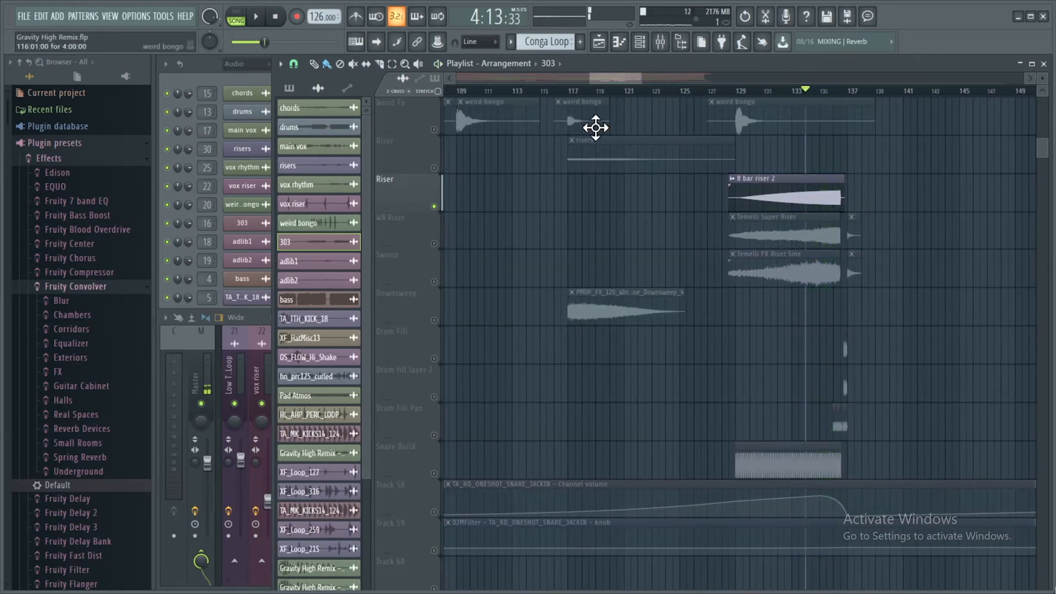
- Solo the Downsweep track and play its clip from bar 117, then stop playback
click(573, 92)
click(600, 310)
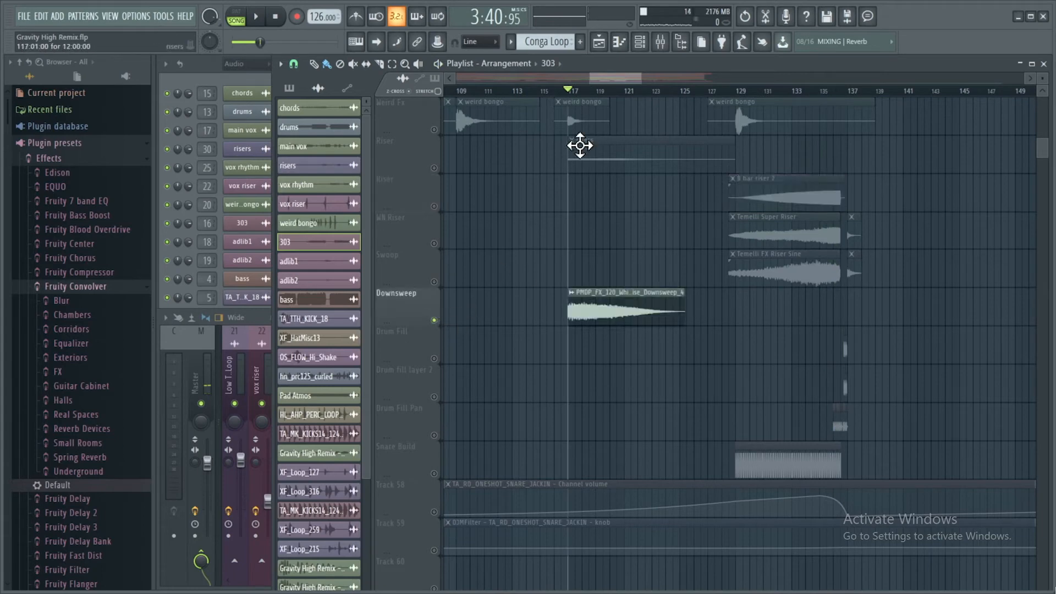
drag(609, 77, 571, 76)
key(space)
key(space)
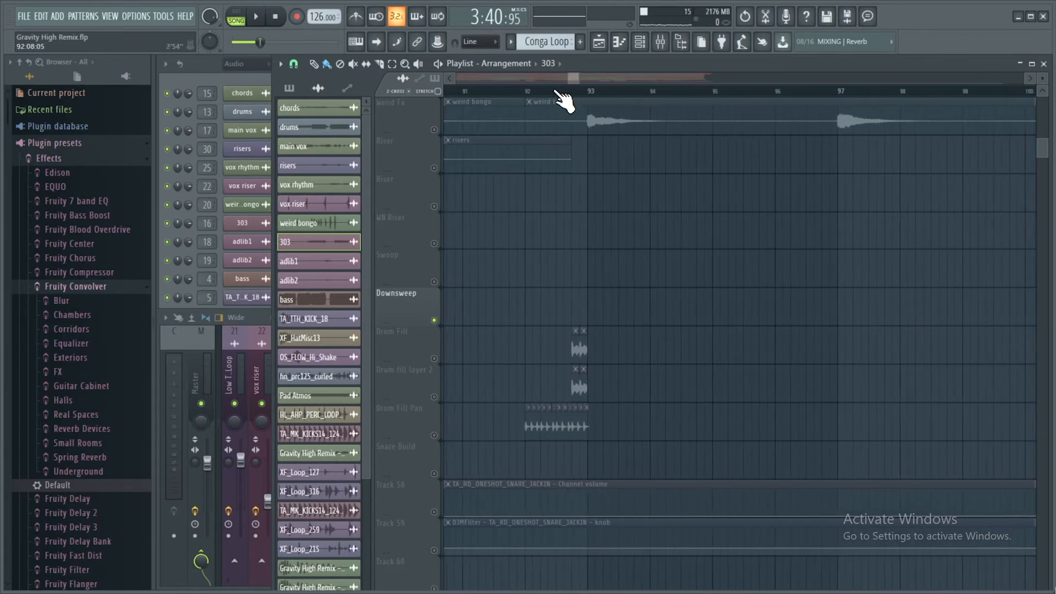
- Solo the Drum Fill track with the playhead at bar 92
click(533, 91)
drag(532, 91, 526, 91)
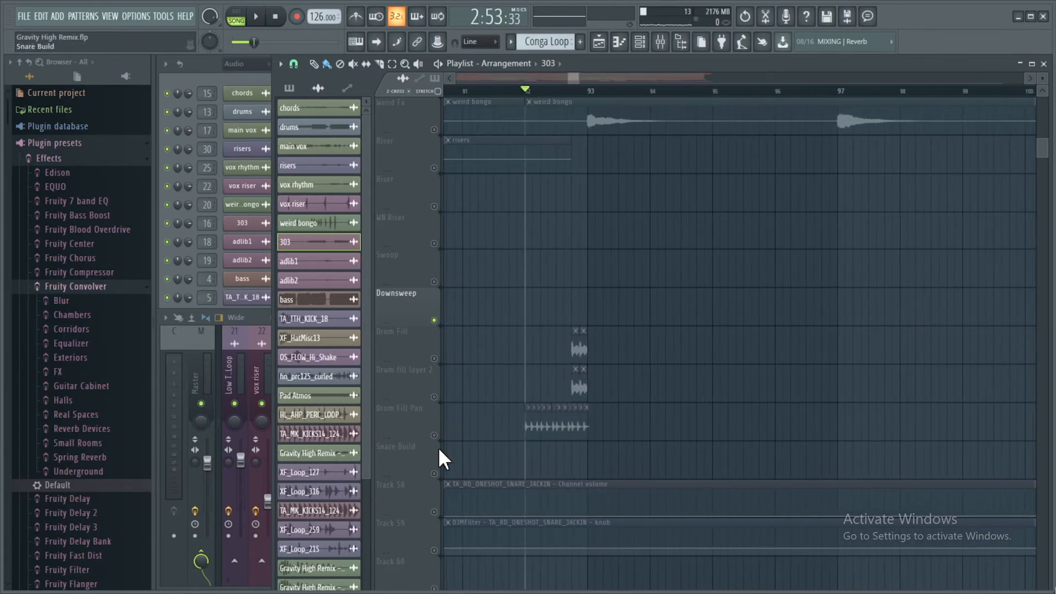
click(435, 359)
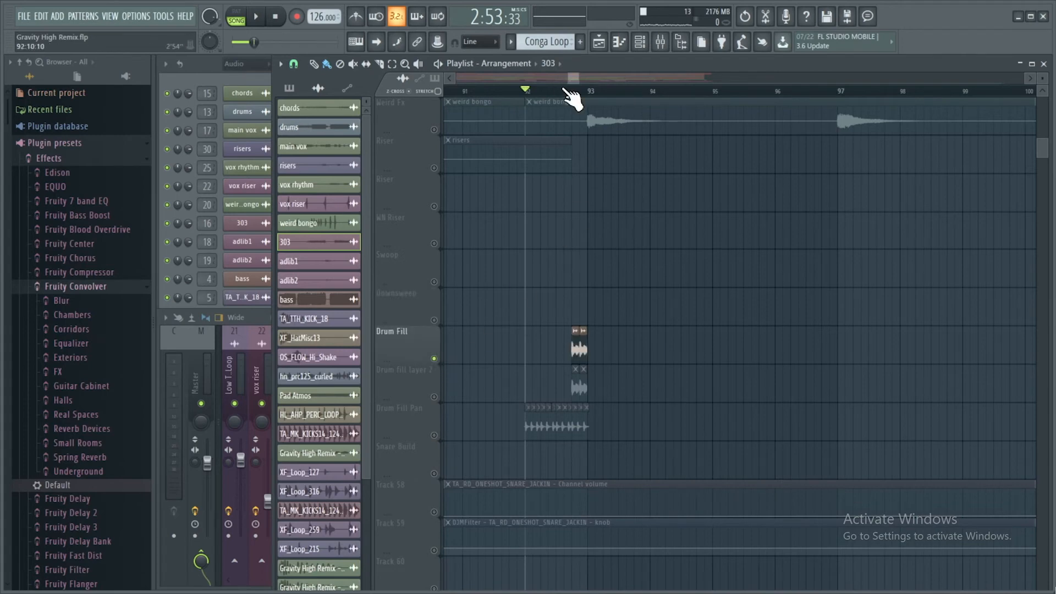
- Open the Drum Fill clip's HL_AHP_PERC_LOOP_123_032 sampler settings, audition the full loop and close the settings
double_click(575, 351)
drag(483, 106, 429, 115)
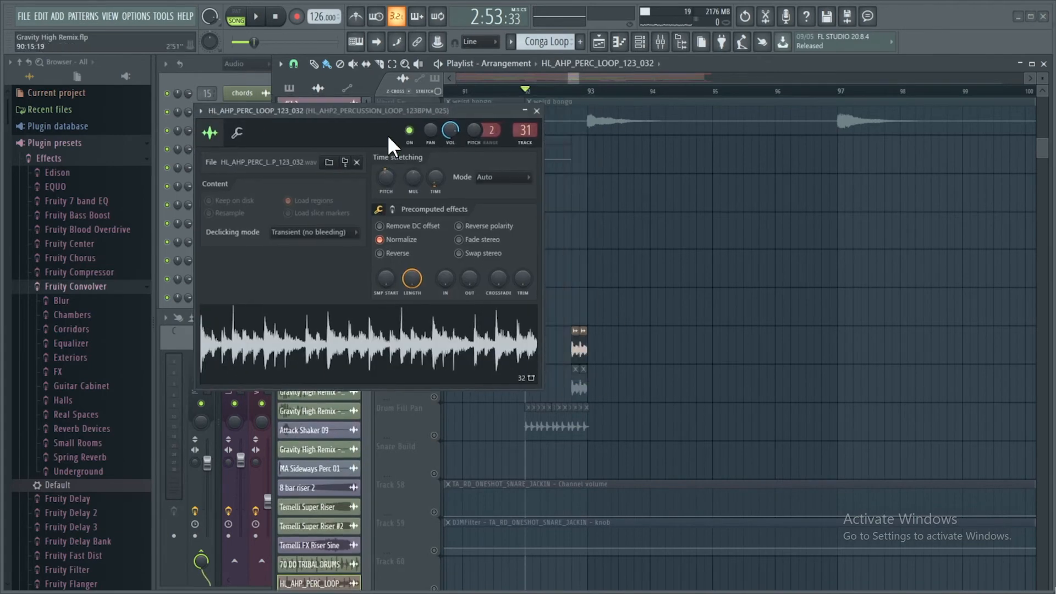
click(354, 349)
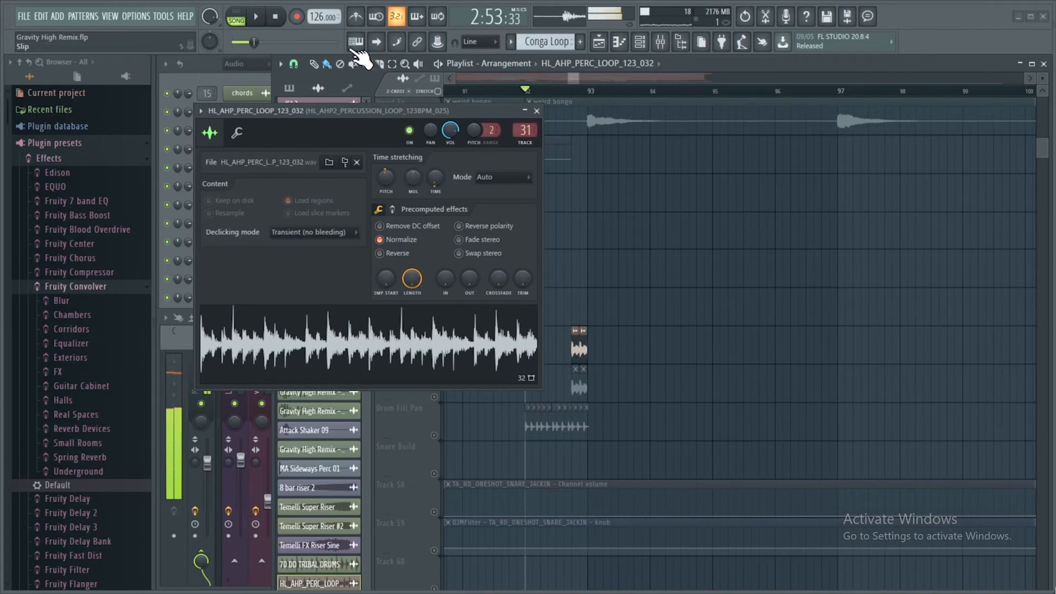
click(274, 16)
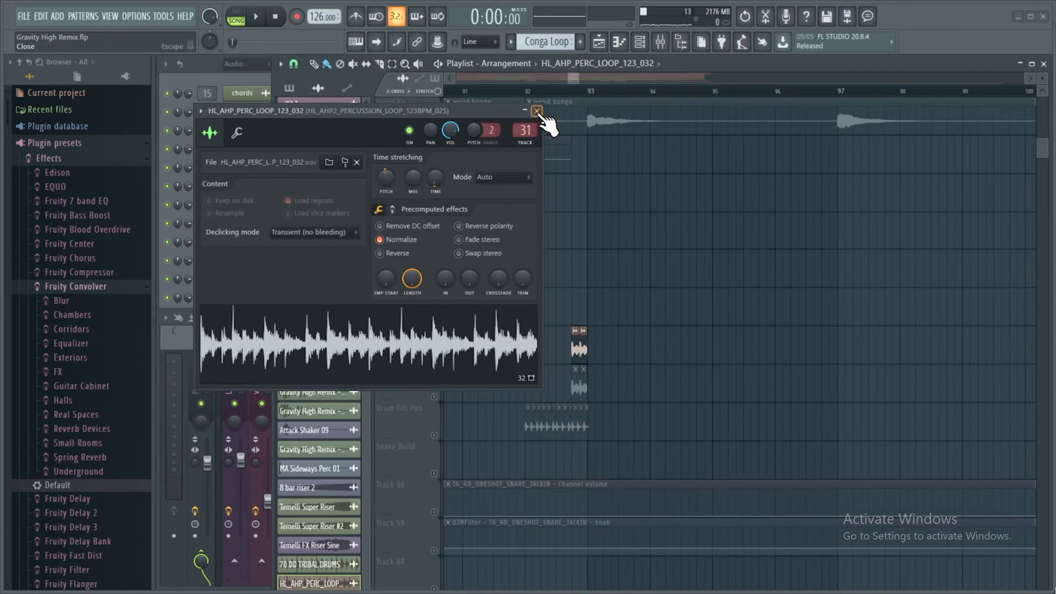
scroll(573, 81, up, 2)
key(Escape)
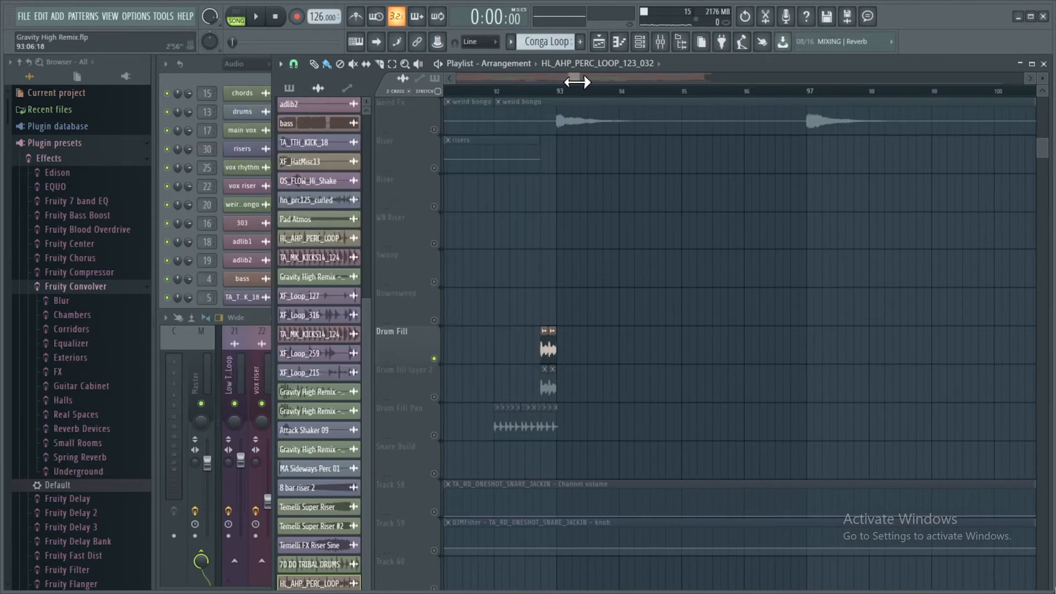
- Play the Drum Fill track from the start of its clips just before bar 93, then stop
click(566, 92)
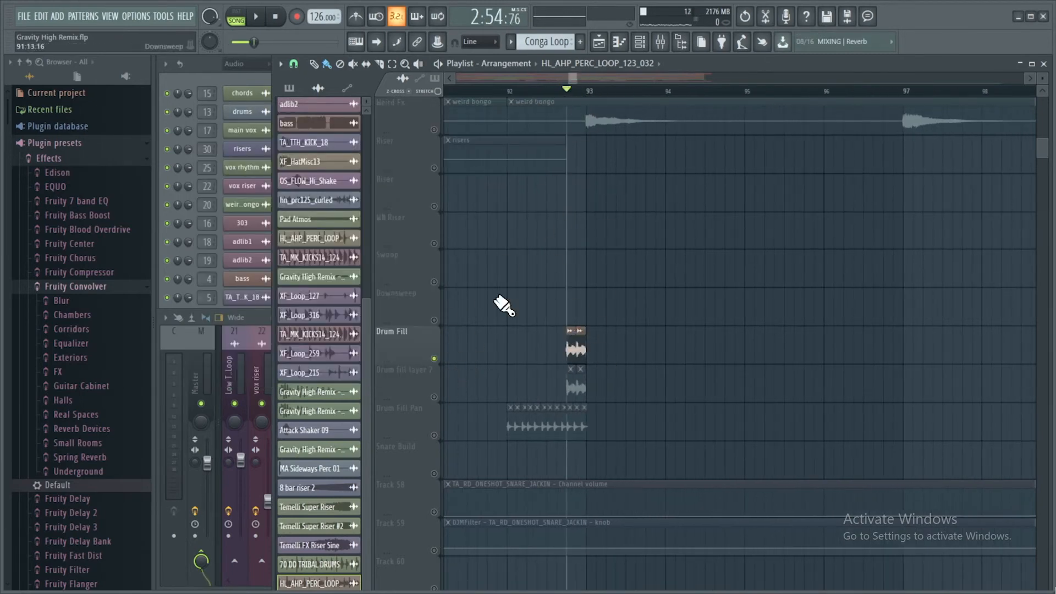
key(space)
key(space)
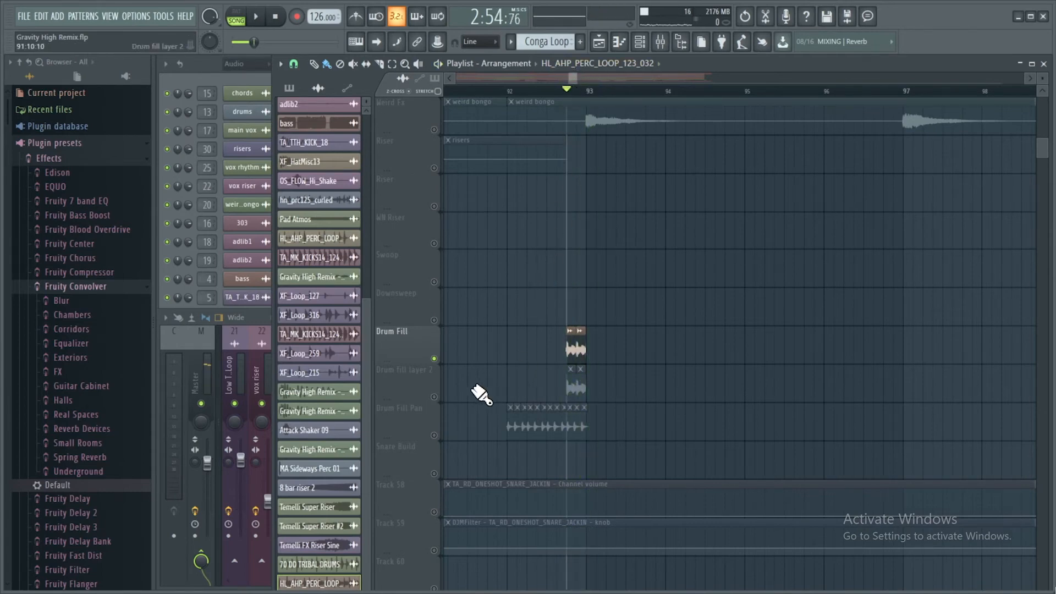
- Unmute Drum fill layer 2, check its clip's sampler settings and play it together with Drum Fill
click(435, 397)
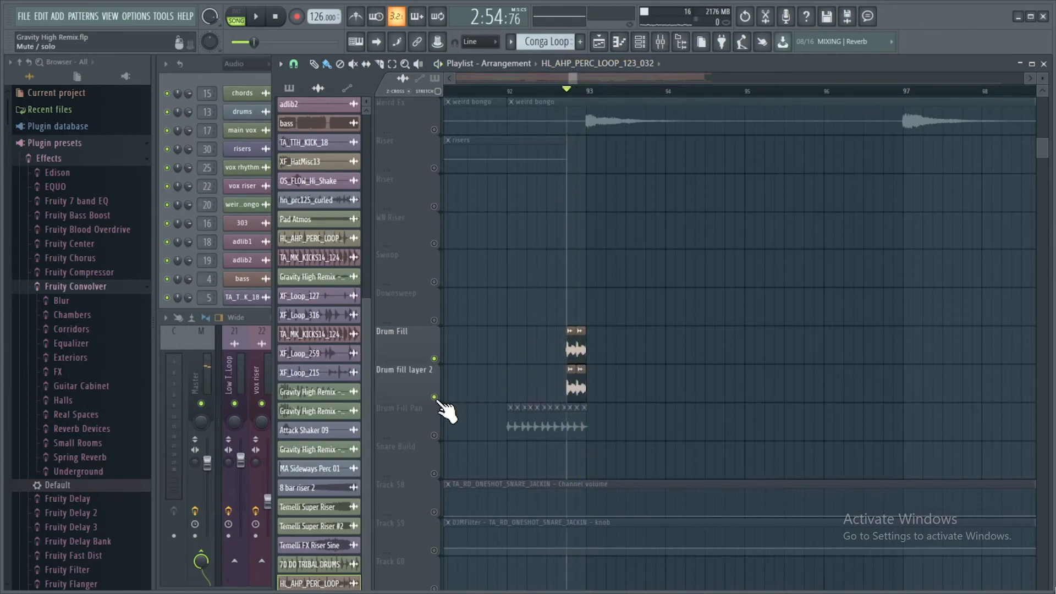
double_click(579, 362)
click(537, 111)
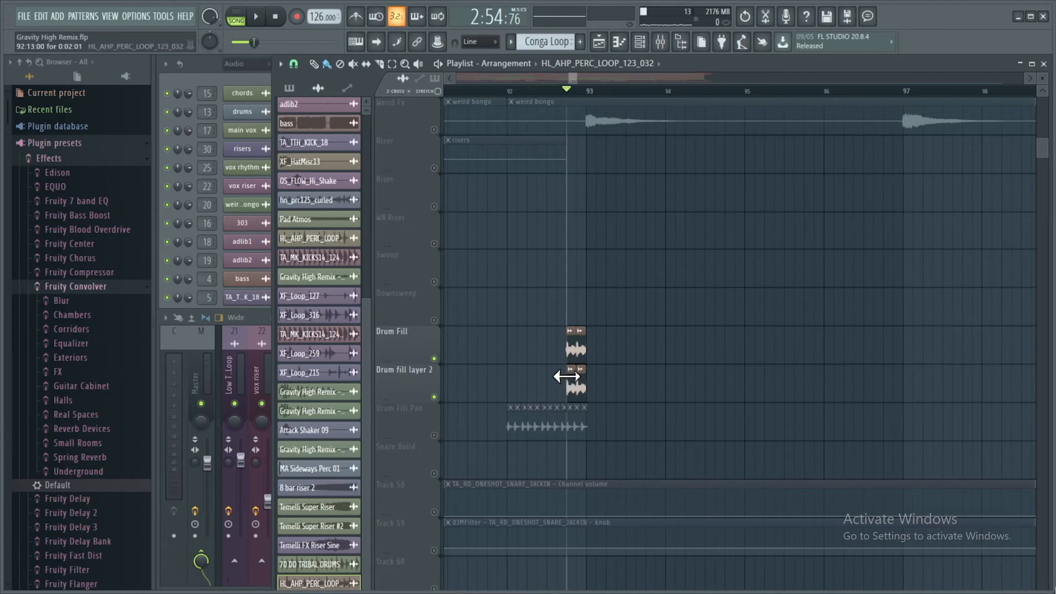
key(space)
key(space)
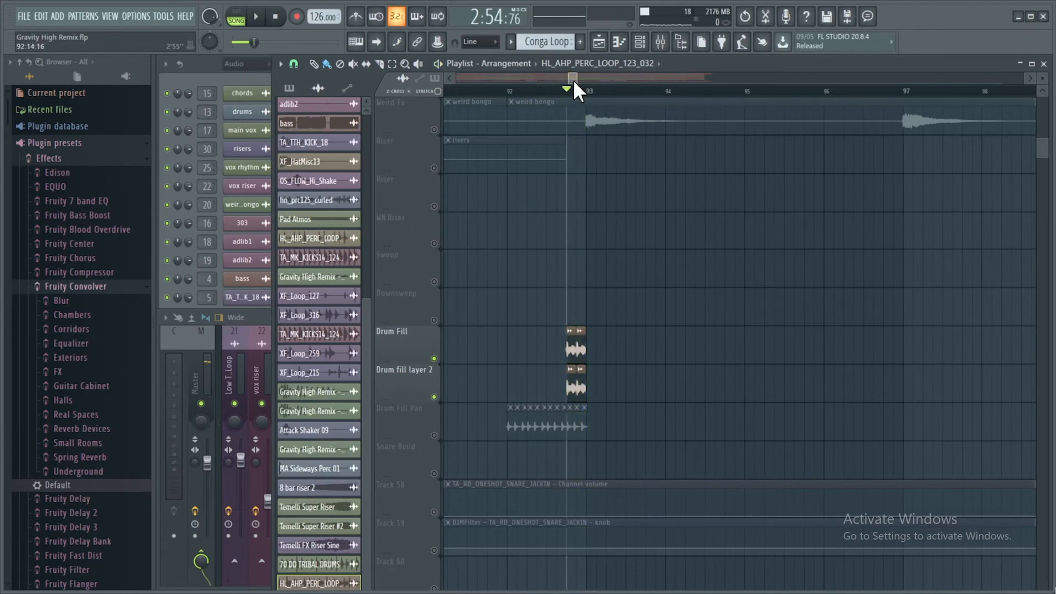
- Unmute the Drum Fill Pan track and audition its HL_AHP_PERC_LOOP_123_039 sample in the clip's sampler settings
click(508, 91)
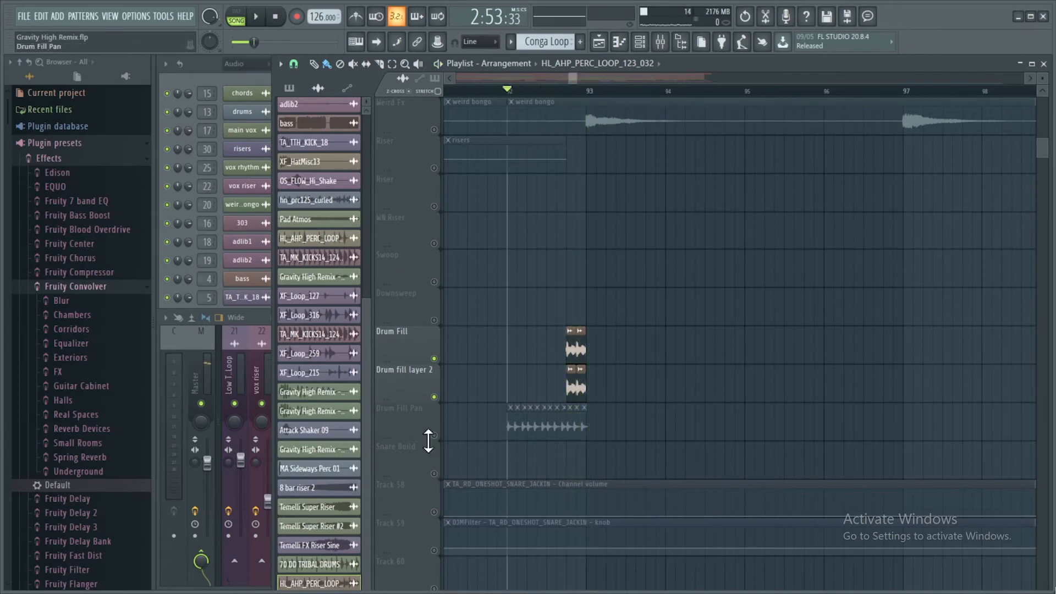
double_click(526, 424)
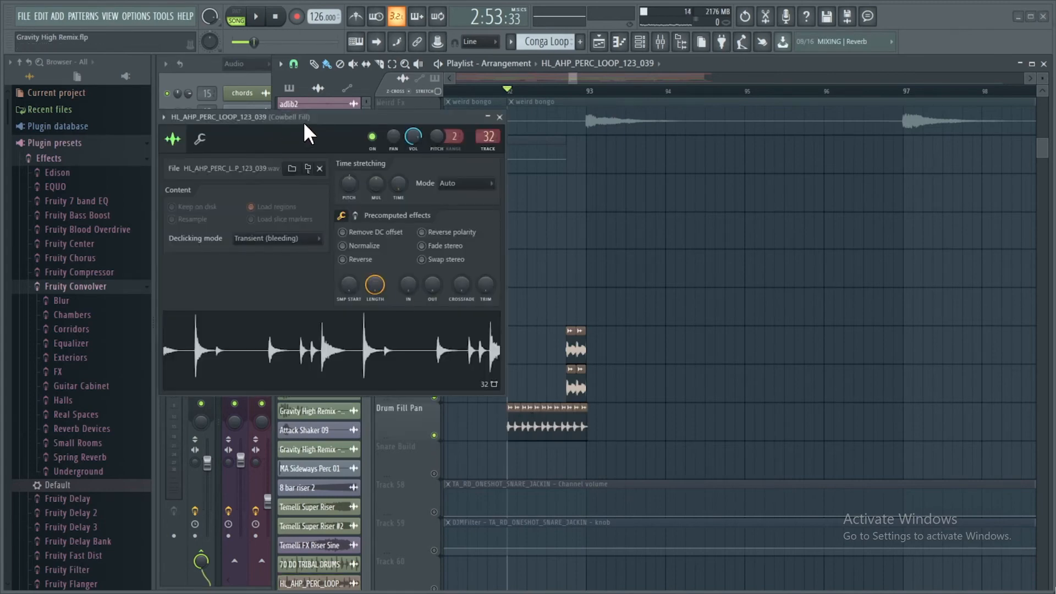
drag(308, 133, 418, 149)
click(377, 365)
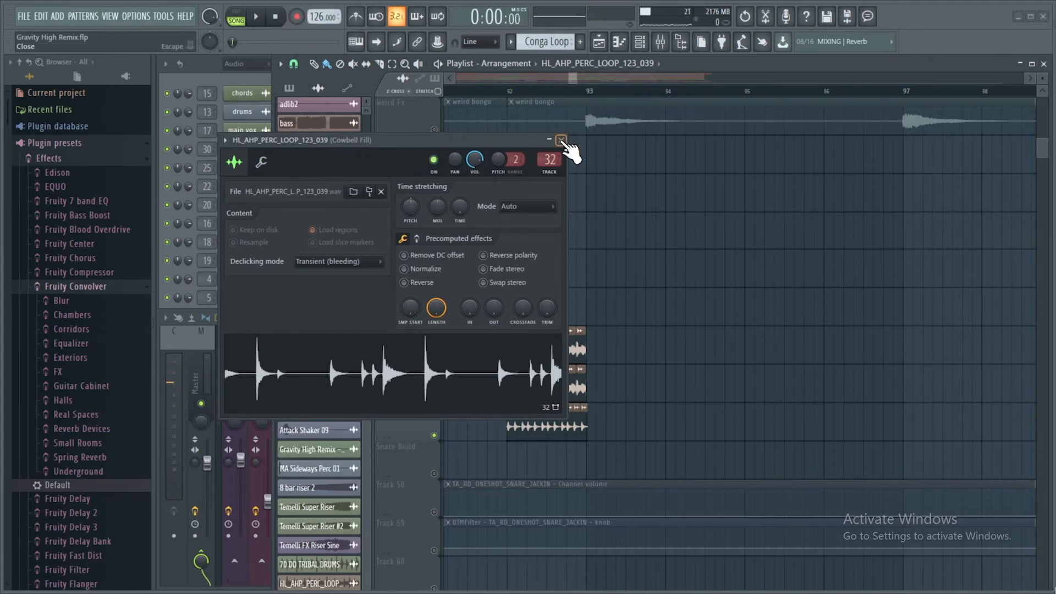
click(561, 141)
scroll(567, 77, up, 4)
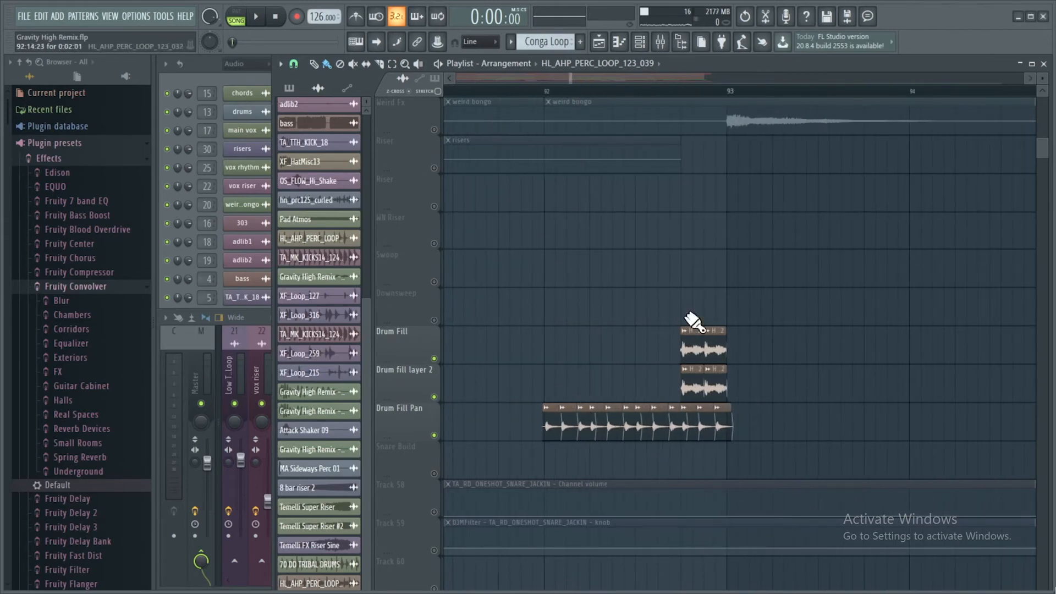
- Solo the Drum Fill Pan track and play it from bar 92, then stop
click(544, 92)
right_click(435, 435)
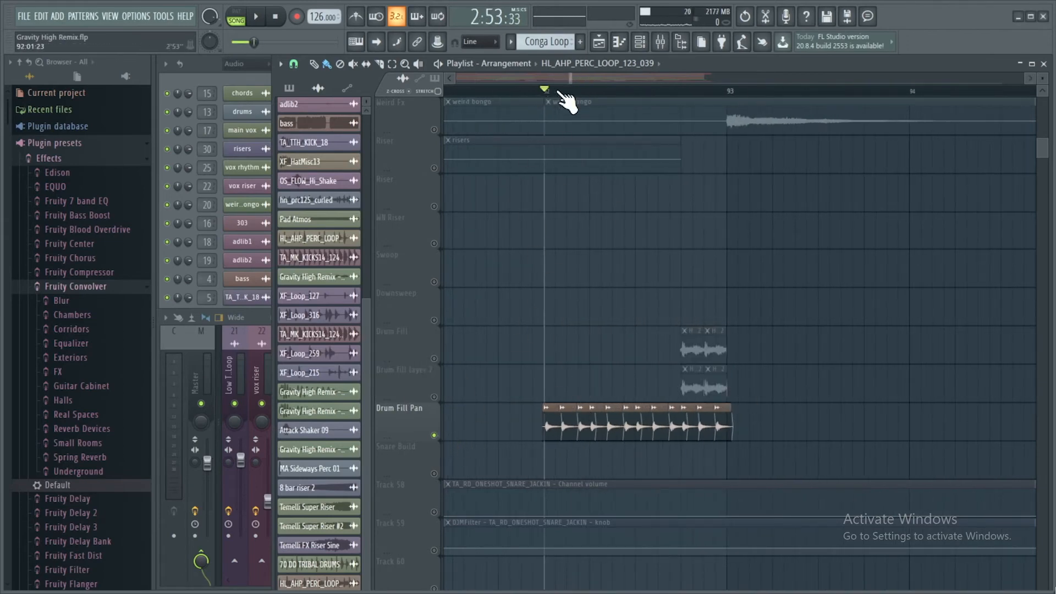
drag(574, 71, 572, 73)
key(space)
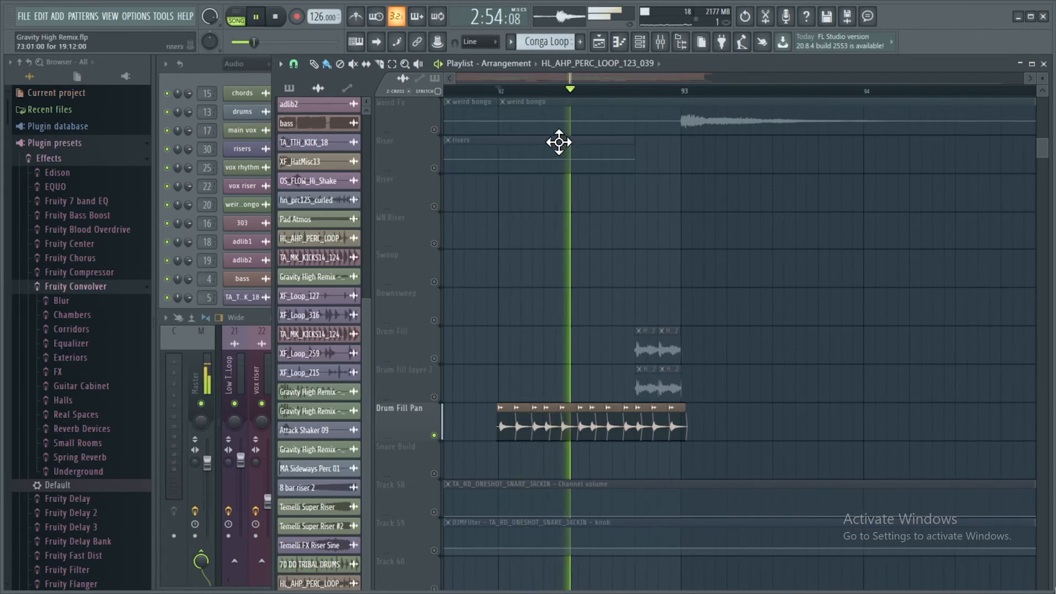
key(space)
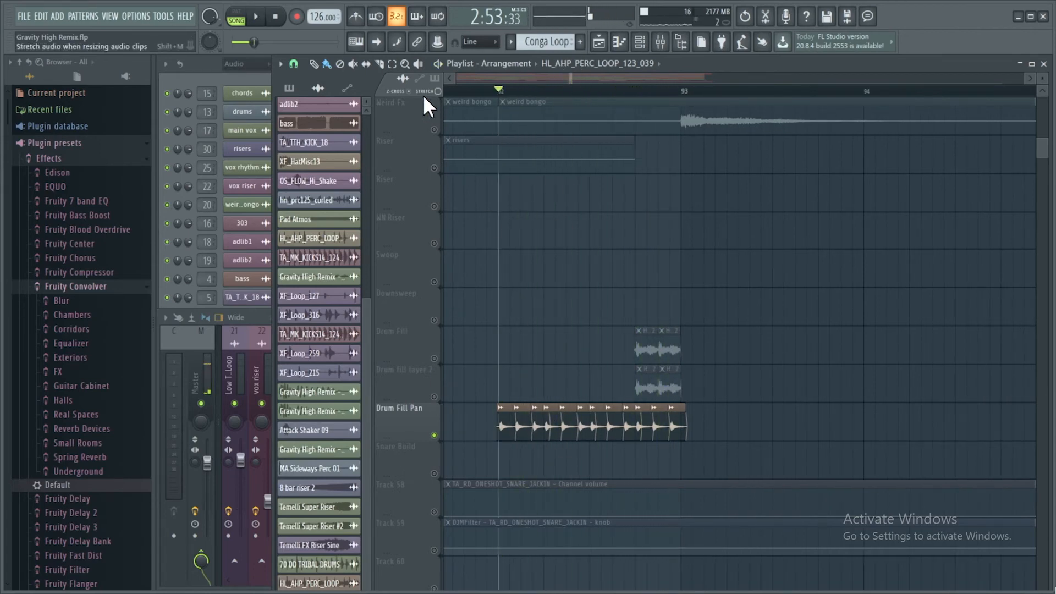
- Check the Drum Fill Pan clip's sampler settings and select its Cowbell Fill track in the mixer
double_click(557, 435)
click(561, 141)
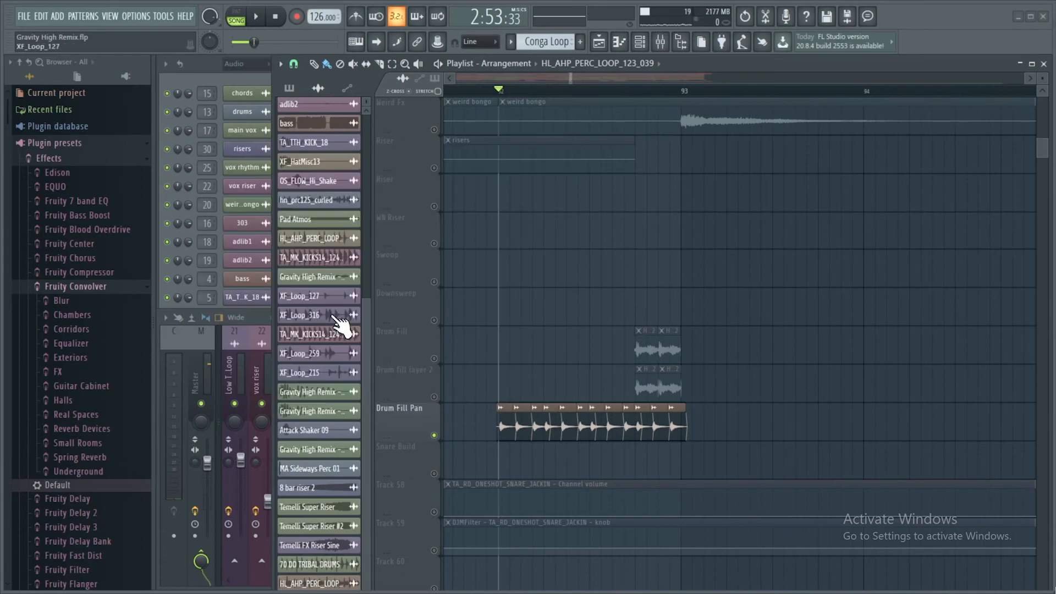
click(660, 42)
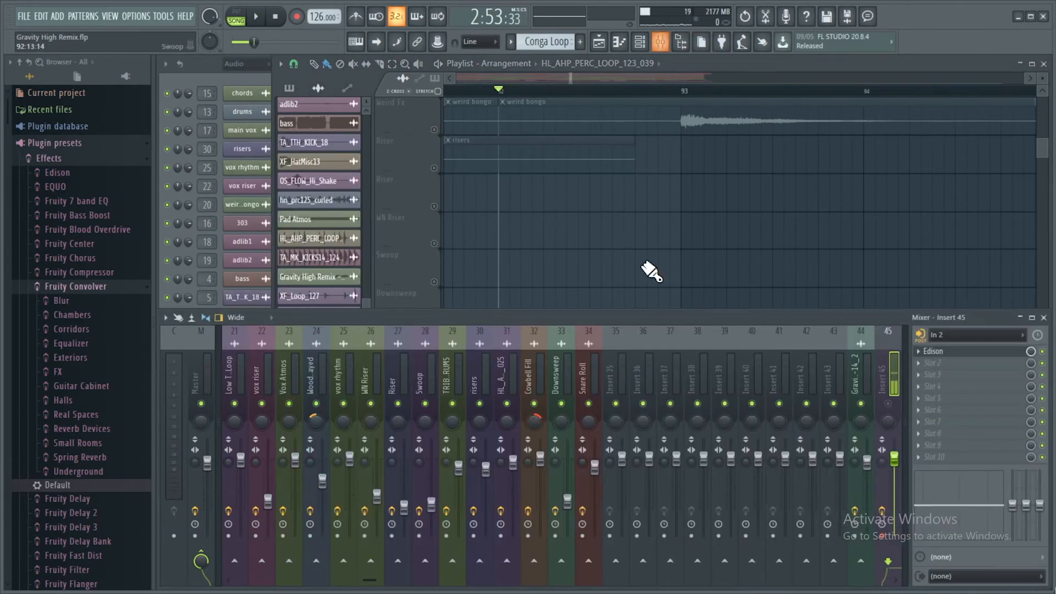
scroll(503, 371, down, 3)
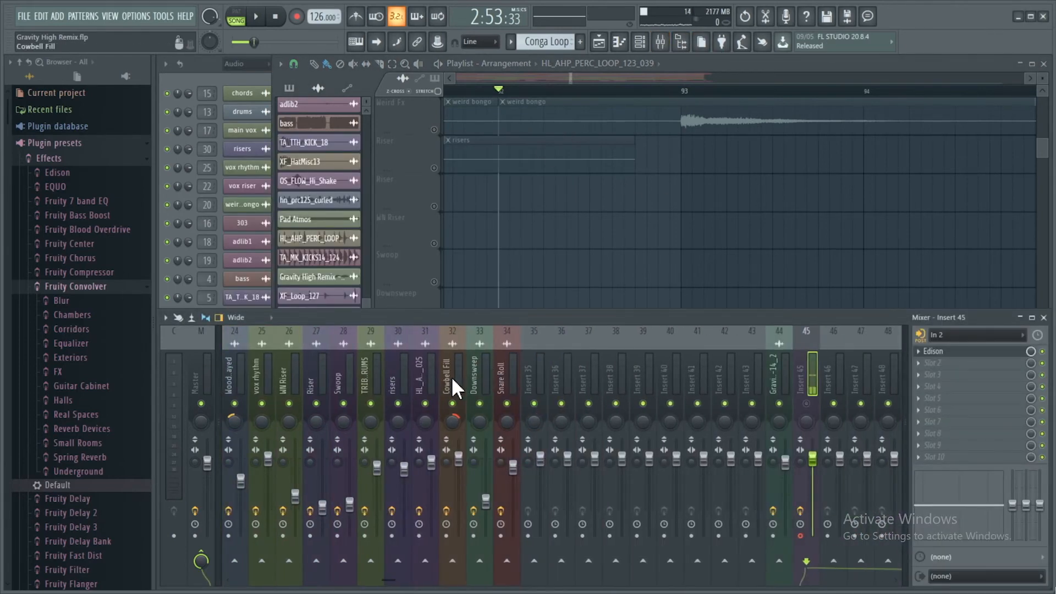
click(451, 376)
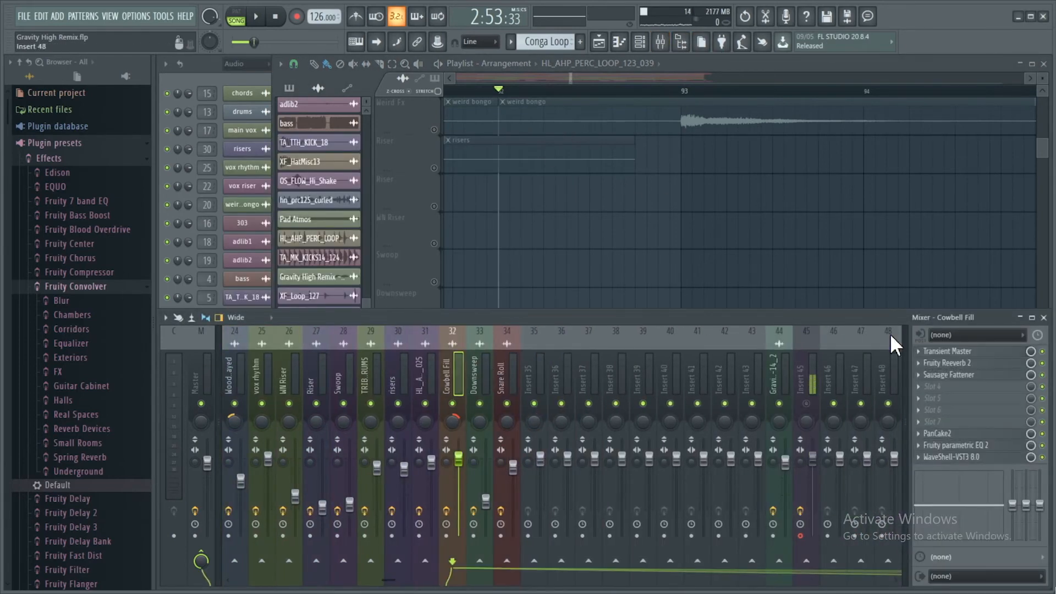
- Inspect the Transient Master, Fruity Reeverb 2, Sausage Fattener and PanCake2 effects on the Cowbell Fill mixer track
click(957, 352)
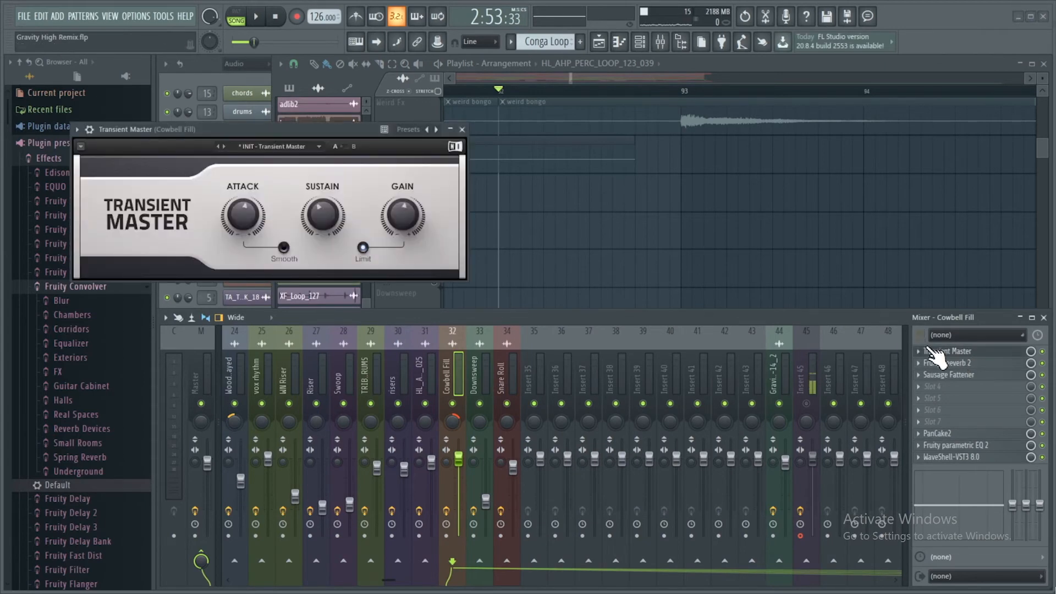
click(935, 352)
click(947, 363)
click(947, 363)
click(954, 375)
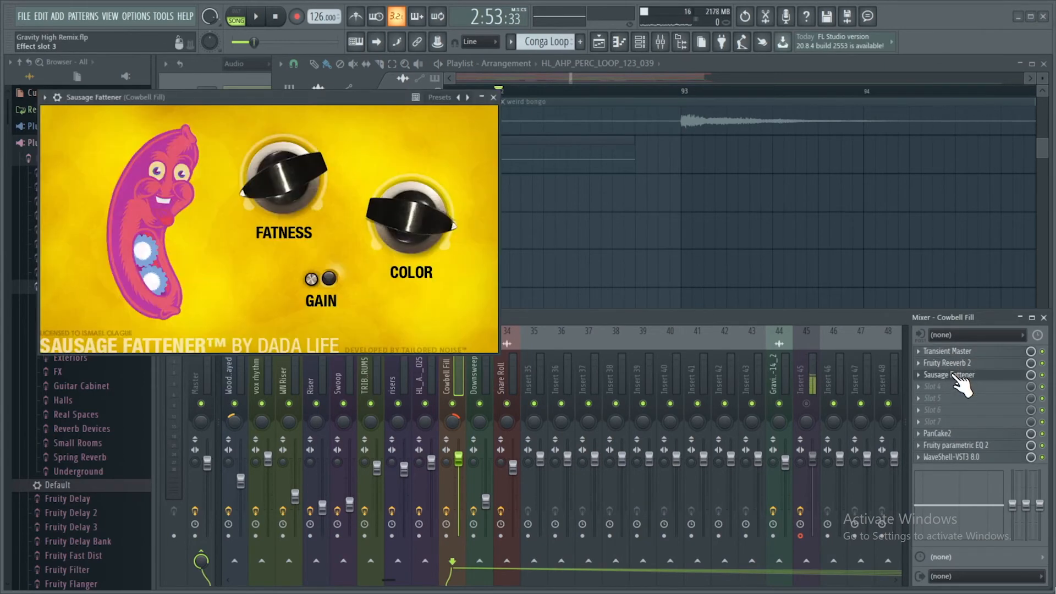
click(954, 376)
click(955, 435)
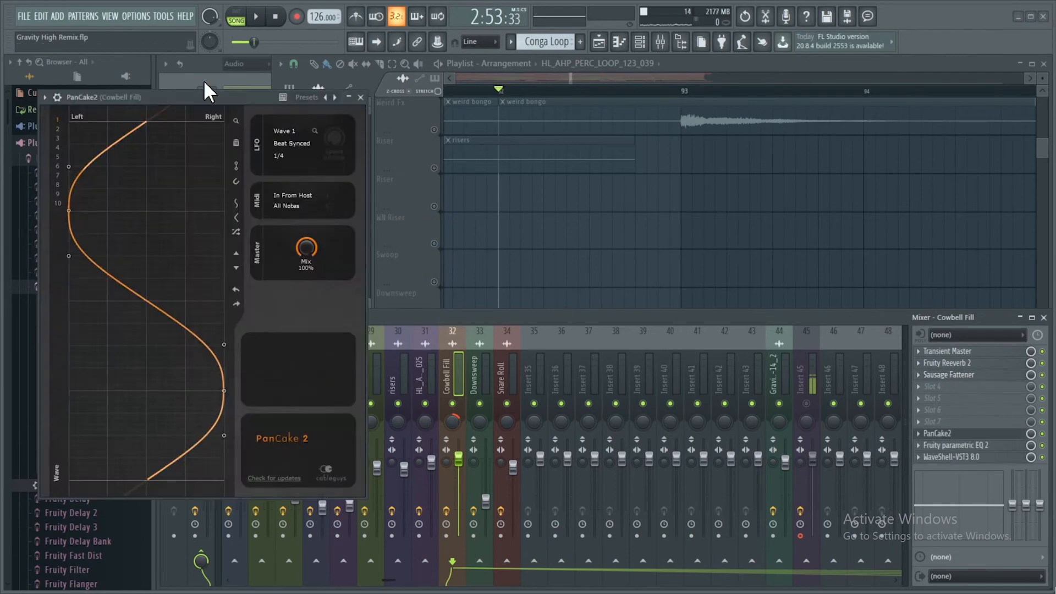
- Examine the PanCake2 panning wave on the Cowbell Fill mixer track and close the effect
drag(205, 92, 513, 130)
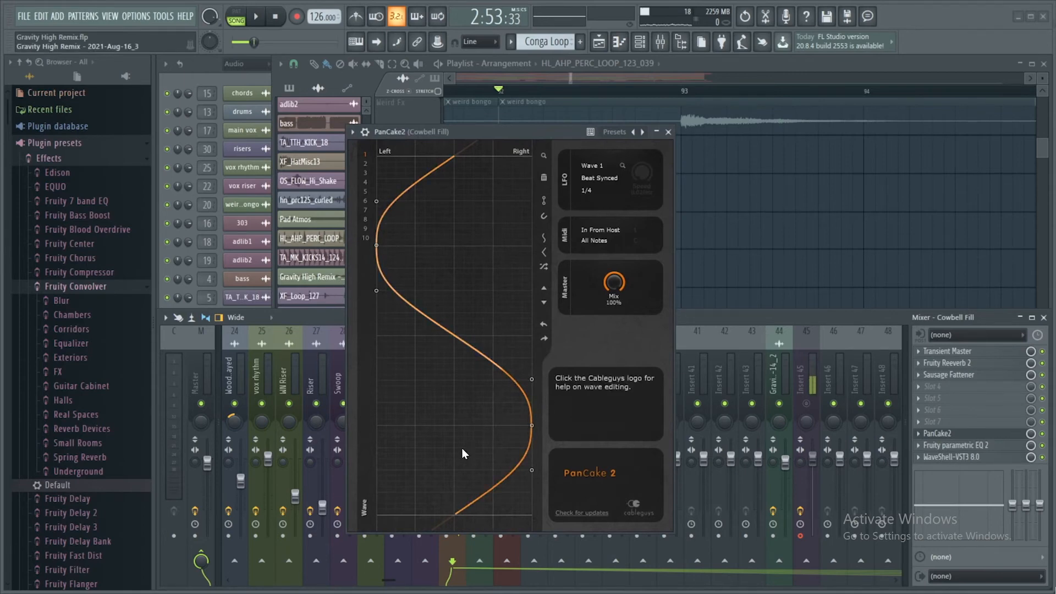
click(668, 132)
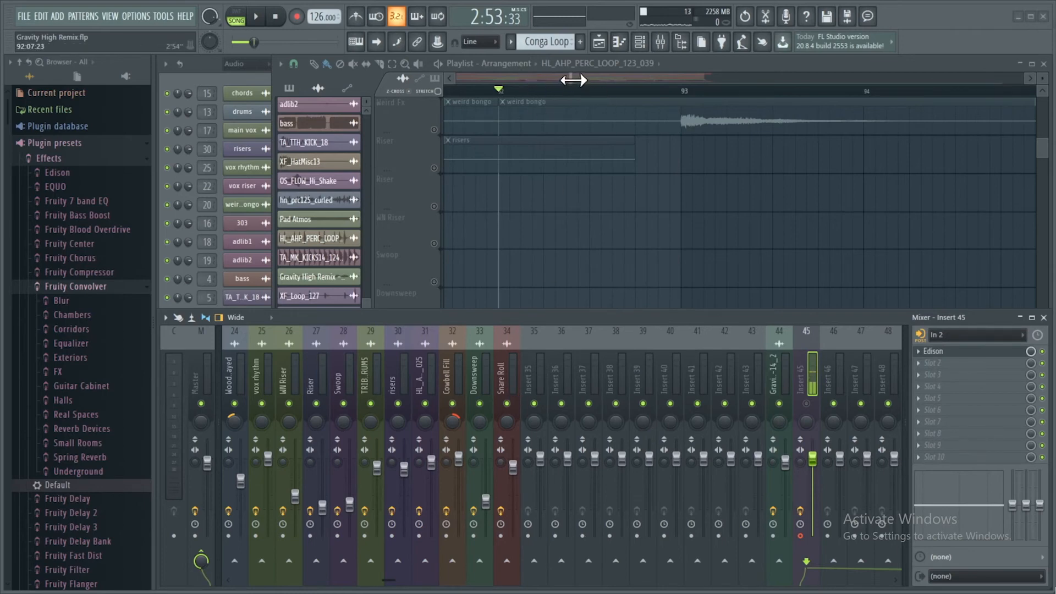
- Unmute the Drum Fill and Drum fill layer 2 tracks and play them together with Drum Fill Pan from bar 92
drag(574, 80, 573, 81)
click(434, 397)
click(434, 358)
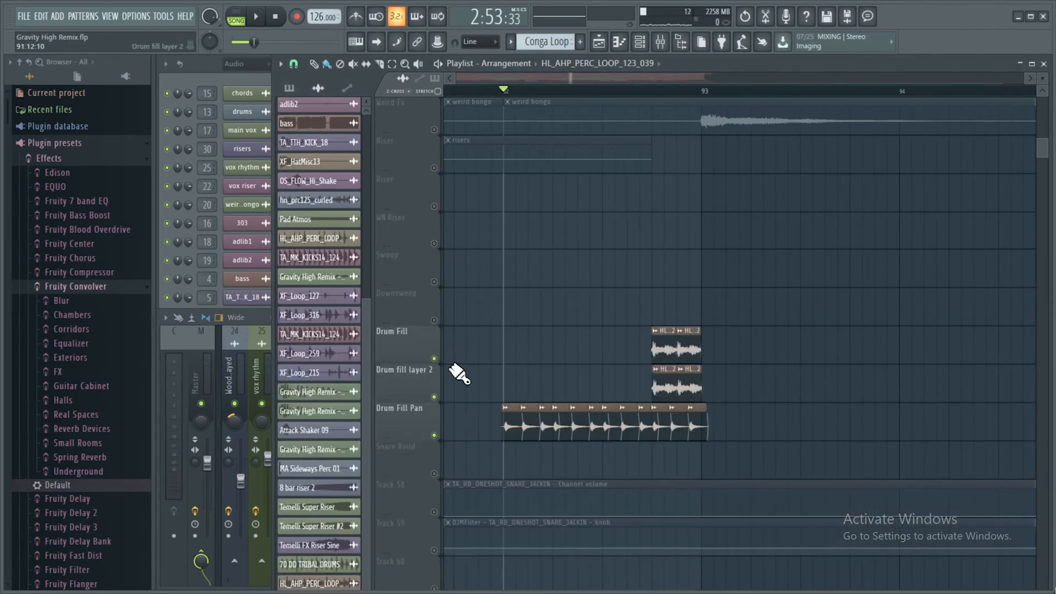
key(space)
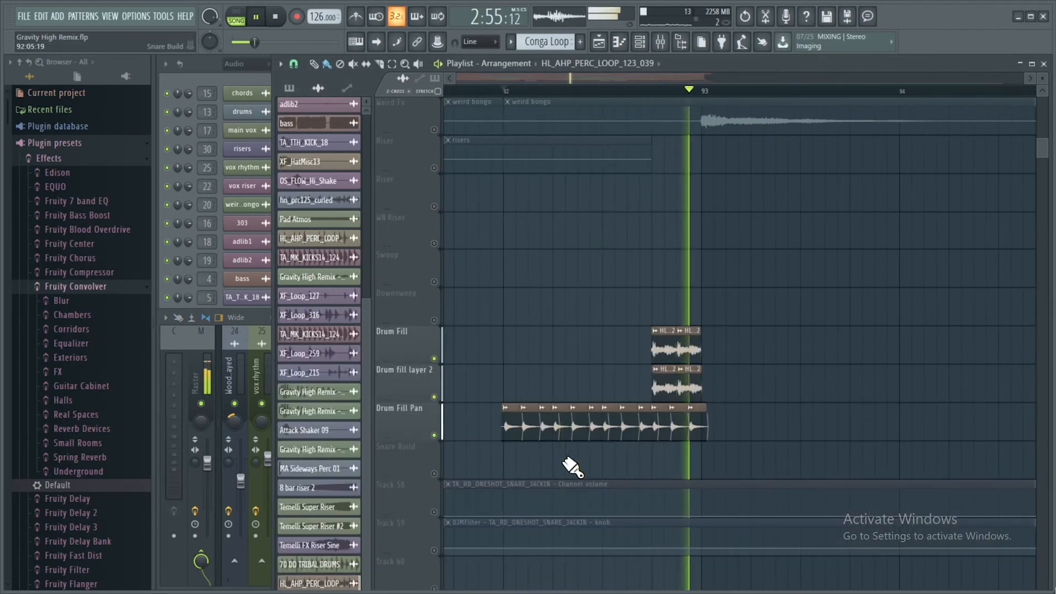
key(space)
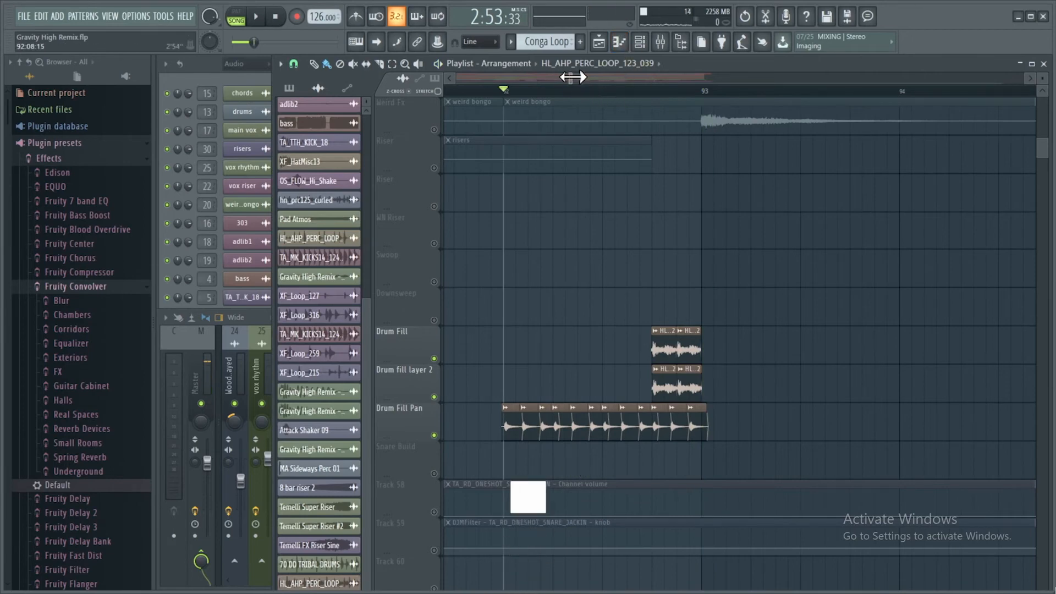
- Set the playback position to bar 129, at the start of the snare build
drag(575, 75, 612, 79)
scroll(609, 79, right, 6)
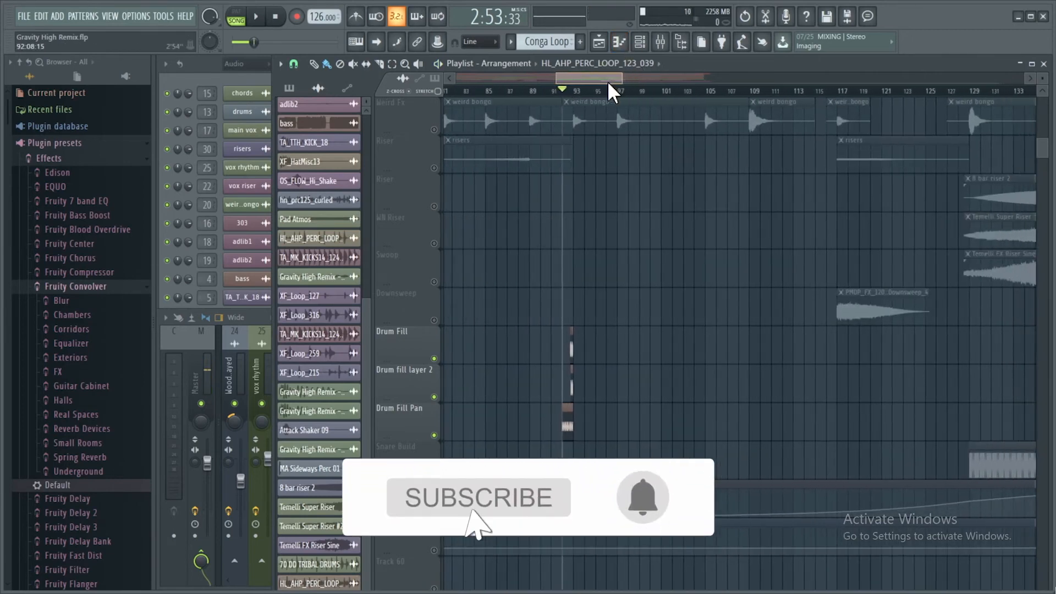
click(579, 91)
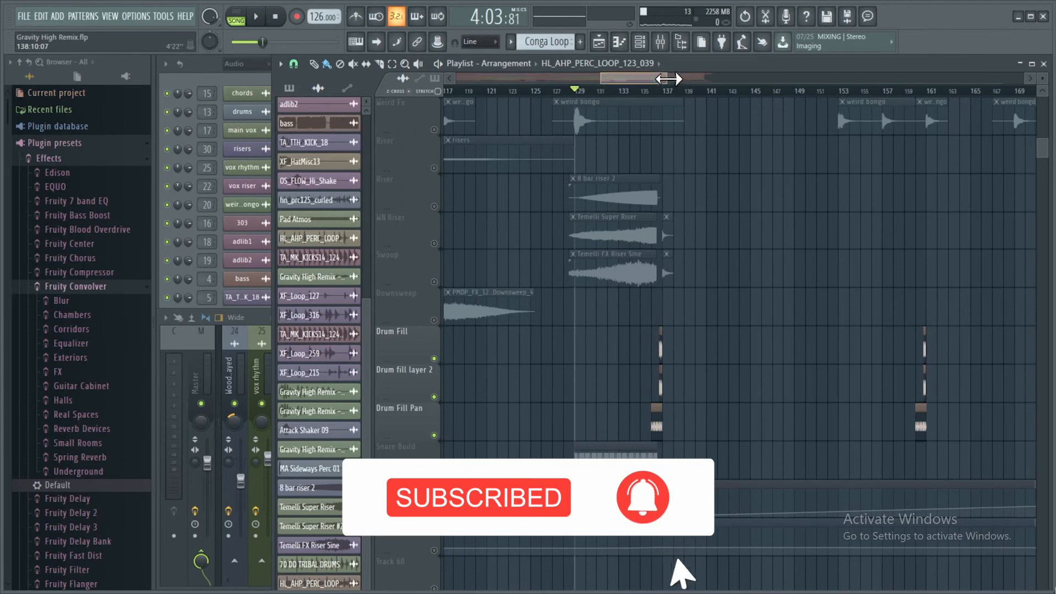
scroll(617, 78, up, 3)
drag(646, 78, 631, 80)
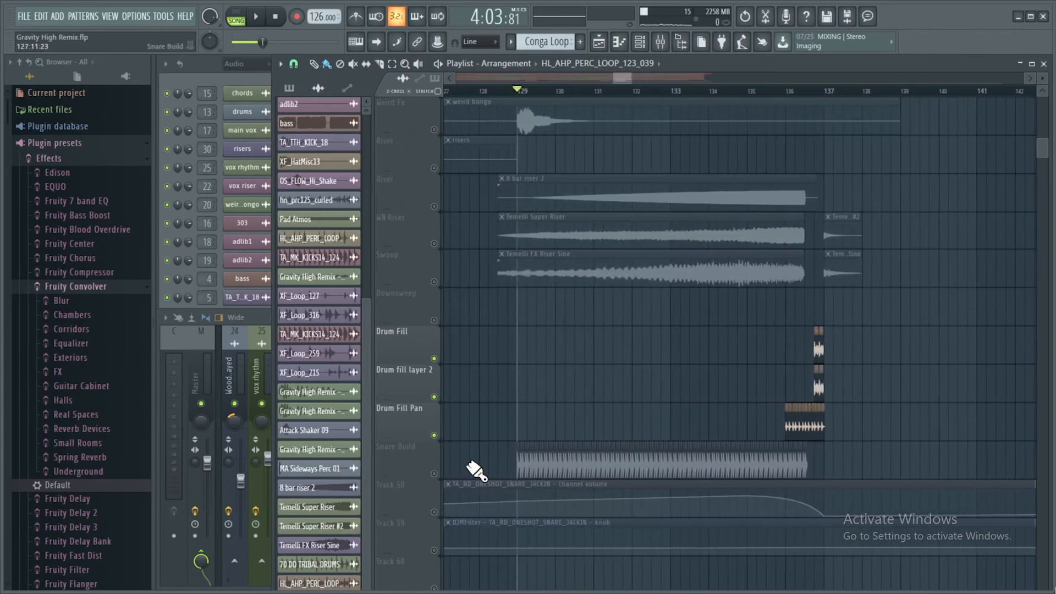
- Unmute the Snare Build track and audition its TA_RD_ONESHOT_SNARE_JACKIN sample in the clip's sampler settings
click(434, 473)
scroll(463, 438, down, 2)
double_click(547, 377)
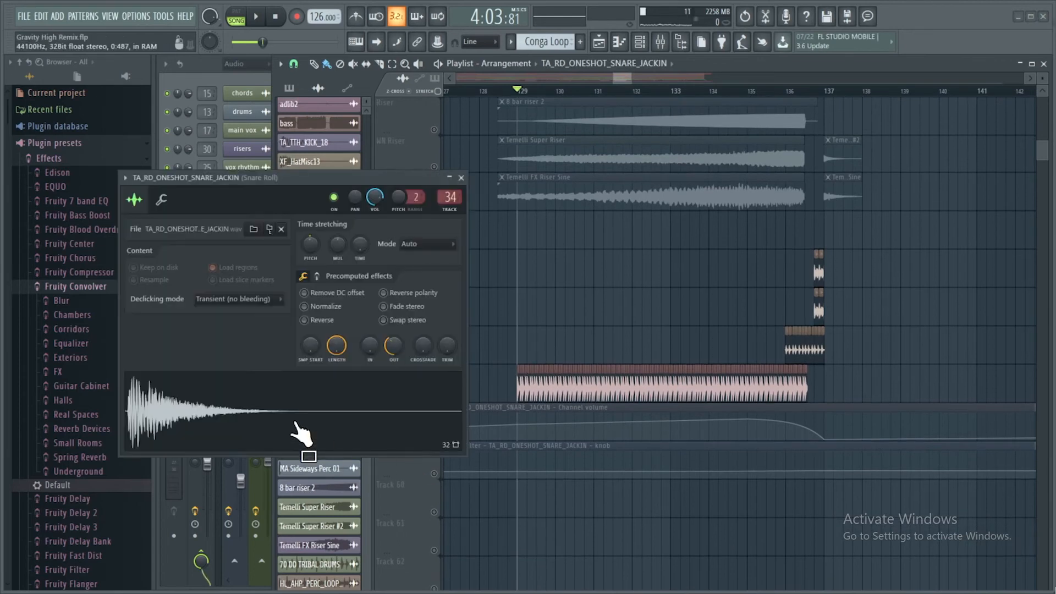
click(302, 429)
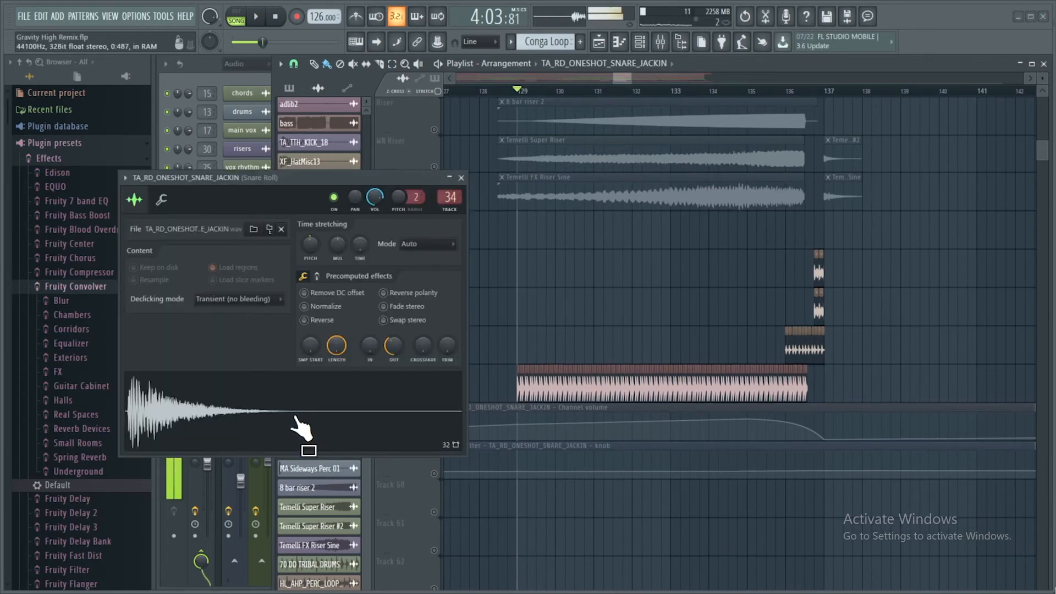
click(461, 177)
- Unmute the snare's channel volume and DJMFilter automation tracks and collapse the browser's folders
click(434, 436)
click(434, 473)
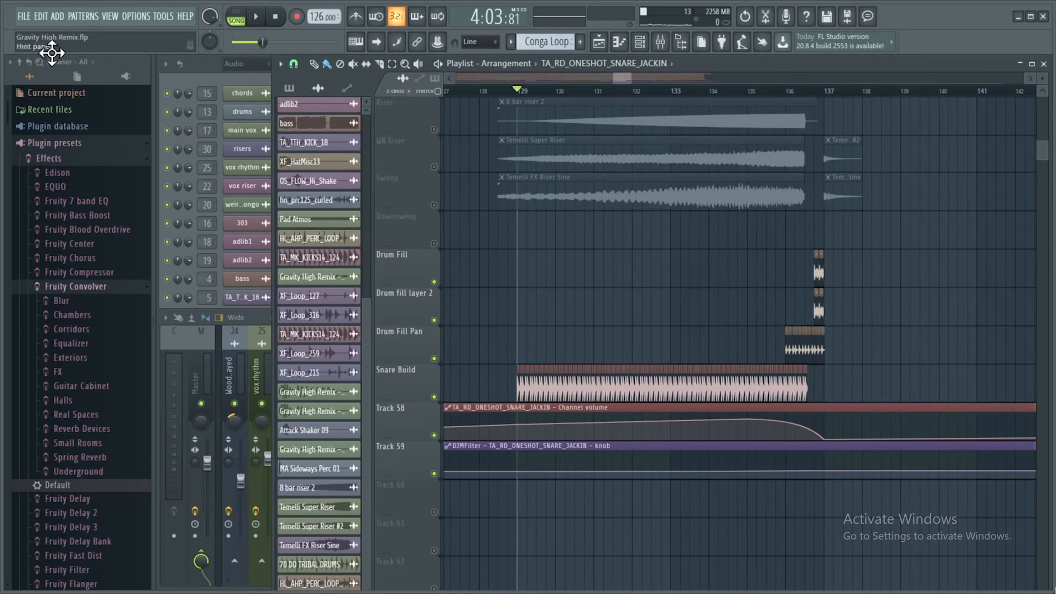
click(20, 62)
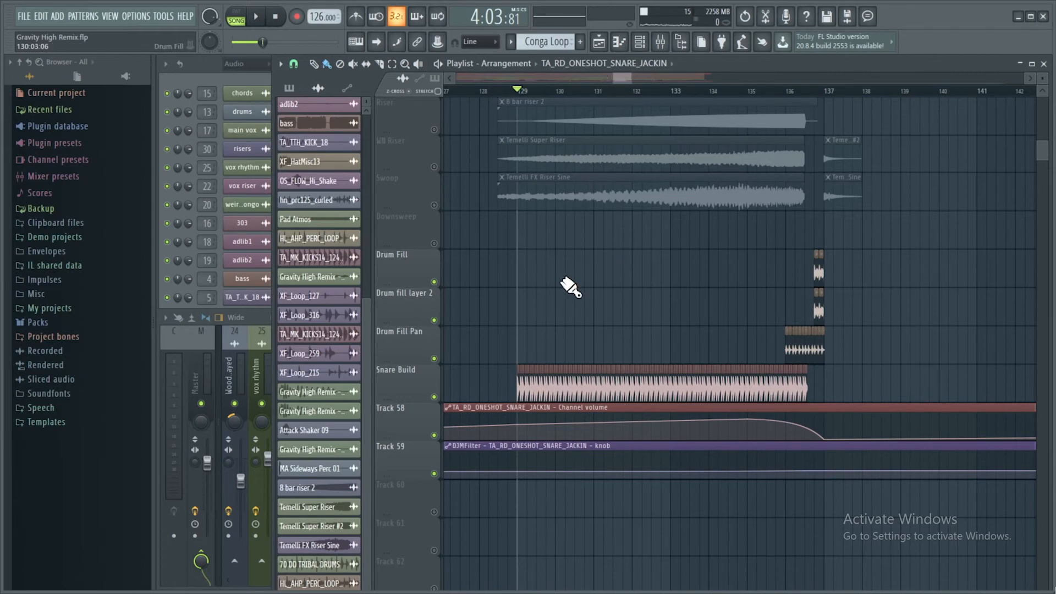
- Unmute all tracks and play the build-up from bar 129, soloing Snare Build for part of the playback
right_click(437, 244)
right_click(437, 243)
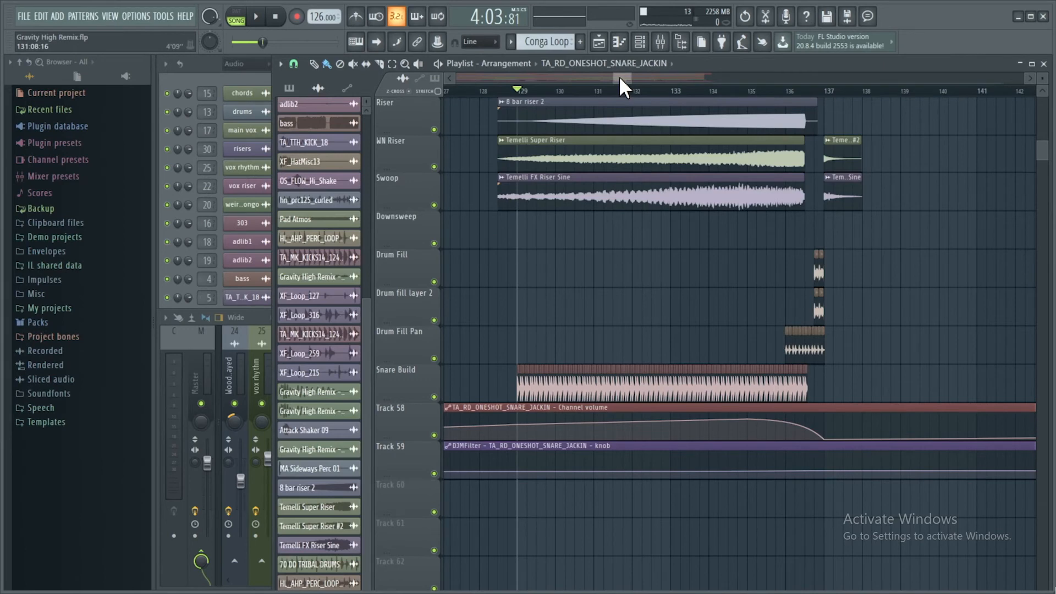
key(space)
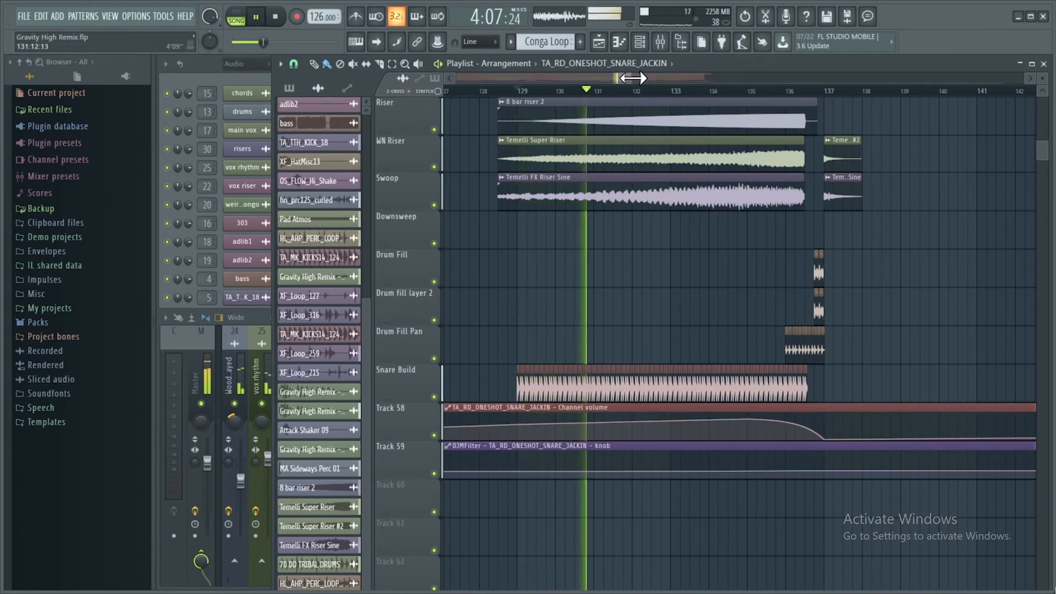
drag(633, 78, 638, 78)
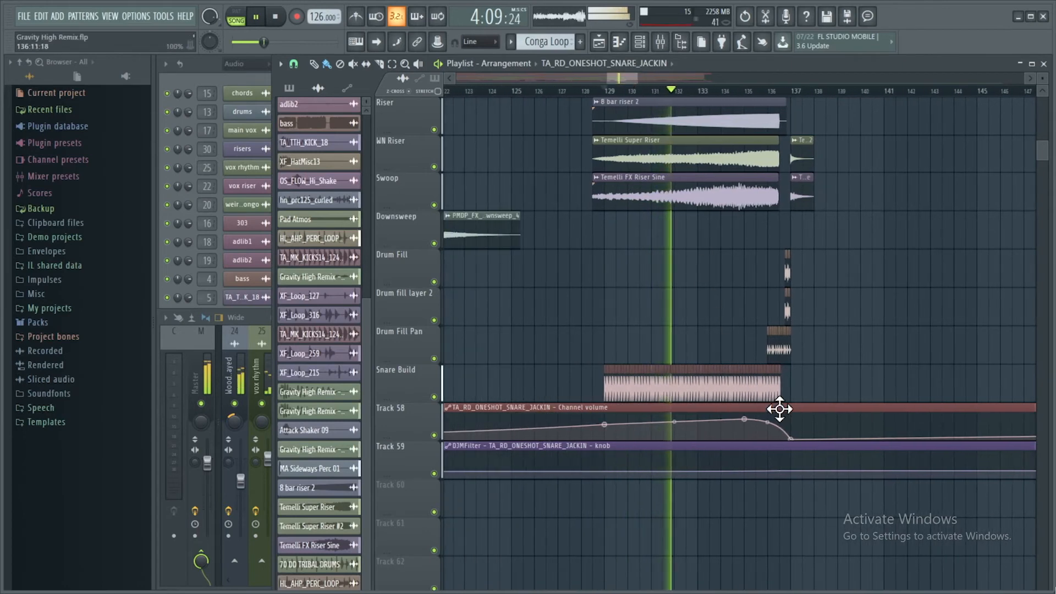
ctrl+click(434, 397)
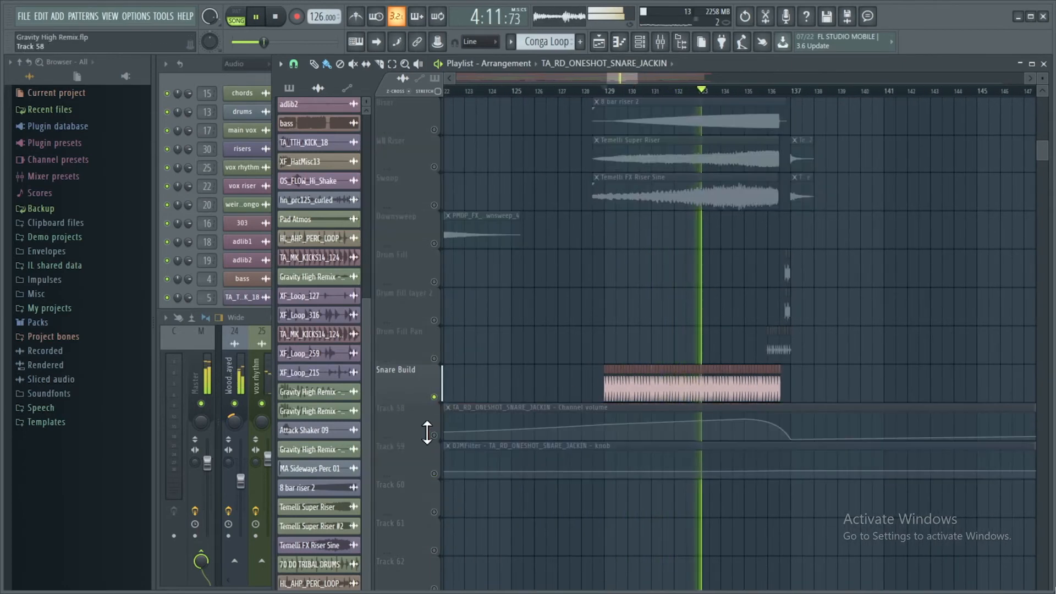
ctrl+click(435, 397)
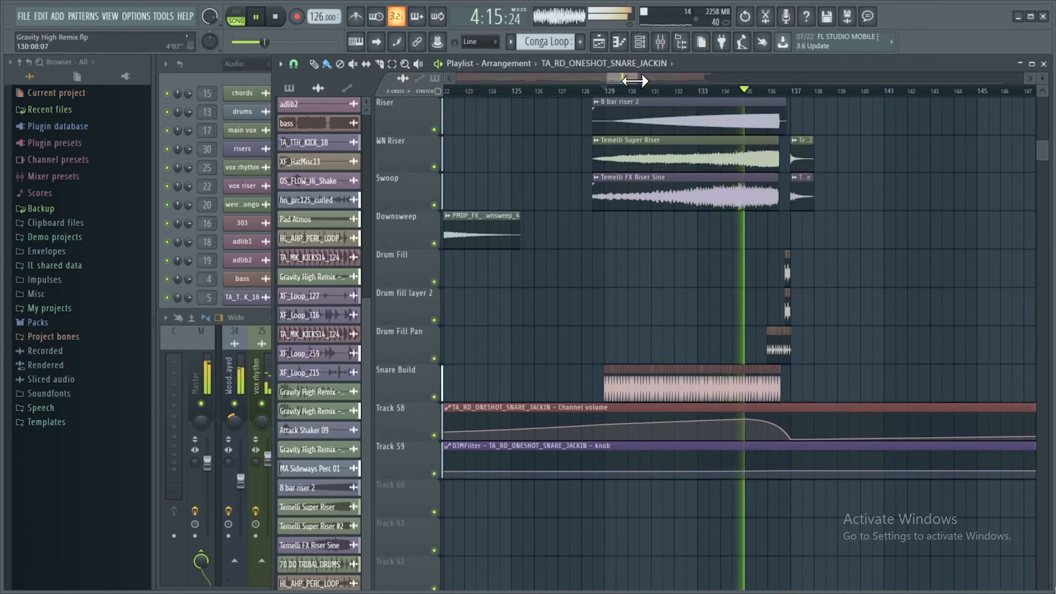
drag(635, 81, 636, 77)
key(space)
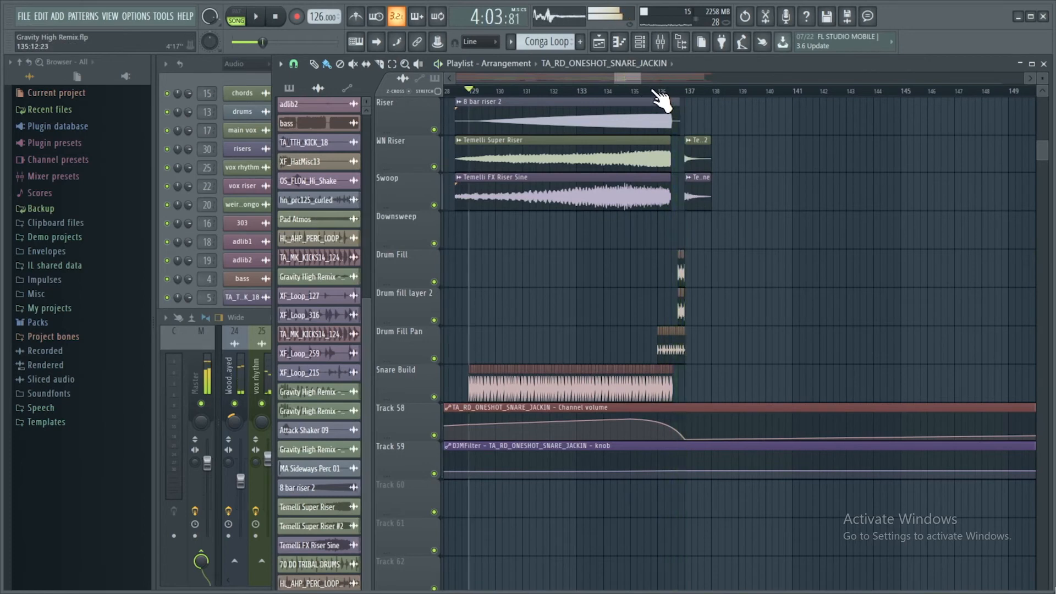
click(276, 18)
- Look through the arrangement around the bar 129 build-up, from the Snare Build track up to the Kick and Bass tracks
drag(636, 78, 674, 81)
drag(659, 79, 642, 78)
scroll(687, 378, up, 1)
scroll(687, 377, up, 2)
scroll(694, 385, down, 1)
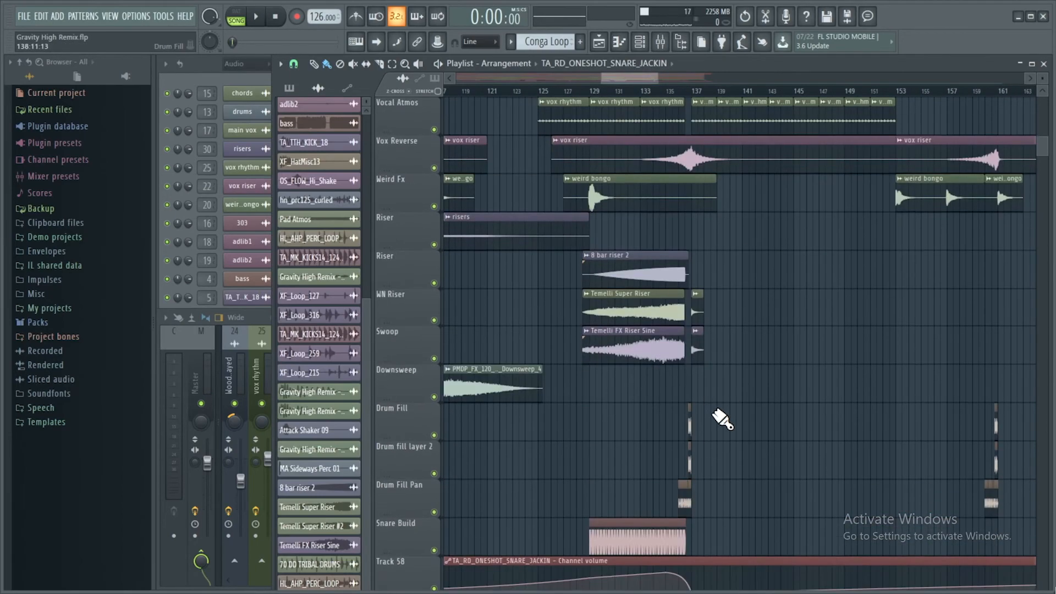
scroll(731, 396, up, 4)
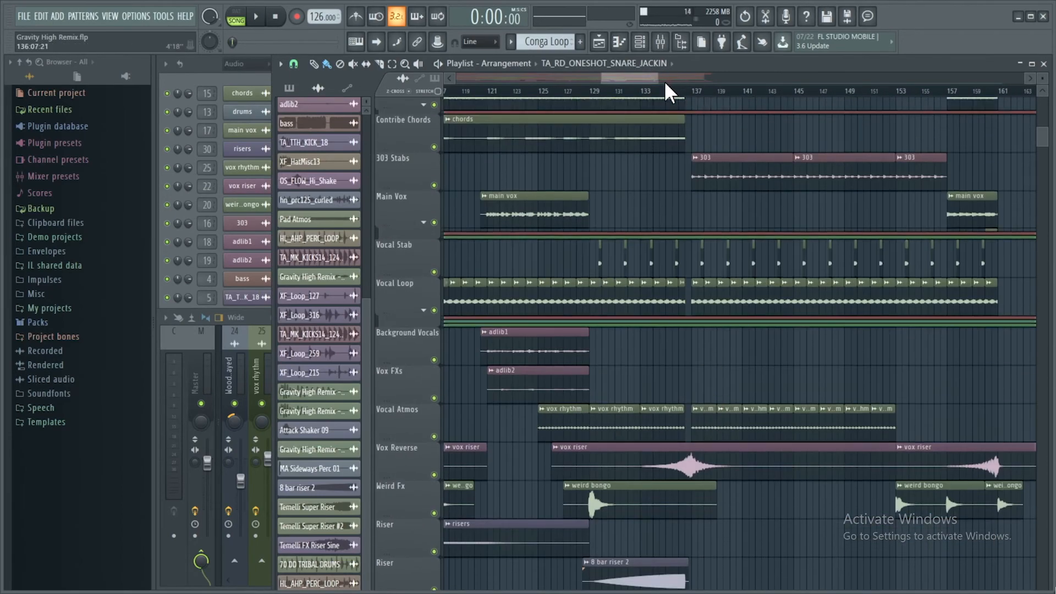
drag(659, 80, 715, 78)
scroll(622, 244, up, 3)
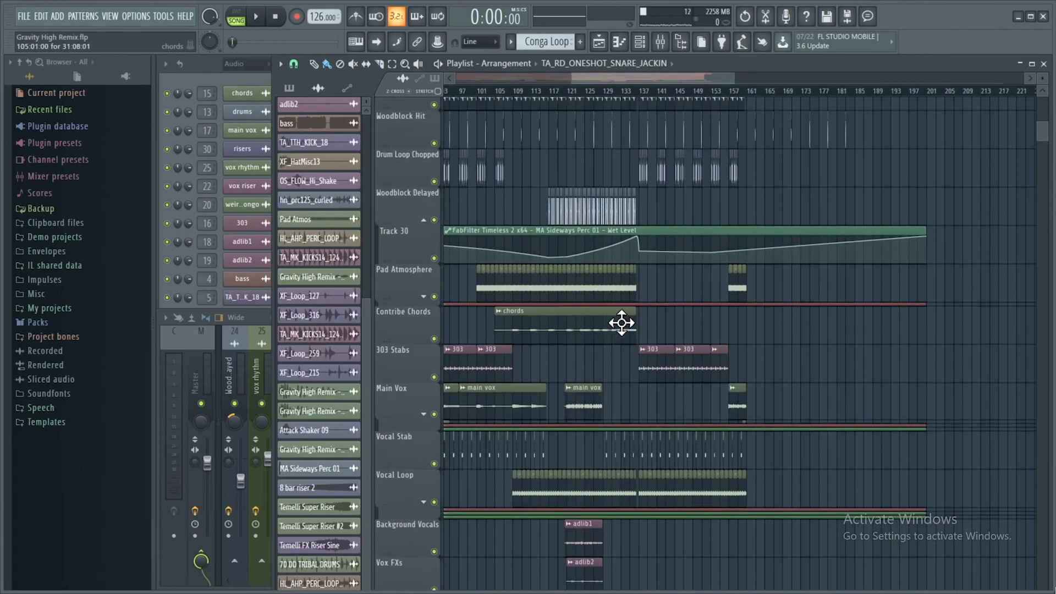
scroll(624, 330, up, 12)
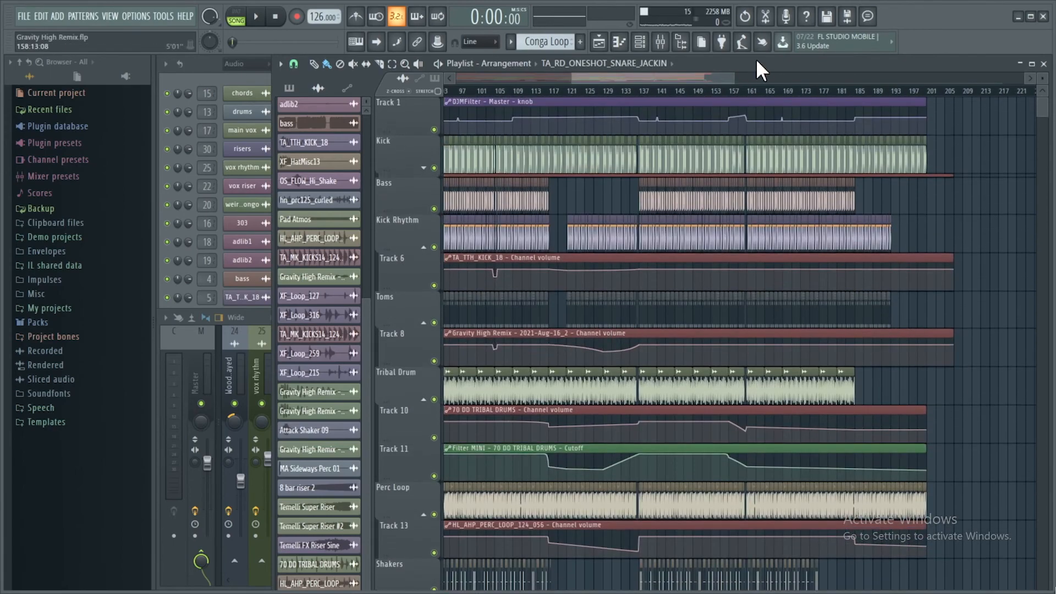
- Examine the percussion, shaker and vocal tracks with their automation, first from bar 93 and across the whole song
drag(732, 76, 575, 77)
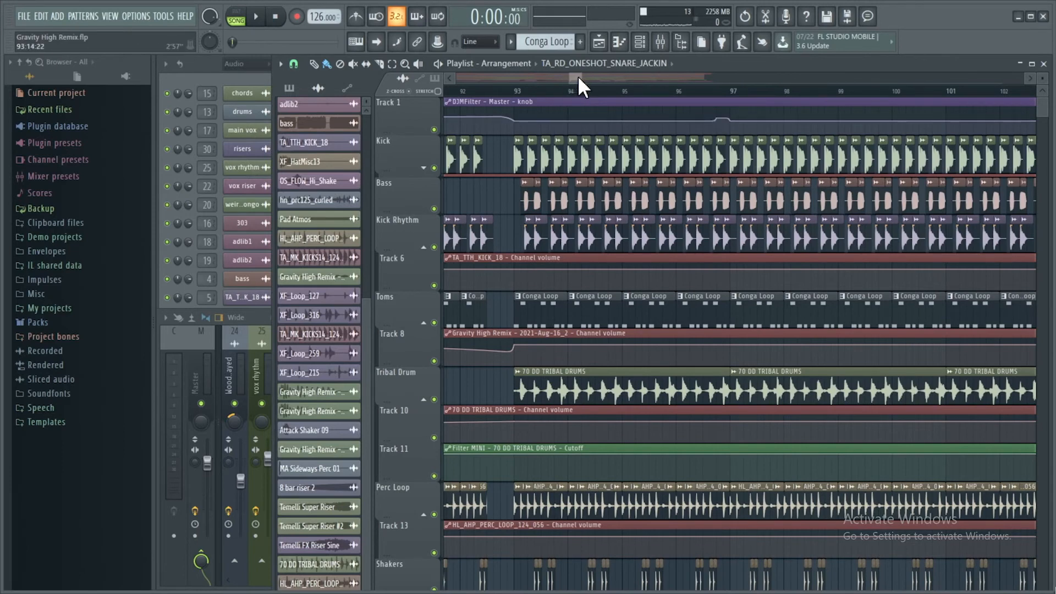
scroll(578, 81, right, 1)
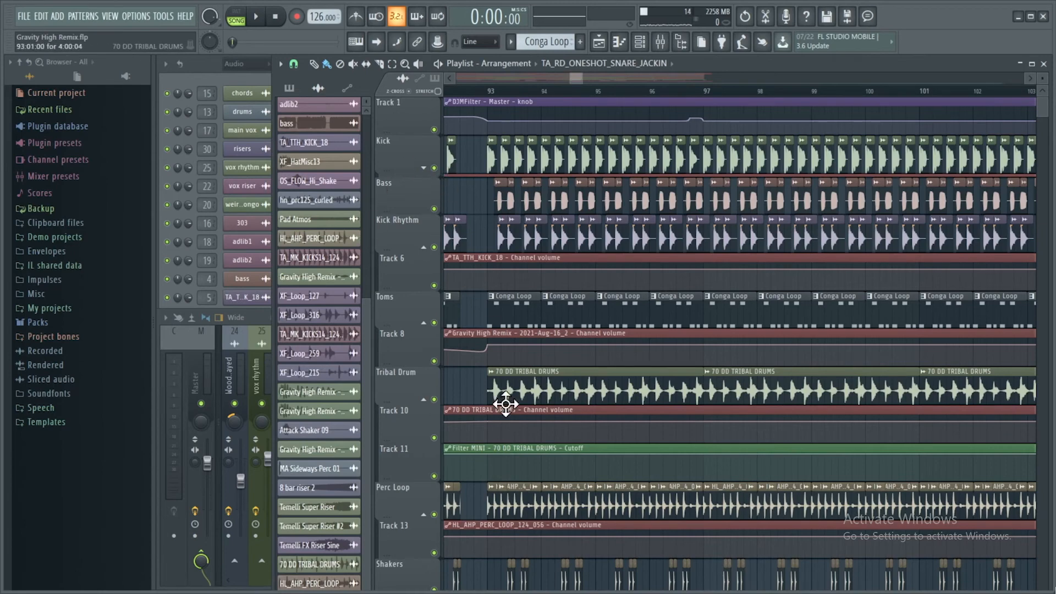
scroll(505, 404, down, 3)
drag(582, 78, 645, 82)
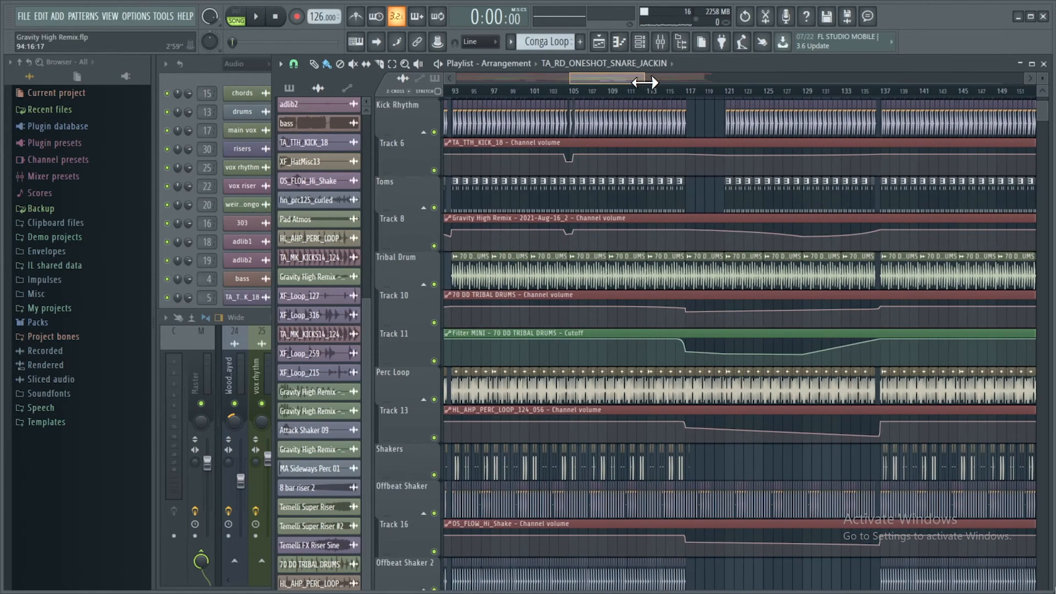
scroll(578, 299, down, 6)
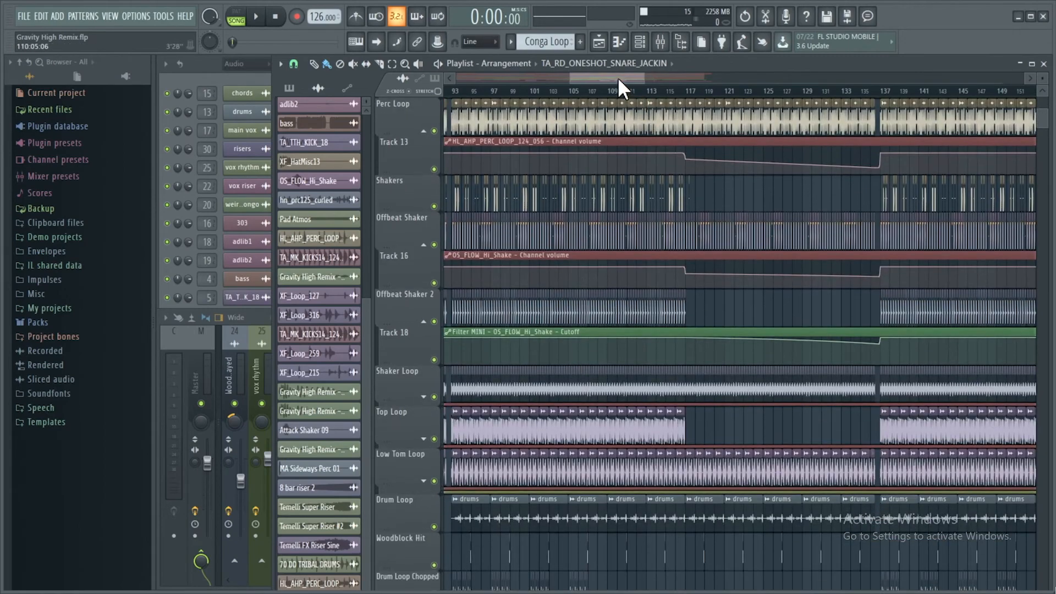
drag(571, 78, 475, 78)
drag(644, 78, 737, 80)
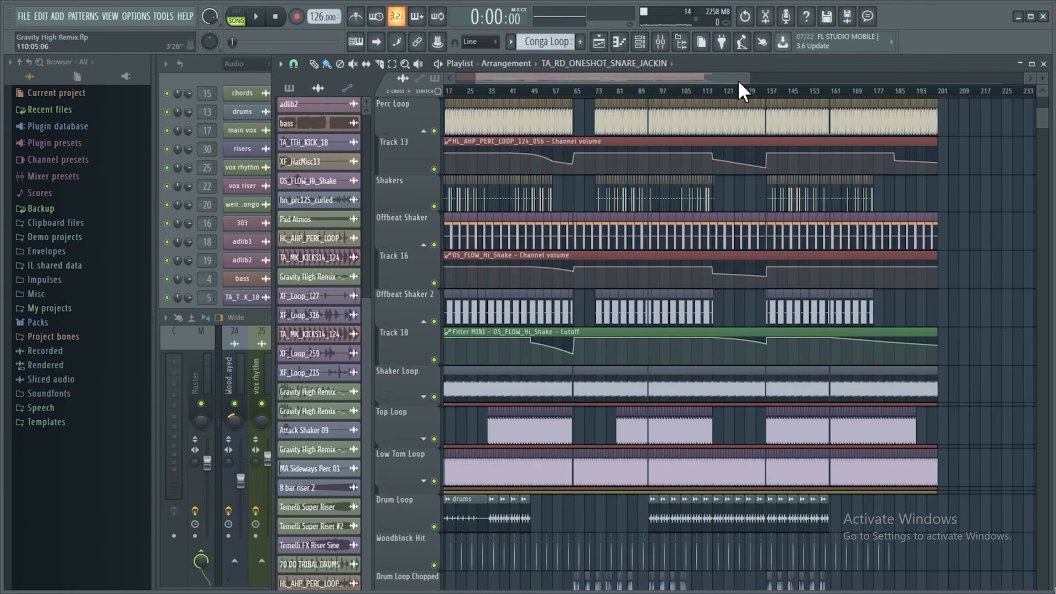
scroll(677, 314, down, 12)
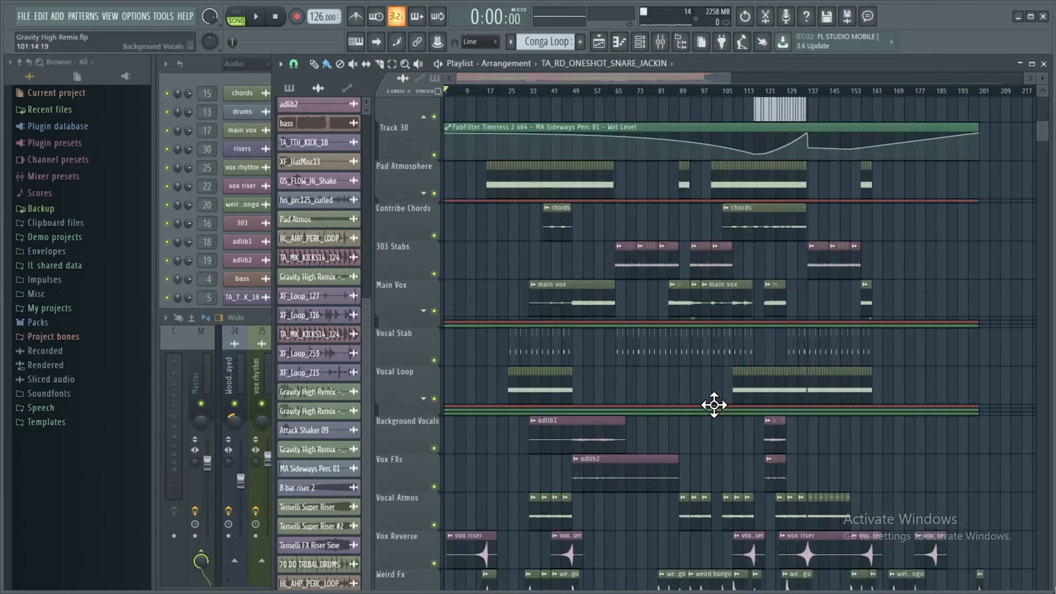
scroll(710, 393, up, 18)
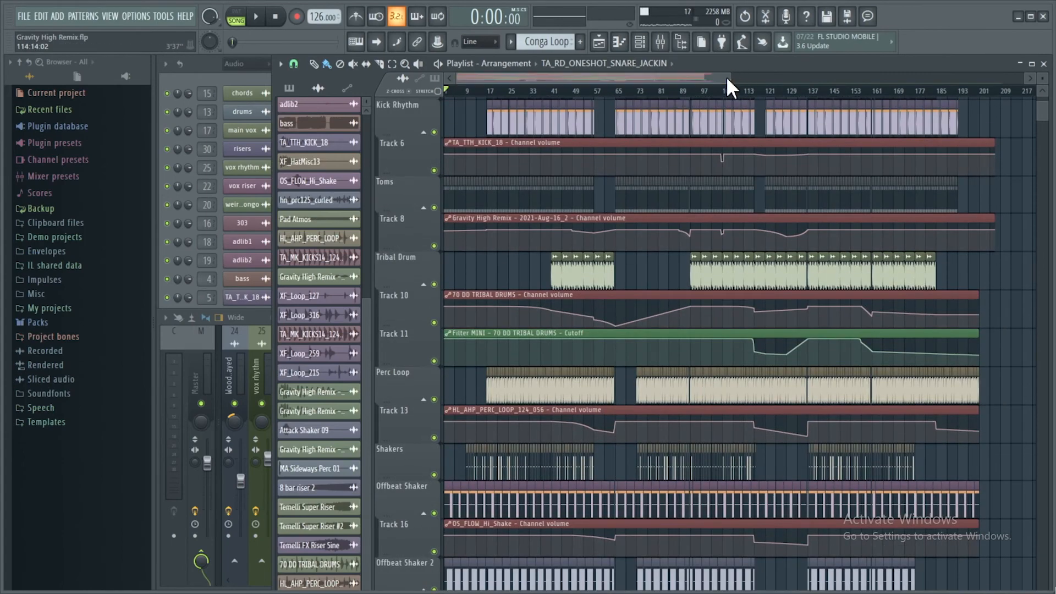
- Show the song's opening bars in the playlist and review the mixer tracks starting from Insert 1
drag(731, 78, 522, 74)
scroll(537, 245, up, 3)
click(251, 372)
scroll(252, 372, up, 8)
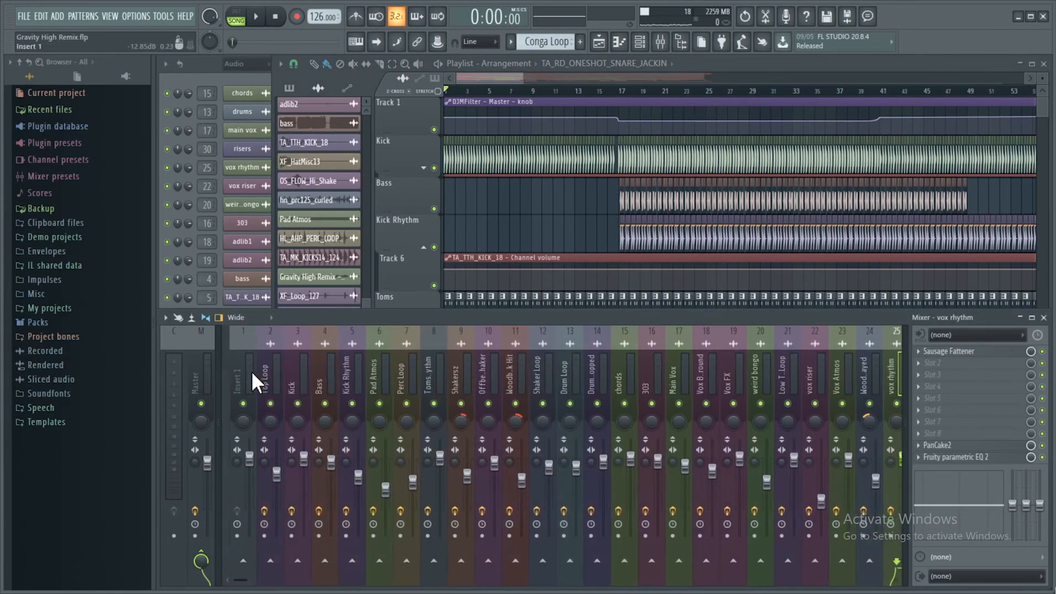
click(513, 78)
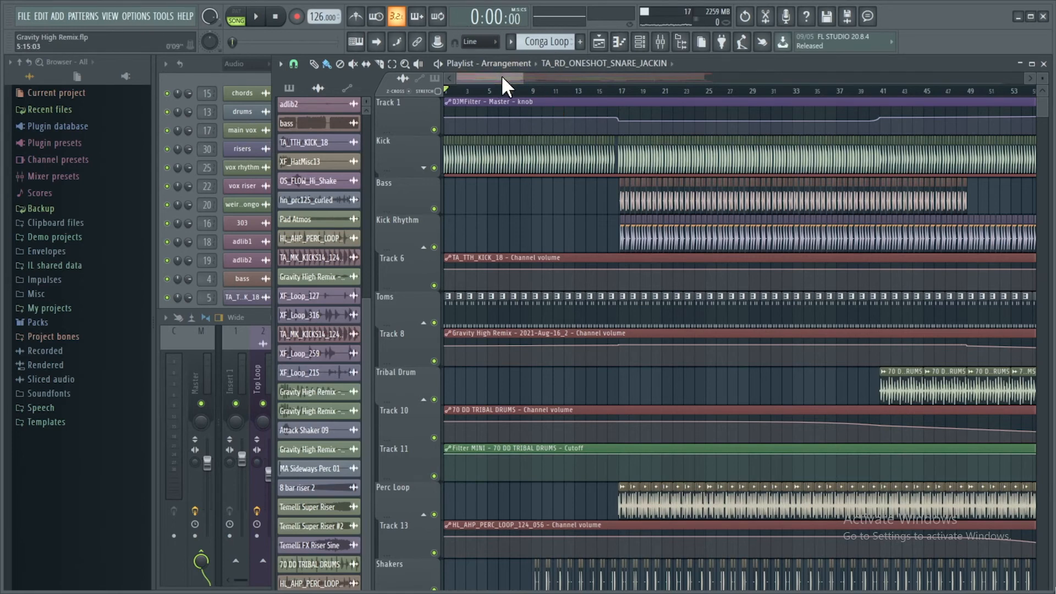
- Play the full arrangement's intro from the beginning and again from bar 13
mouse_move(506, 116)
key(space)
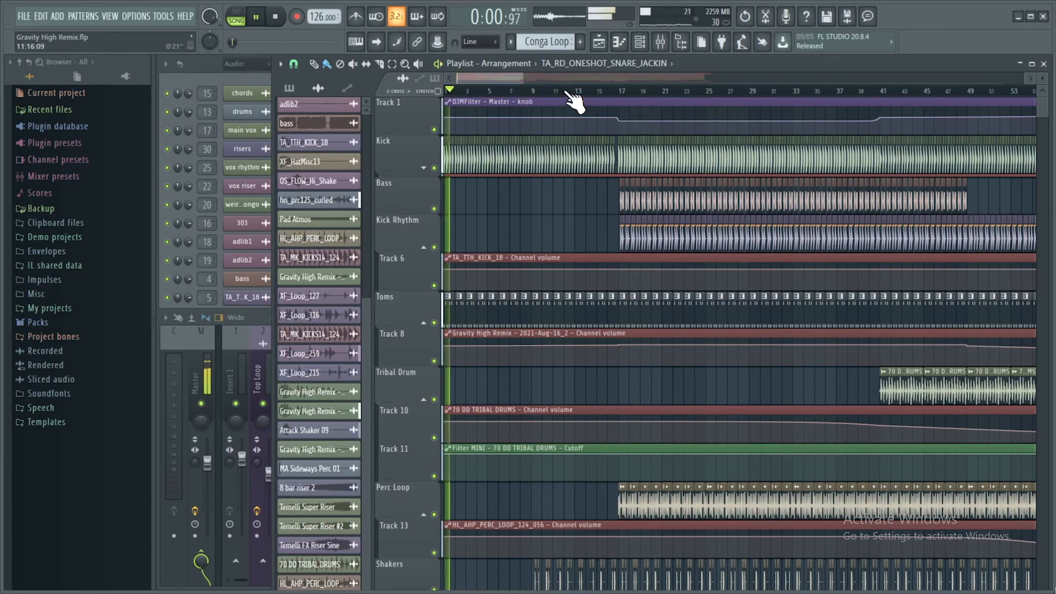
click(577, 91)
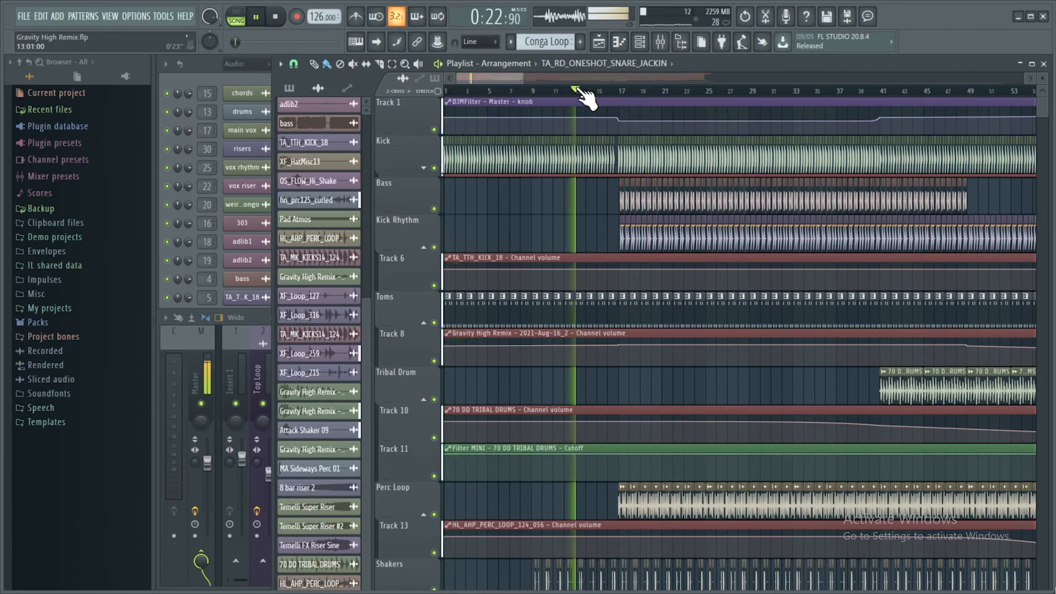
key(space)
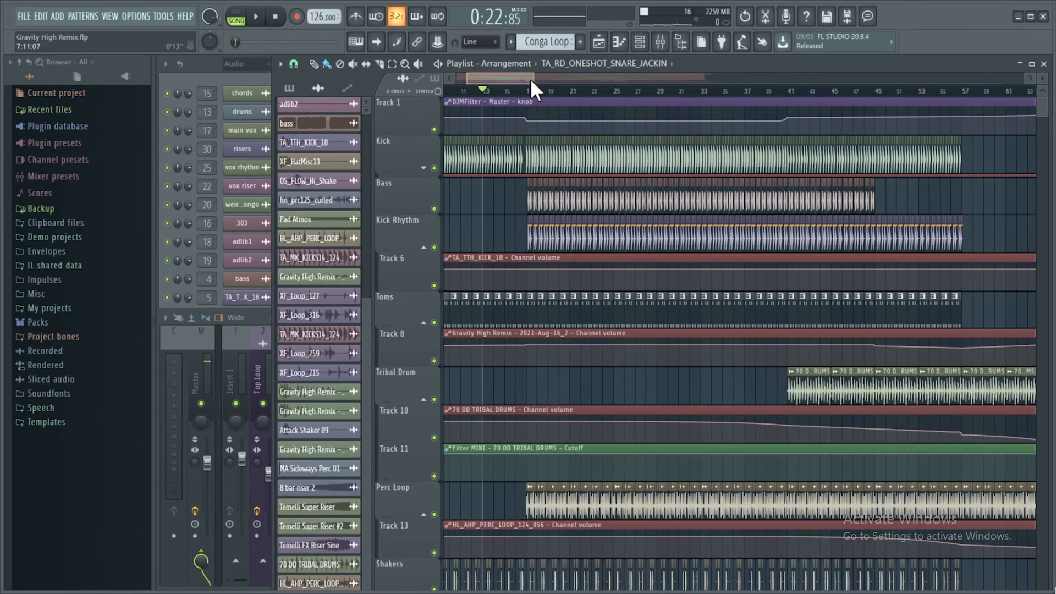
drag(530, 78, 501, 117)
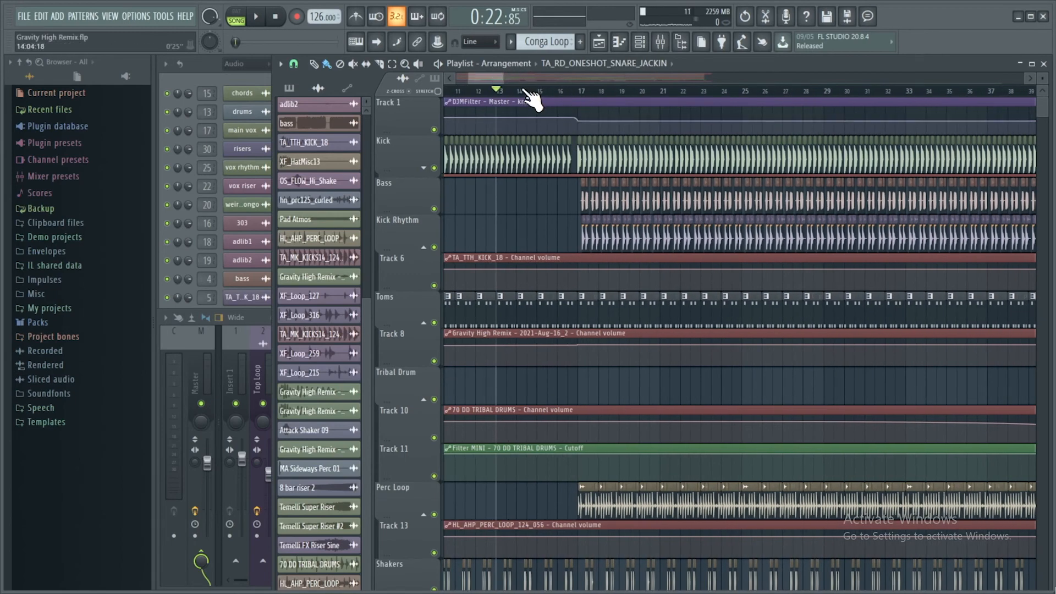
- Play the arrangement from about bar 14 and follow it past bar 17 on the kick, bass and percussion tracks
click(532, 91)
key(space)
scroll(500, 78, right, 1)
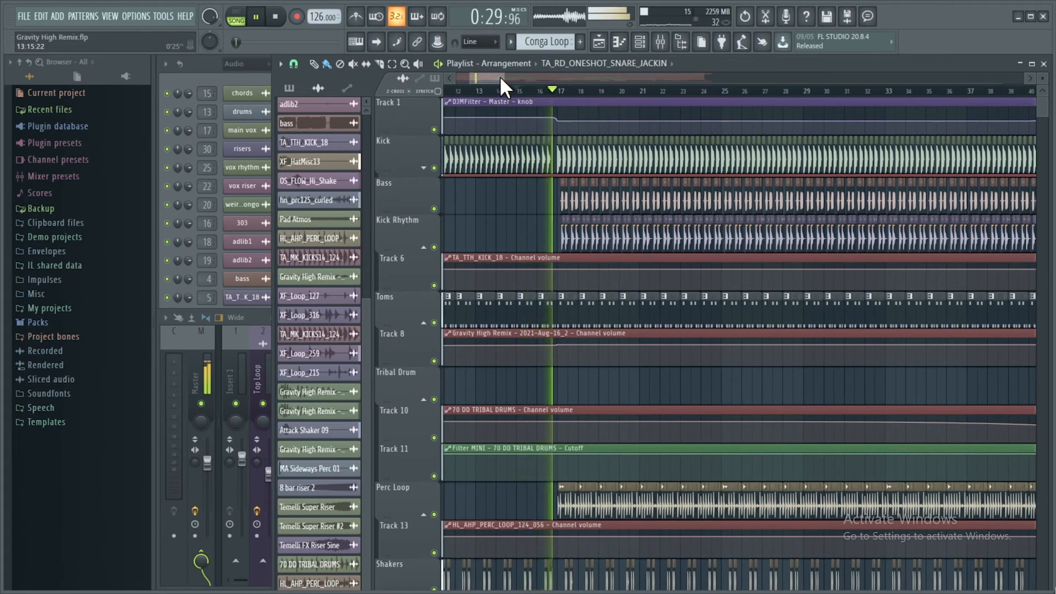
scroll(497, 77, right, 5)
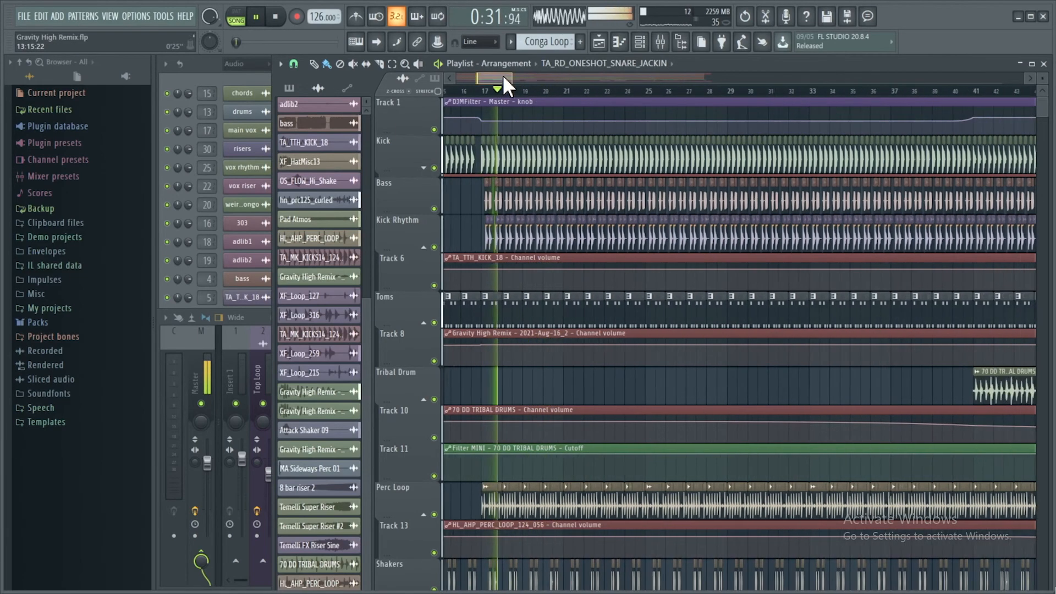
drag(505, 77, 491, 78)
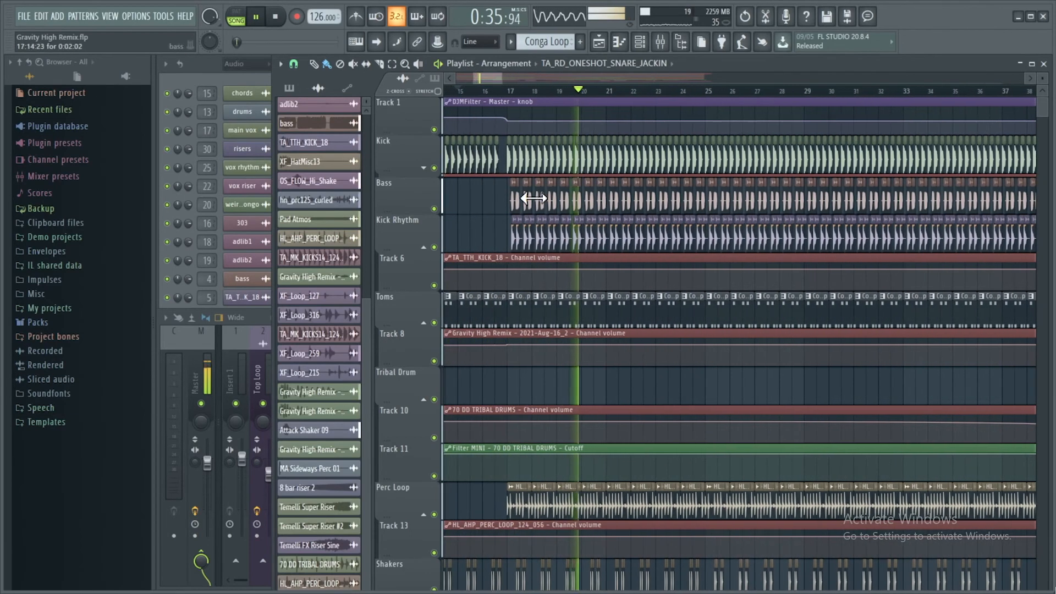
- Look through the tracks from Kick to Main Vox and back to Shakers while playback continues past bar 20
scroll(548, 251, down, 6)
scroll(550, 253, down, 4)
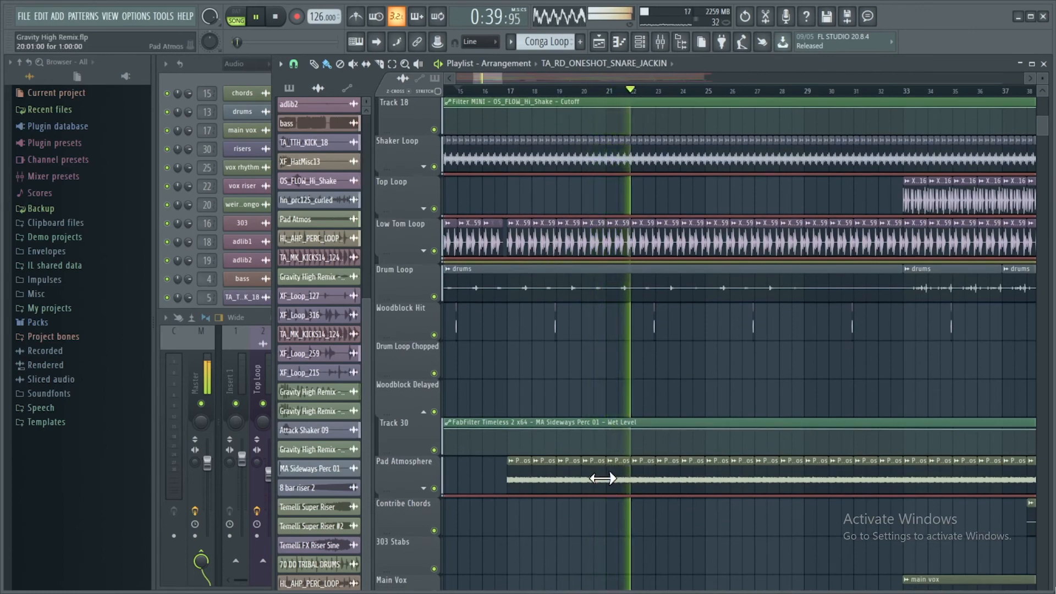
scroll(608, 478, down, 2)
scroll(610, 498, up, 3)
scroll(616, 495, up, 4)
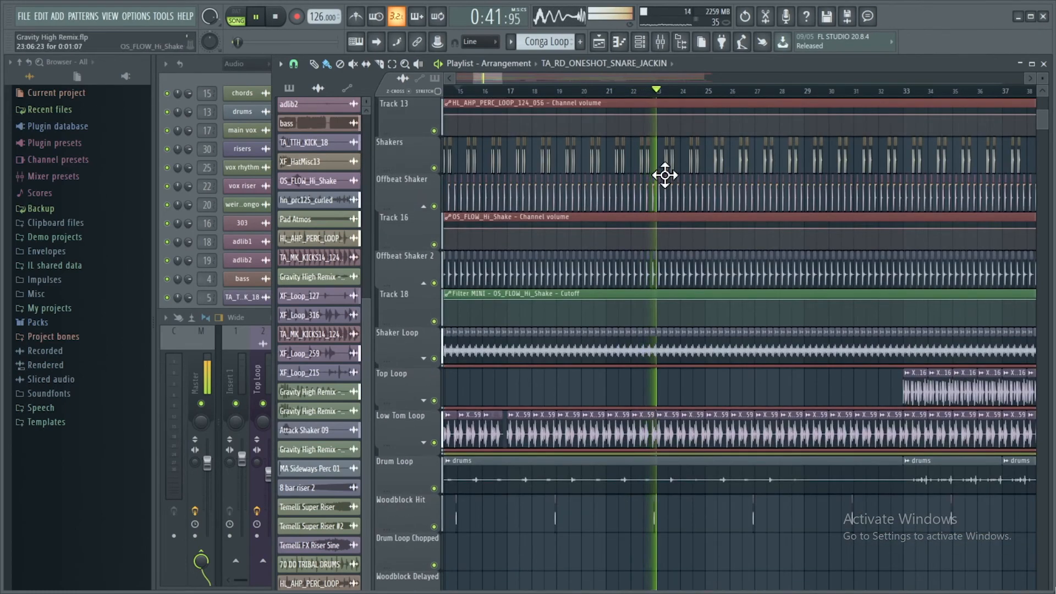
- Follow playback through bars 24 to 28 on the shaker, loop and woodblock tracks
scroll(492, 77, right, 4)
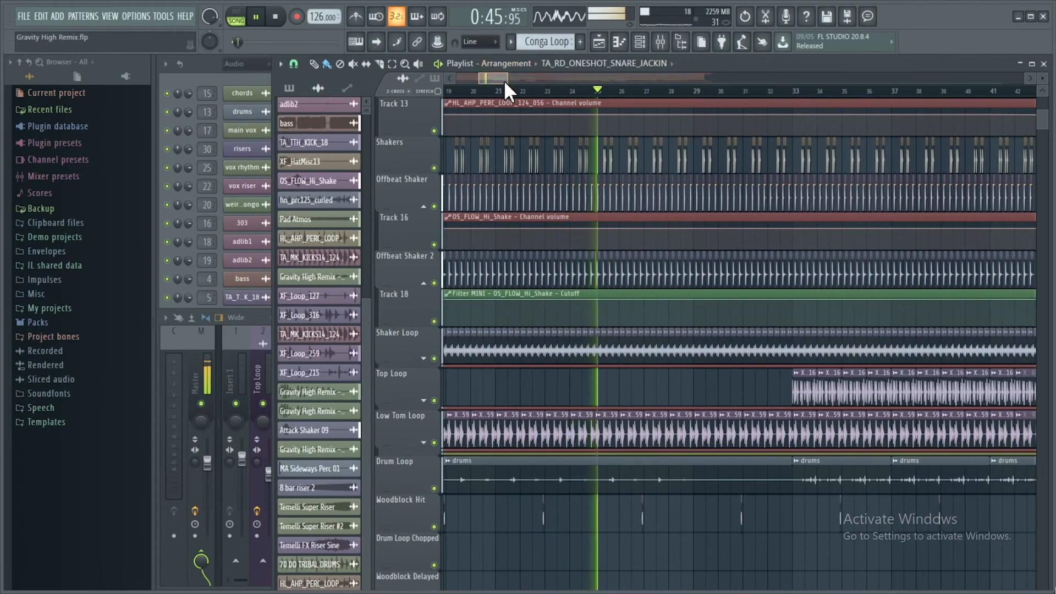
scroll(498, 74, left, 1)
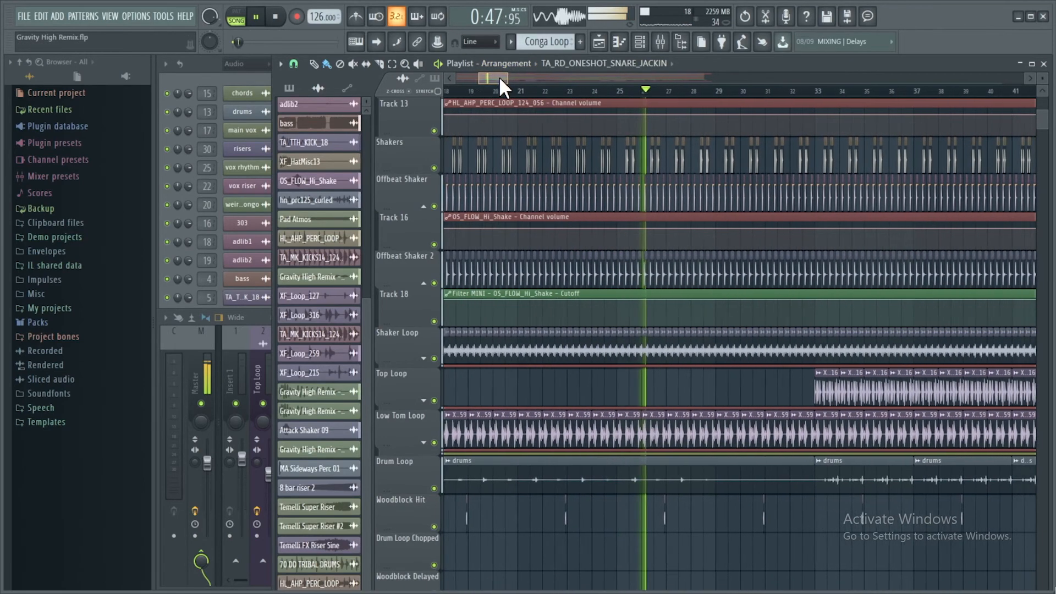
scroll(499, 77, right, 5)
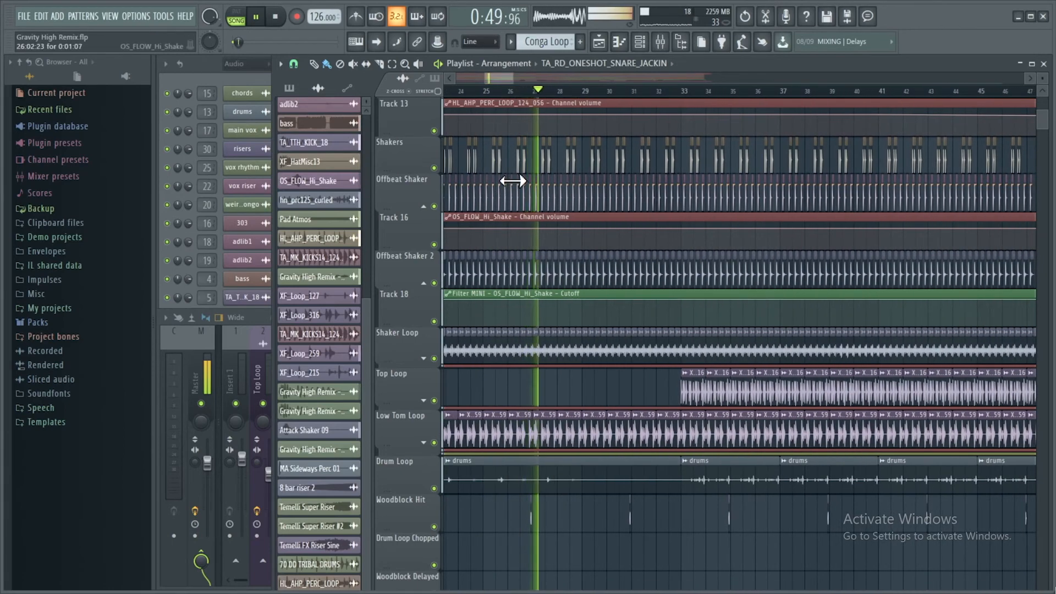
scroll(517, 176, left, 2)
scroll(547, 379, down, 5)
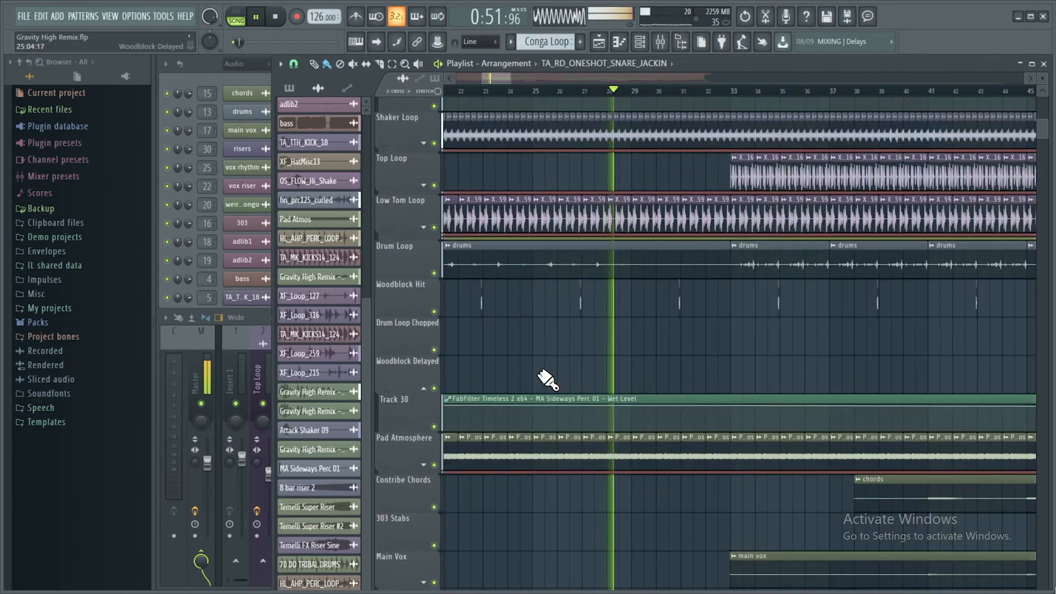
- Expand the Vocal Loop track group and examine its volume, wet level and filter cutoff automation from bar 25
scroll(547, 379, down, 5)
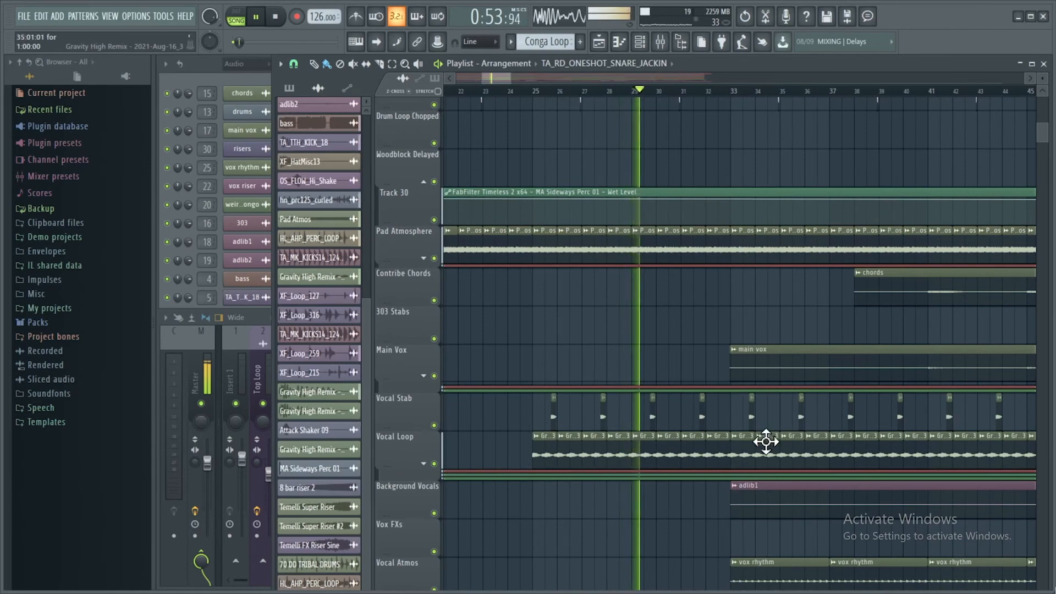
click(425, 465)
scroll(604, 456, down, 1)
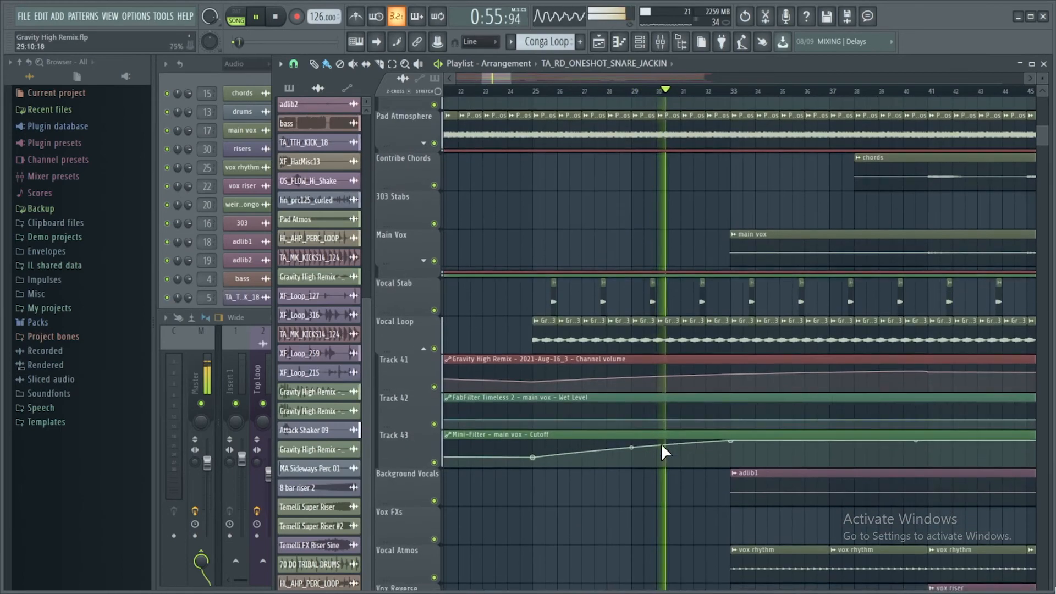
- Follow playback through bars 31 to 38 while returning to the percussion, kick and bass tracks
scroll(680, 311, up, 8)
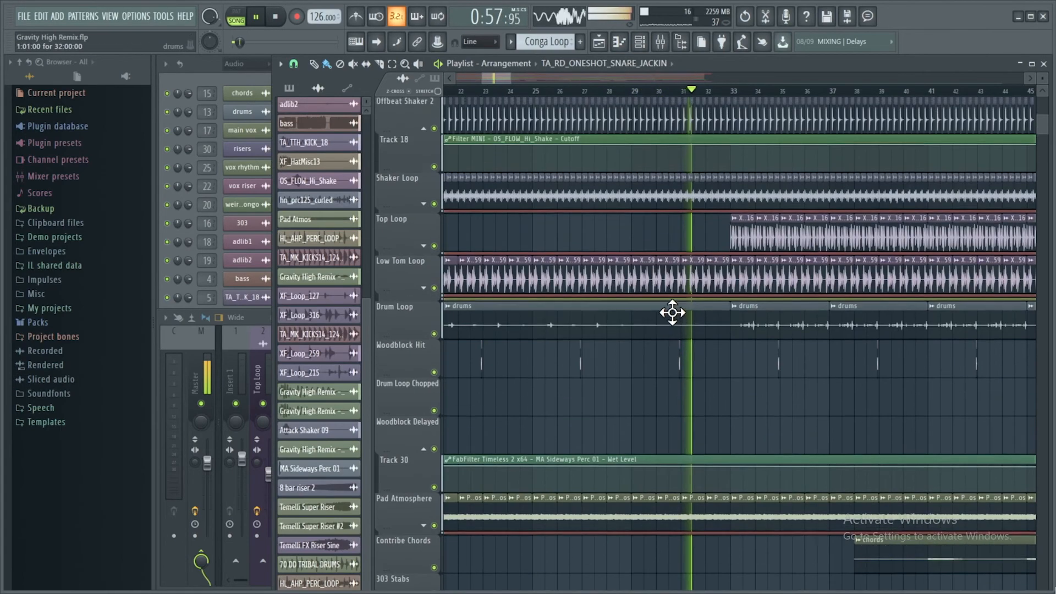
drag(492, 78, 498, 78)
scroll(616, 269, up, 10)
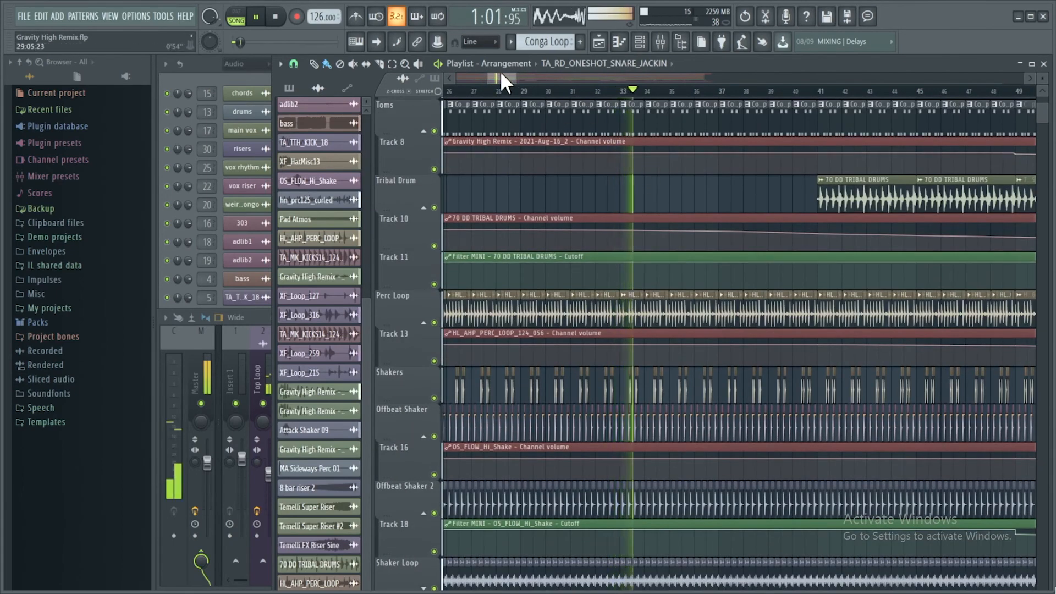
drag(500, 78, 503, 79)
scroll(576, 153, up, 3)
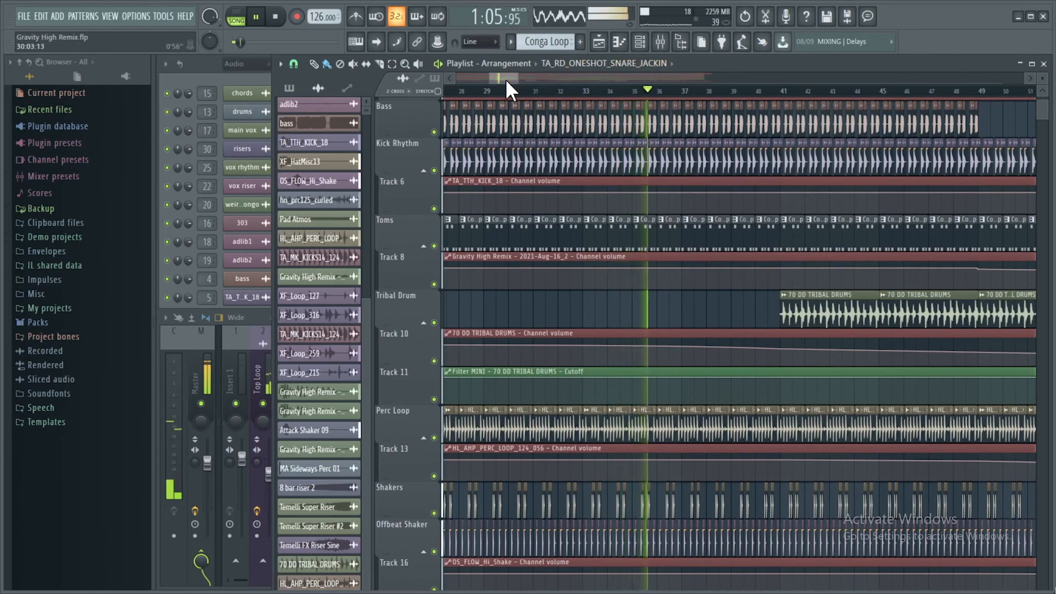
drag(504, 78, 514, 78)
scroll(553, 288, up, 3)
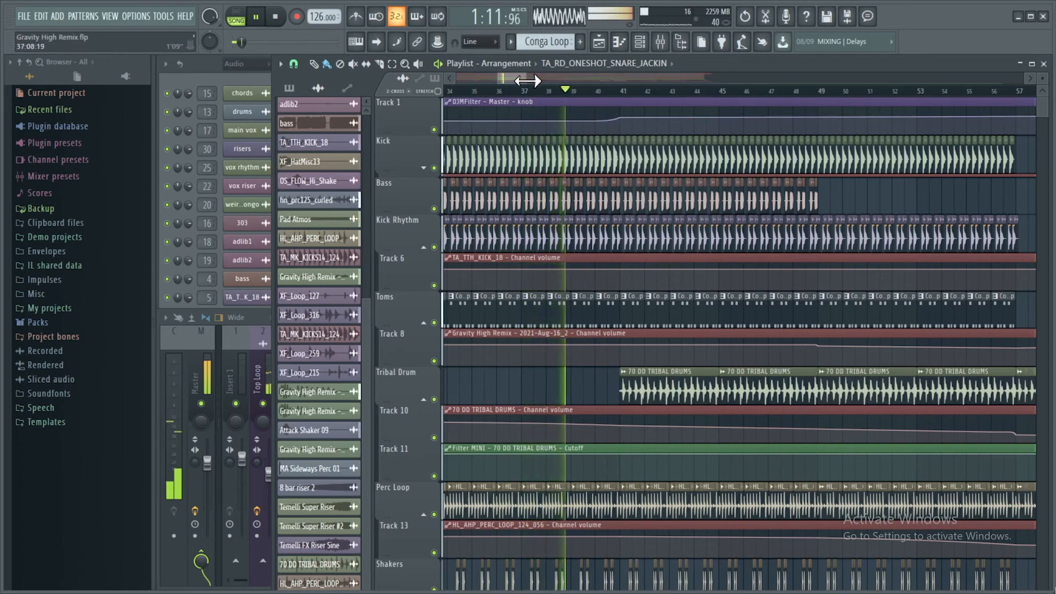
- Follow the Tribal Drum section in playback from bar 41 to bar 49 and stop there
drag(513, 78, 518, 78)
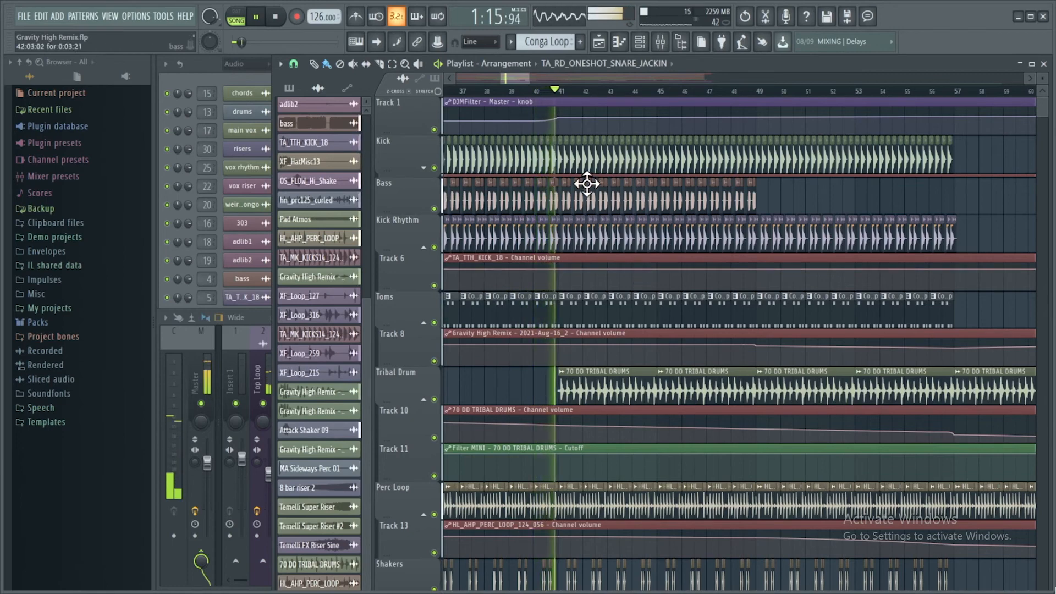
drag(517, 76, 520, 76)
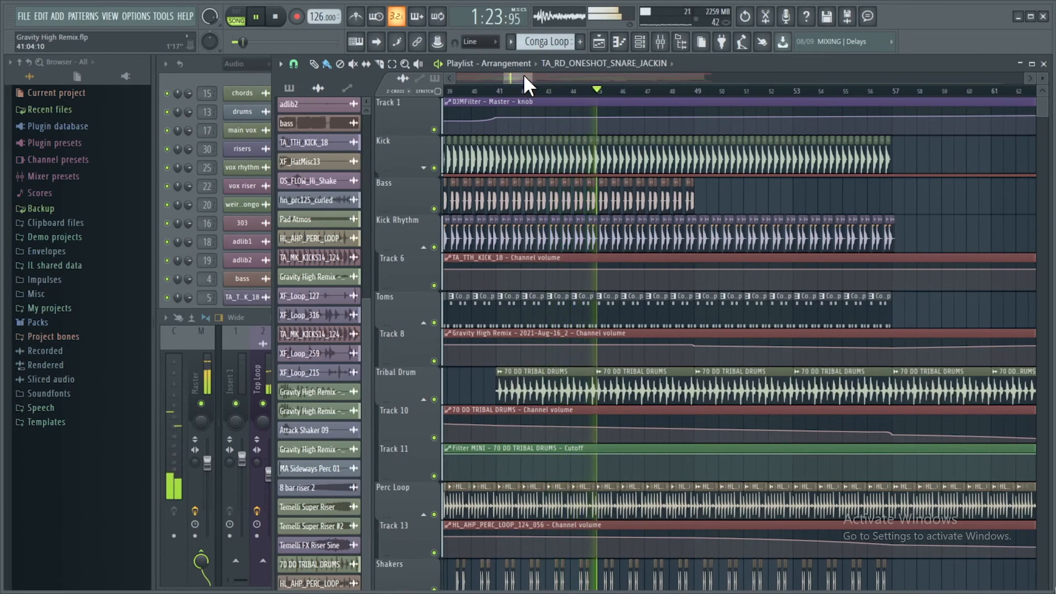
drag(520, 77, 528, 75)
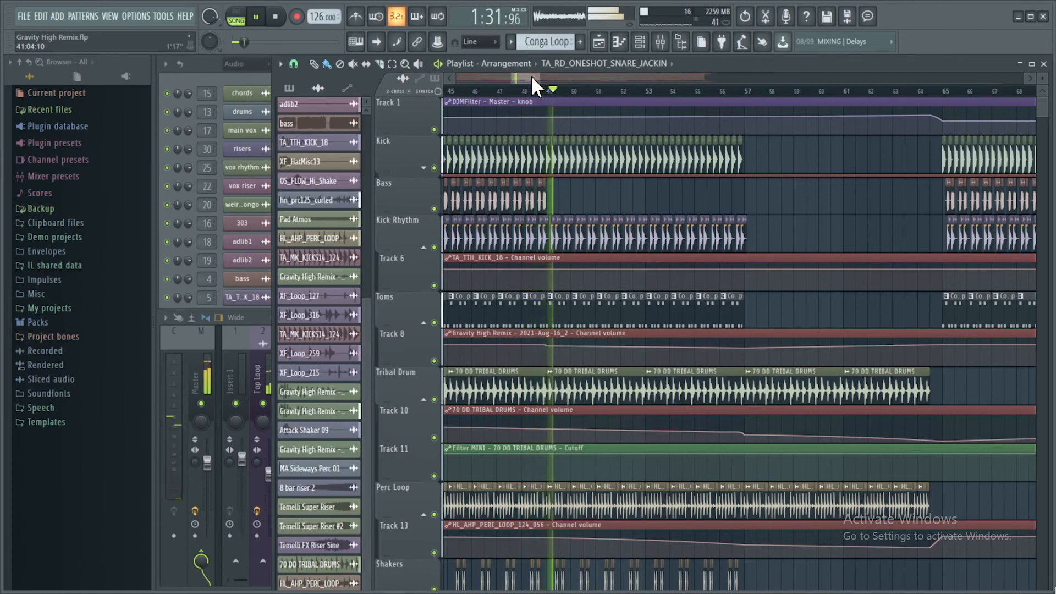
key(space)
- Set the playback position to bar 49 and play through the break up to the bar 65 section
click(547, 90)
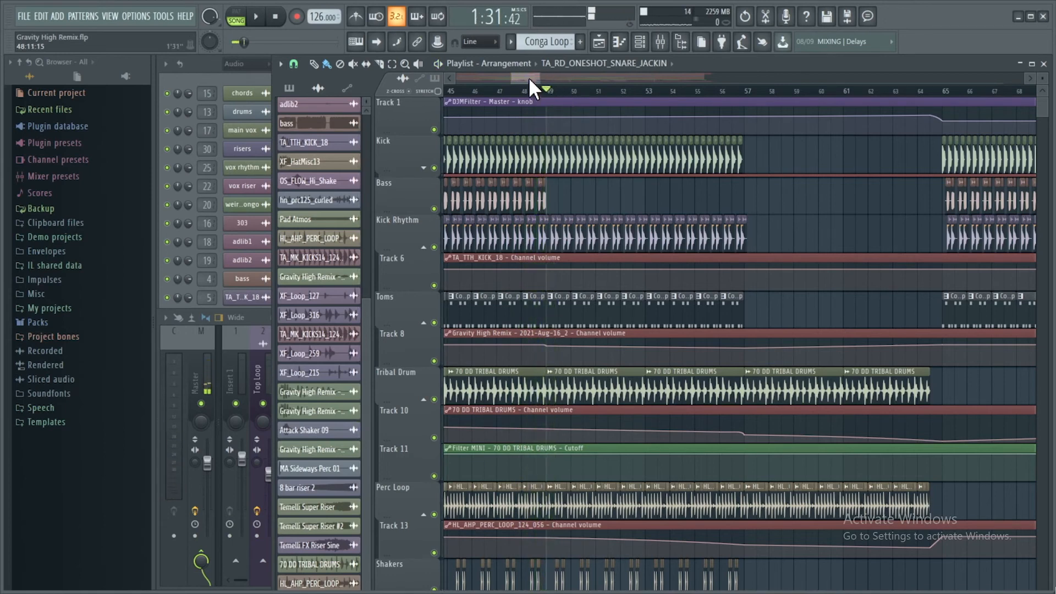
scroll(529, 77, right, 2)
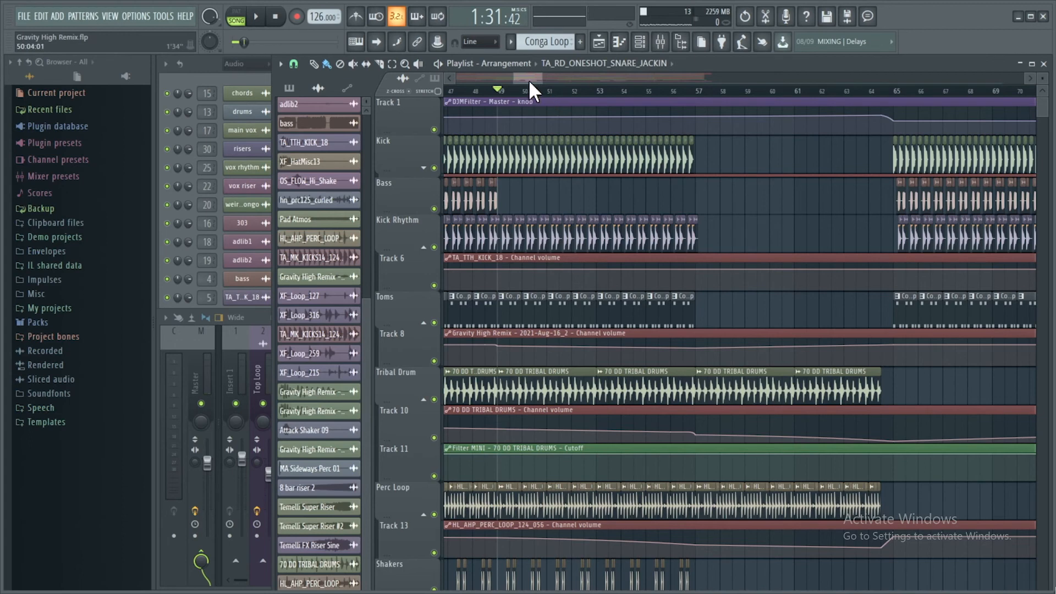
scroll(529, 80, right, 1)
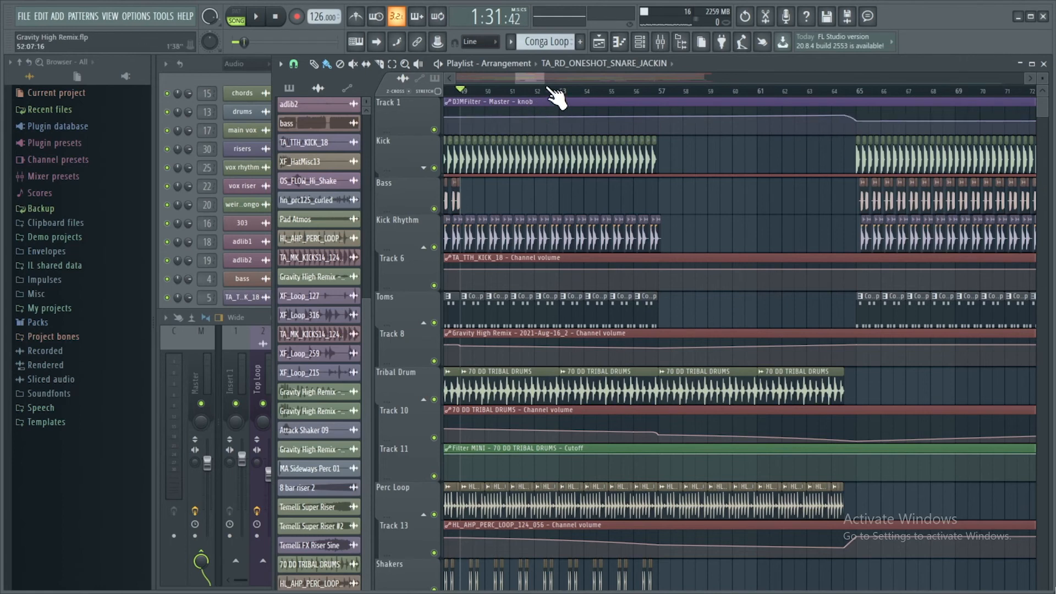
key(space)
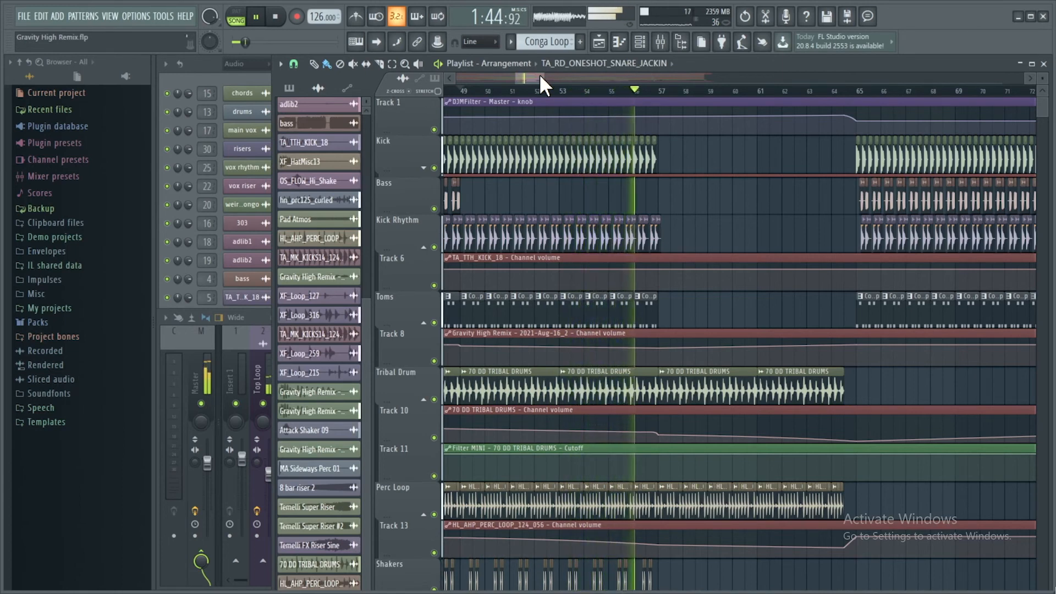
drag(529, 78, 540, 79)
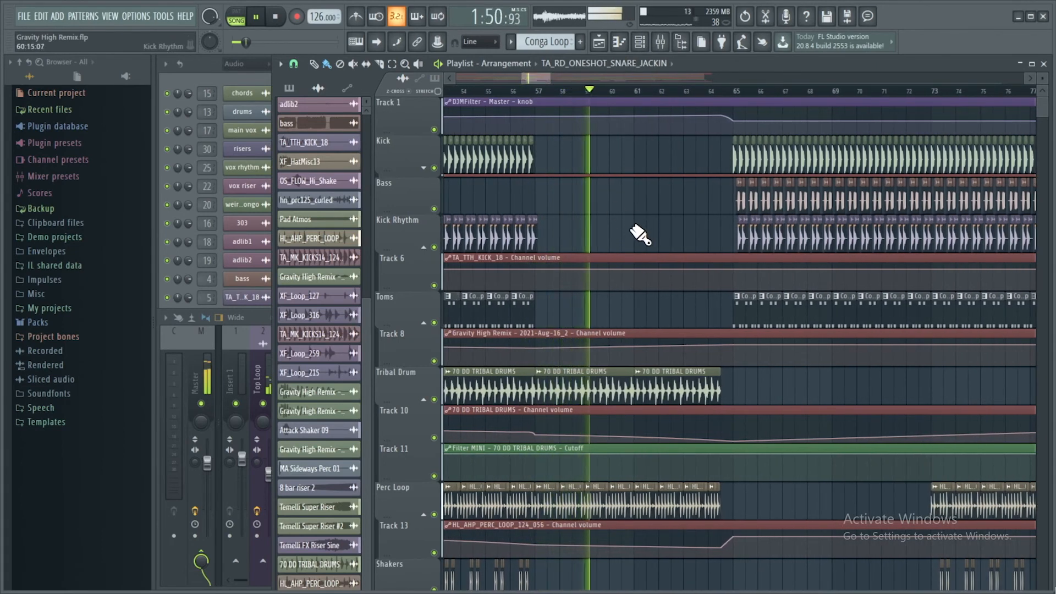
drag(544, 76, 547, 77)
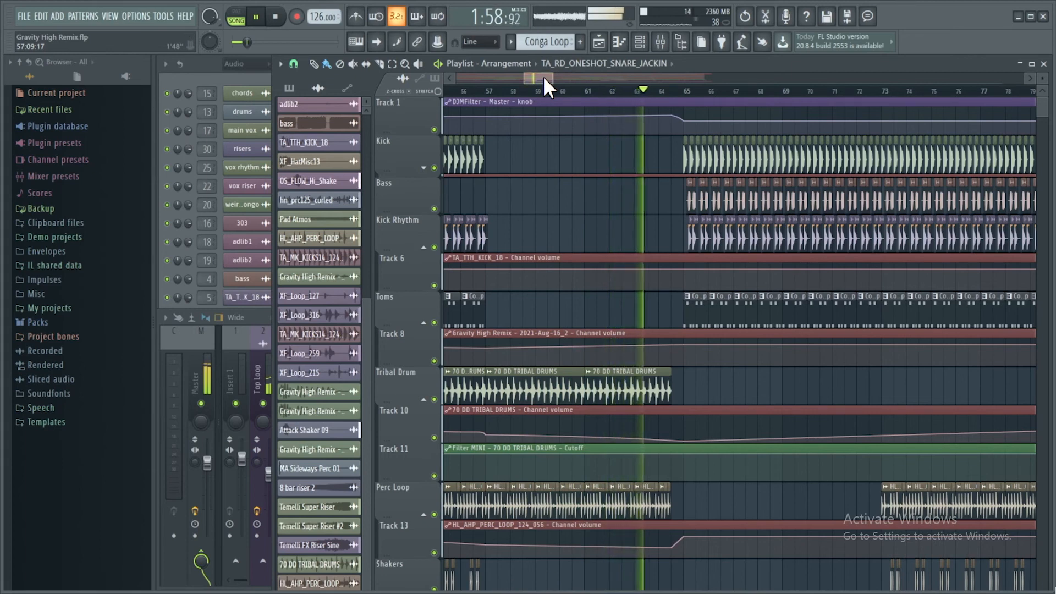
drag(543, 76, 545, 74)
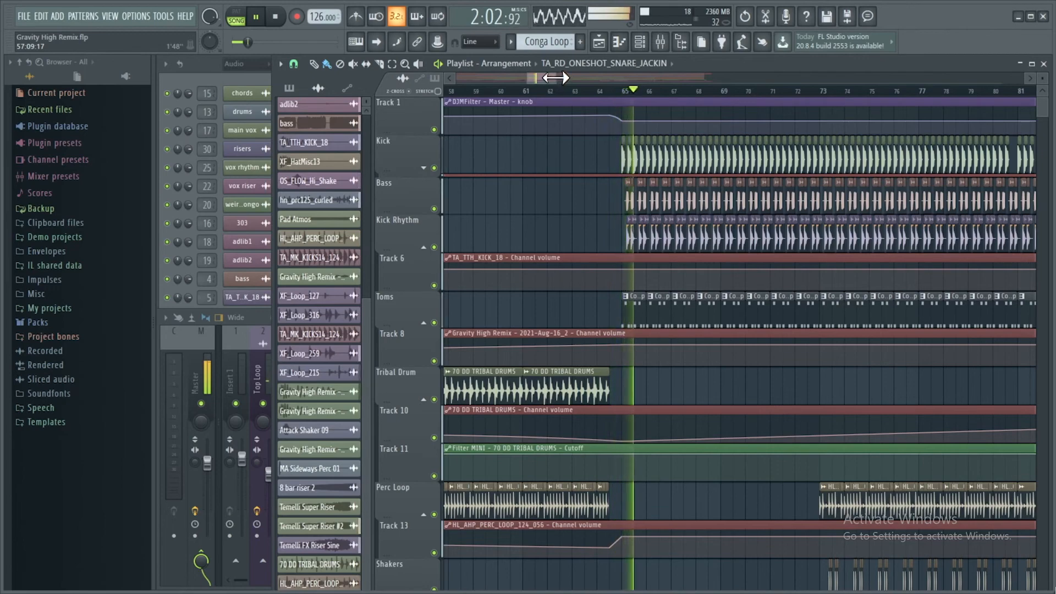
drag(551, 80, 559, 83)
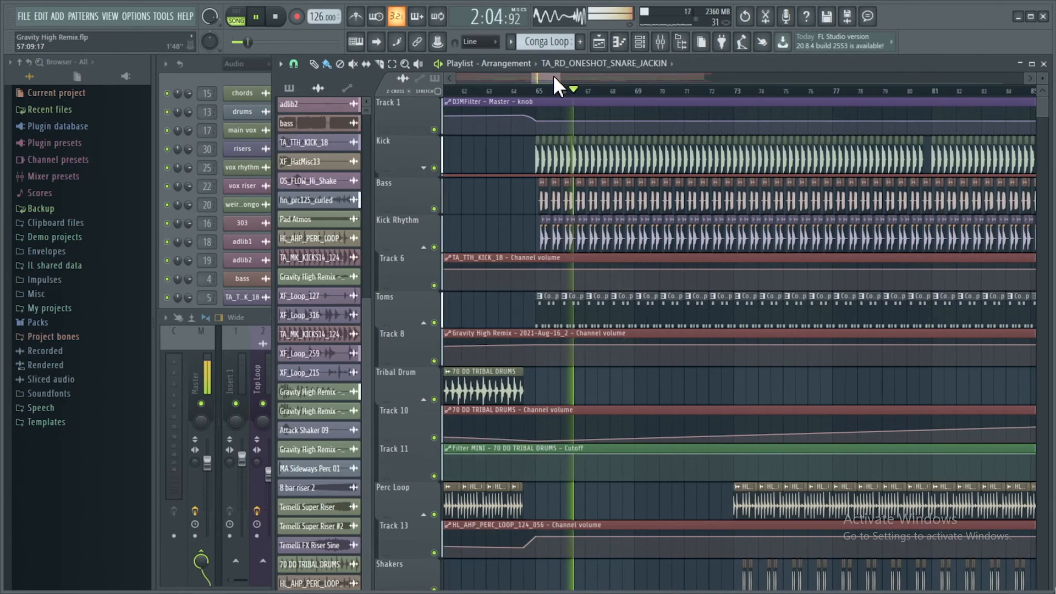
- Examine the percussion and shaker tracks from bar 65 during playback, then stop the song
scroll(641, 206, down, 5)
scroll(643, 210, up, 4)
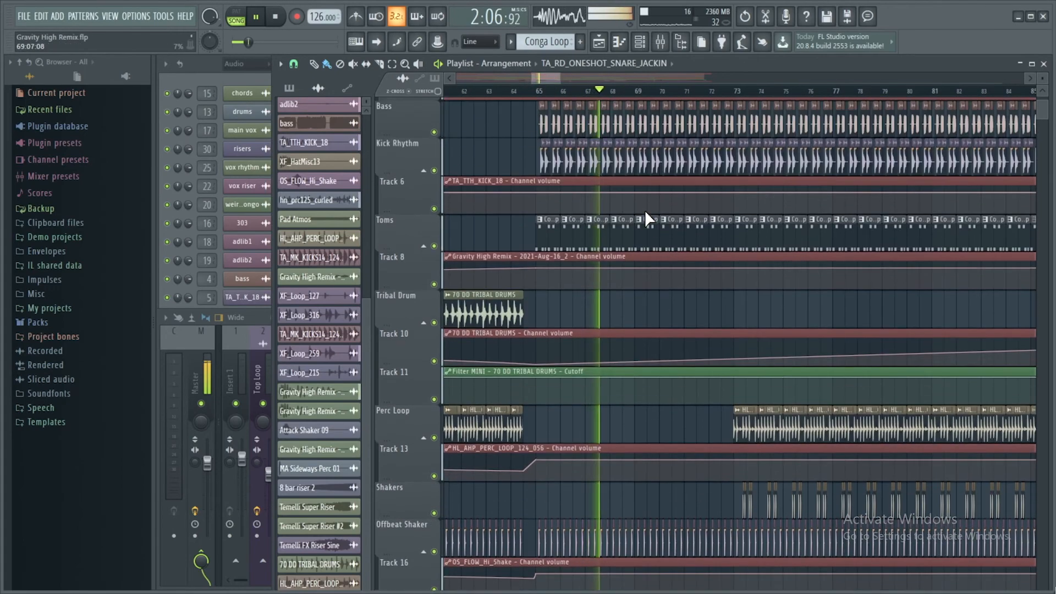
scroll(652, 220, down, 7)
scroll(660, 214, up, 3)
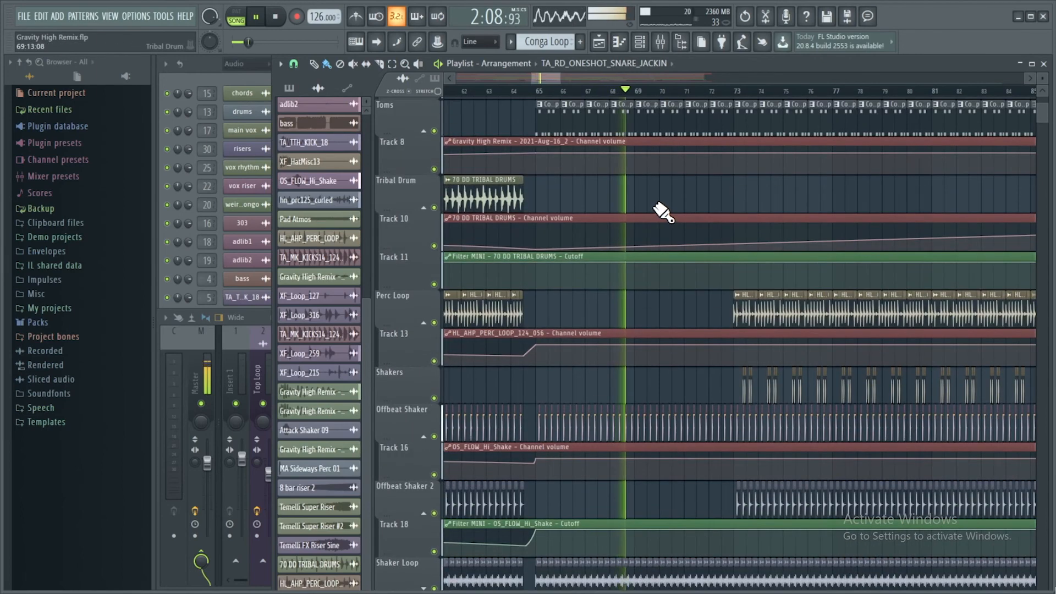
drag(546, 78, 550, 74)
key(space)
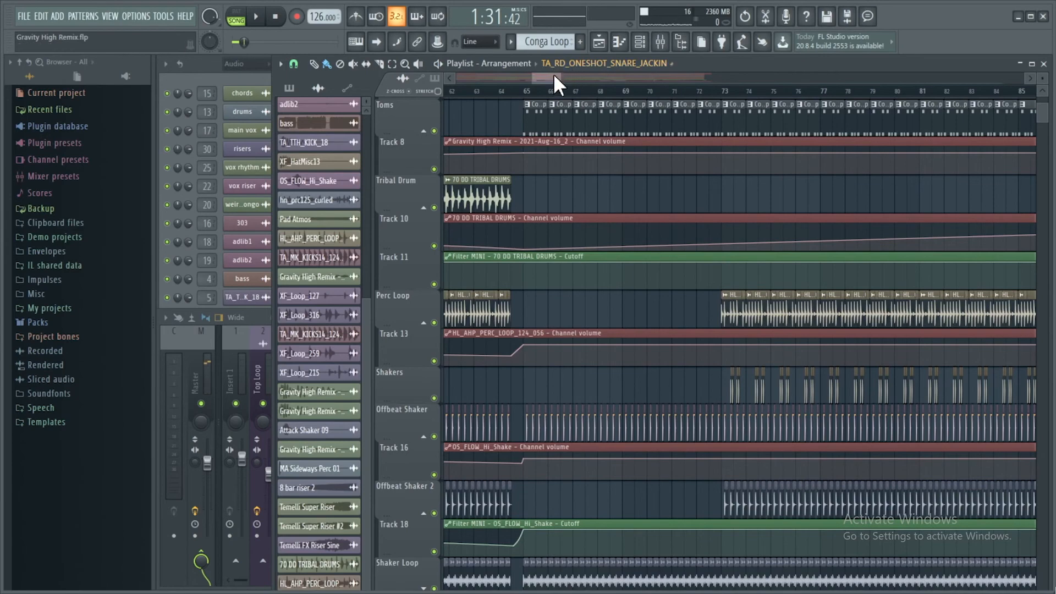
- Review the percussion tracks and their automation from bar 65 to about bar 121 in a wider timeline view
mouse_move(554, 73)
mouse_down()
mouse_move(523, 75)
mouse_move(559, 78)
mouse_move(551, 80)
mouse_up()
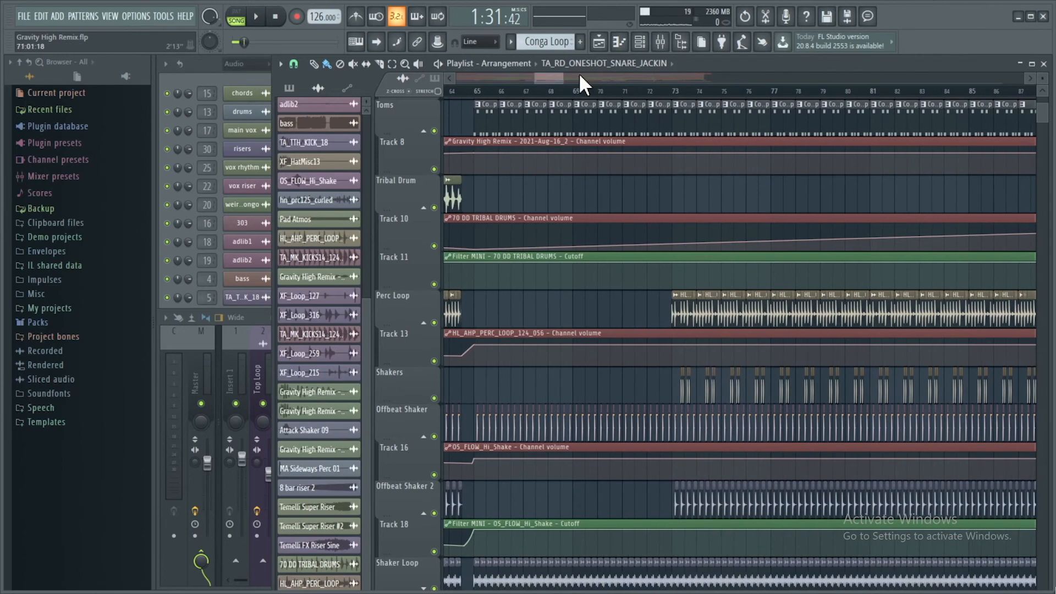
mouse_move(561, 78)
mouse_down()
mouse_move(608, 76)
mouse_move(562, 79)
mouse_up()
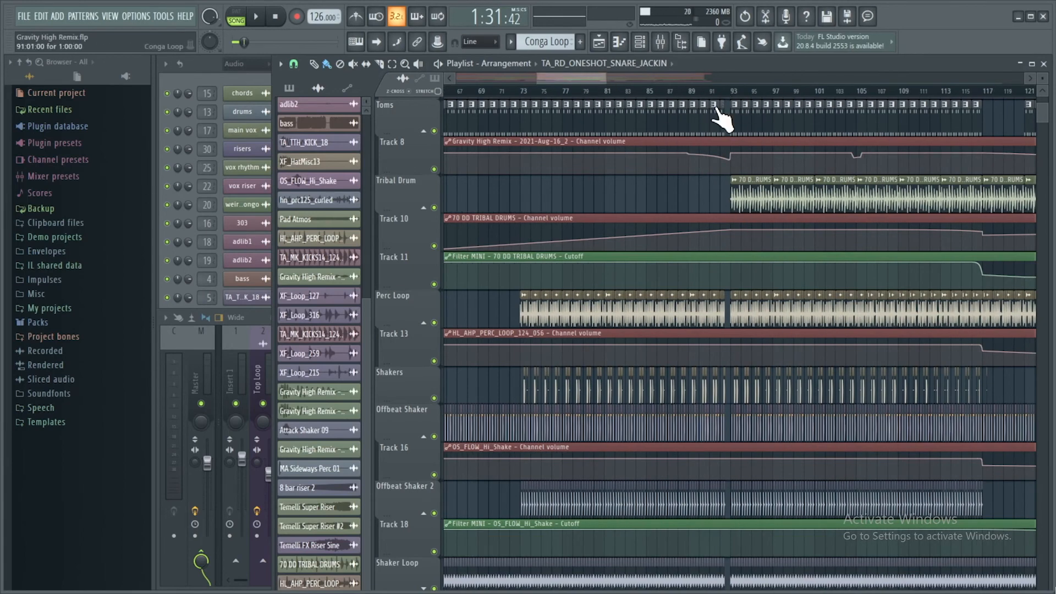
drag(596, 76, 589, 78)
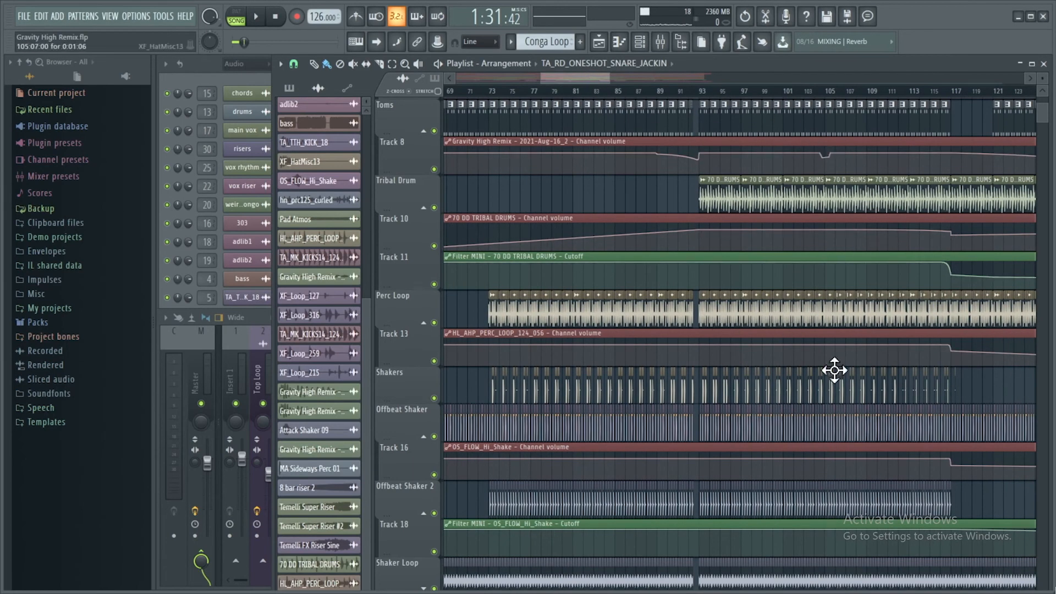
- Set the playback position to bar 89 and examine the drum, chord, stab and vocal tracks around bar 93
drag(584, 77, 611, 77)
scroll(566, 171, up, 3)
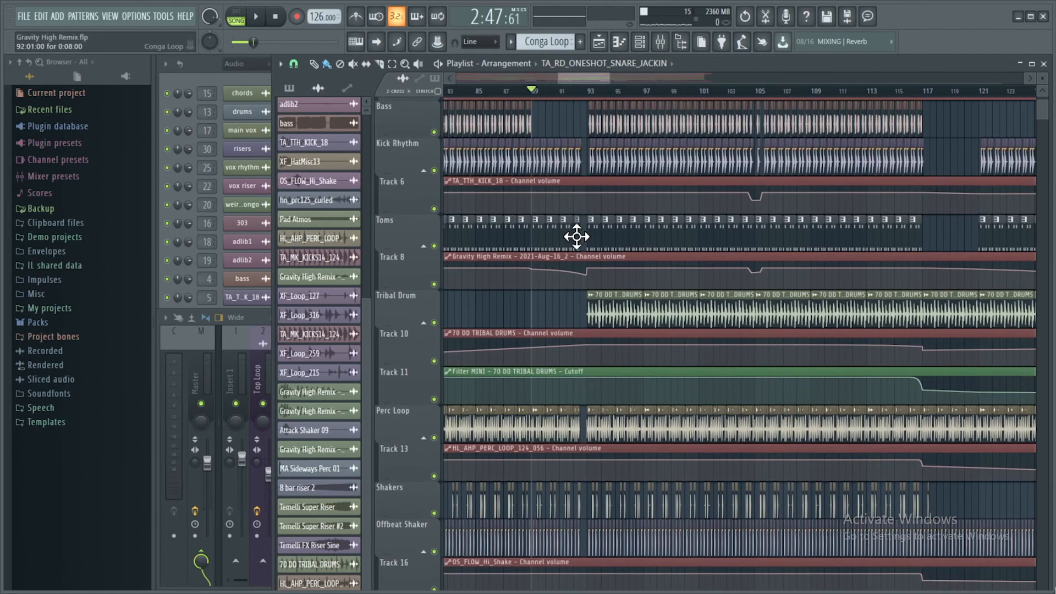
scroll(577, 236, down, 15)
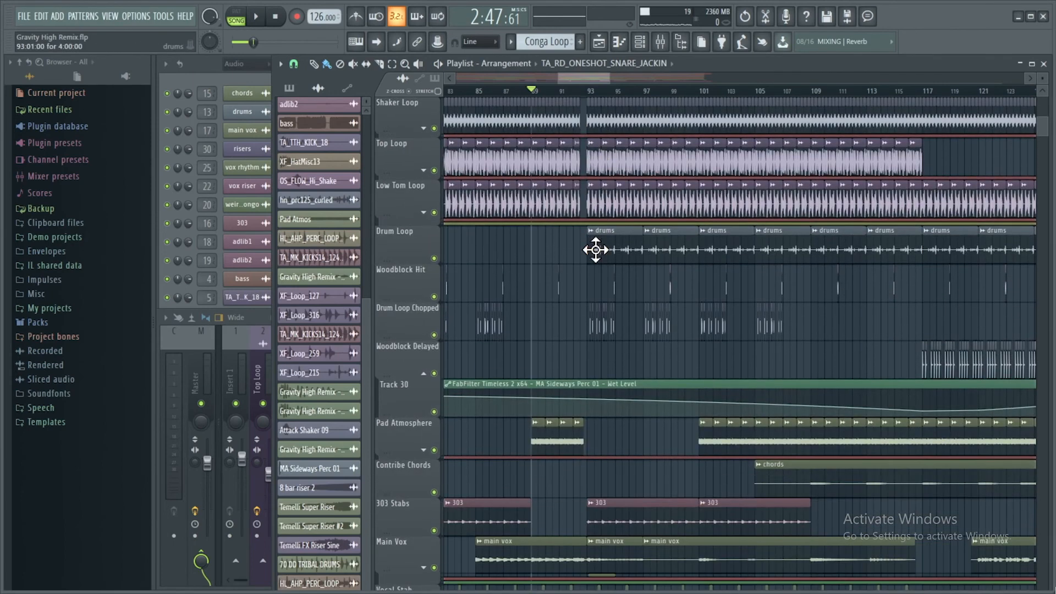
scroll(596, 249, down, 8)
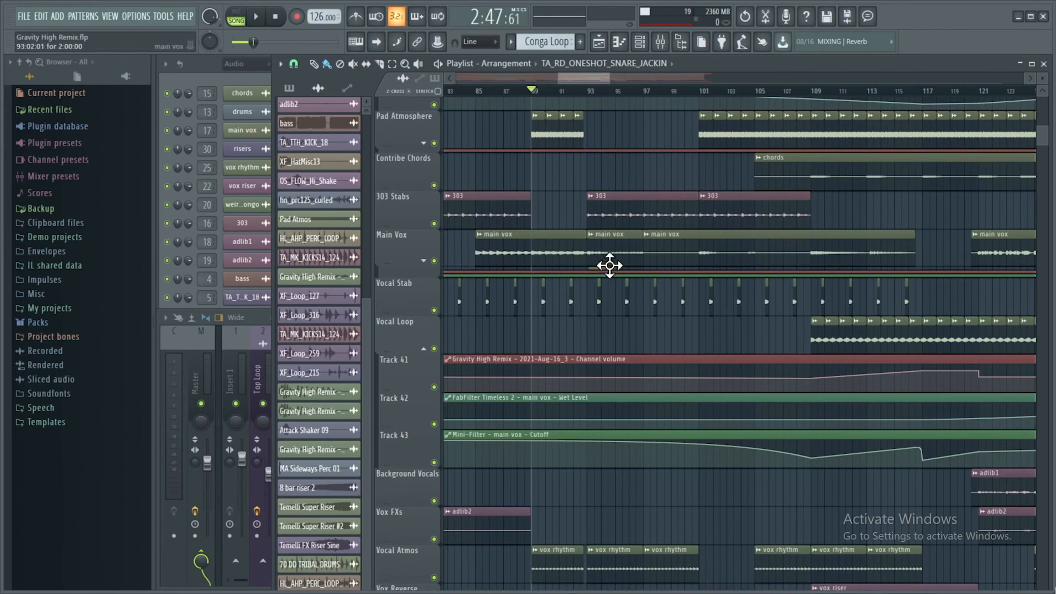
- Play the song from bar 89 into the section at bar 93 while examining the kick, bass, tom and tribal drum tracks
scroll(603, 246, up, 7)
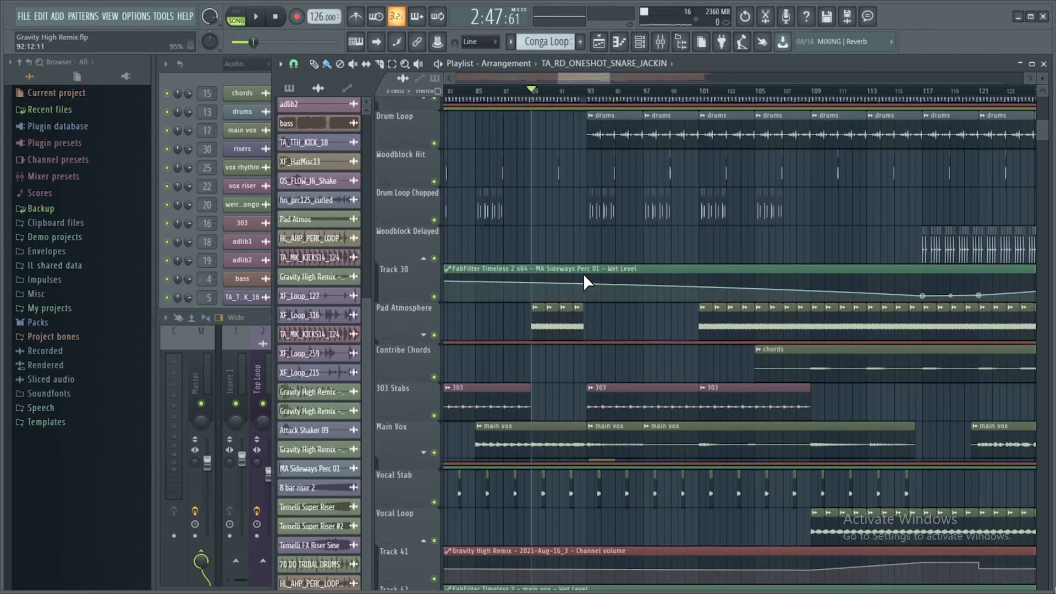
scroll(550, 228, up, 10)
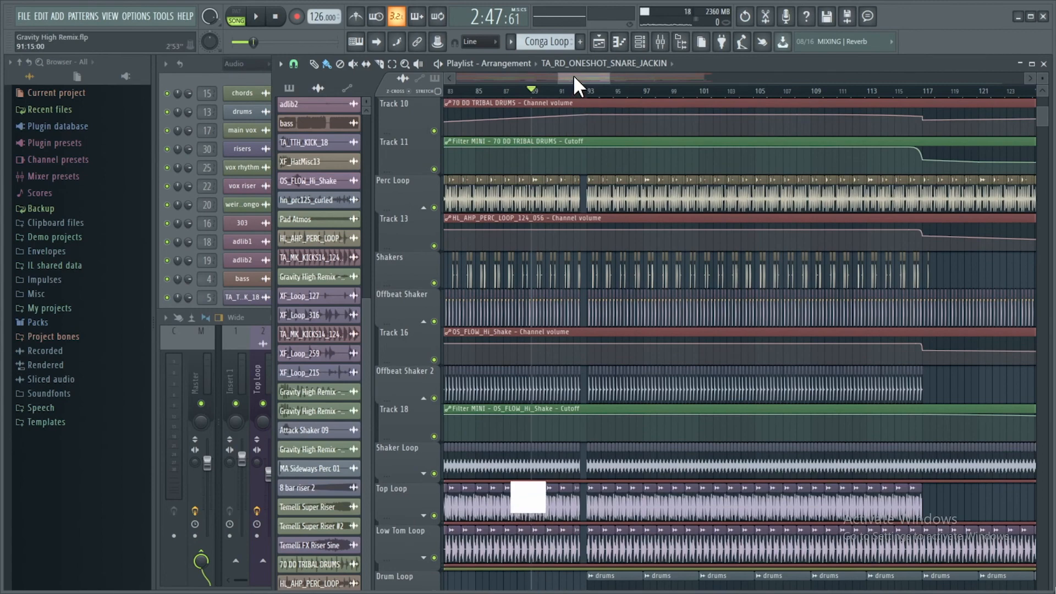
key(space)
scroll(584, 253, up, 4)
scroll(584, 254, up, 4)
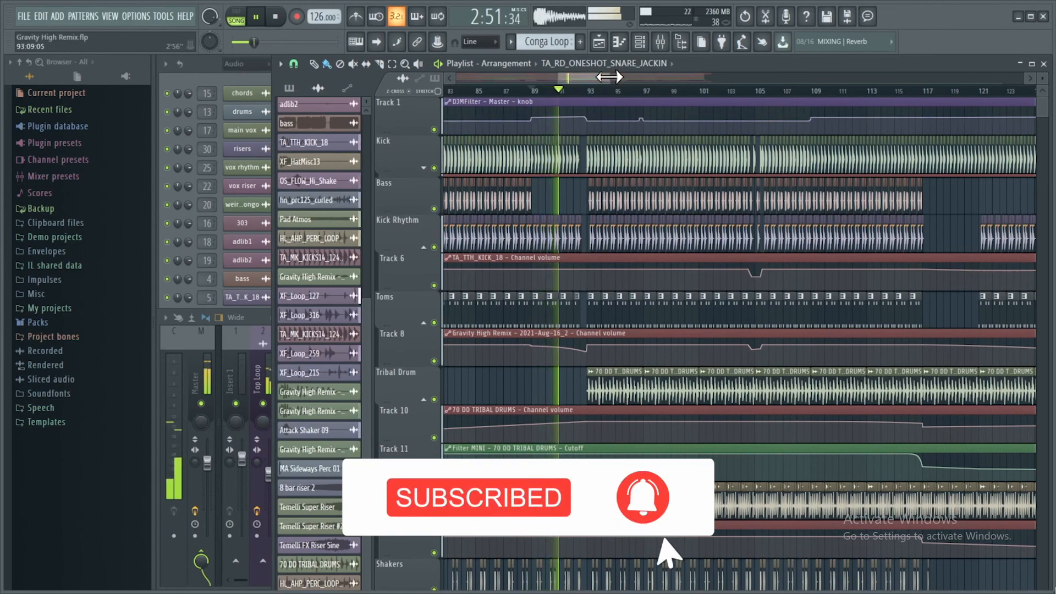
scroll(597, 76, up, 2)
scroll(583, 76, up, 2)
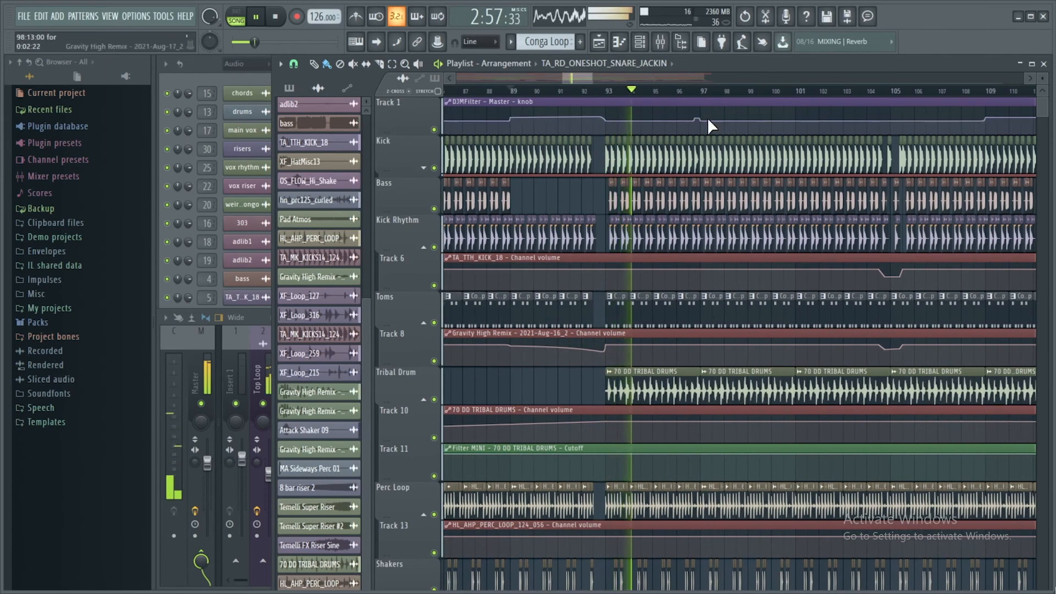
drag(576, 76, 582, 74)
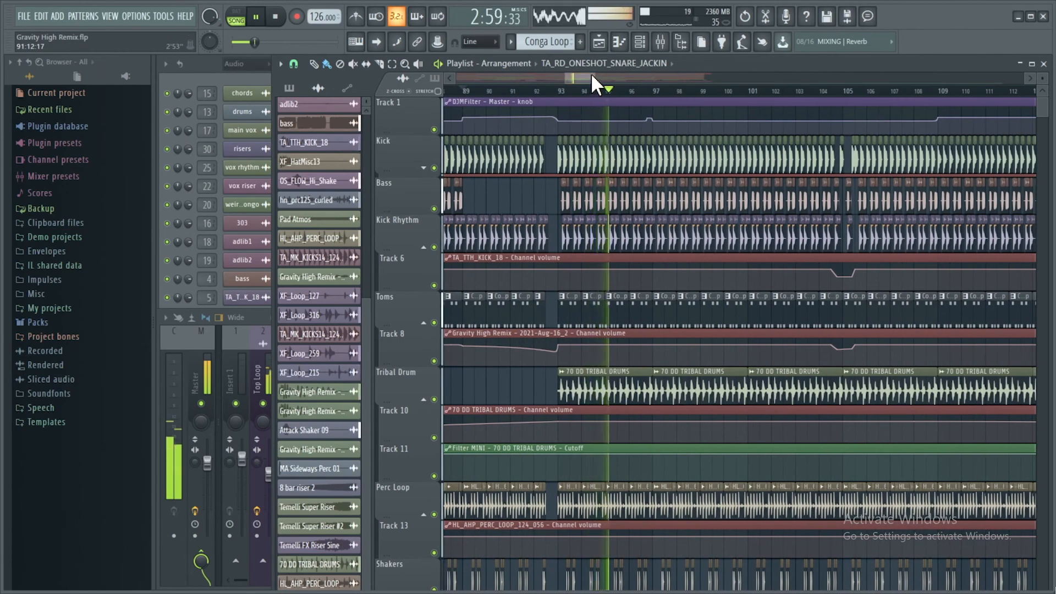
scroll(586, 72, down, 1)
drag(589, 72, 592, 71)
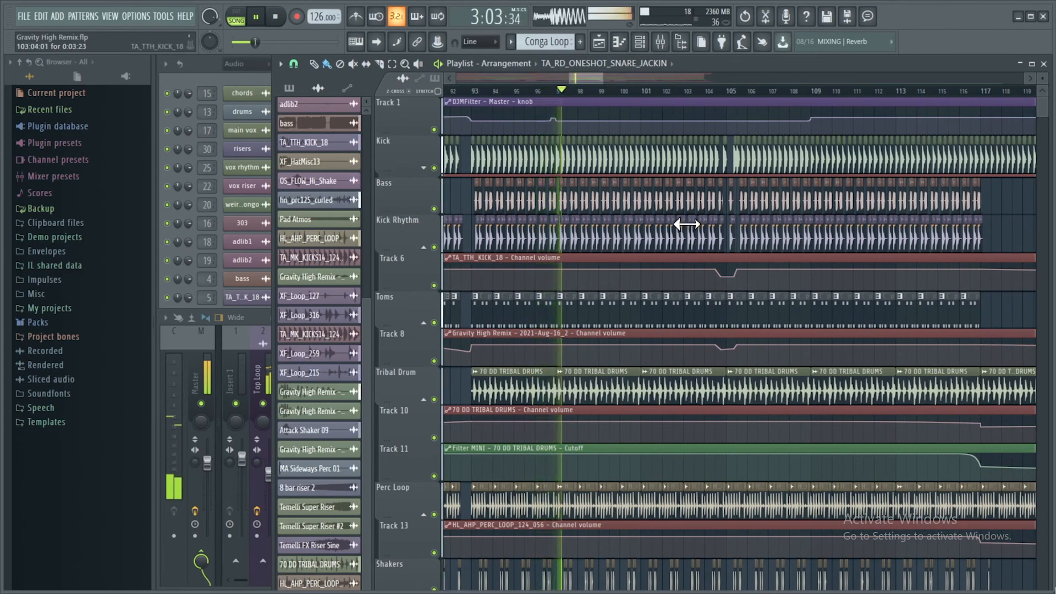
- Move the playback position to bar 108, listen to about bar 110, and stop the song
drag(584, 77, 600, 76)
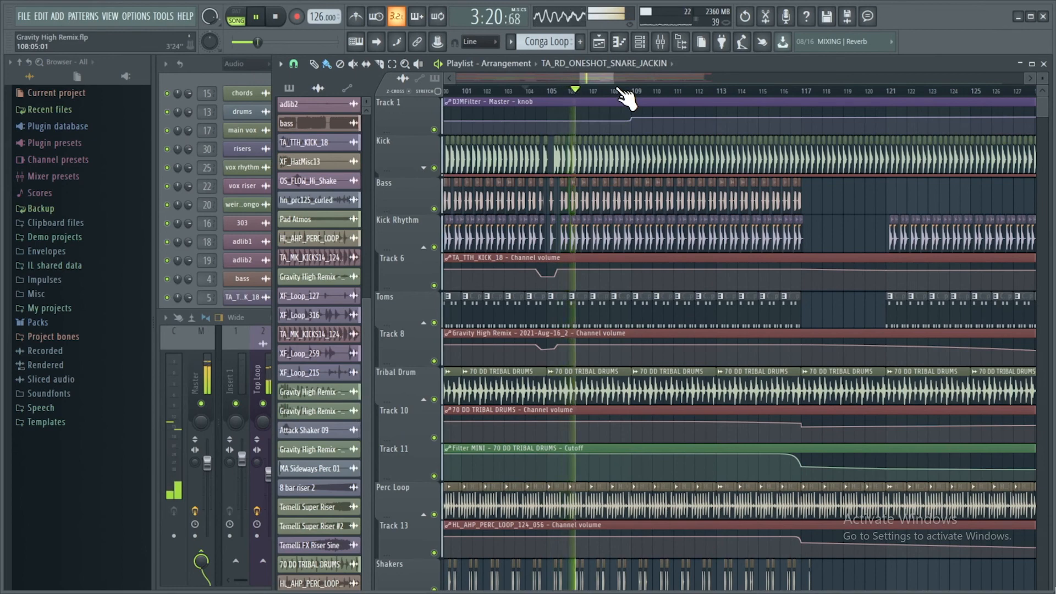
click(613, 91)
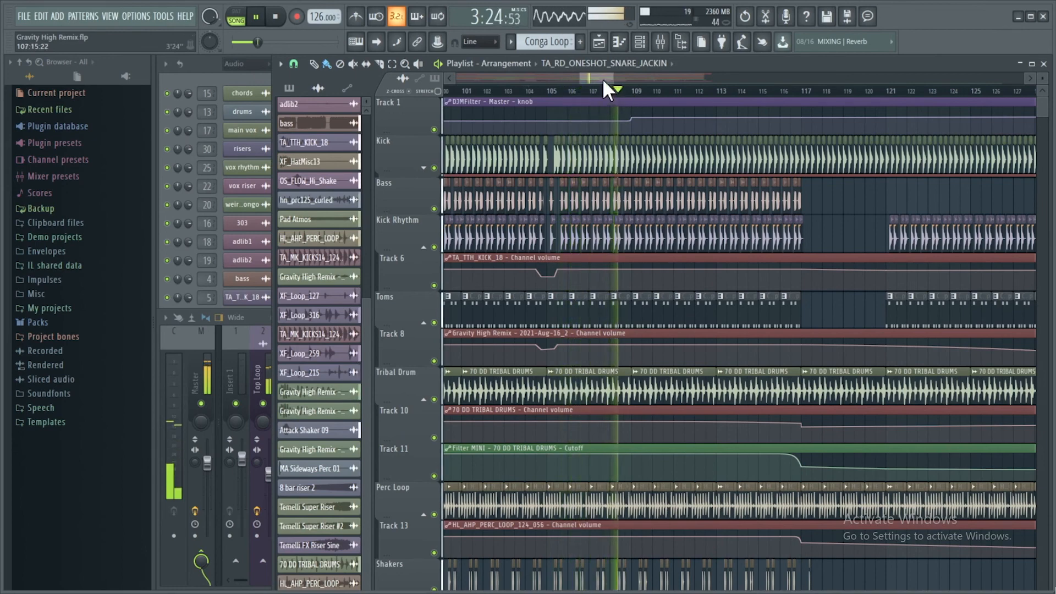
drag(599, 78, 611, 79)
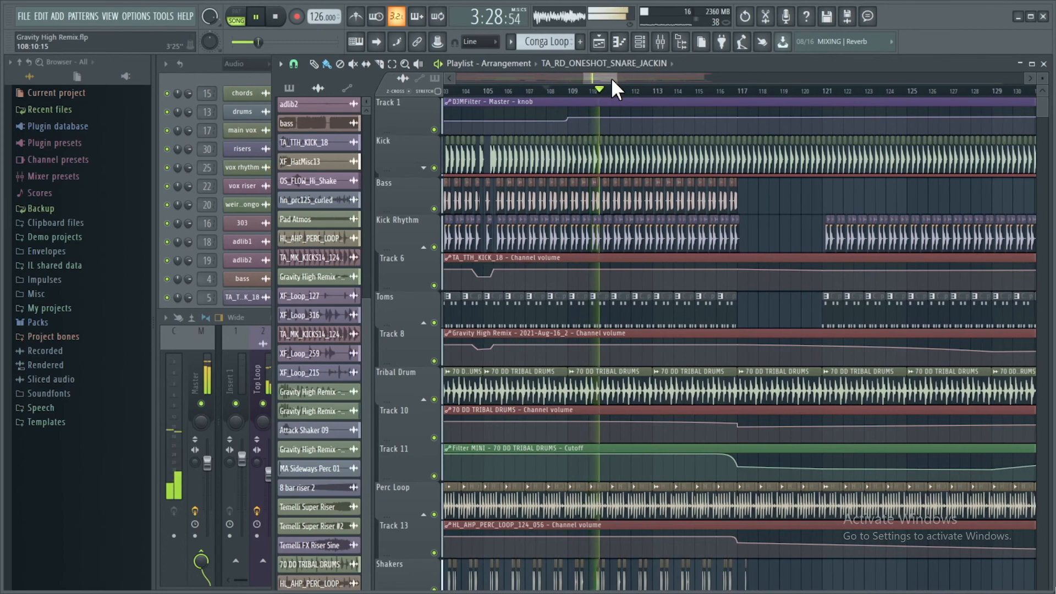
key(space)
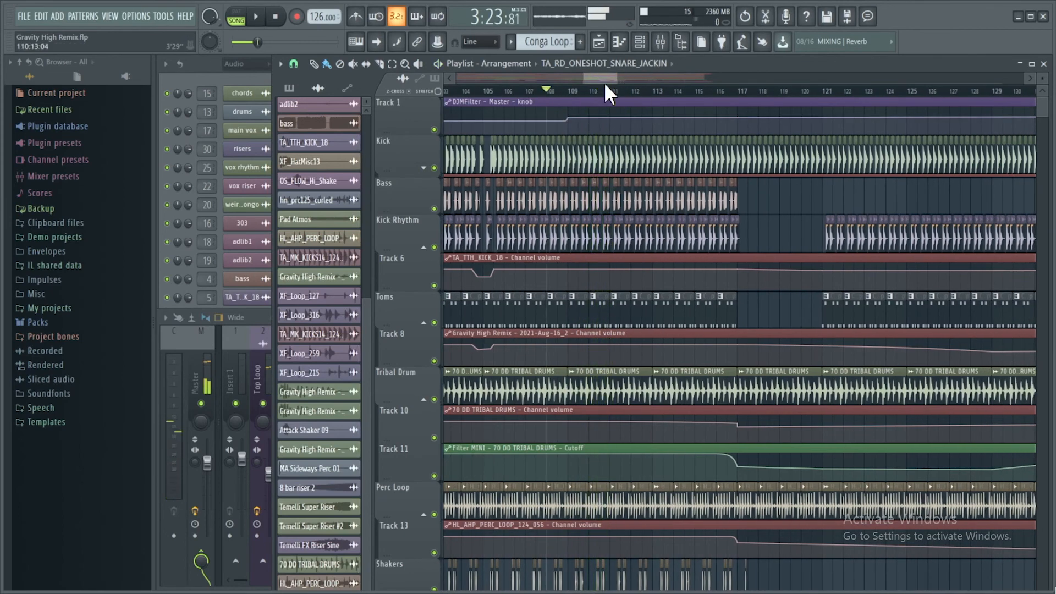
- Set the playback position to bar 115, play through the break starting at bar 117, and stop the song
drag(607, 77, 608, 80)
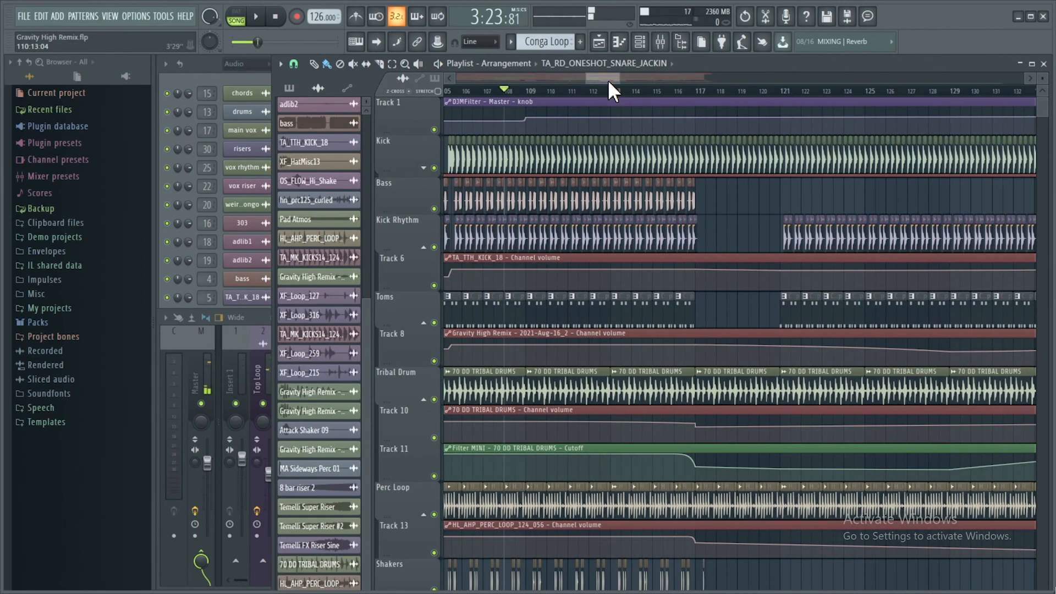
click(653, 90)
key(space)
drag(614, 76, 618, 75)
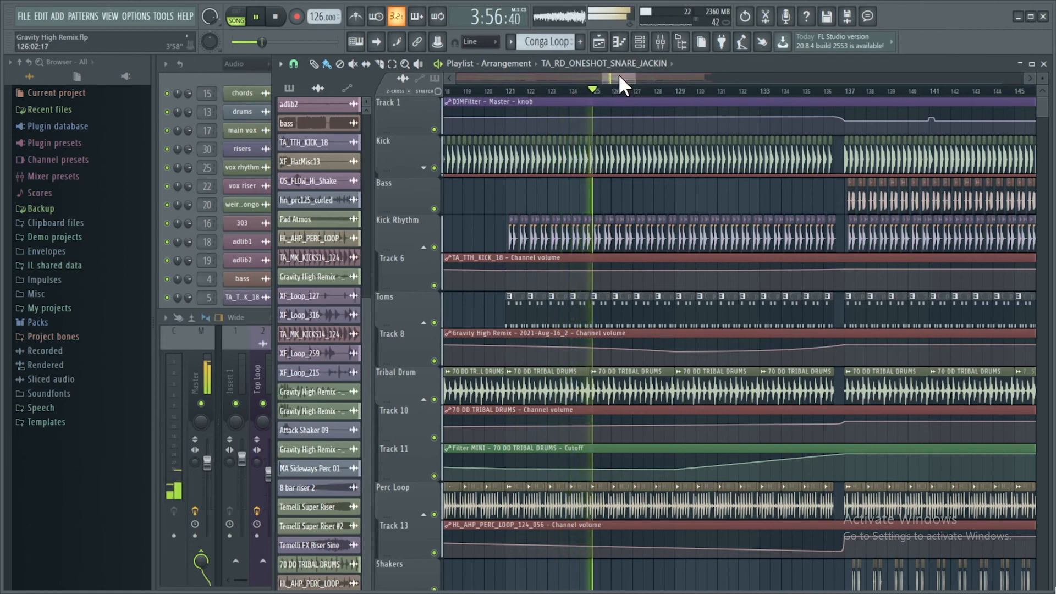
key(space)
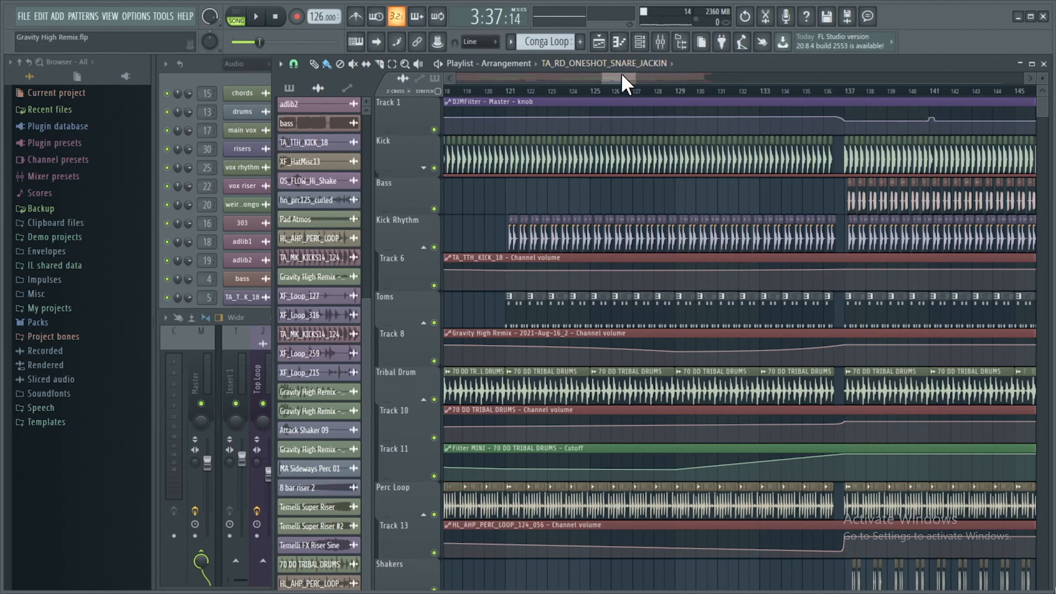
- Play the song from bar 125 through the build-up and the bar 137 section to about bar 143, then stop it
click(594, 90)
key(space)
scroll(629, 78, down, 2)
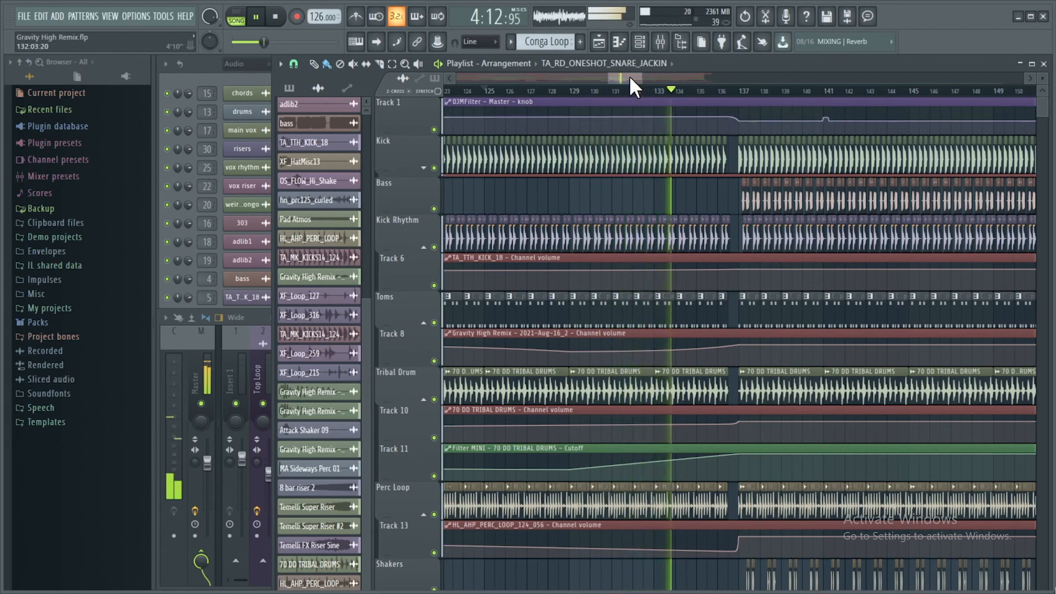
drag(629, 75, 637, 74)
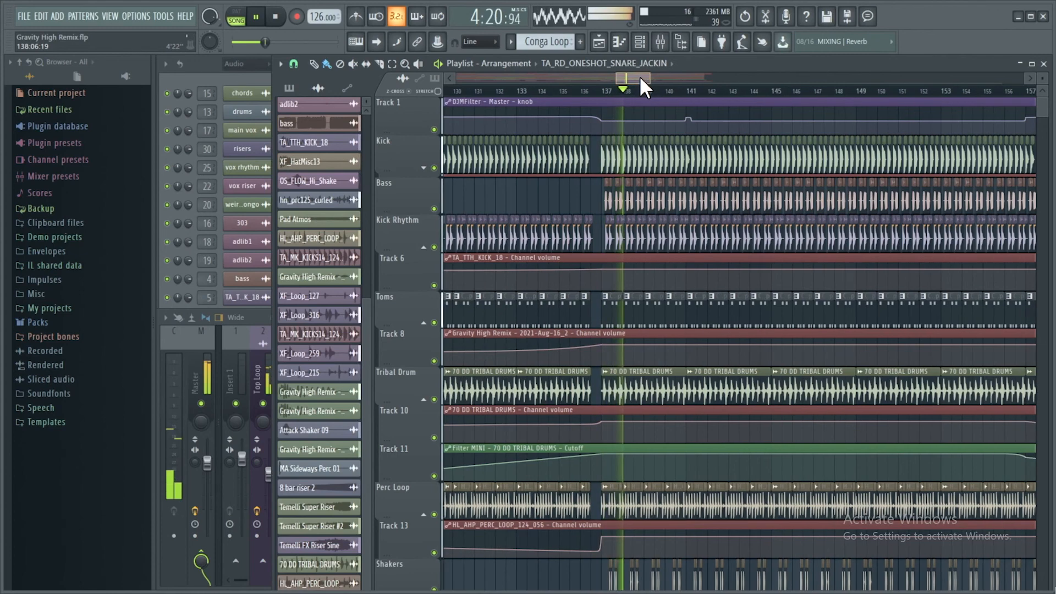
drag(639, 75, 642, 72)
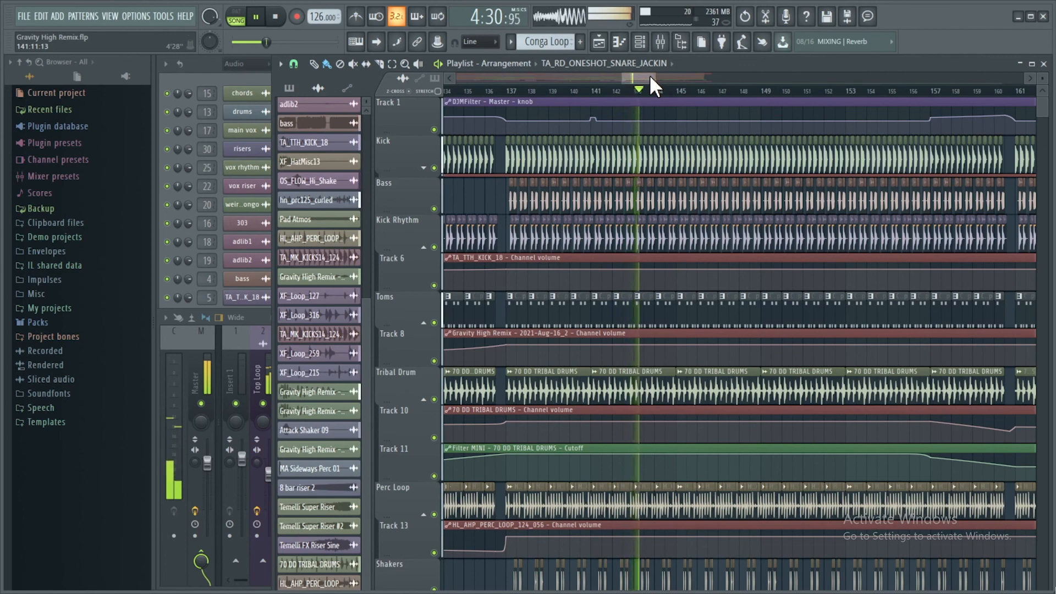
key(space)
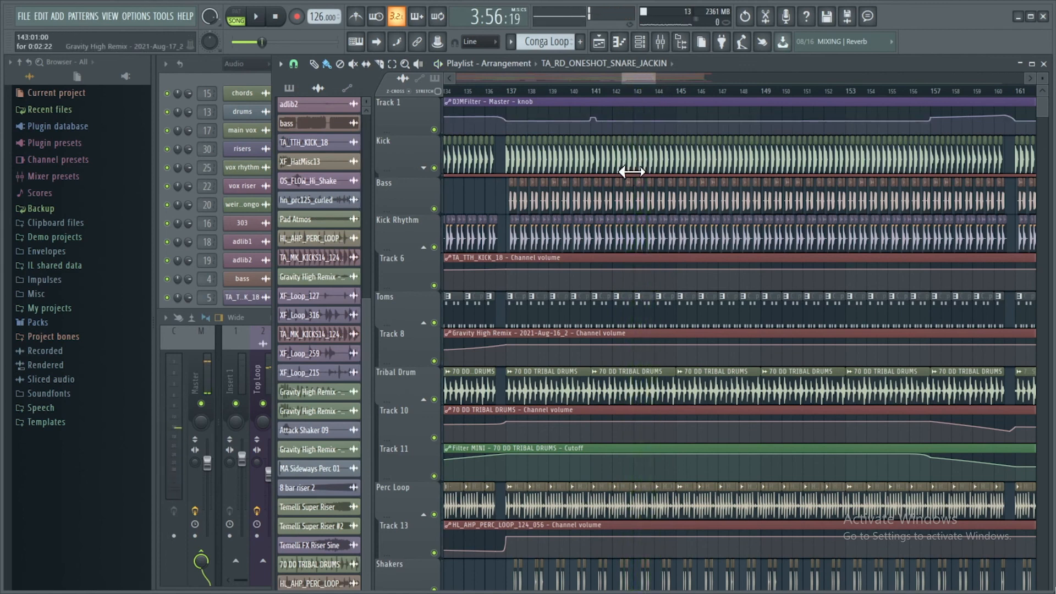
- Examine the tracks between bars 137 and 161 and set the playback position to bar 149
drag(639, 77, 641, 78)
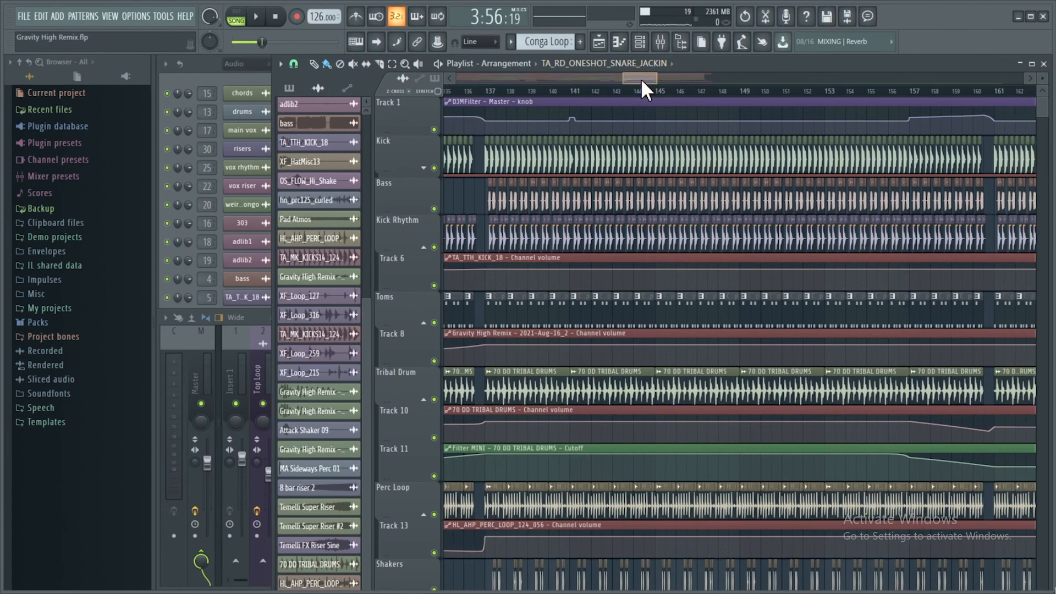
scroll(641, 79, left, 1)
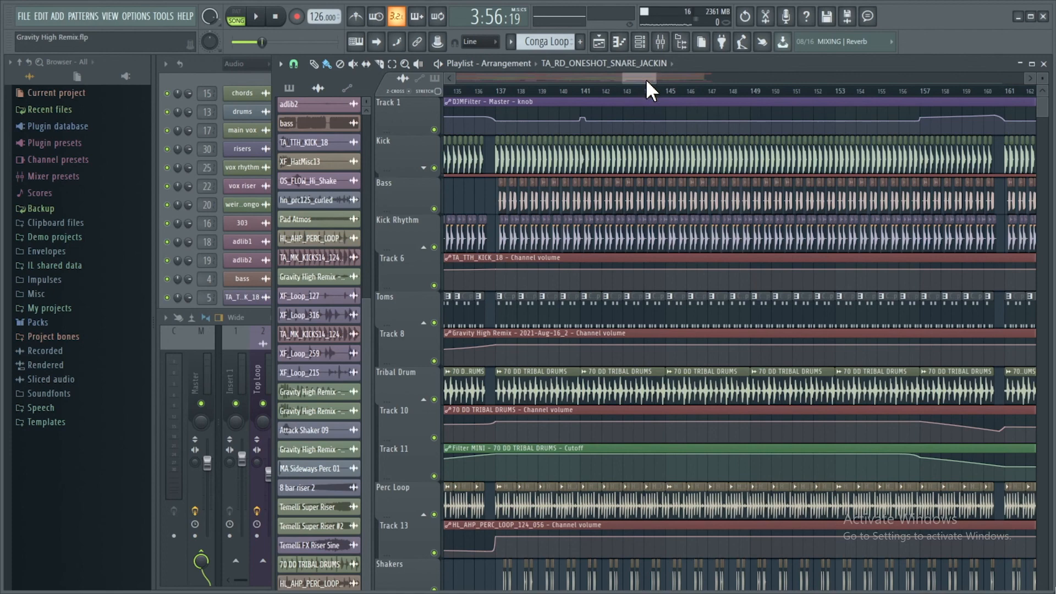
mouse_move(603, 111)
drag(653, 77, 654, 78)
click(730, 93)
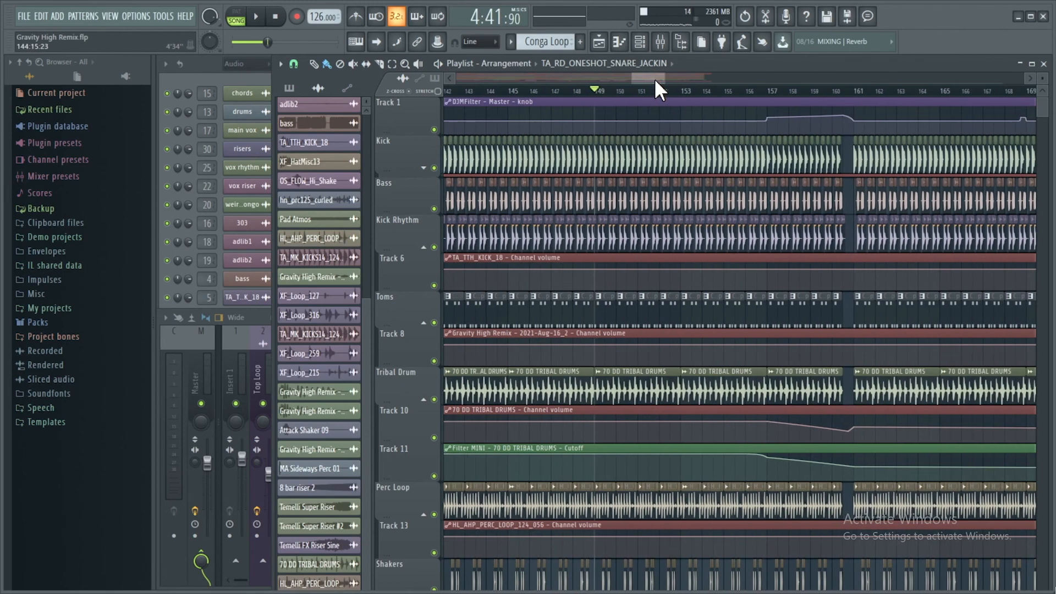
- Examine the transition between bars 157 and 161, and play it from about bar 156 into the bar 161 section
mouse_move(778, 117)
drag(654, 78, 661, 77)
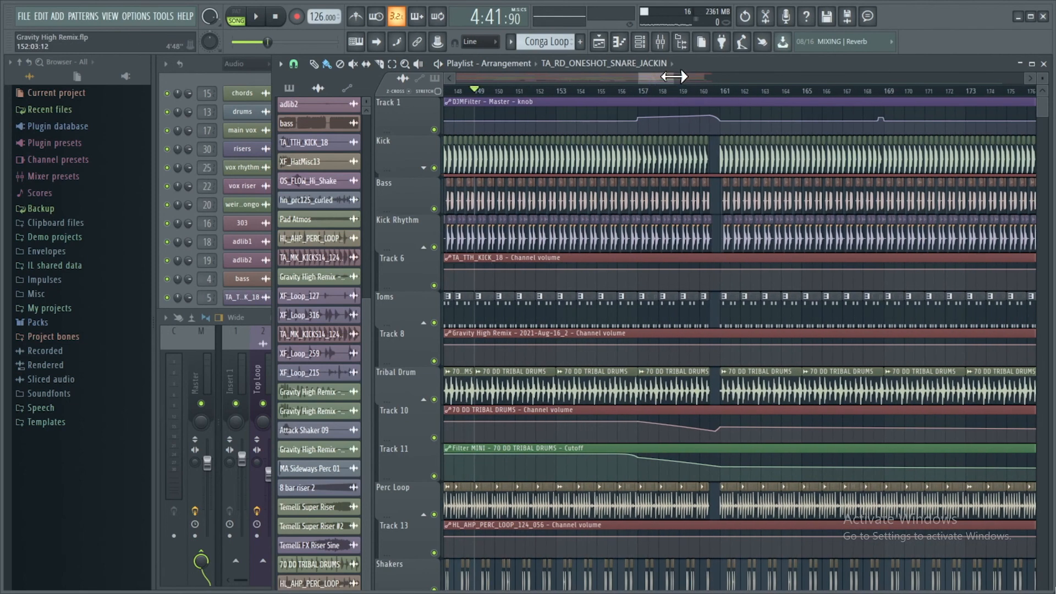
drag(651, 74, 682, 74)
click(550, 91)
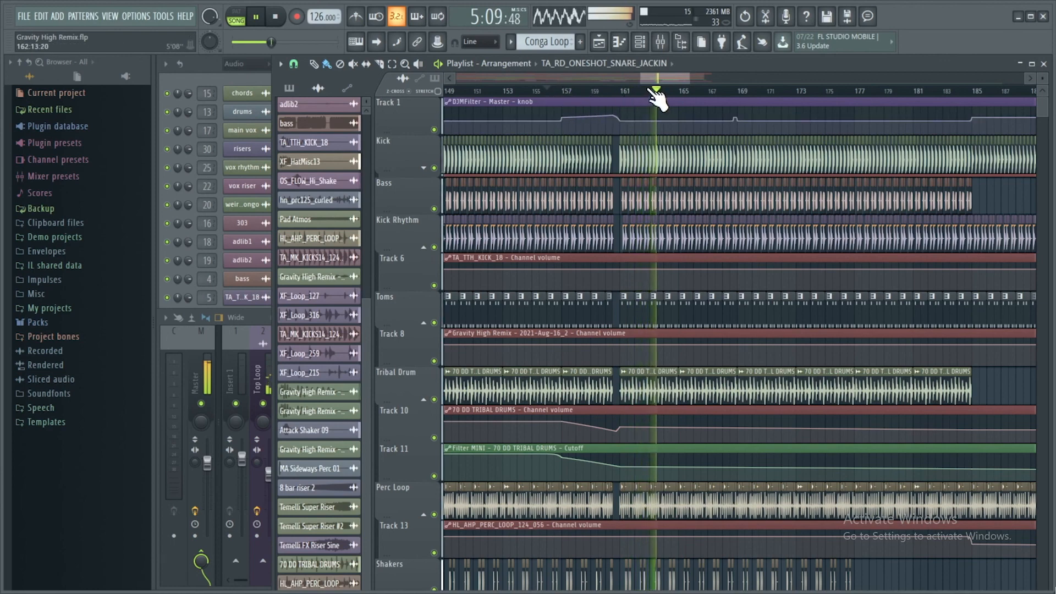
drag(664, 75, 691, 73)
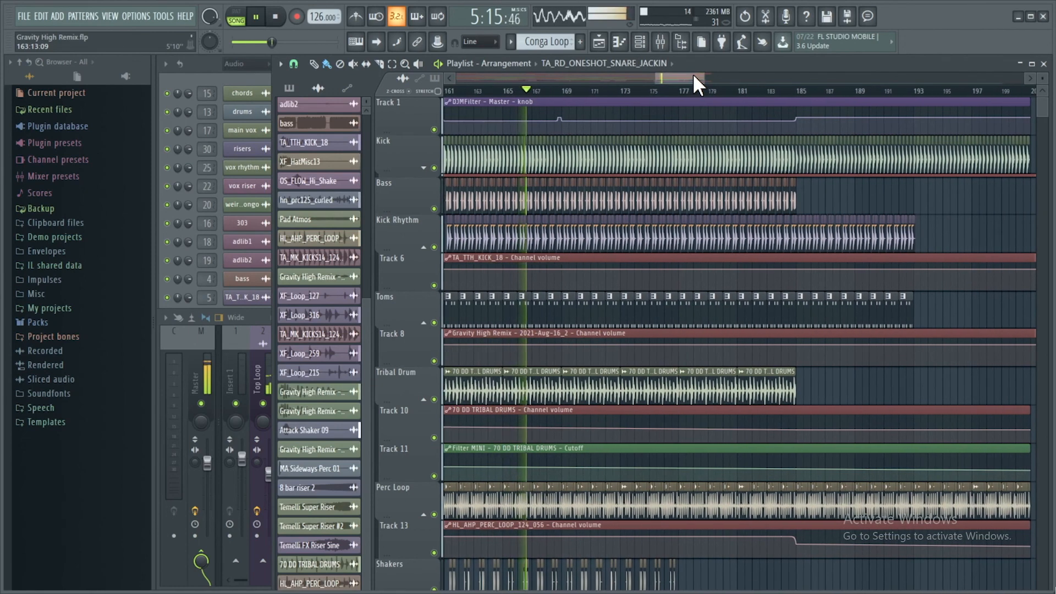
- Move the playback position to bar 173, stop the song, and review the outro up to bar 201
click(632, 93)
key(space)
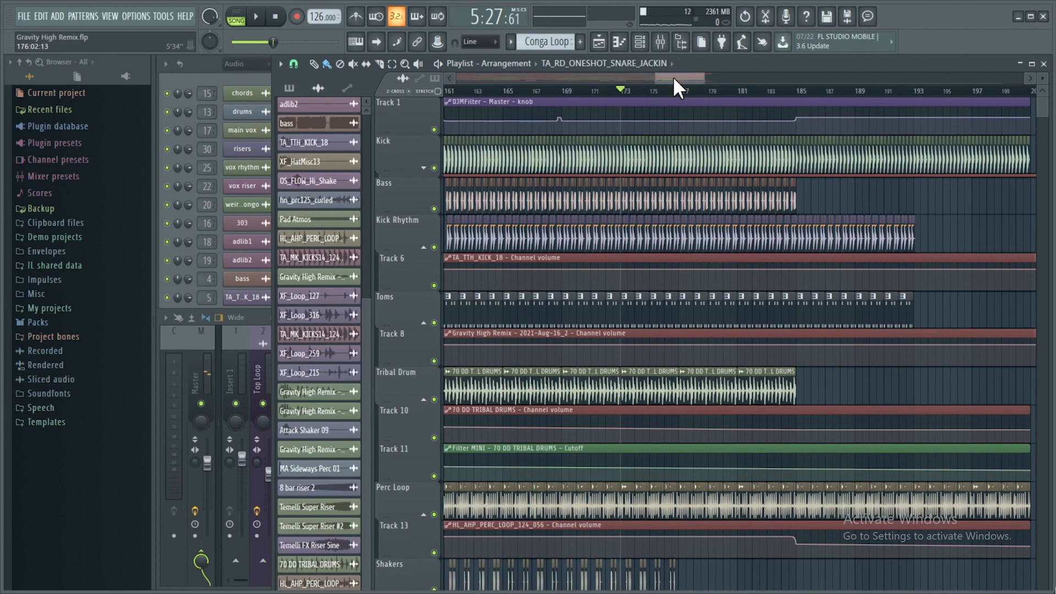
drag(673, 77, 678, 78)
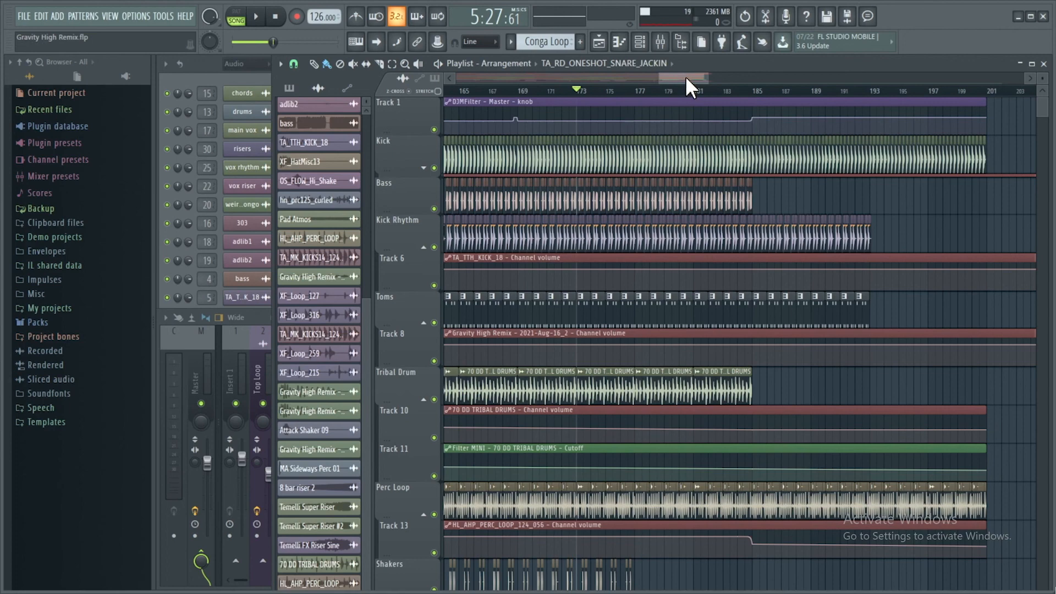
- Play the outro from bar 173, skipping ahead to bar 181 and examining the drum and shaker tracks, then stop the song at about bar 192
key(space)
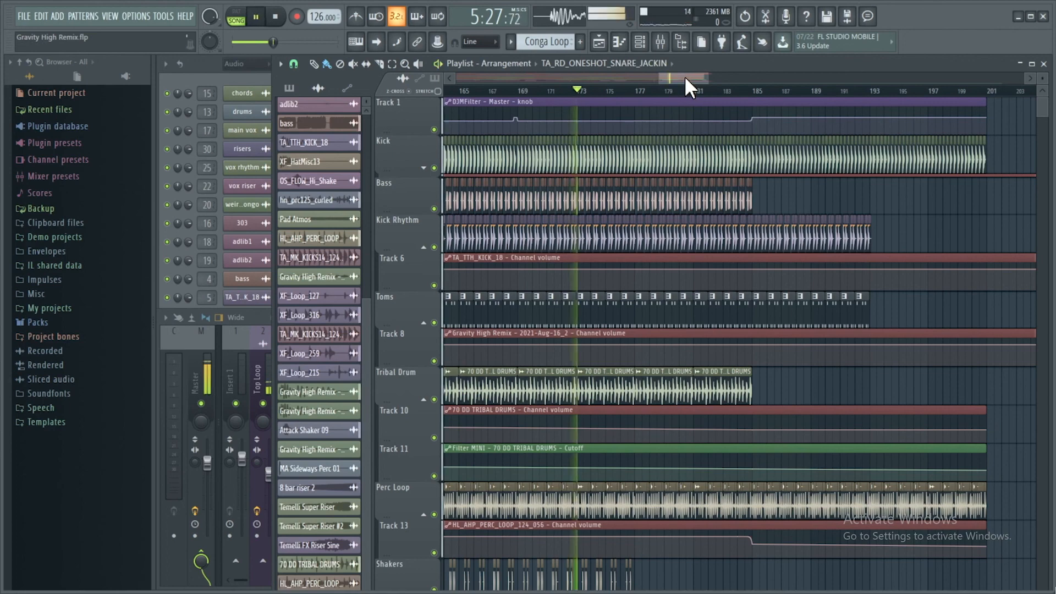
click(696, 91)
scroll(813, 205, down, 3)
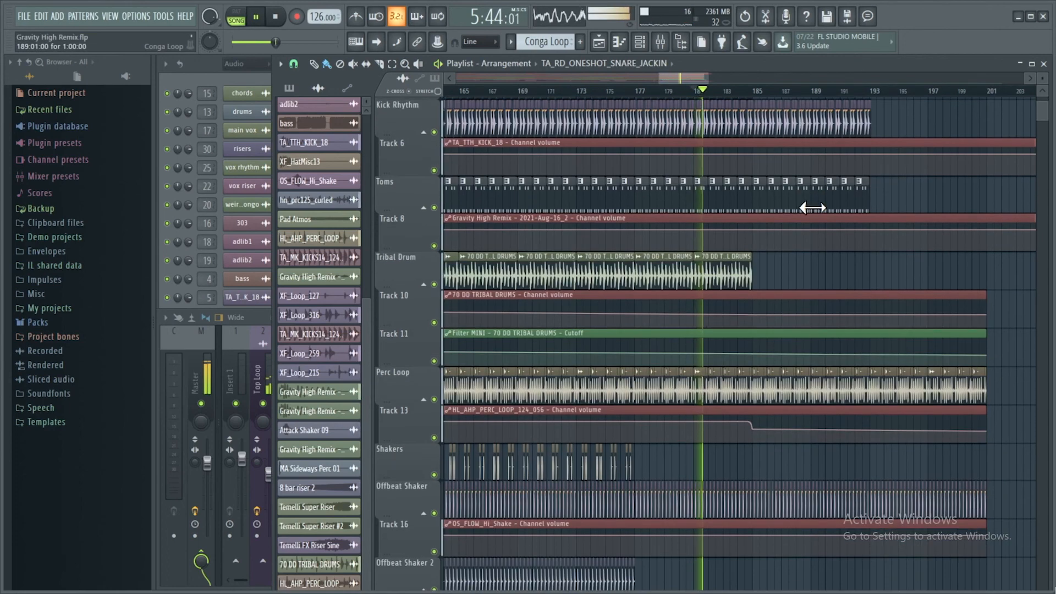
scroll(825, 217, up, 3)
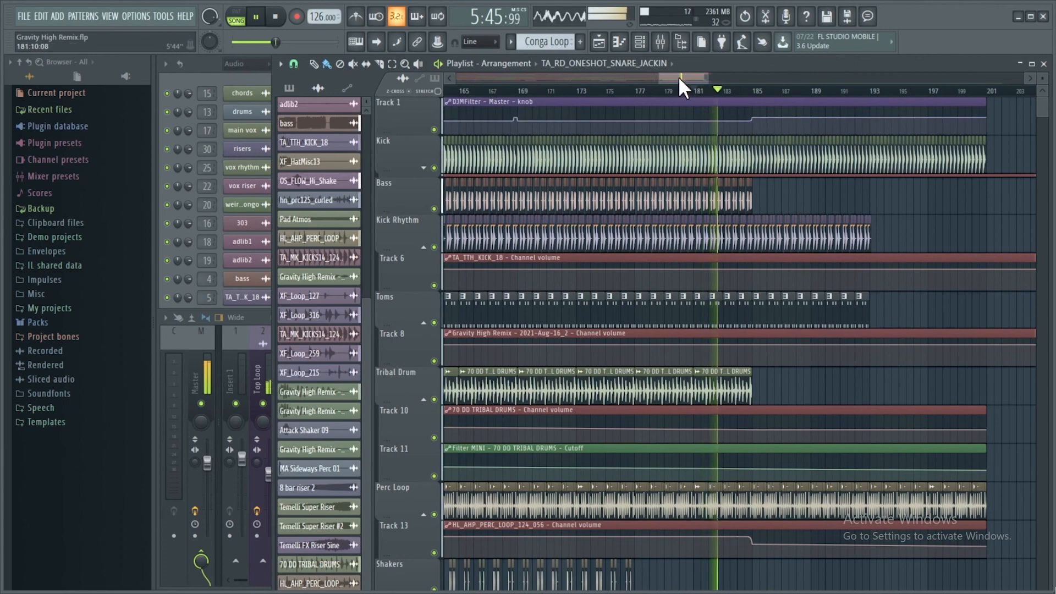
drag(678, 76, 682, 75)
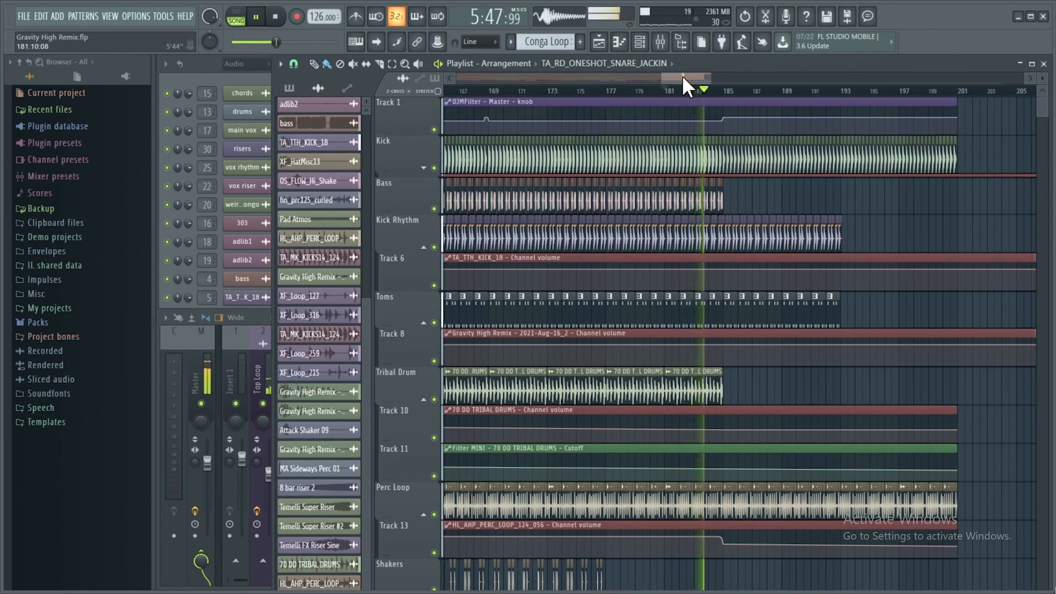
drag(683, 74, 643, 82)
click(727, 93)
key(space)
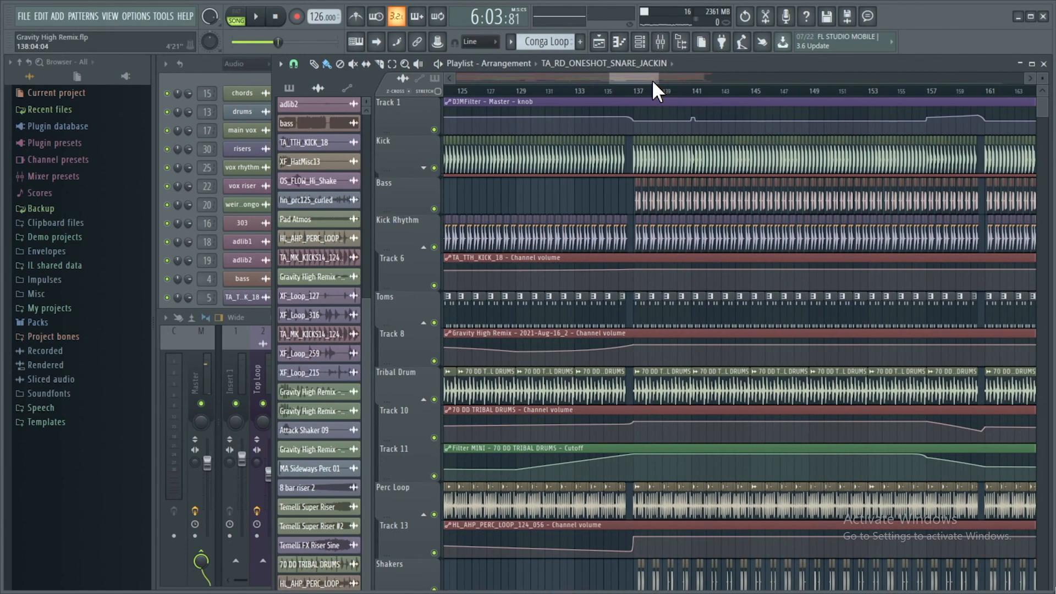
- Review the drum, percussion and shaker tracks with their automation across the whole arrangement, then examine them from bar 97 onward
drag(648, 76, 692, 78)
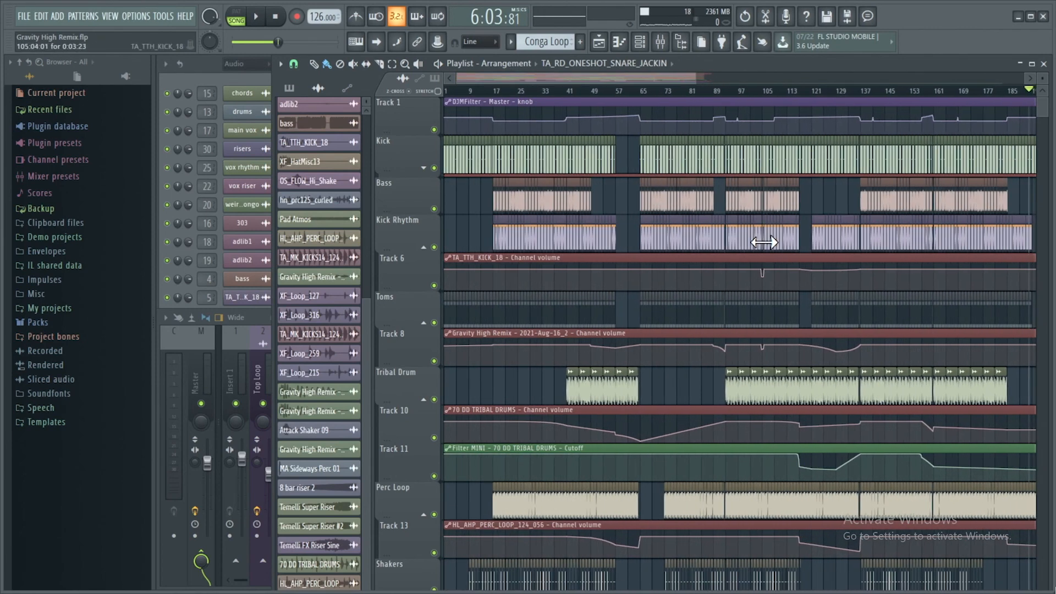
scroll(762, 238, down, 3)
scroll(721, 216, down, 3)
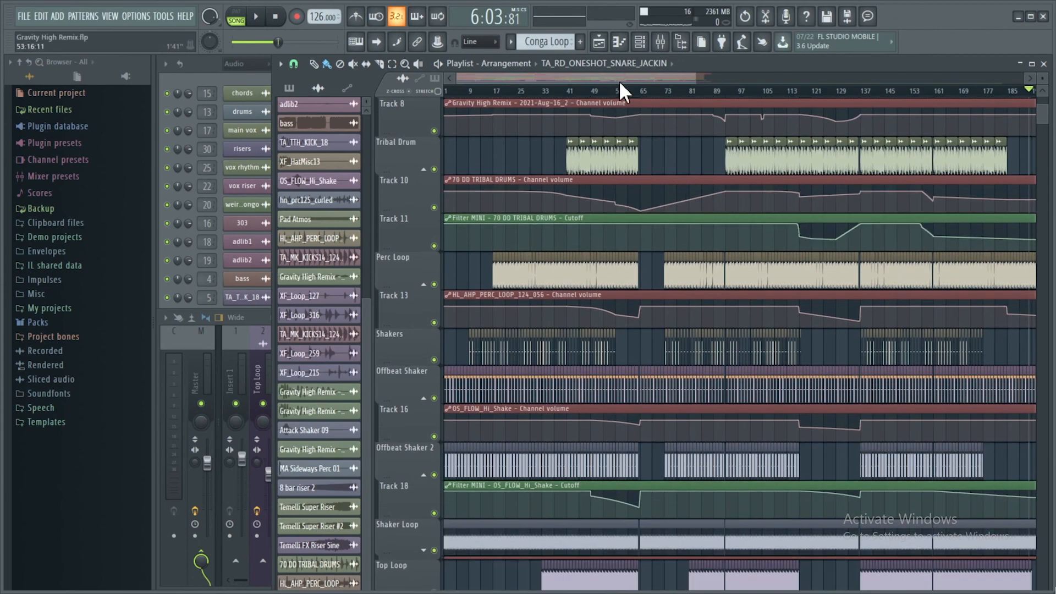
drag(622, 76, 562, 74)
drag(569, 78, 635, 75)
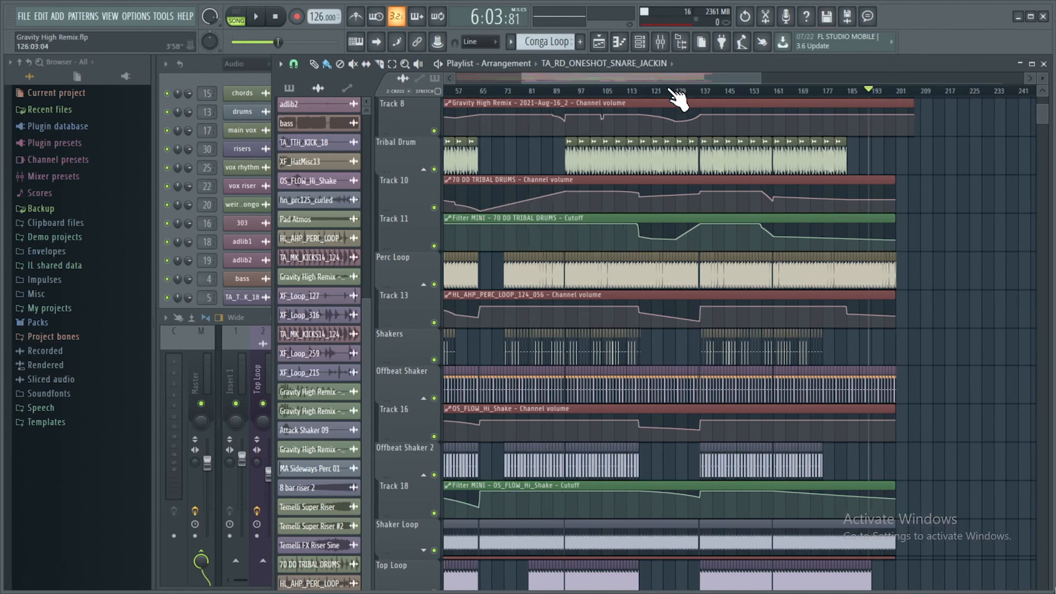
drag(760, 74, 673, 78)
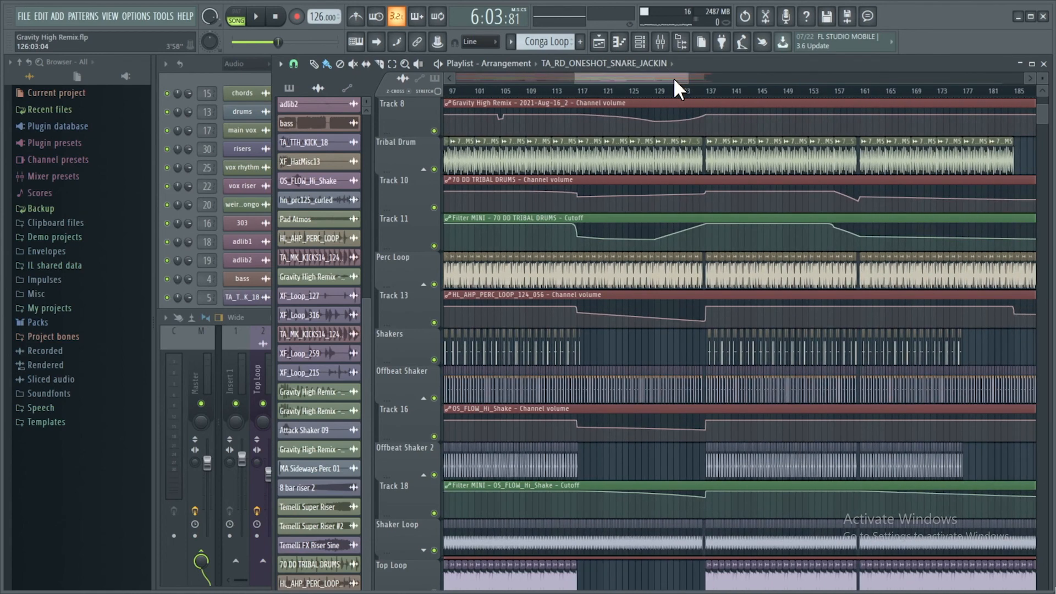